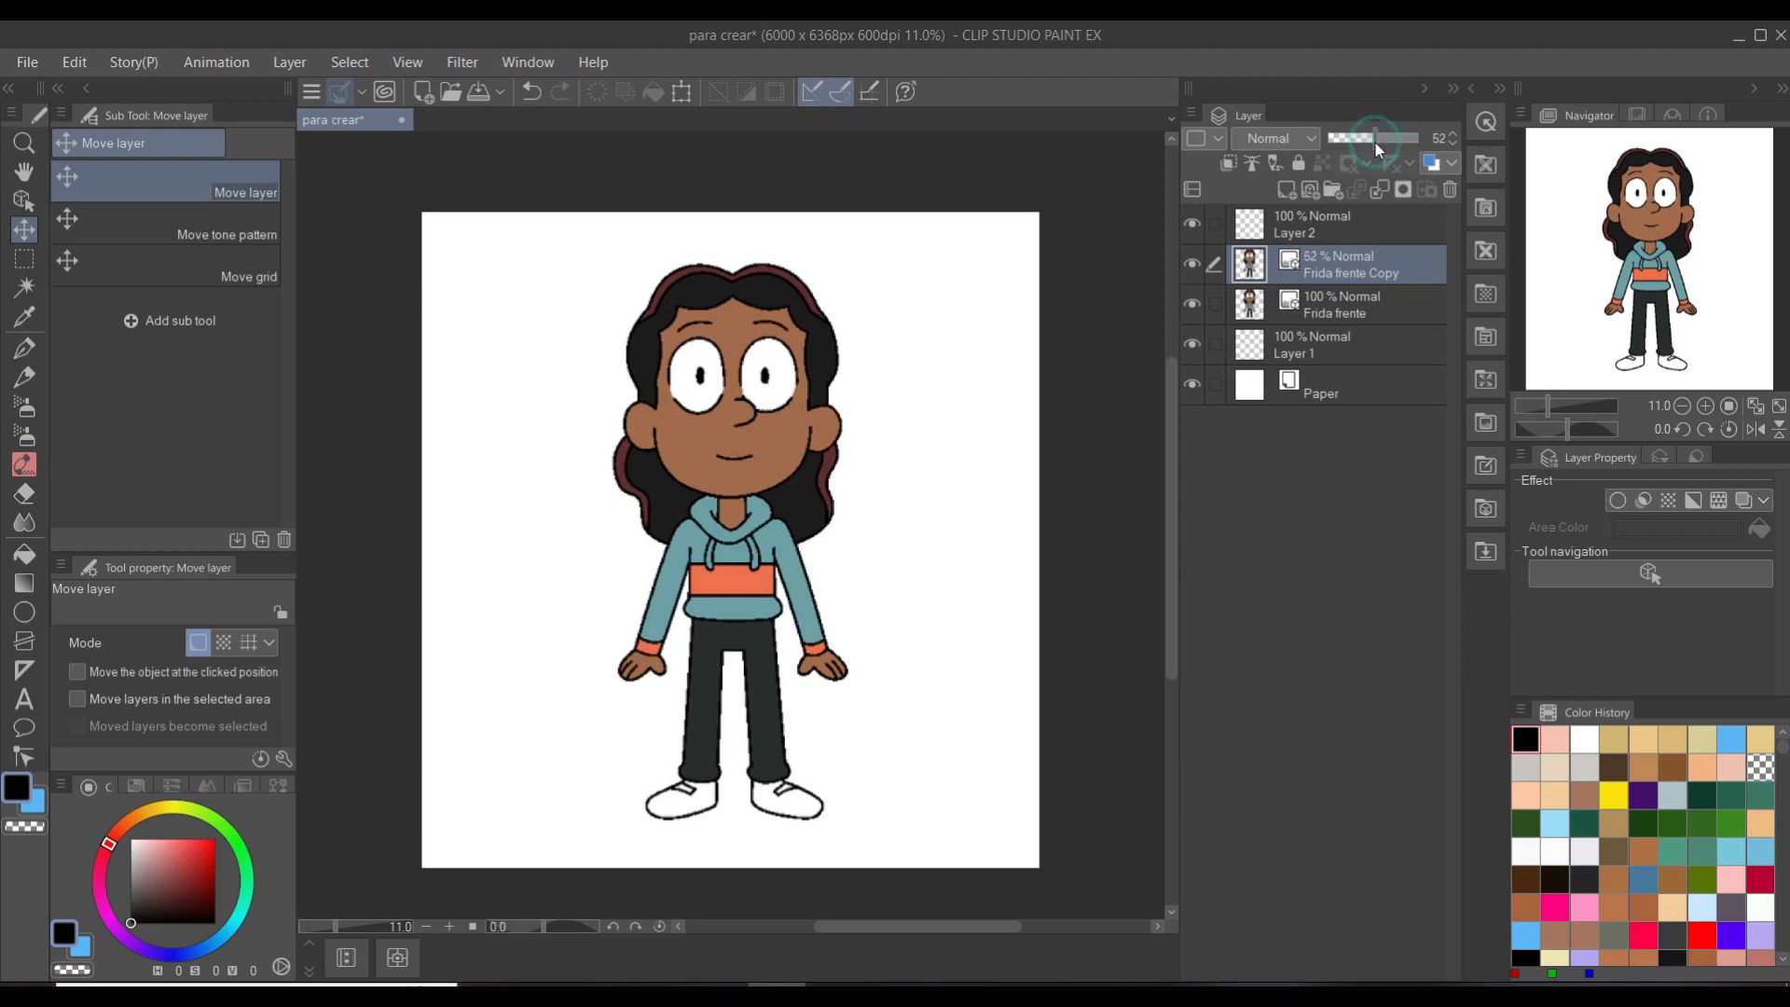
- Set the Frida frente Copy layer's opacity to 46% and check it by toggling the original Frida frente layer's visibility
click(1375, 139)
click(1371, 142)
click(1193, 304)
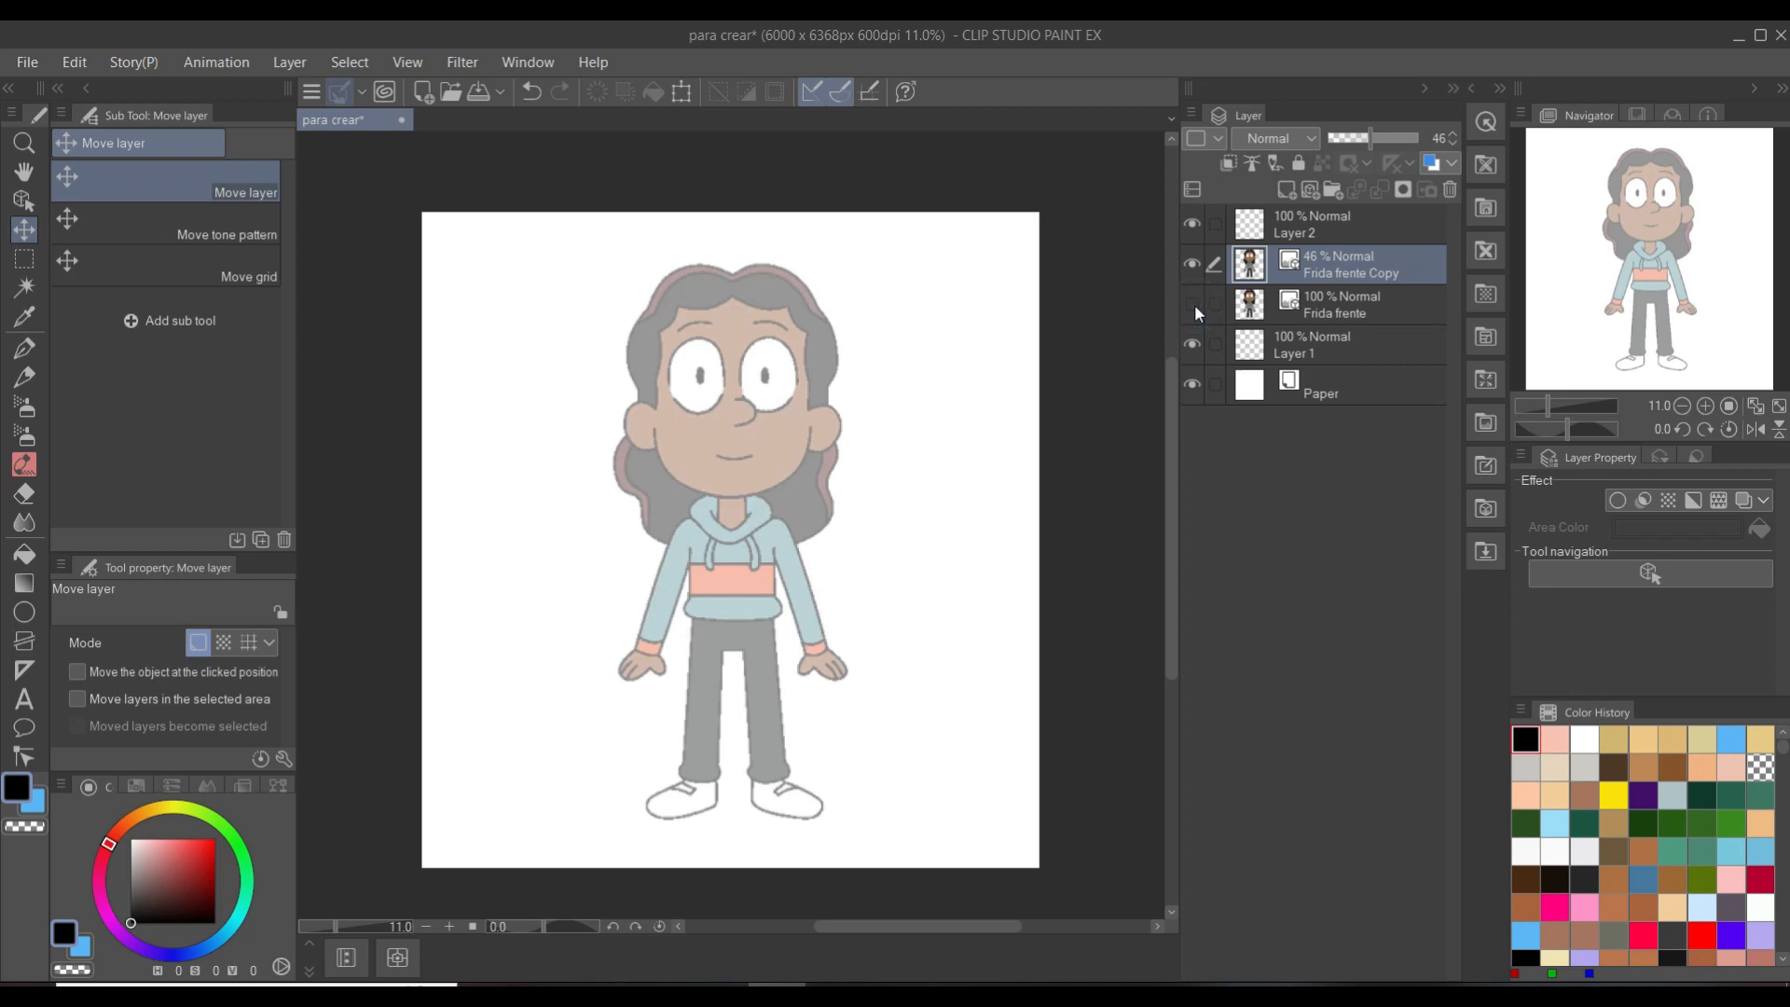
click(1193, 304)
click(1193, 304)
click(1194, 304)
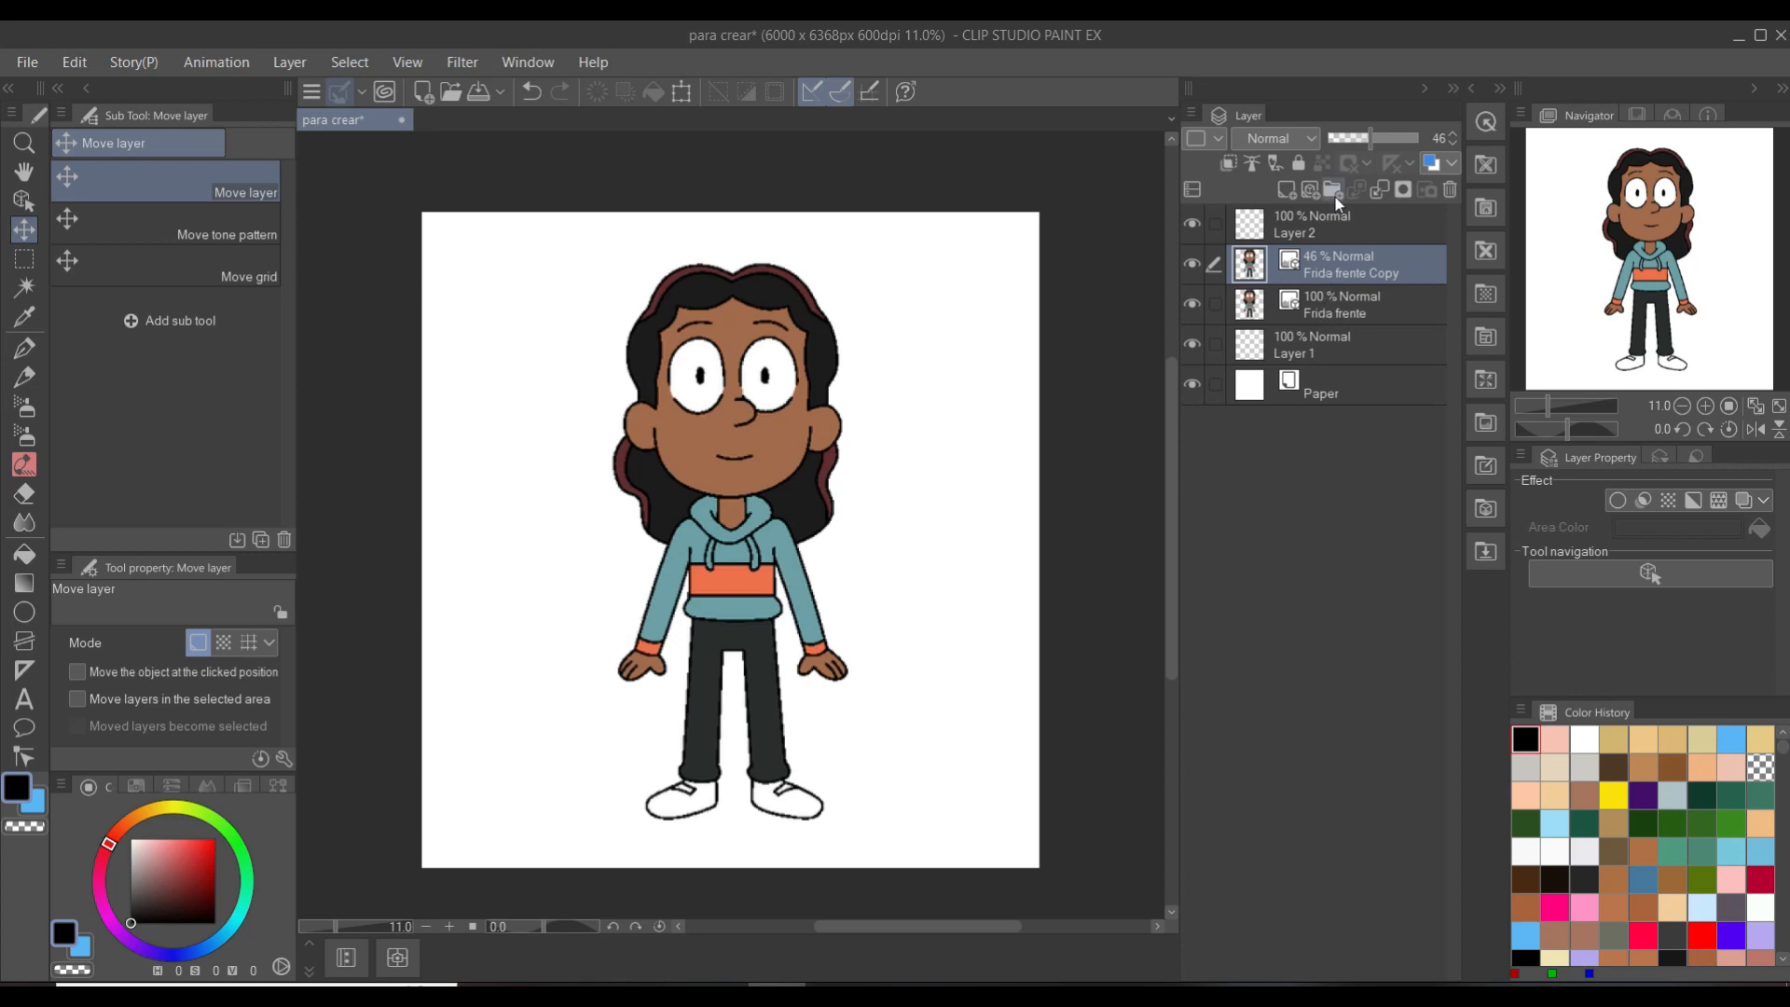
- Create a layer folder above the two Frida frente layers and name it base
ctrl+click(1323, 306)
click(1328, 265)
click(1329, 189)
double_click(1307, 272)
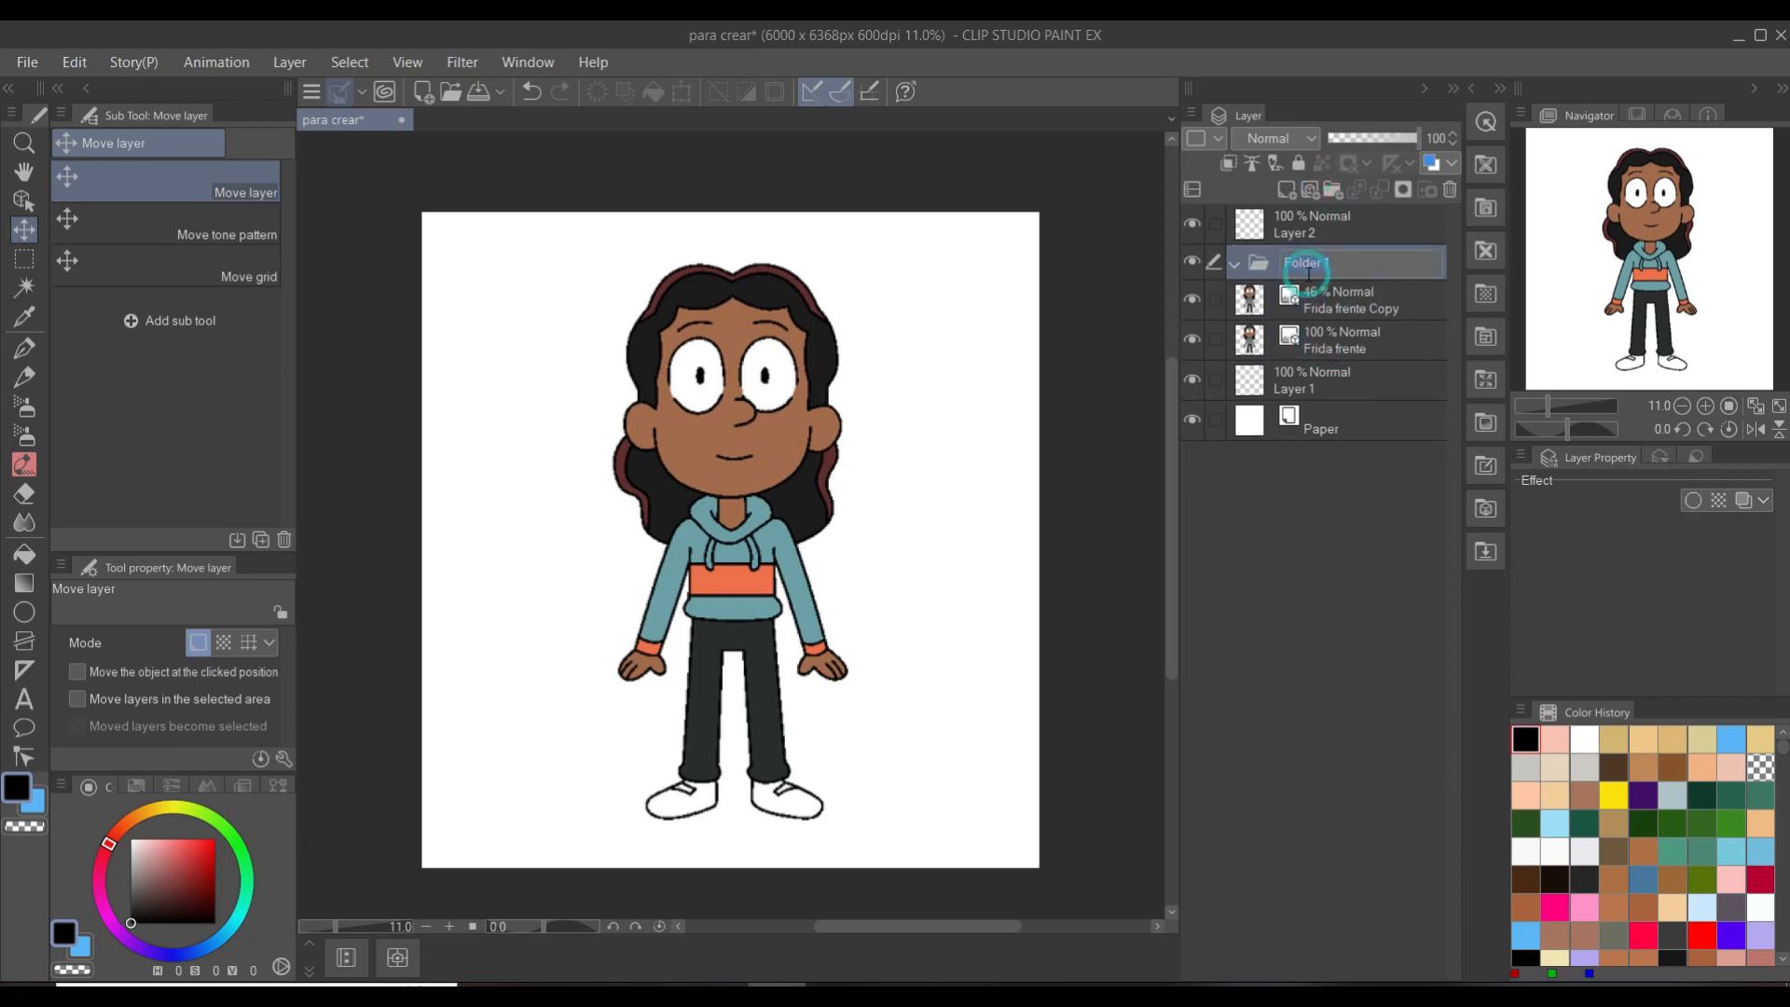
text(base)
- Move the Frida frente Copy and Frida frente layers into the base folder and collapse it
click(1363, 299)
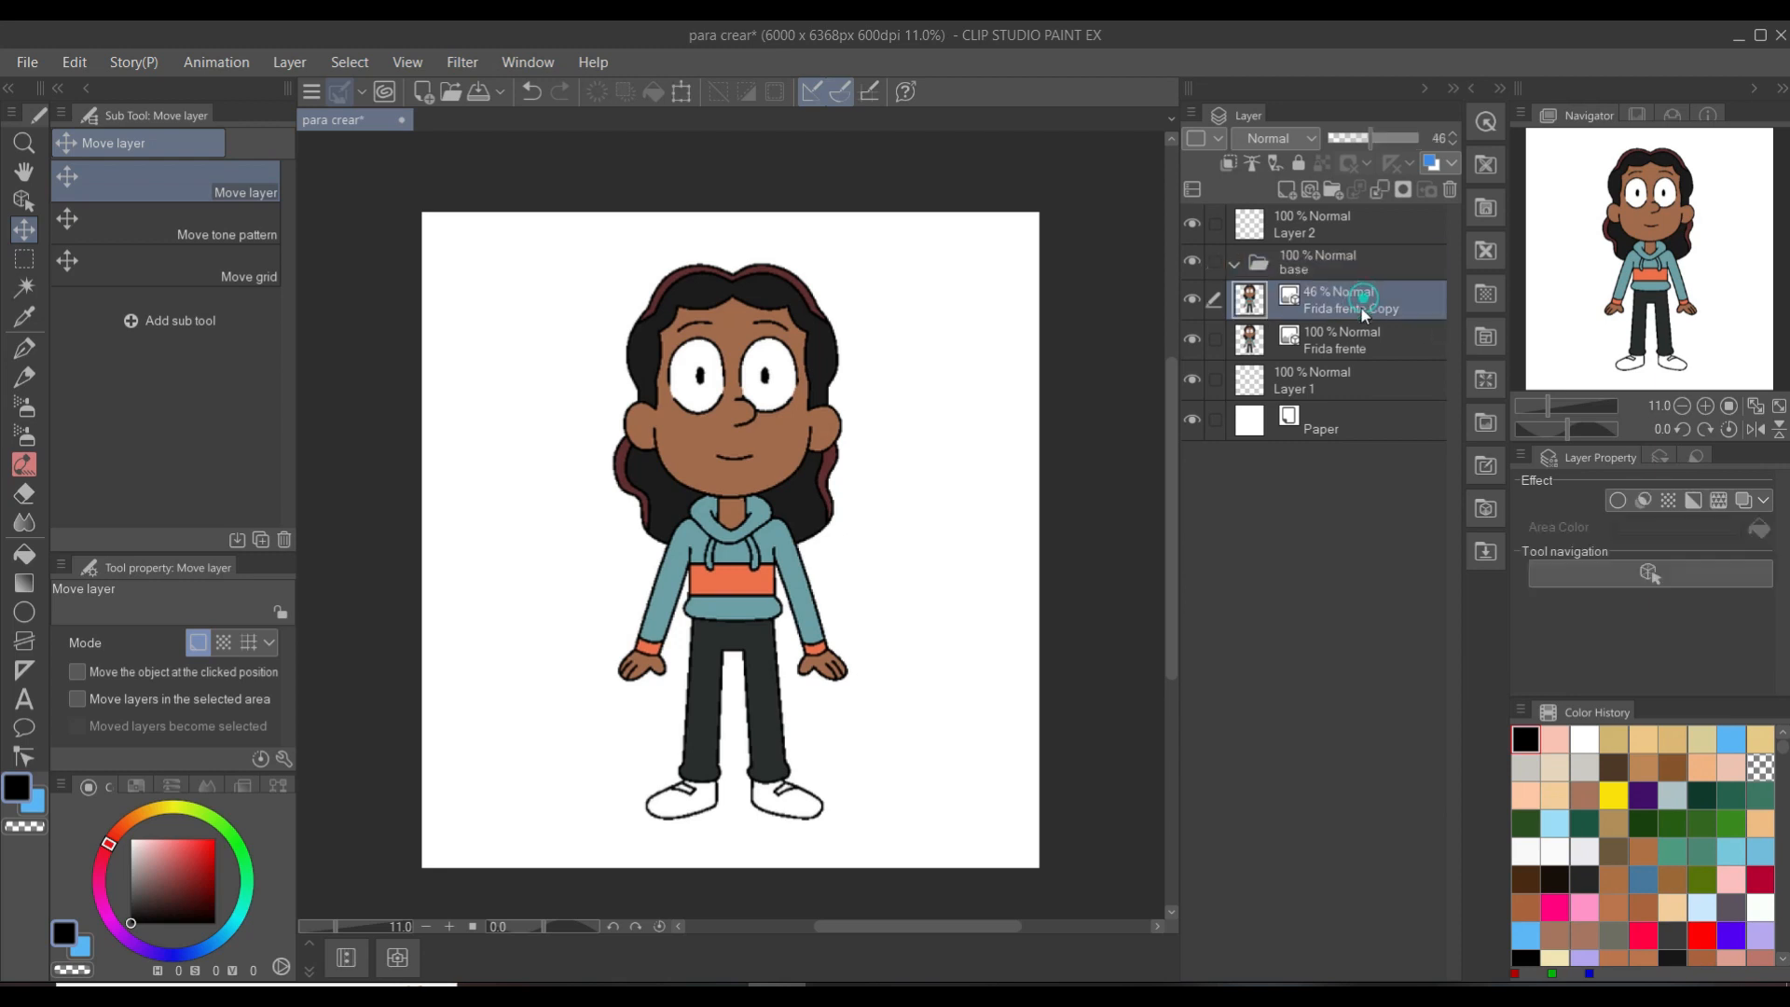
ctrl+click(1349, 341)
drag(1325, 304, 1277, 272)
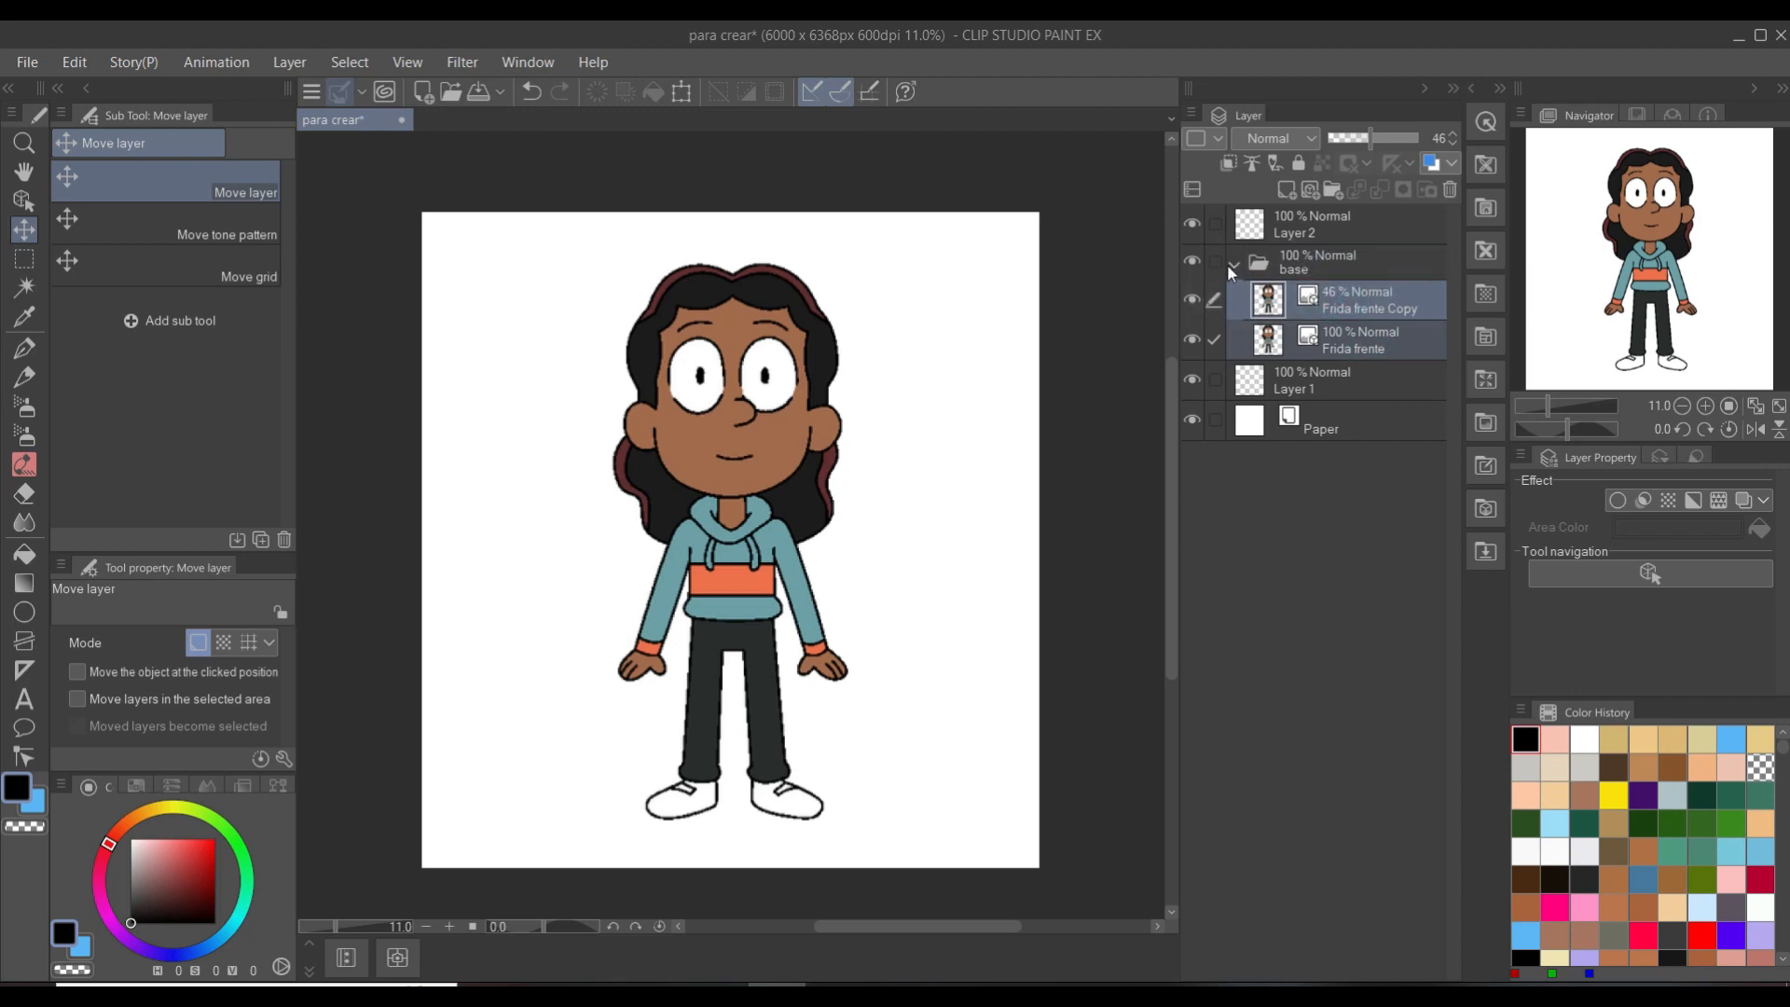
click(1232, 265)
- Hide the full-opacity Frida frente layer inside the base folder and collapse the folder again
click(1193, 261)
click(1193, 261)
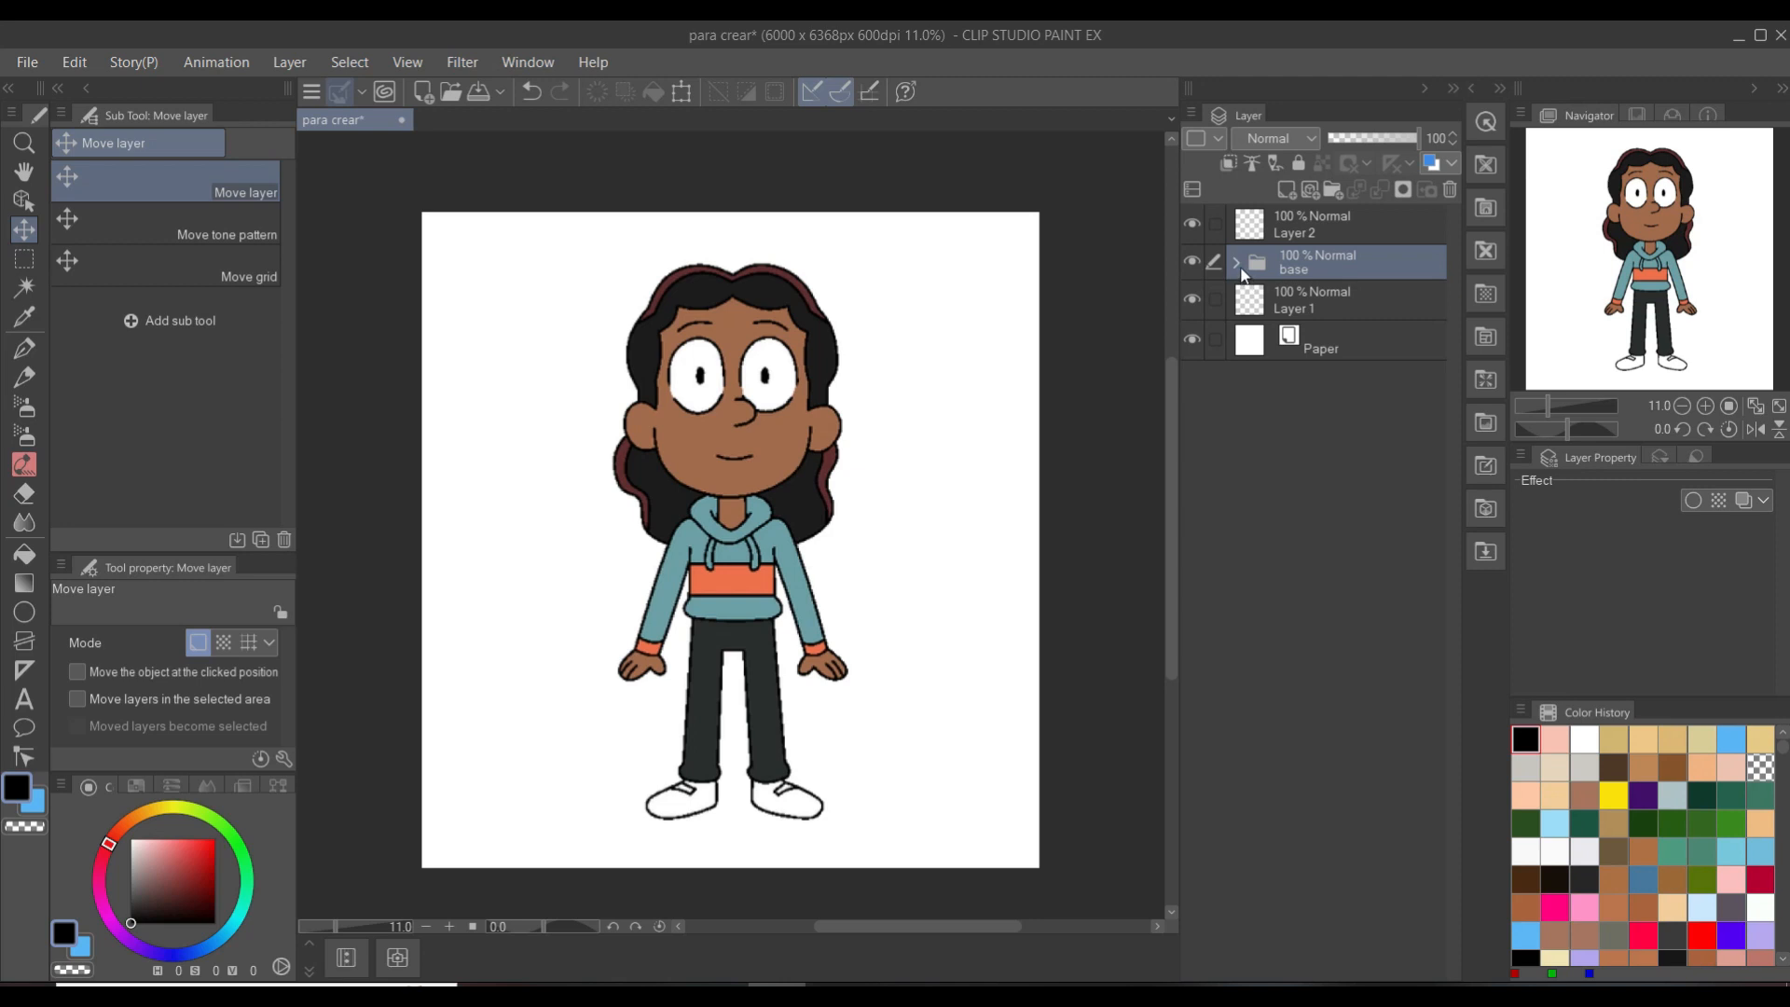
click(1237, 266)
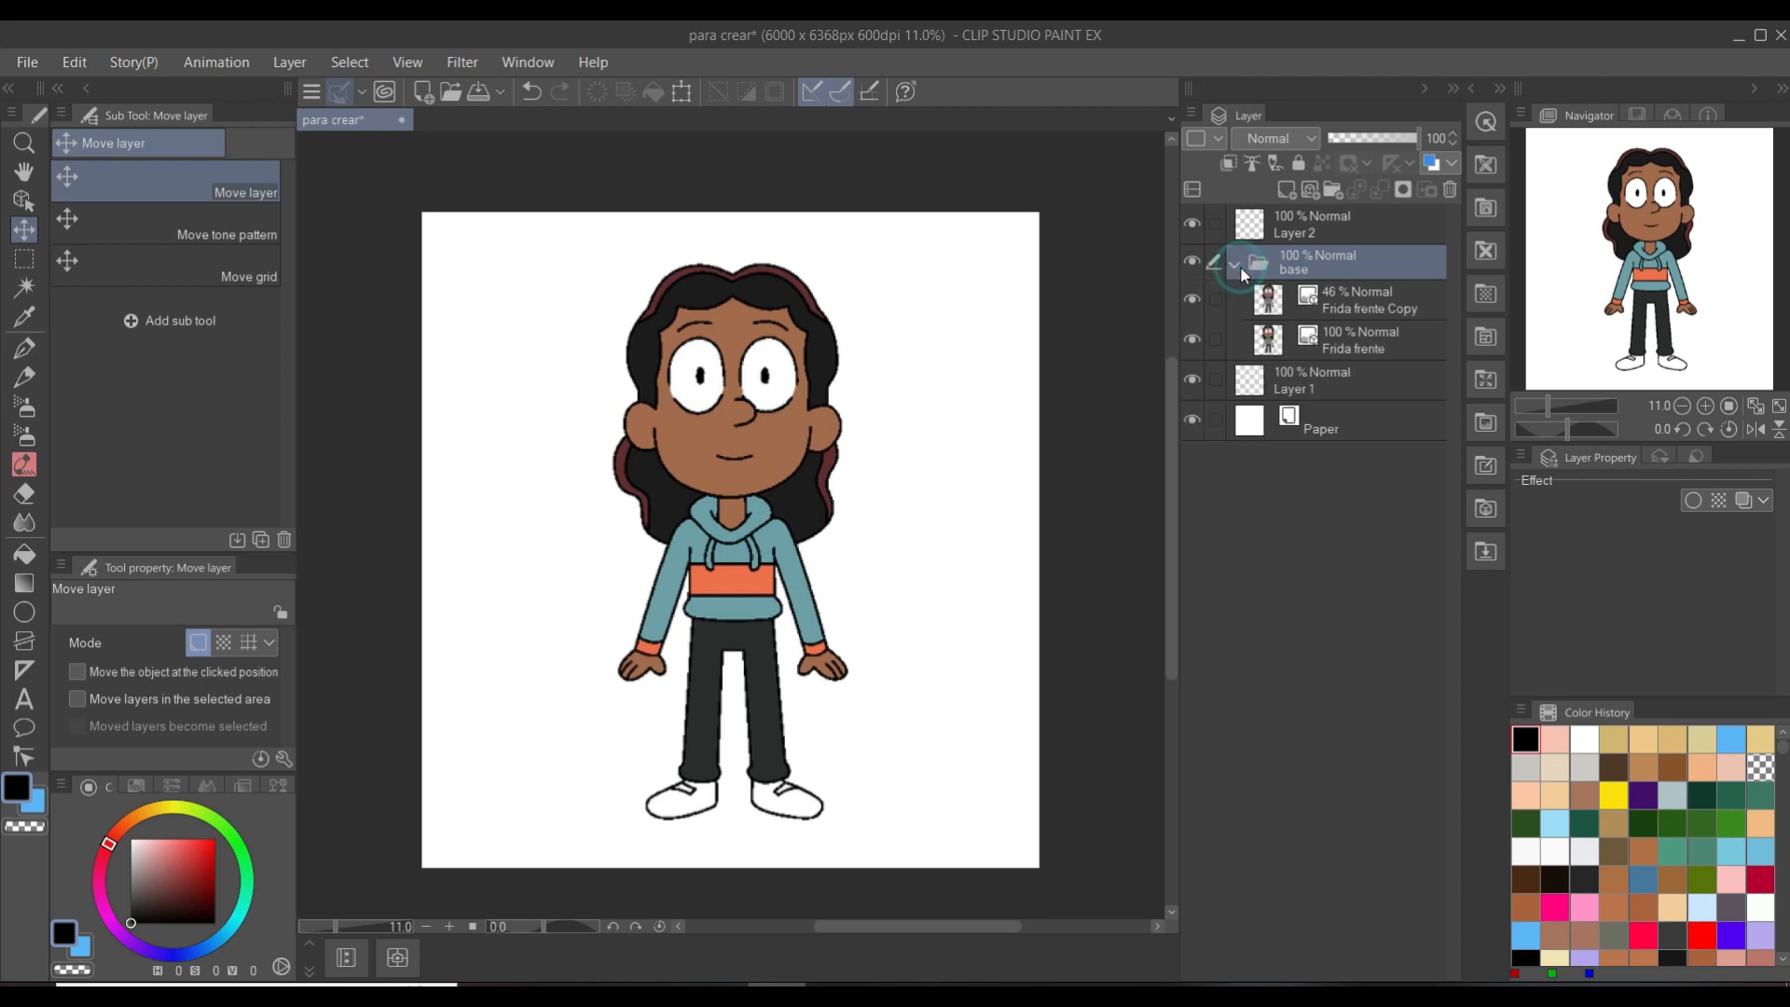
click(1193, 337)
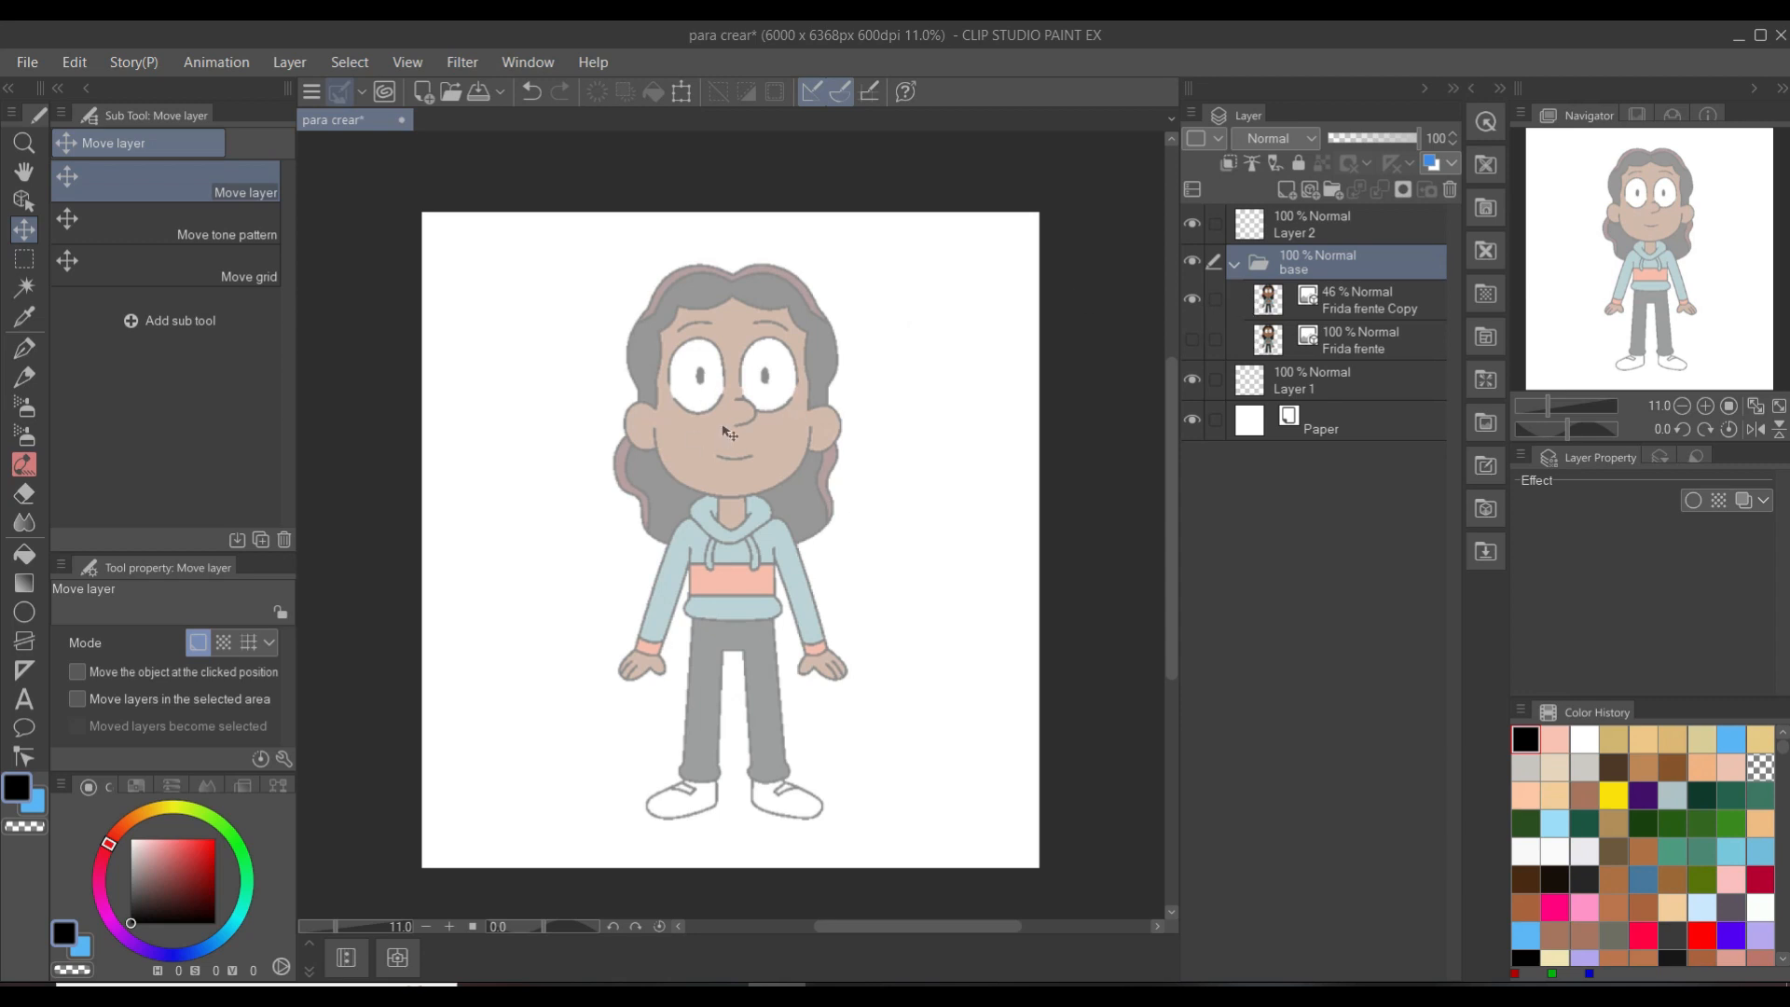
click(1236, 266)
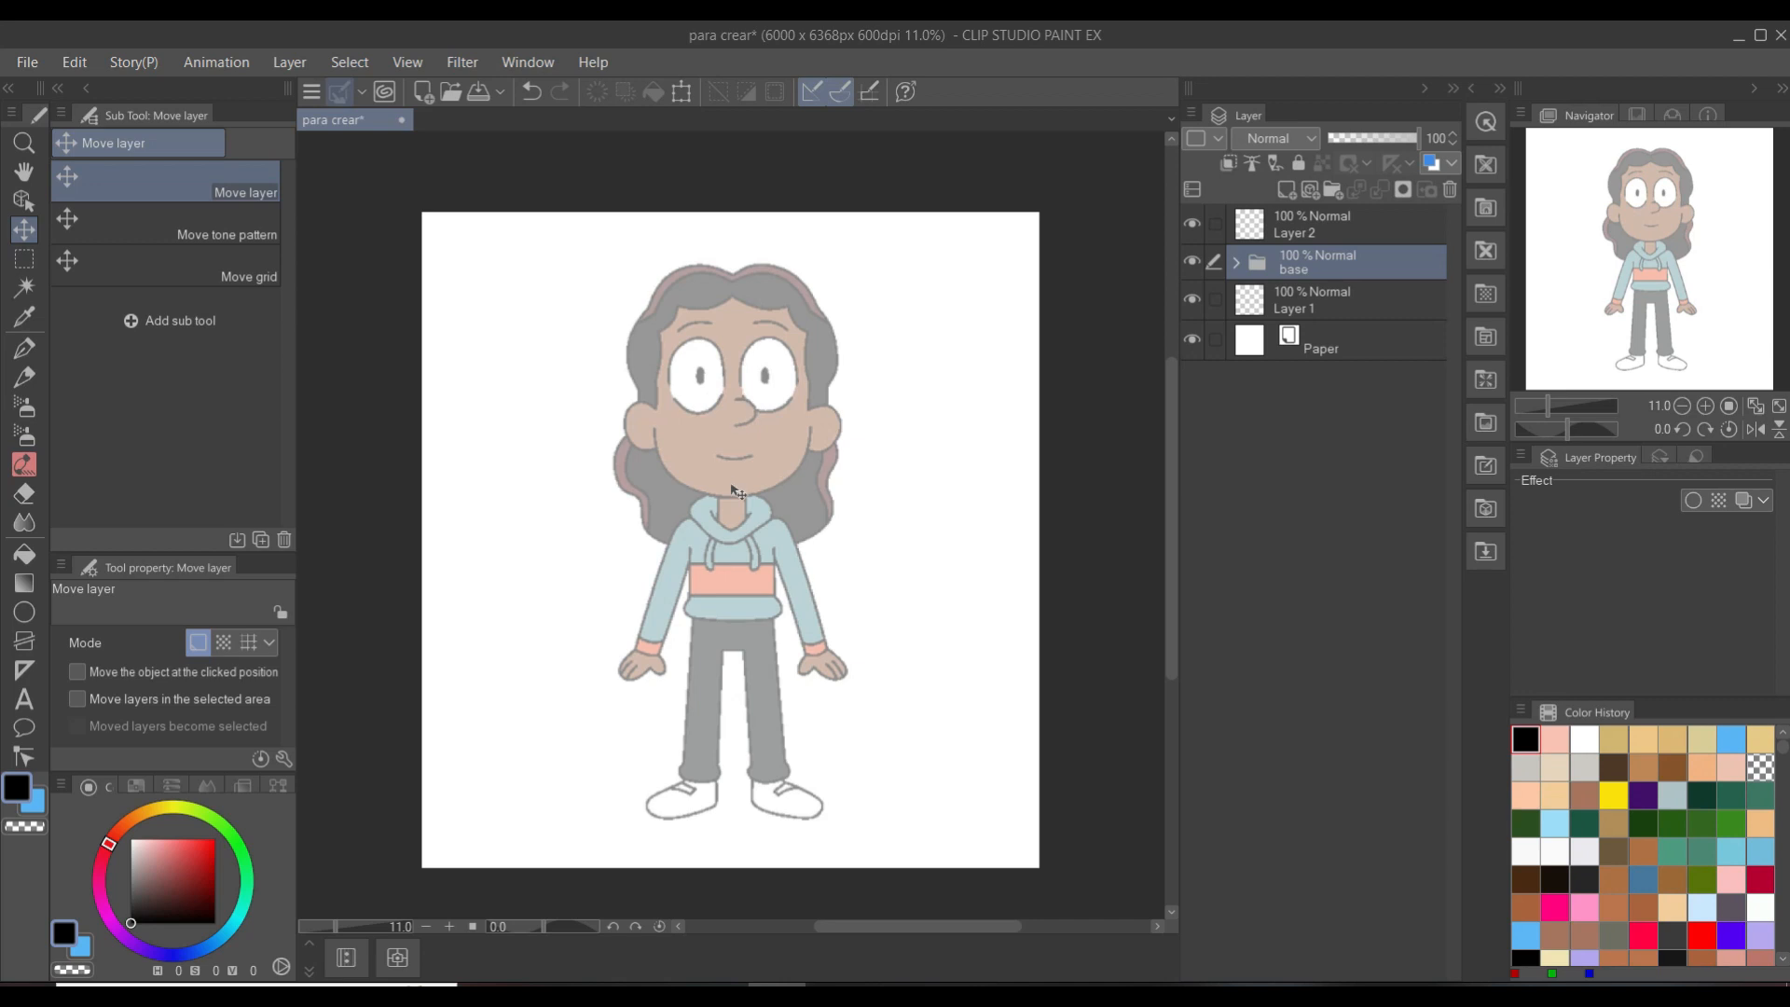
- Choose the Ellipse figure tool and add a new vector layer above the base folder
scroll(733, 491, up, 3)
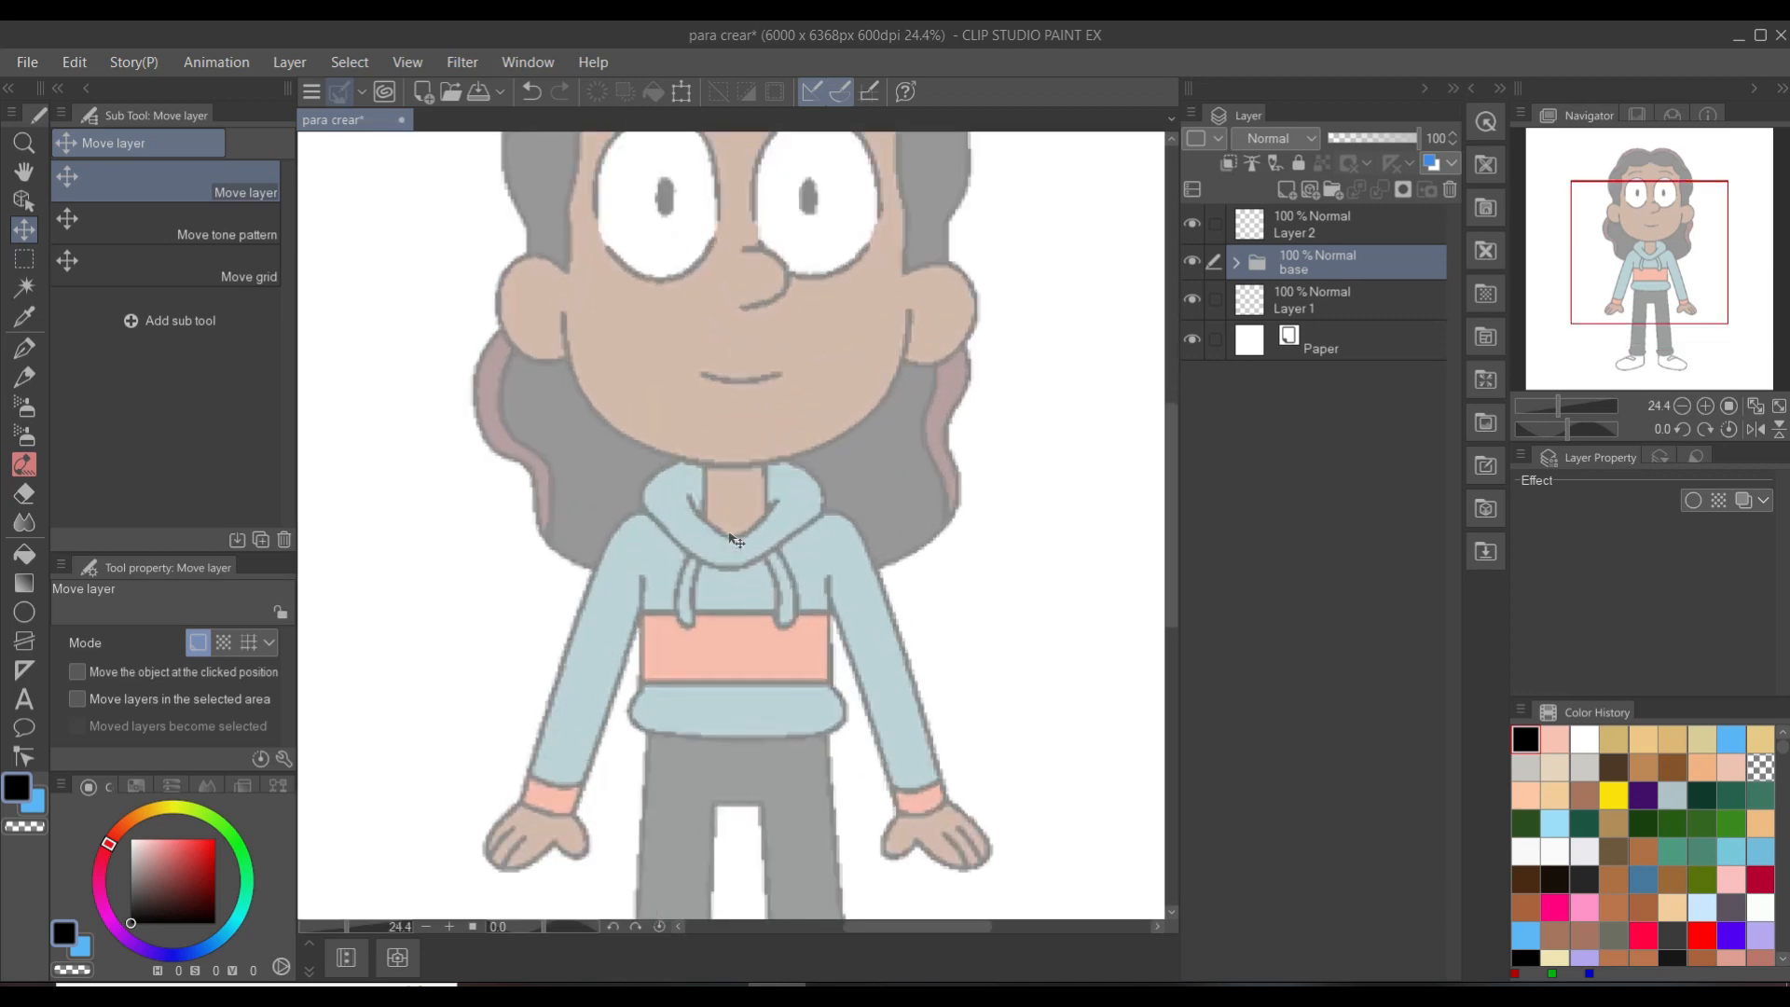
drag(755, 562, 714, 449)
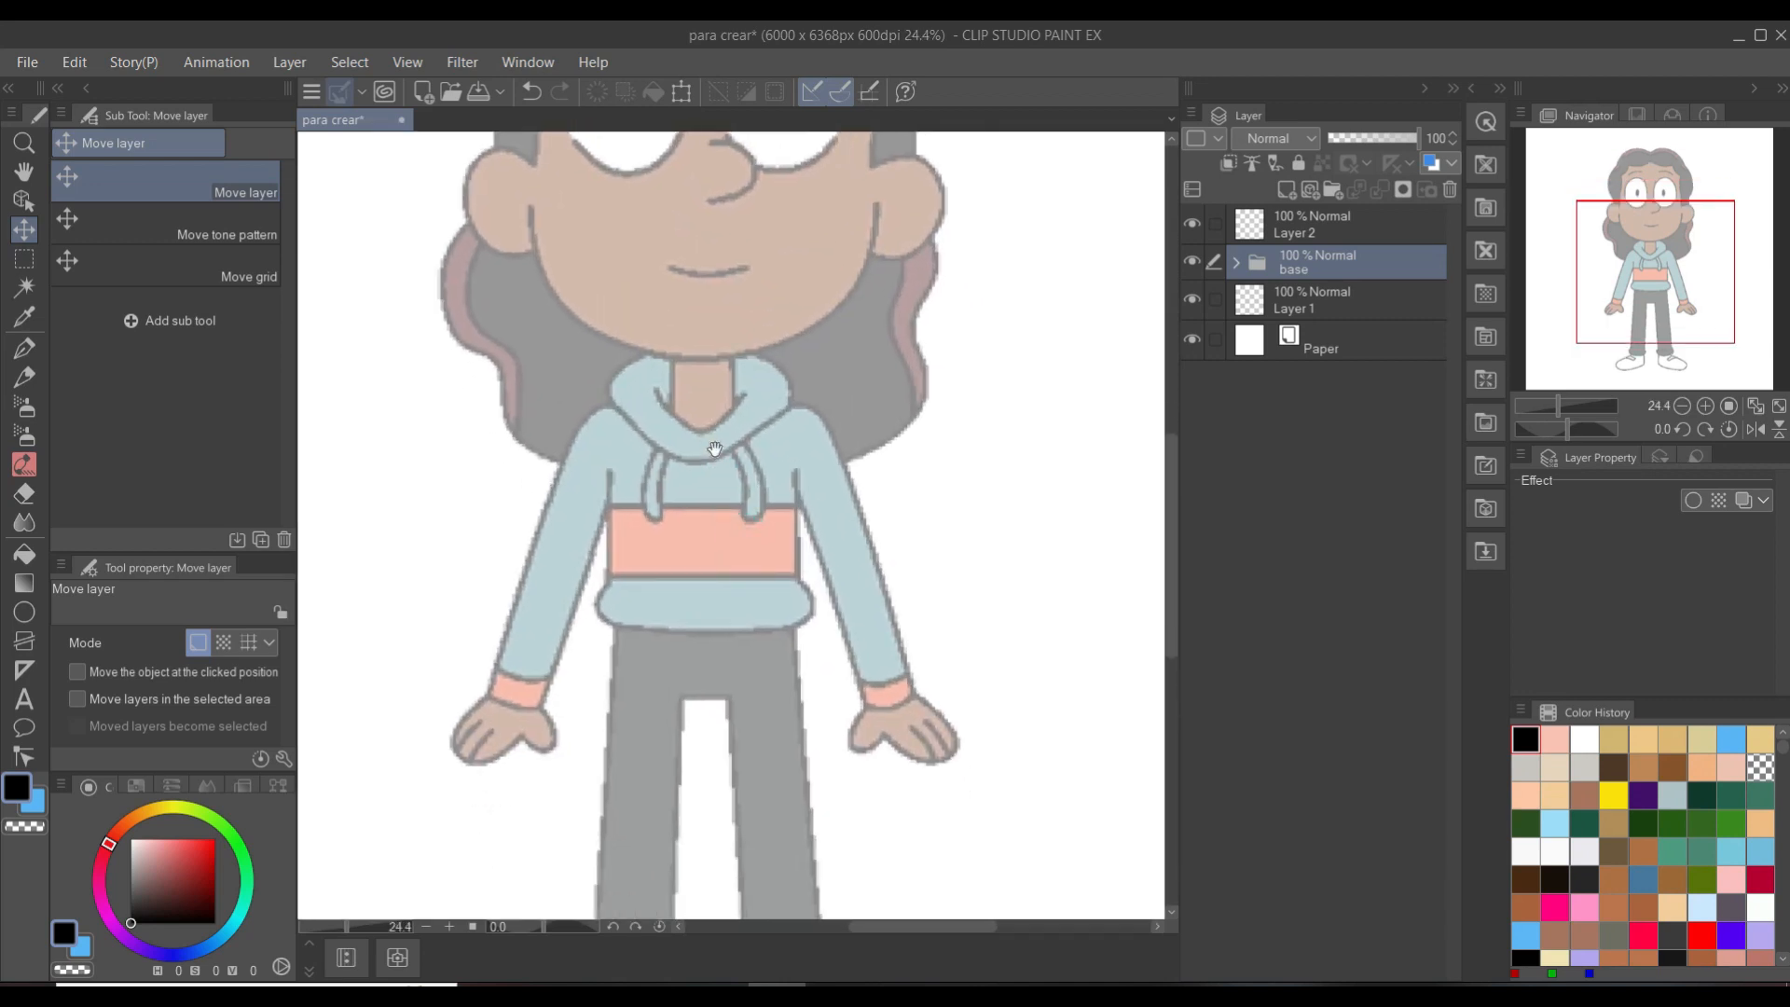
scroll(774, 480, up, 3)
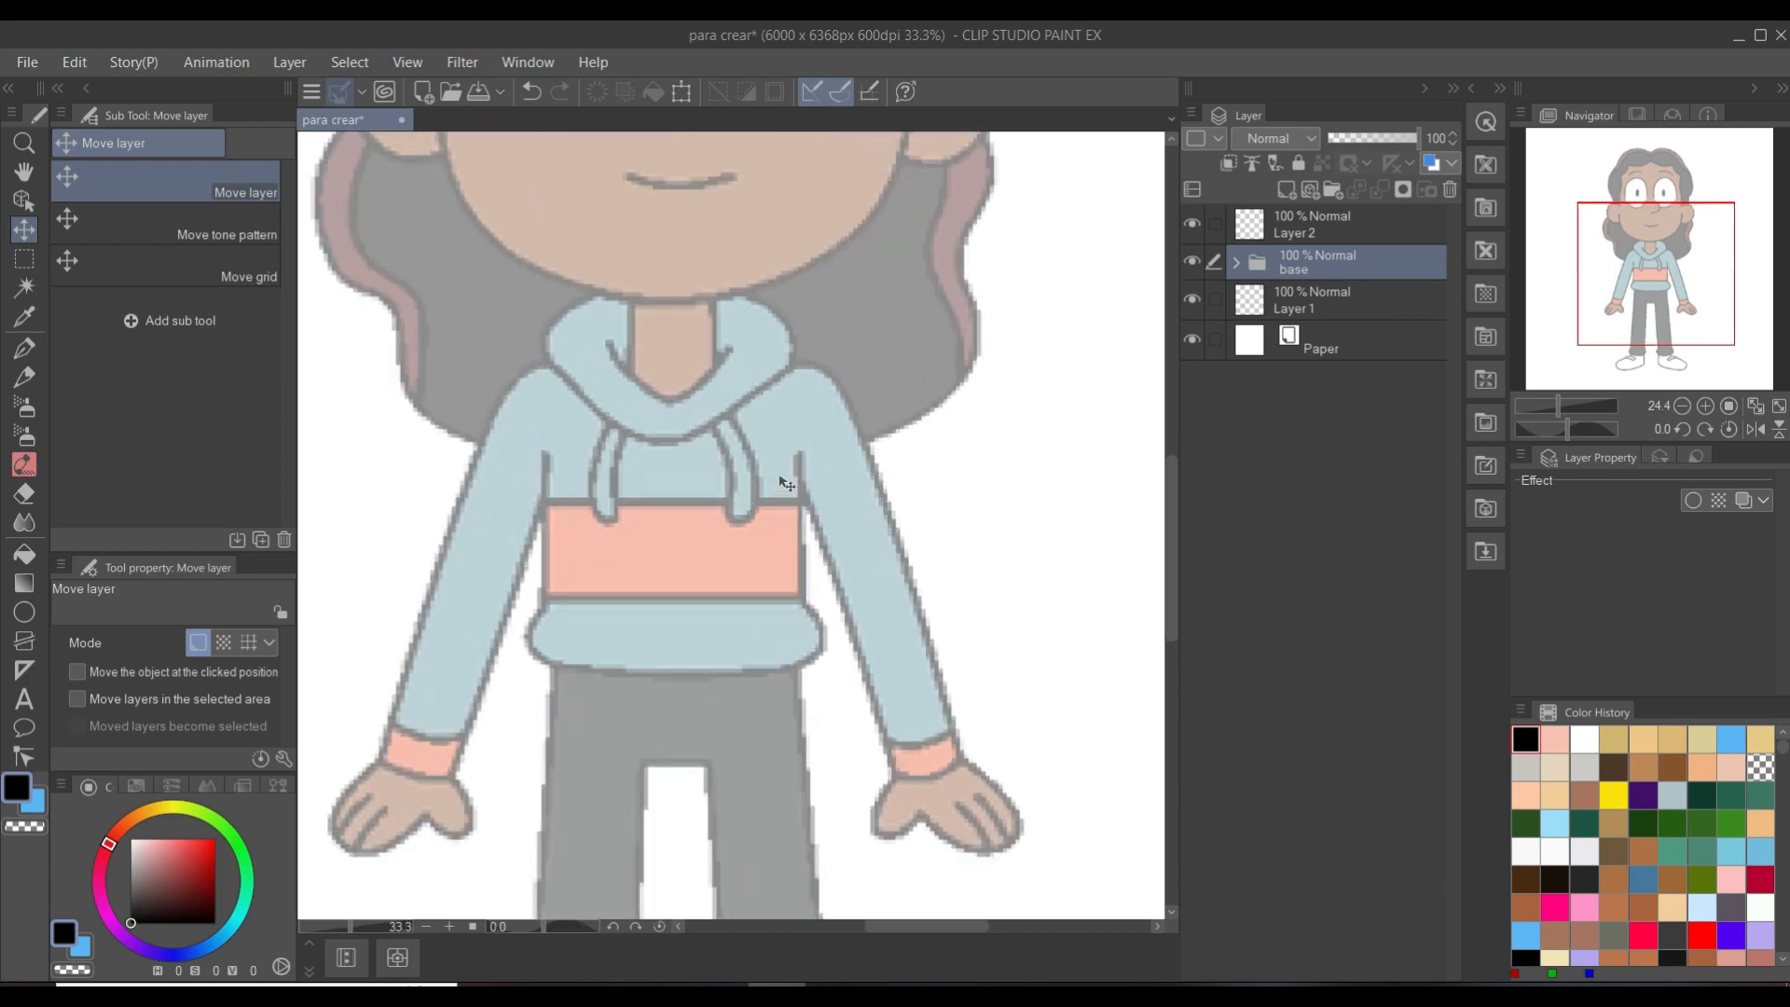
scroll(780, 476, up, 3)
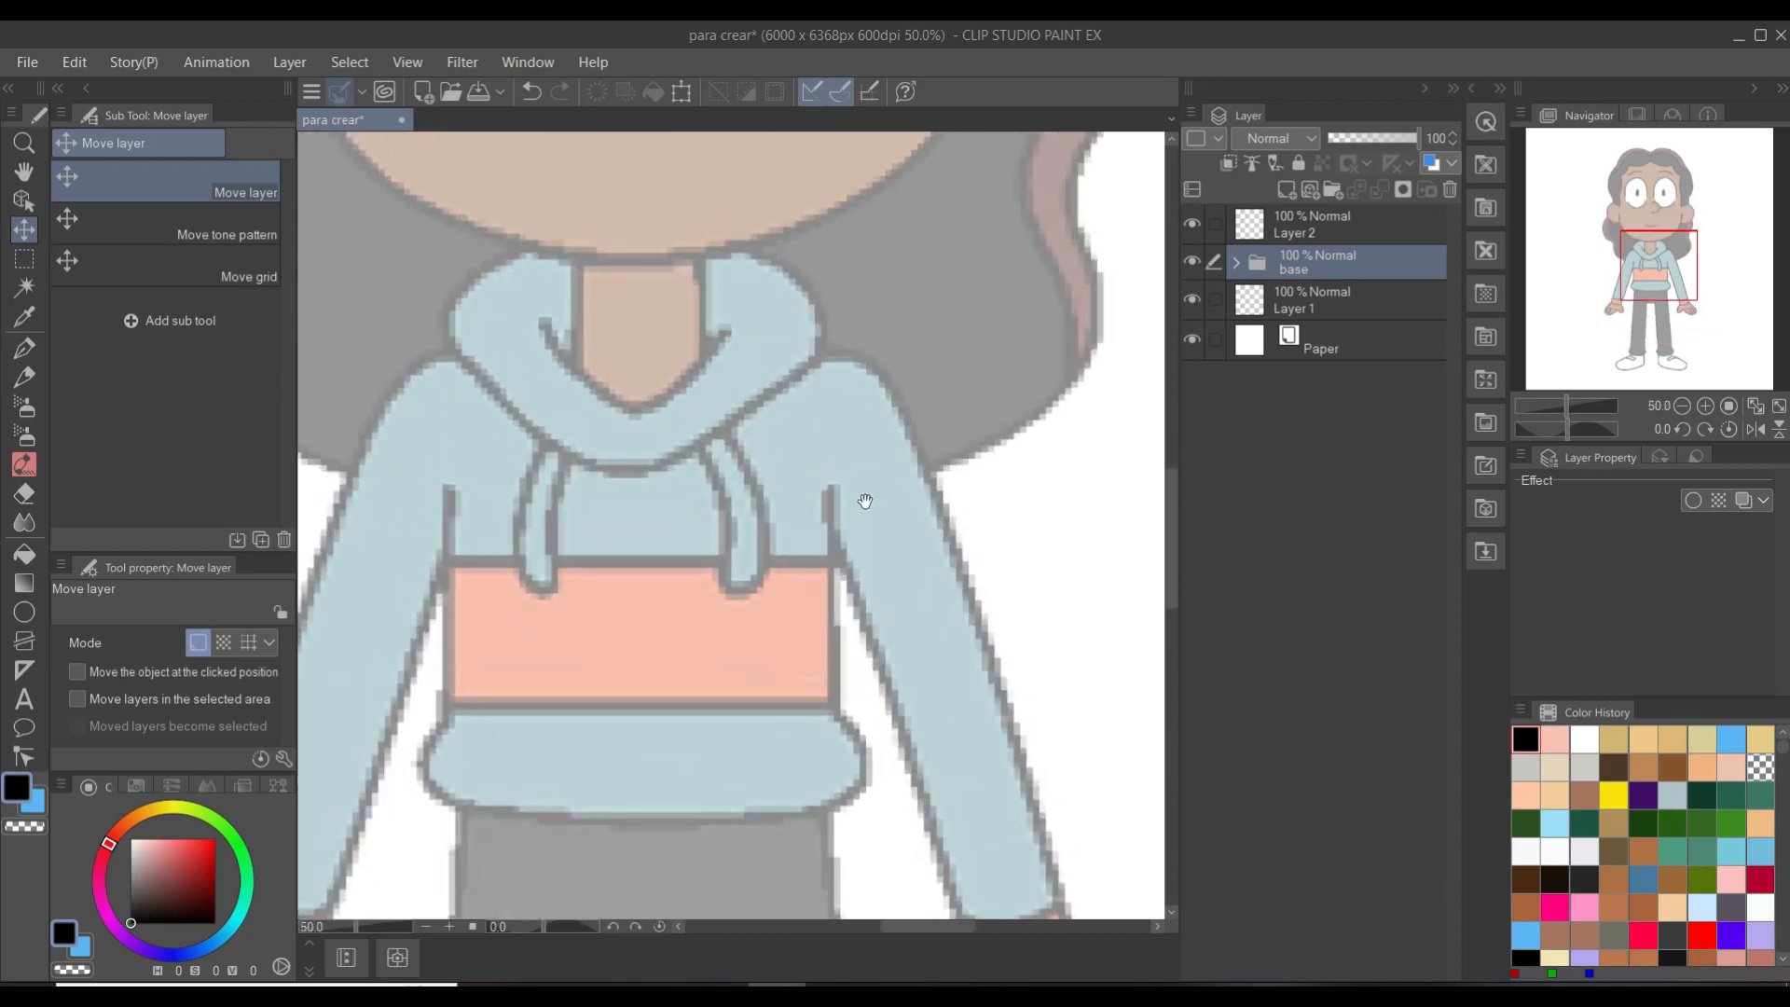
scroll(807, 459, up, 1)
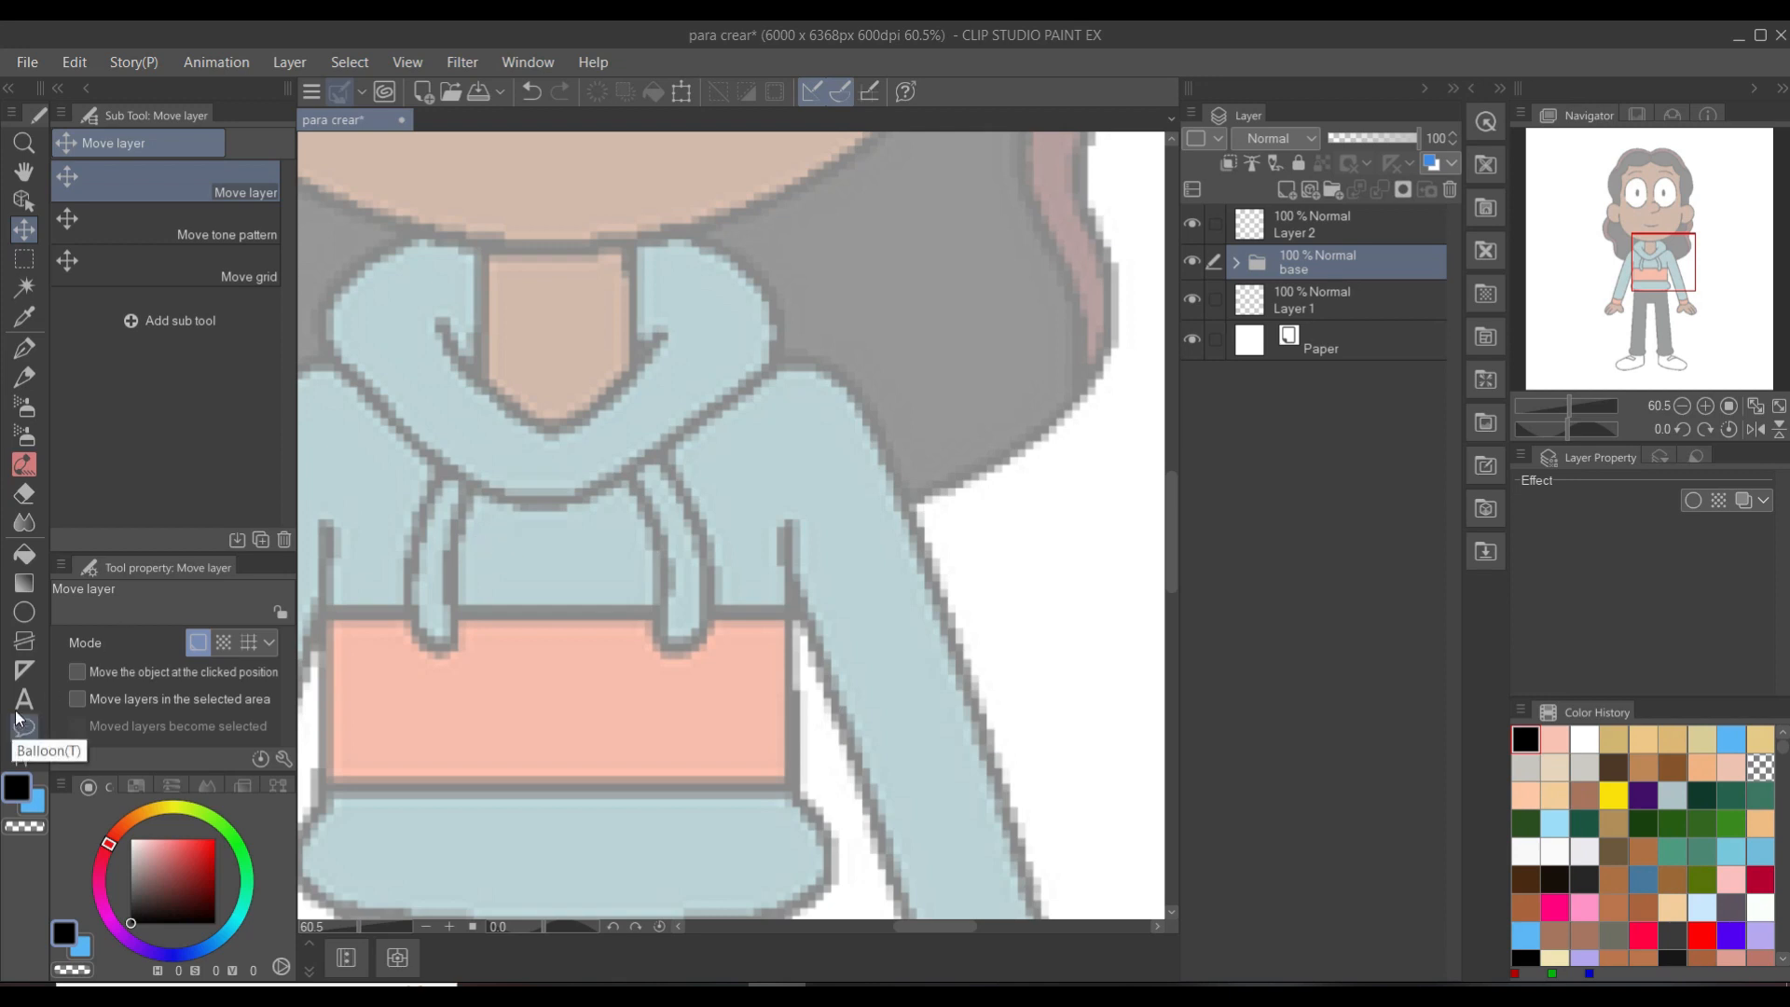
click(31, 617)
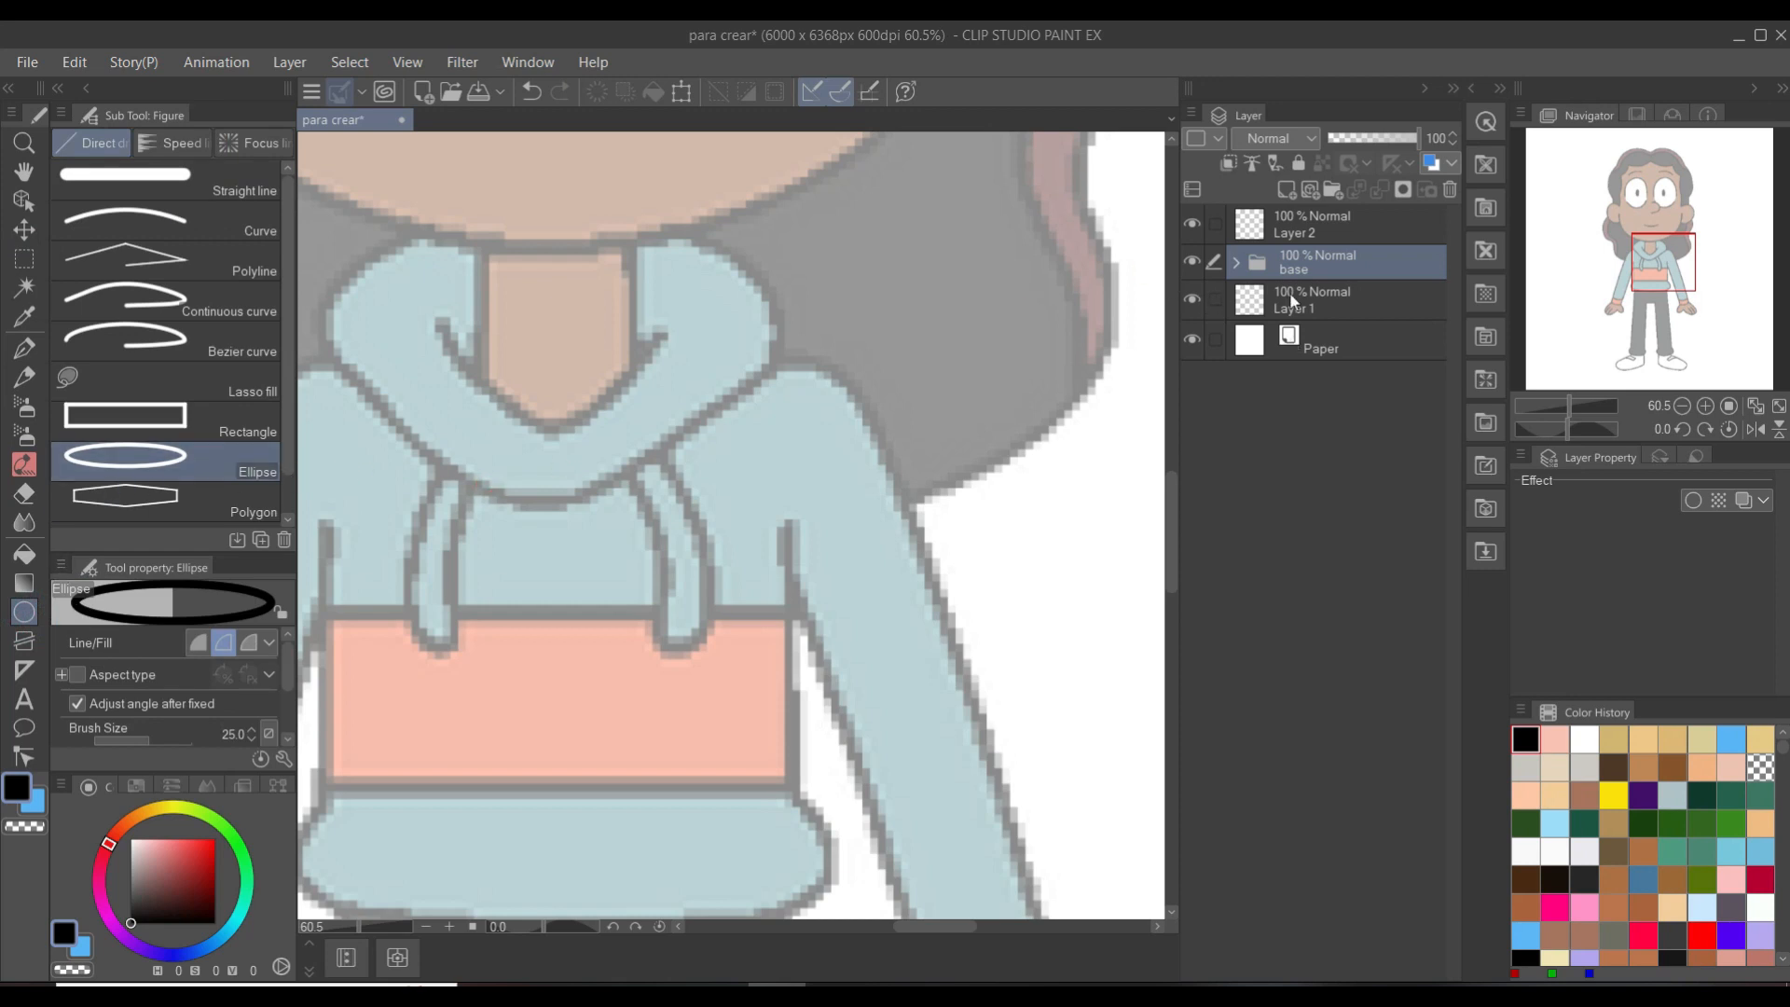
click(1312, 198)
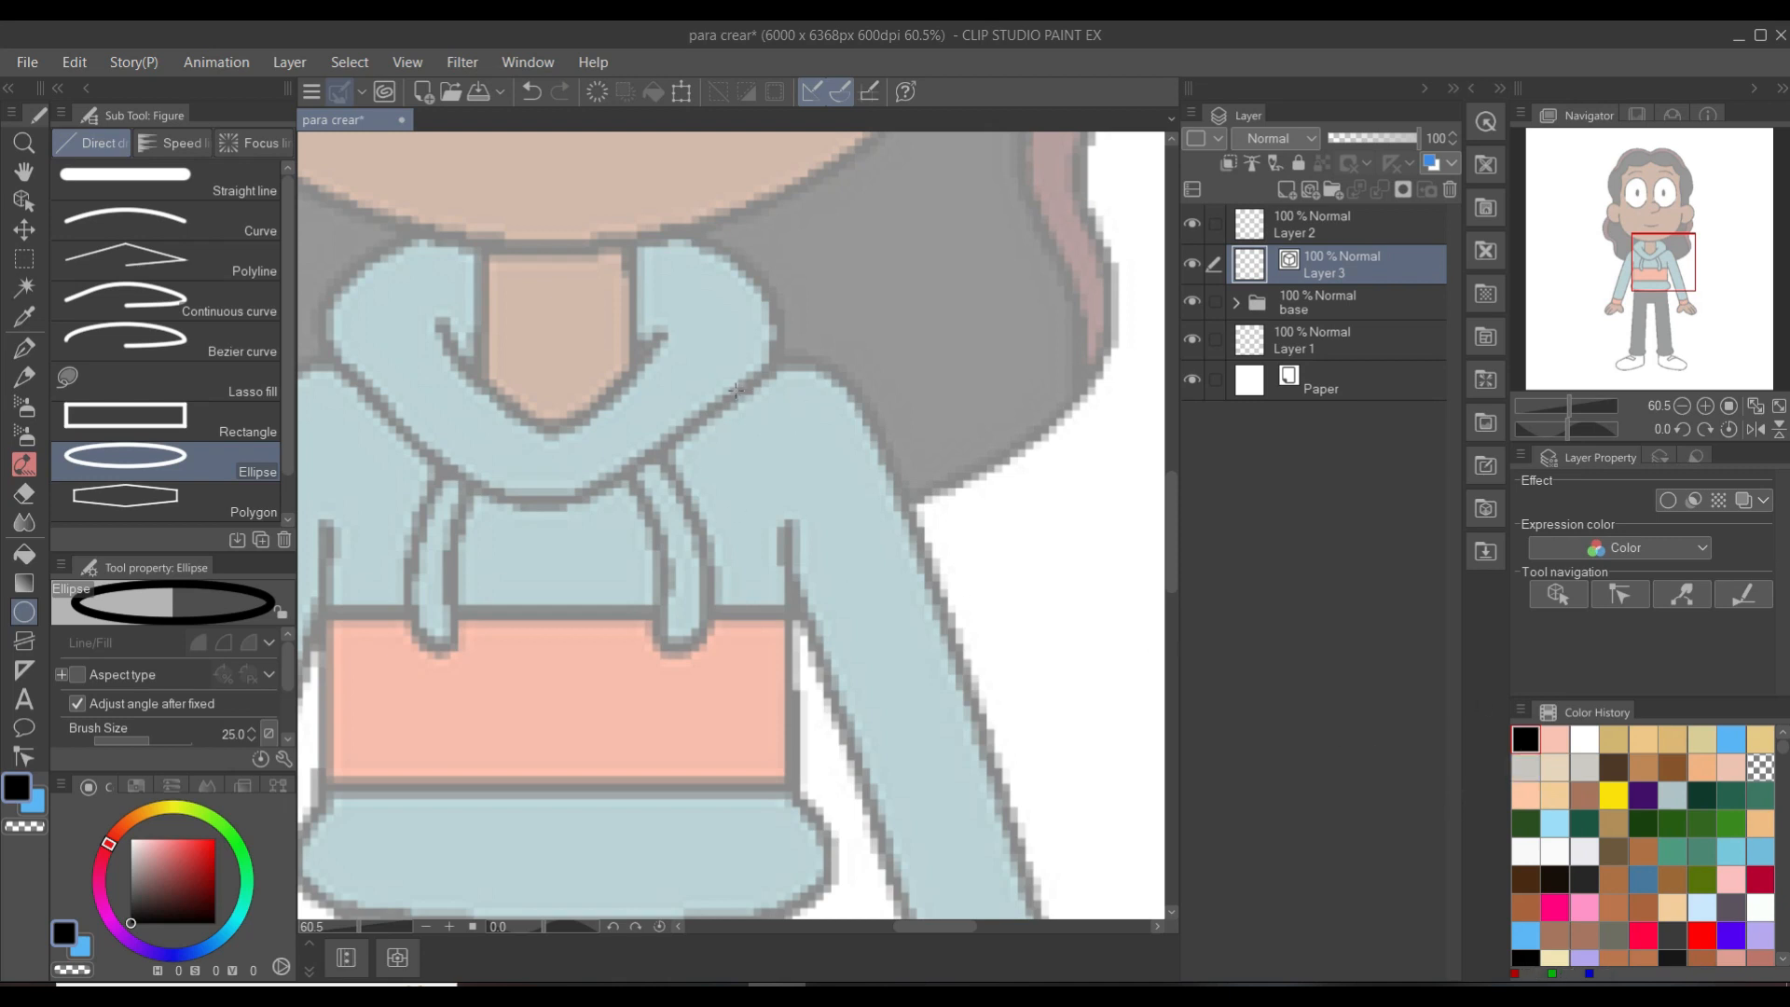
drag(724, 382, 887, 546)
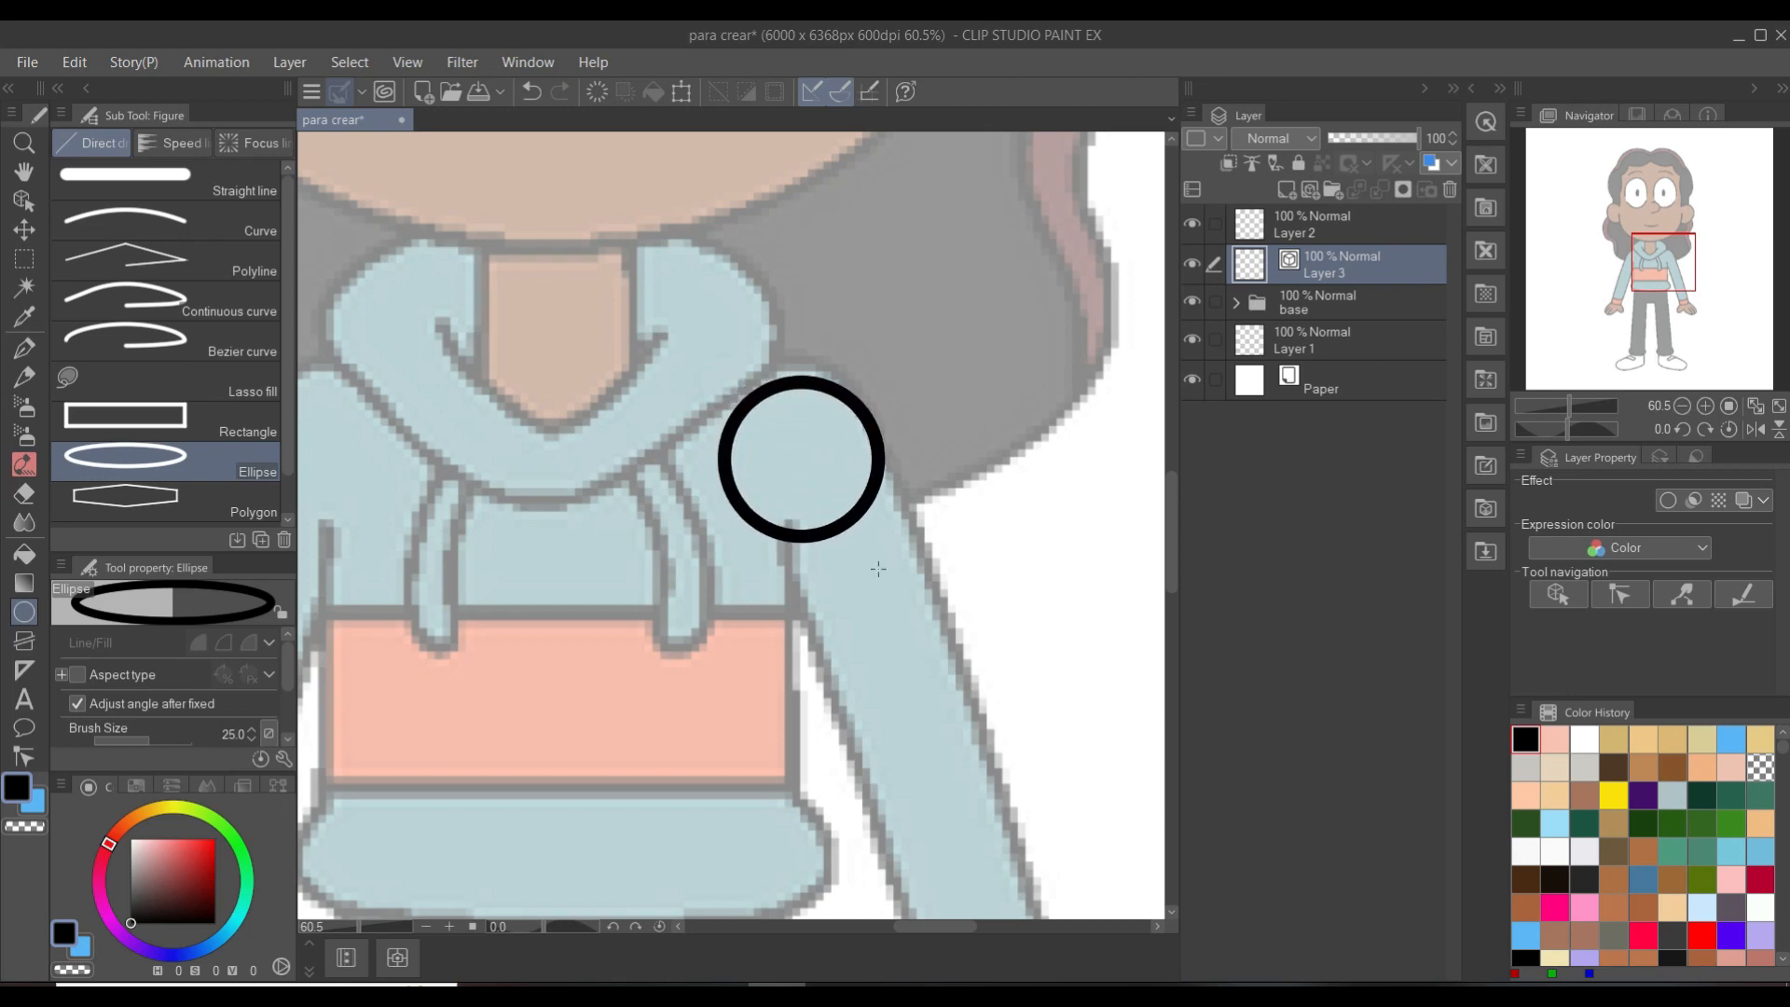
drag(878, 568, 858, 552)
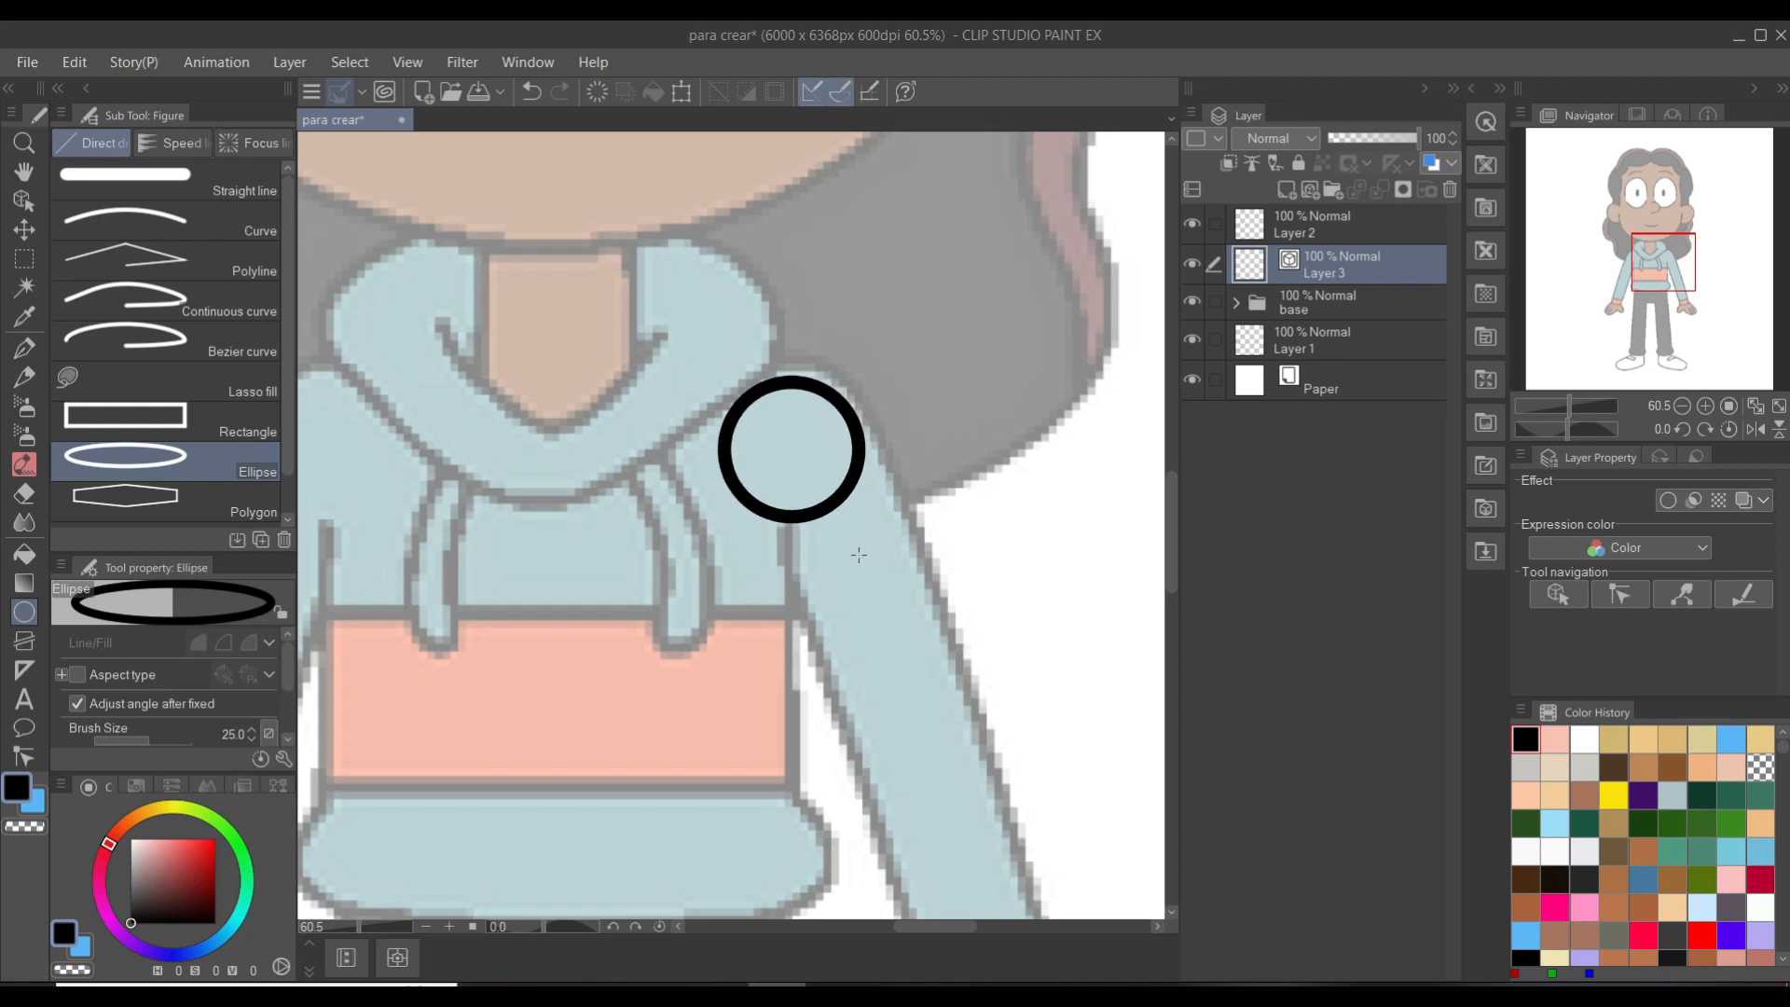
key(k)
mouse_move(839, 514)
mouse_down()
mouse_move(858, 522)
mouse_move(852, 504)
mouse_up()
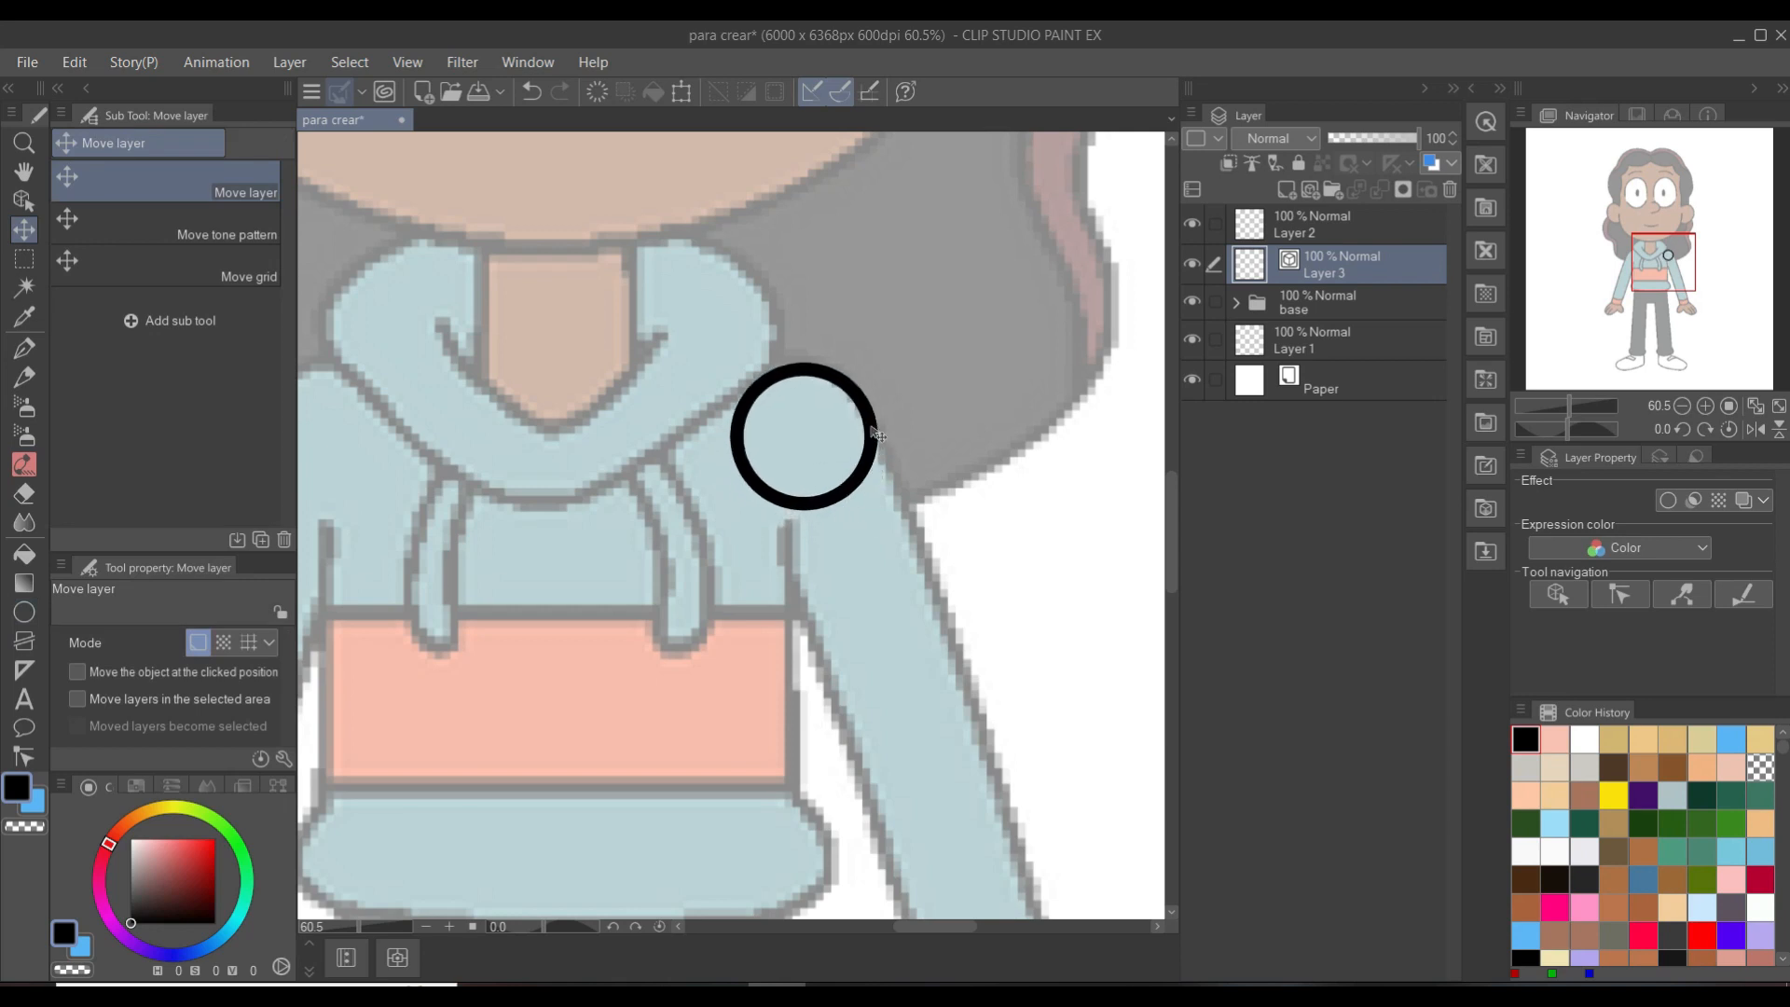
drag(862, 462, 950, 680)
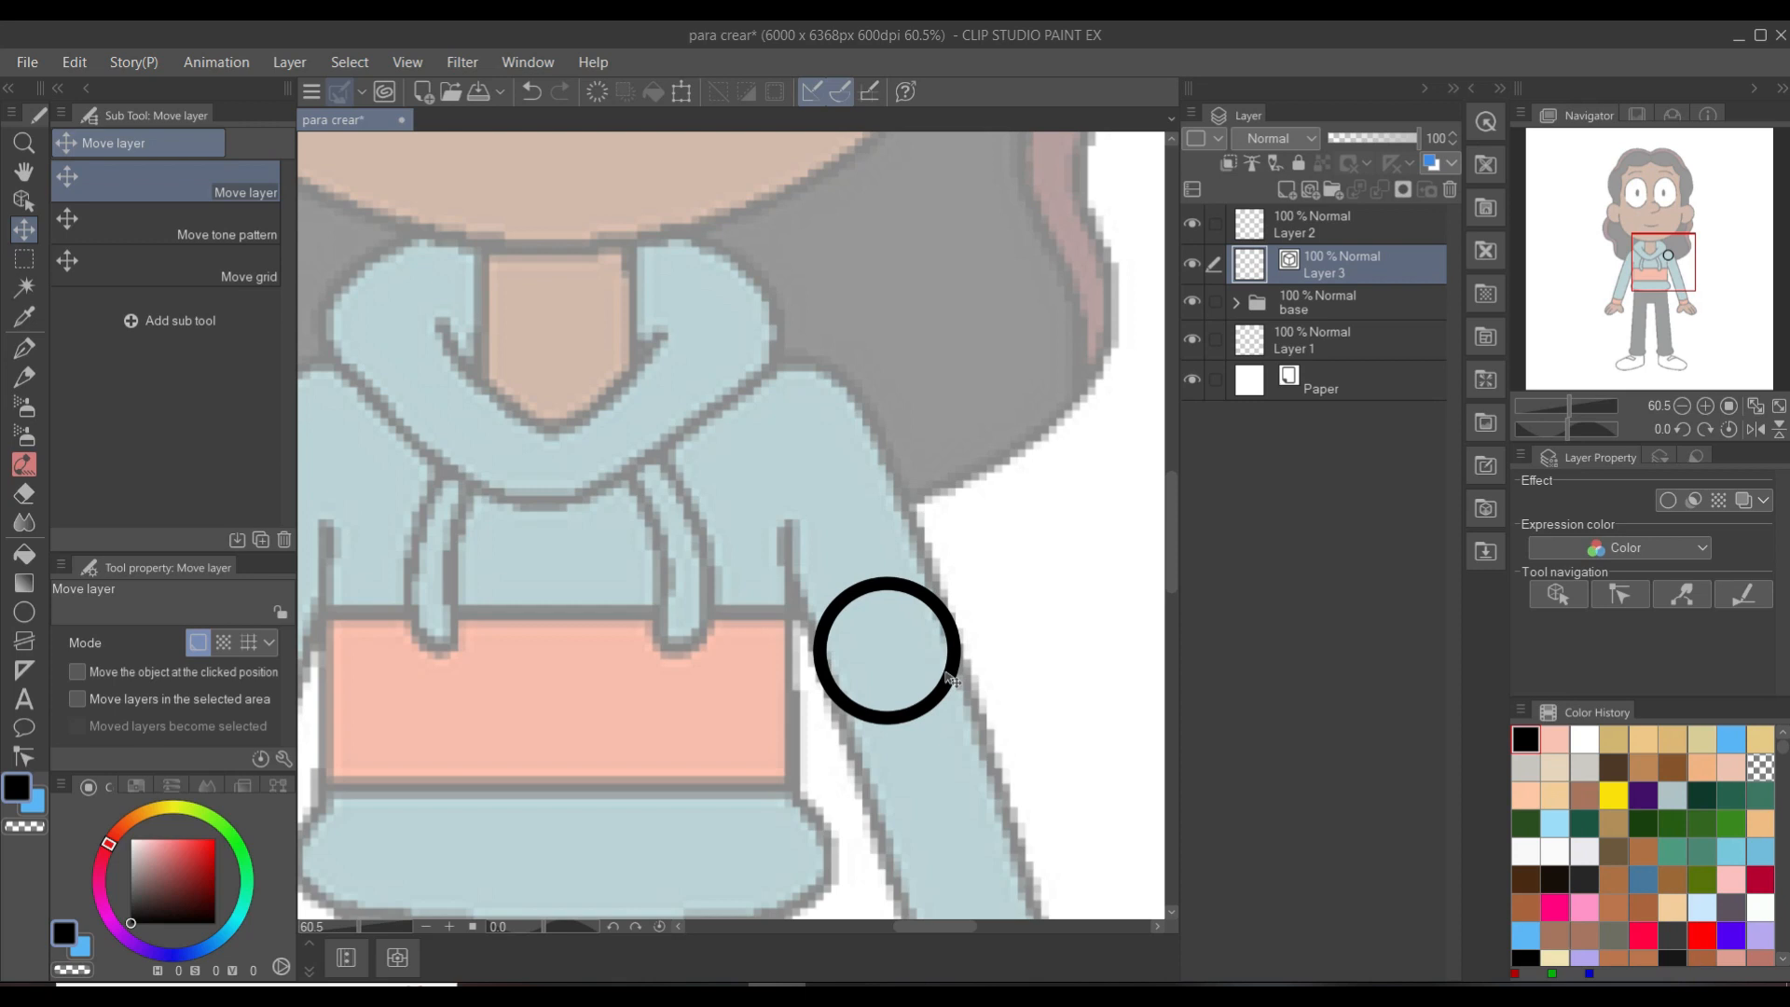
scroll(953, 677, up, 5)
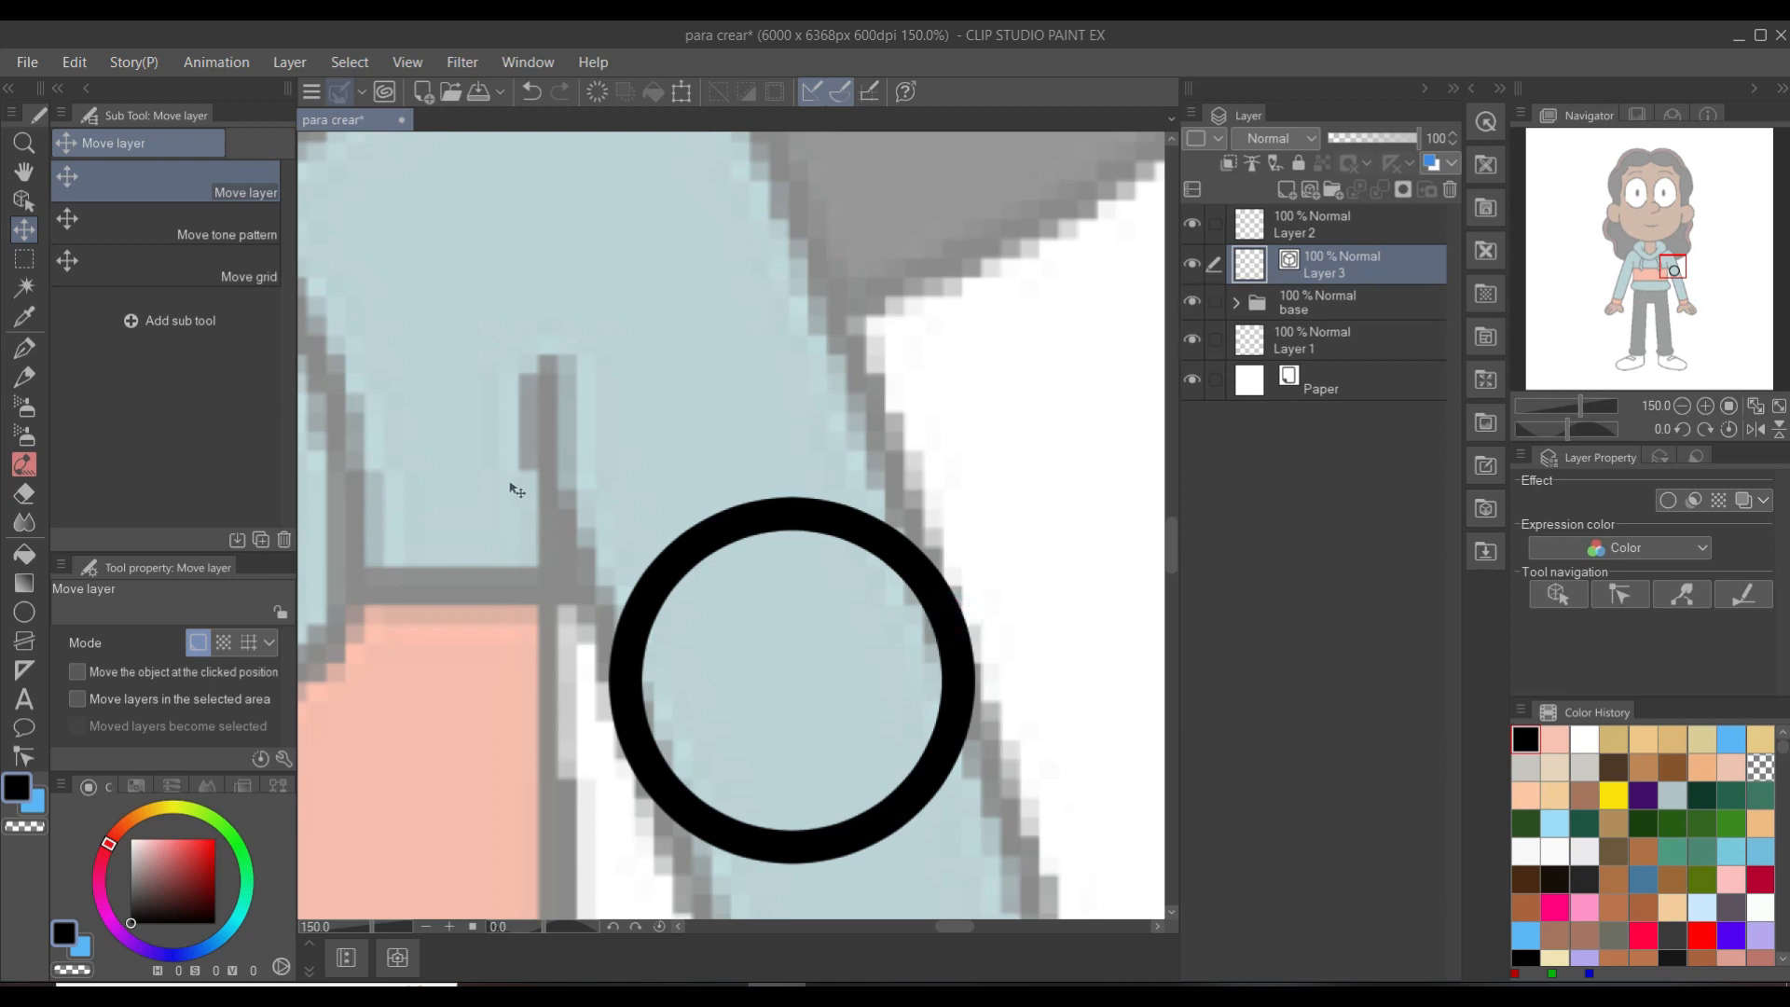
key(Delete)
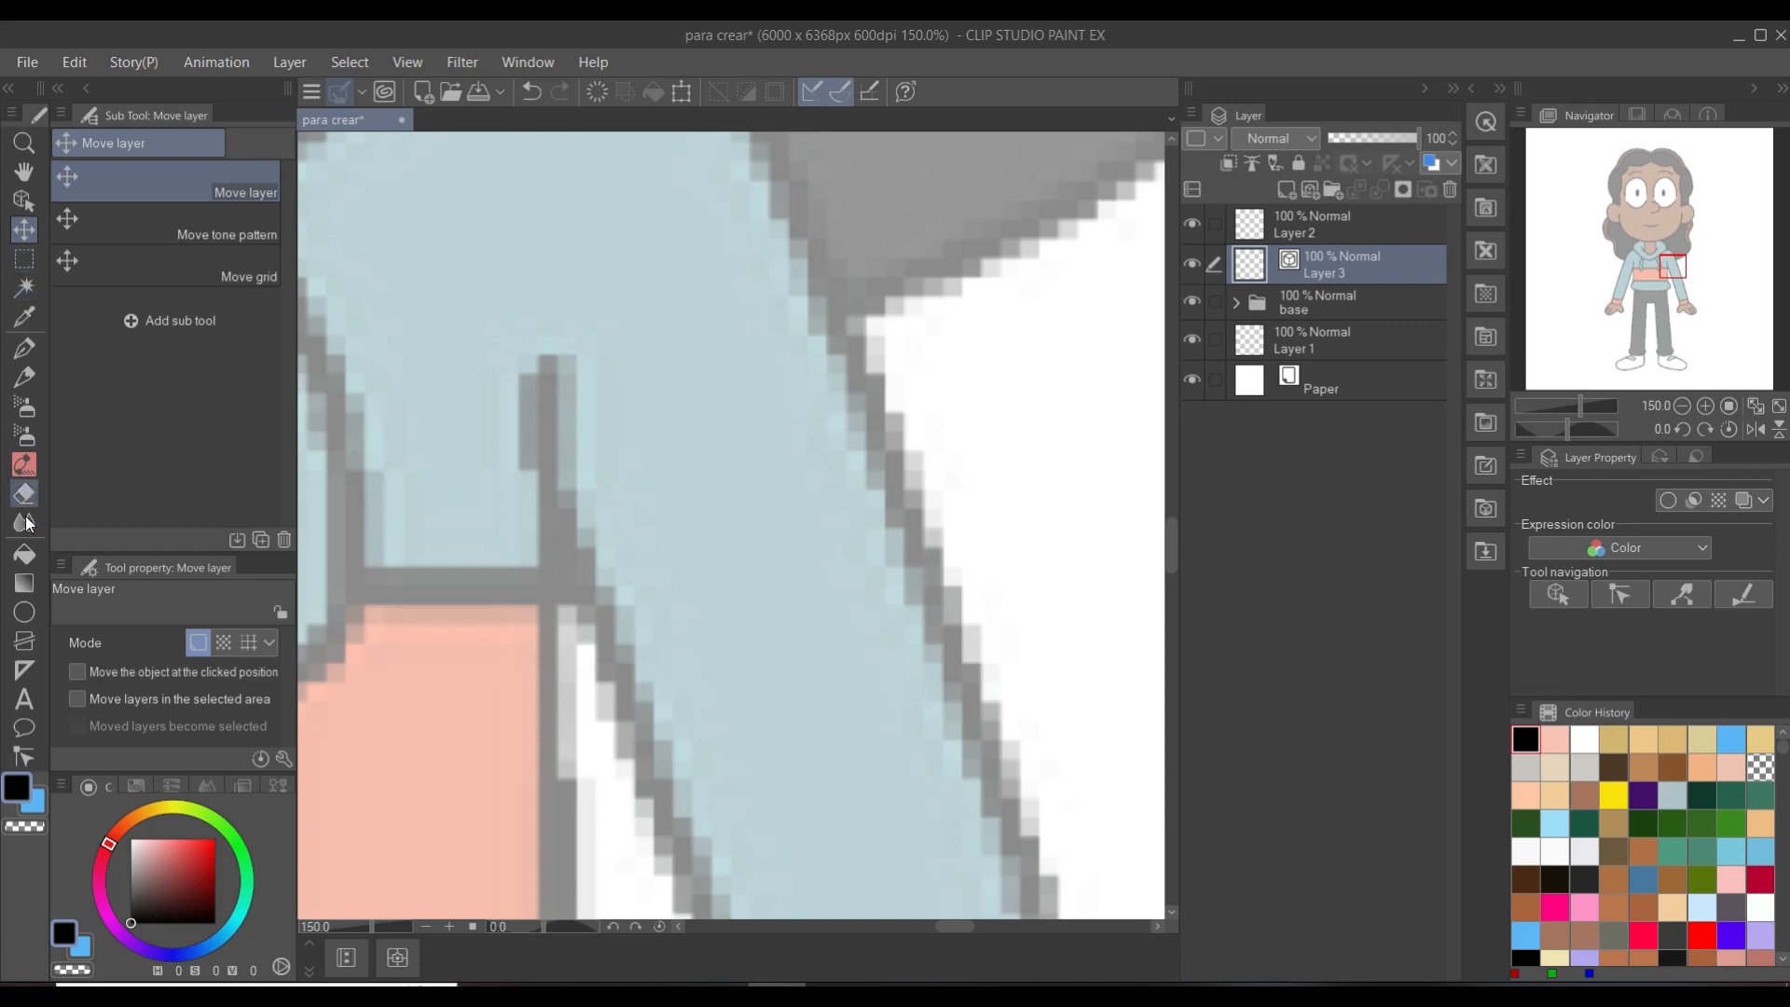
- Draw a black circle matching the sleeve's width on Layer 3 and move it onto the character's left shoulder
click(25, 612)
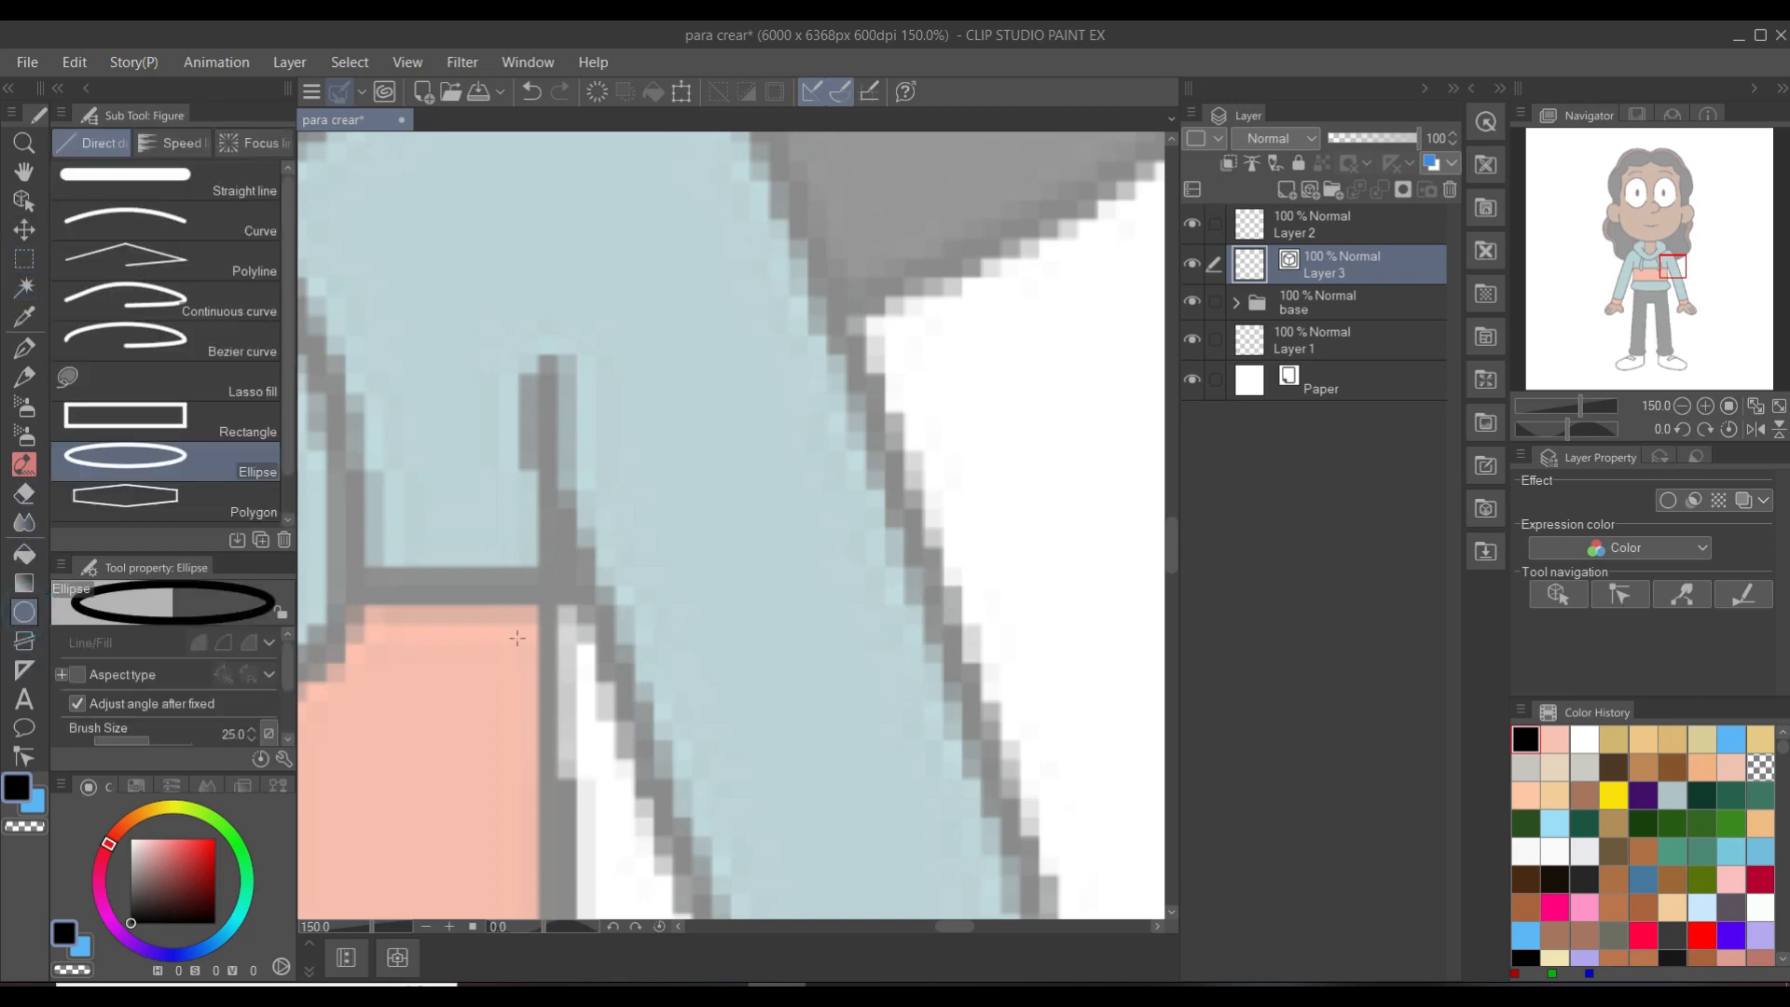
drag(601, 582, 1146, 898)
drag(812, 704, 841, 565)
key(k)
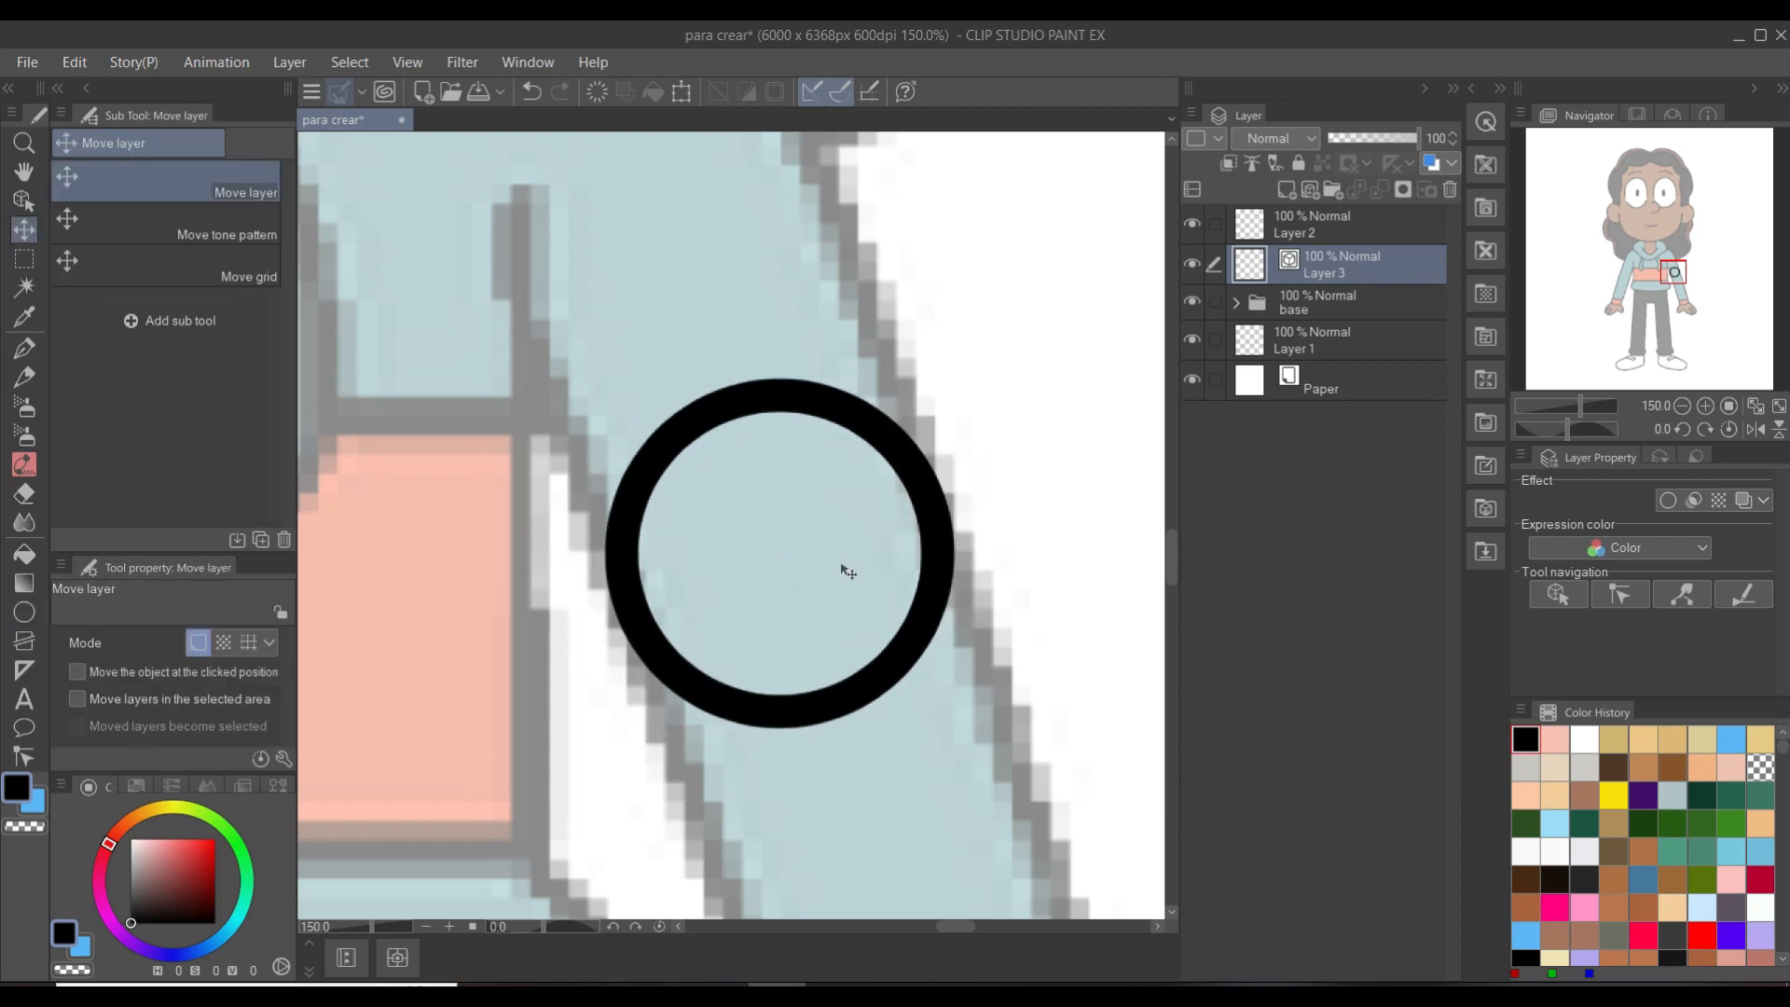
scroll(848, 571, down, 3)
drag(838, 570, 789, 444)
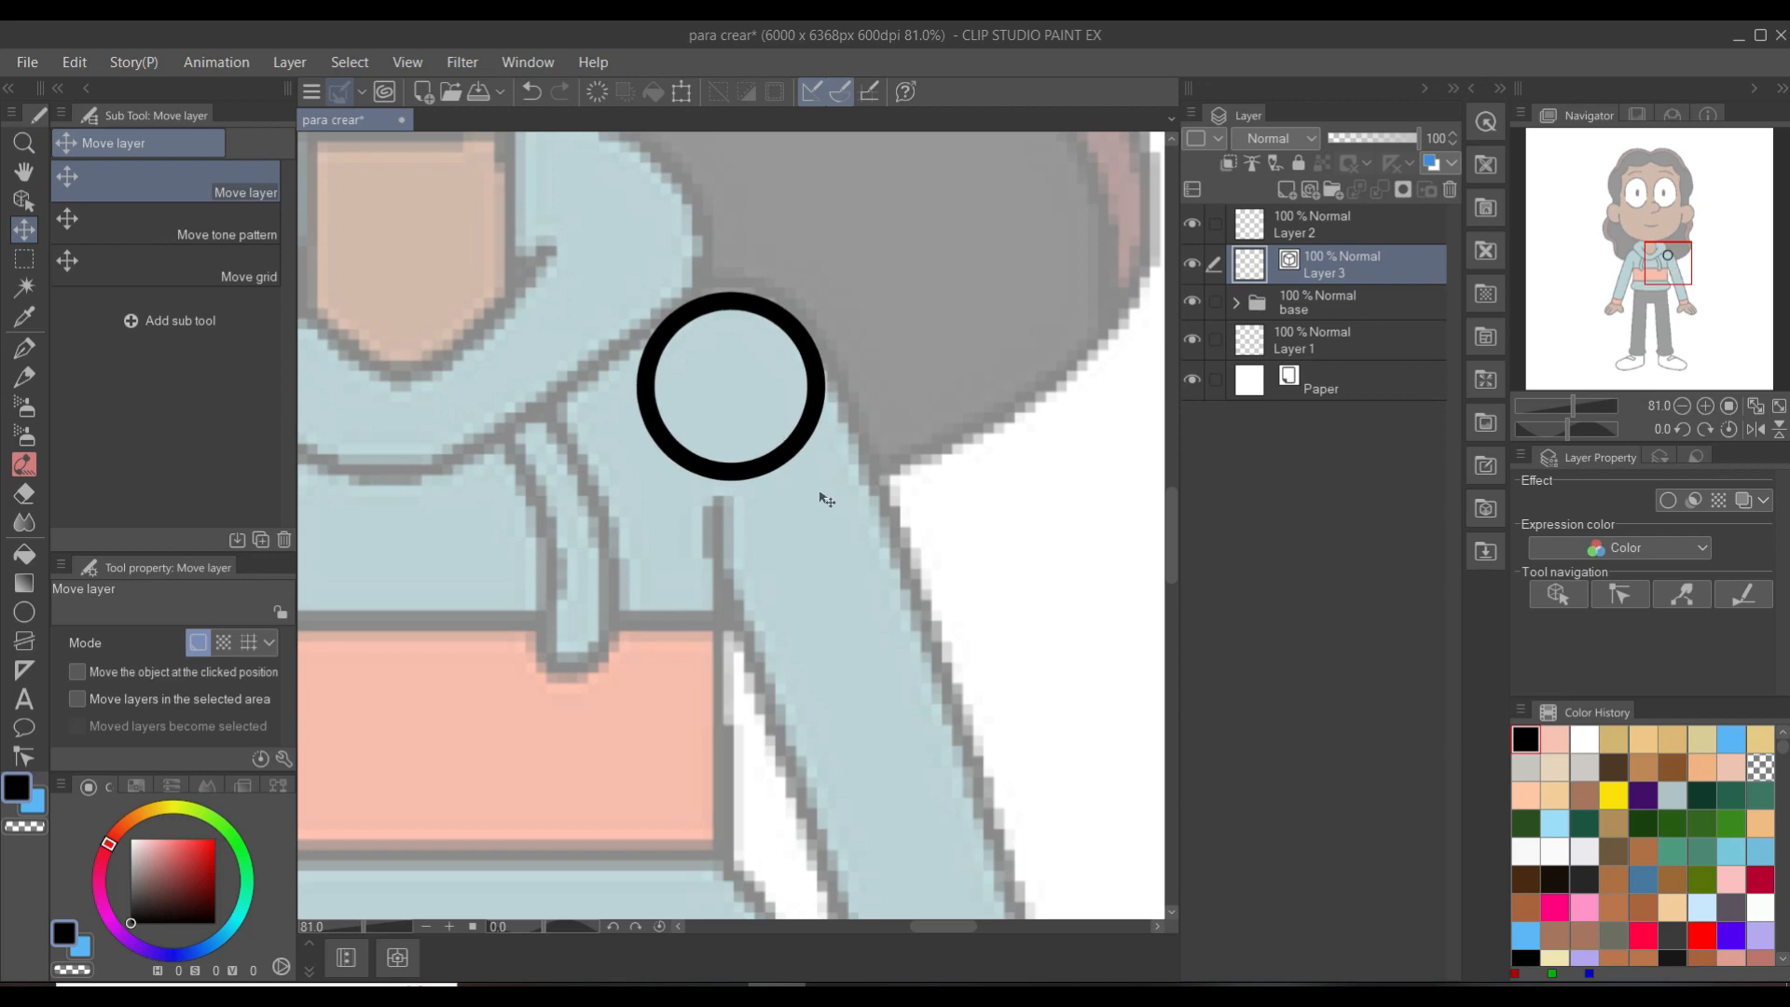
- Duplicate the shoulder circle's layer and move the copy onto the character's right shoulder
scroll(826, 501, down, 2)
drag(783, 591, 879, 656)
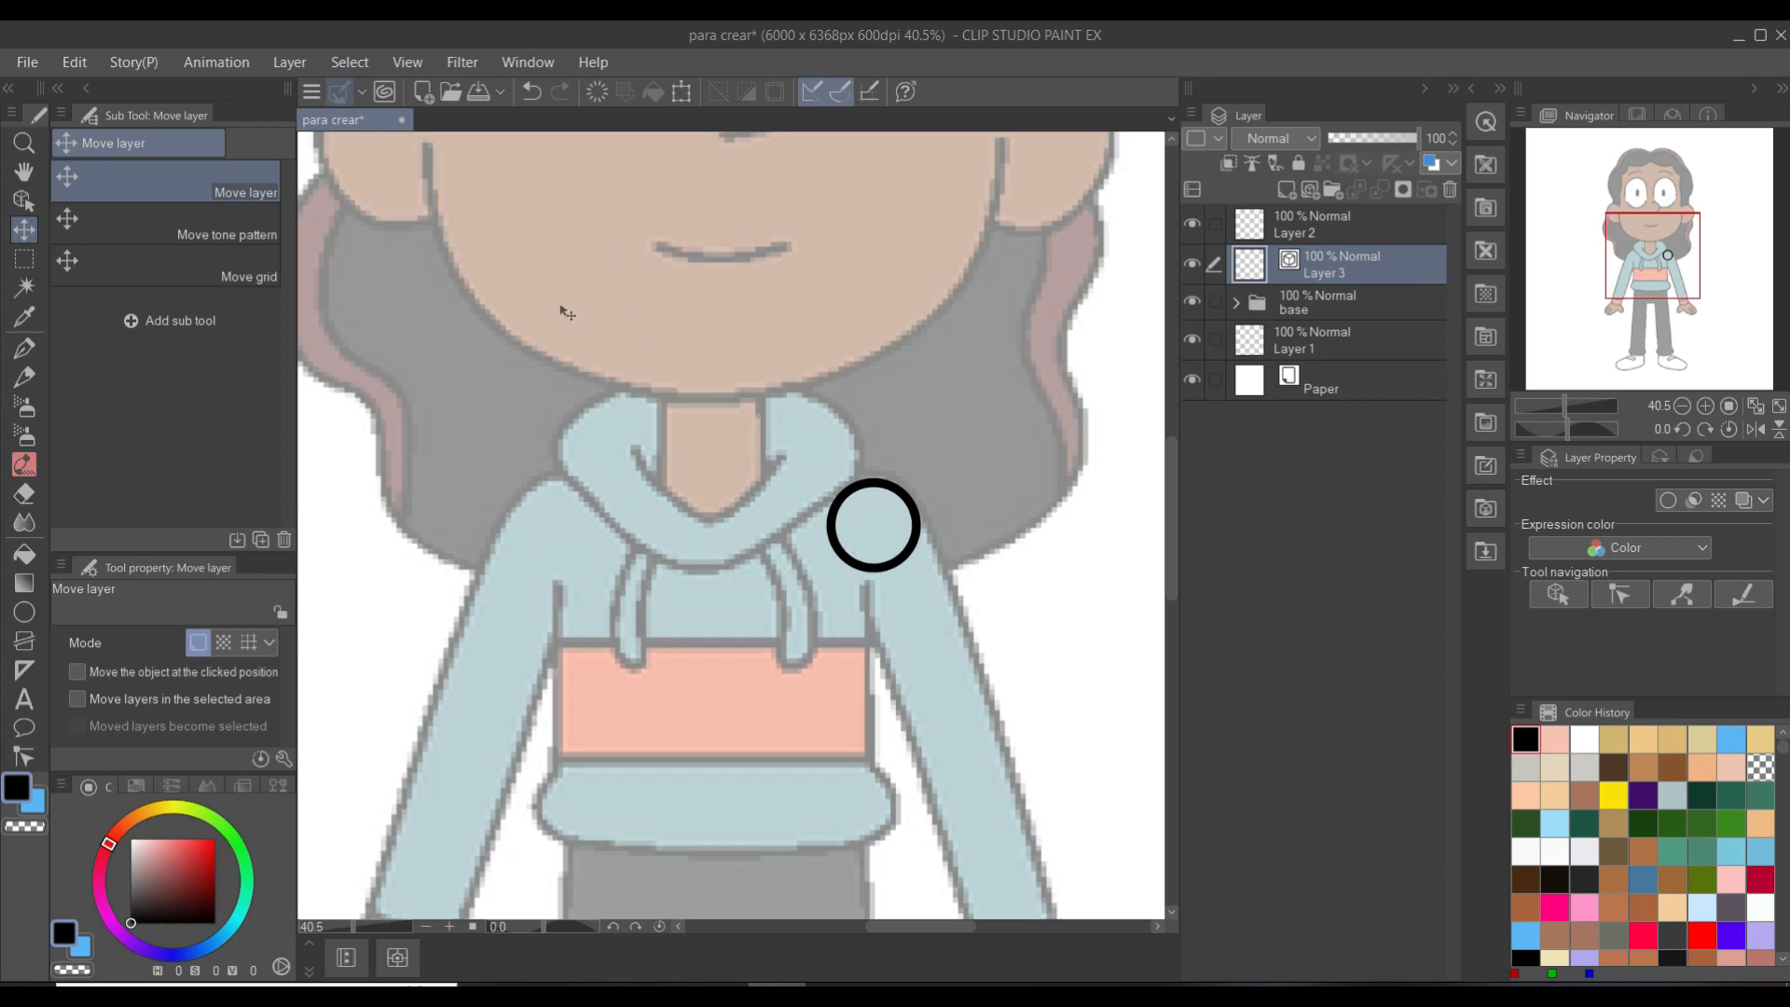
right_click(1320, 259)
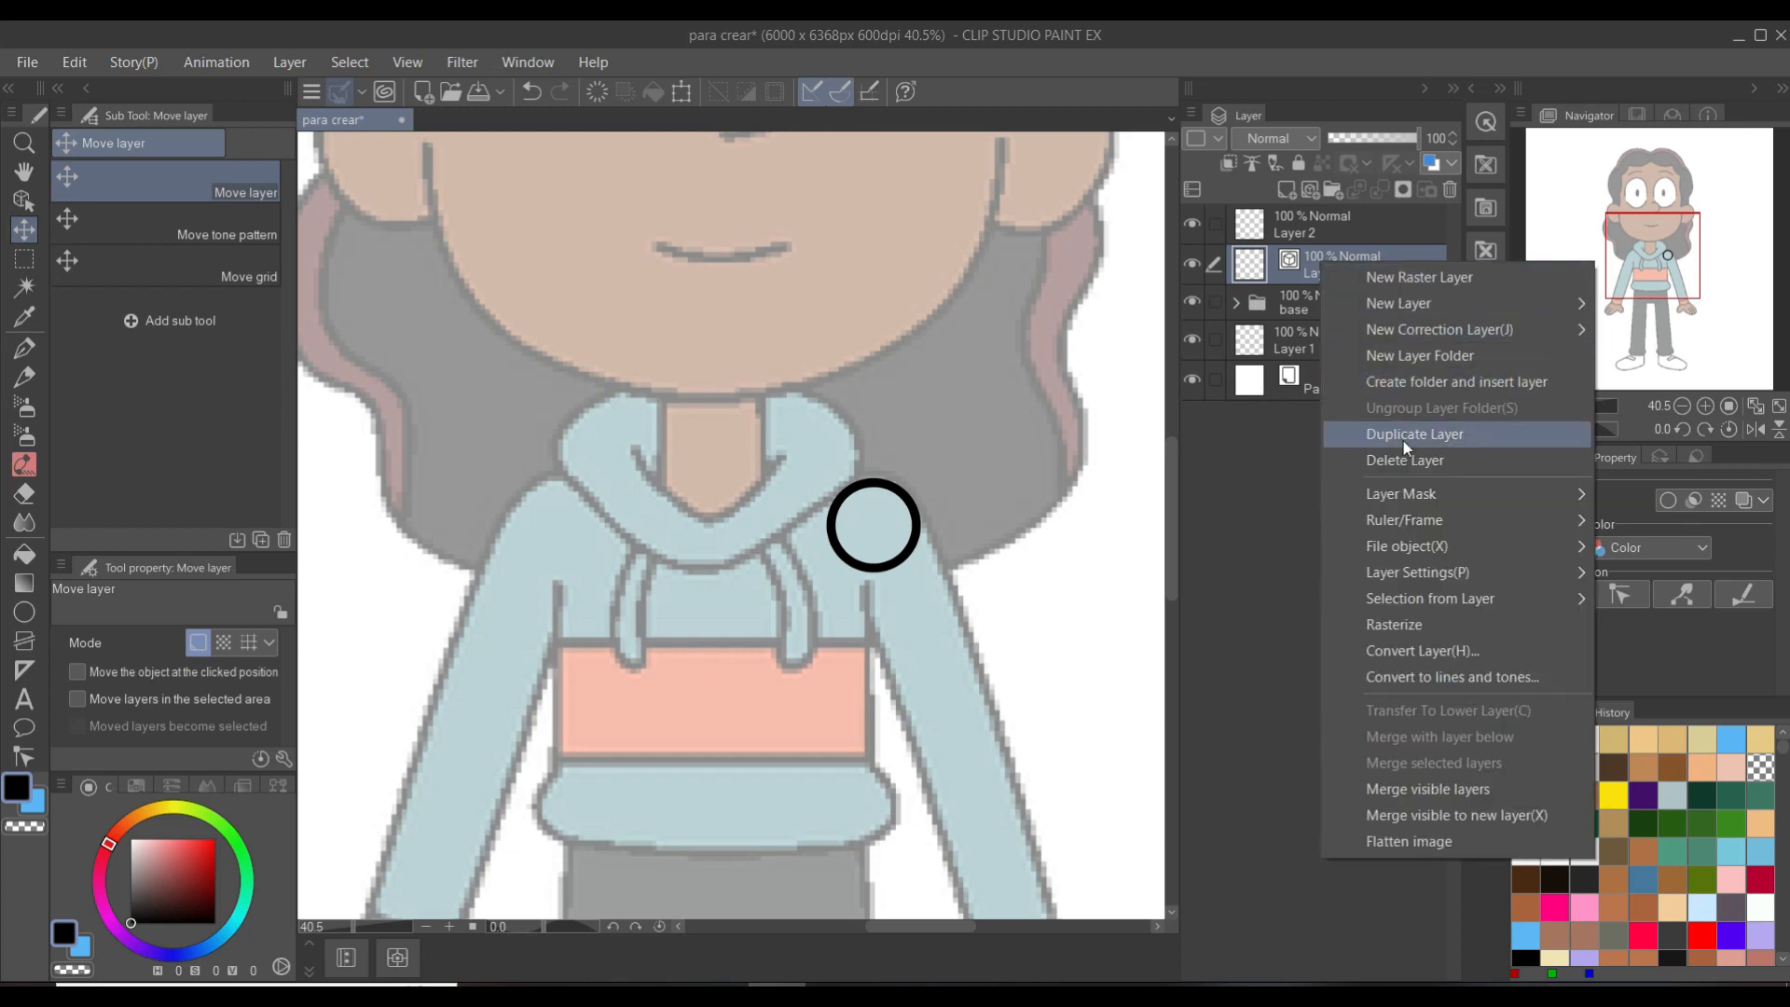
click(1356, 435)
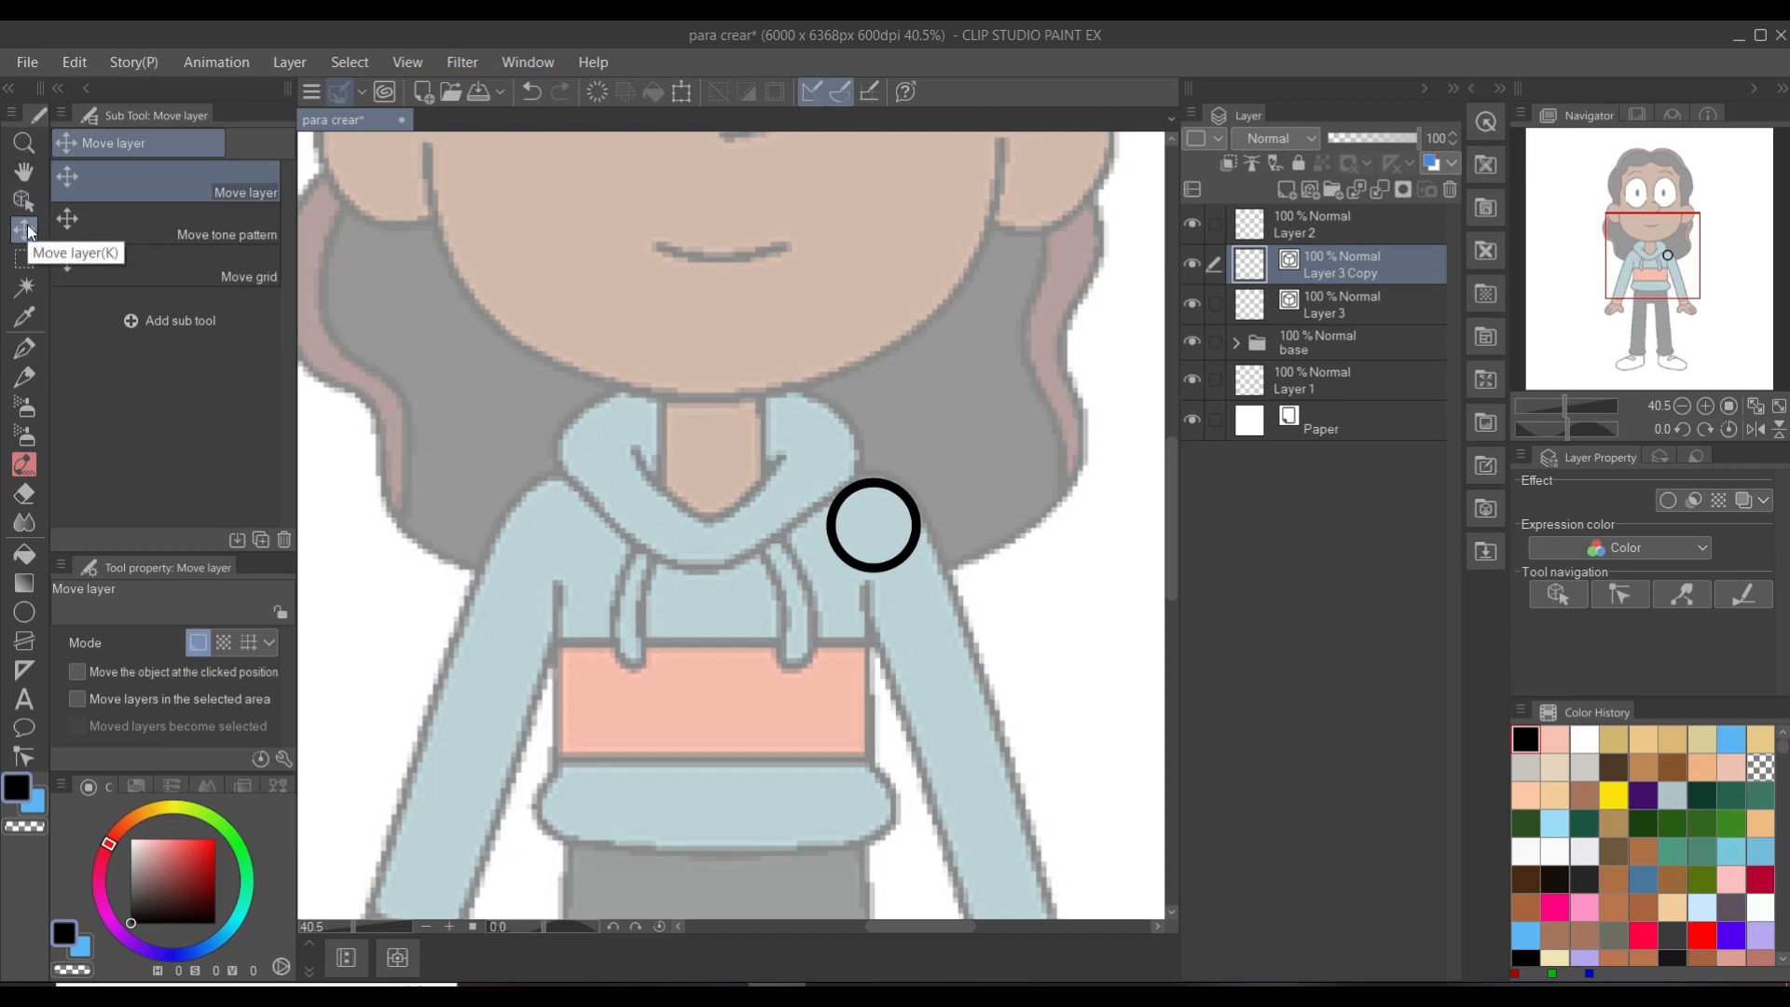
drag(886, 571, 696, 281)
- Add another vector layer and draw a black circle spanning the top of the character's left trouser leg with the Ellipse tool
scroll(572, 568, down, 2)
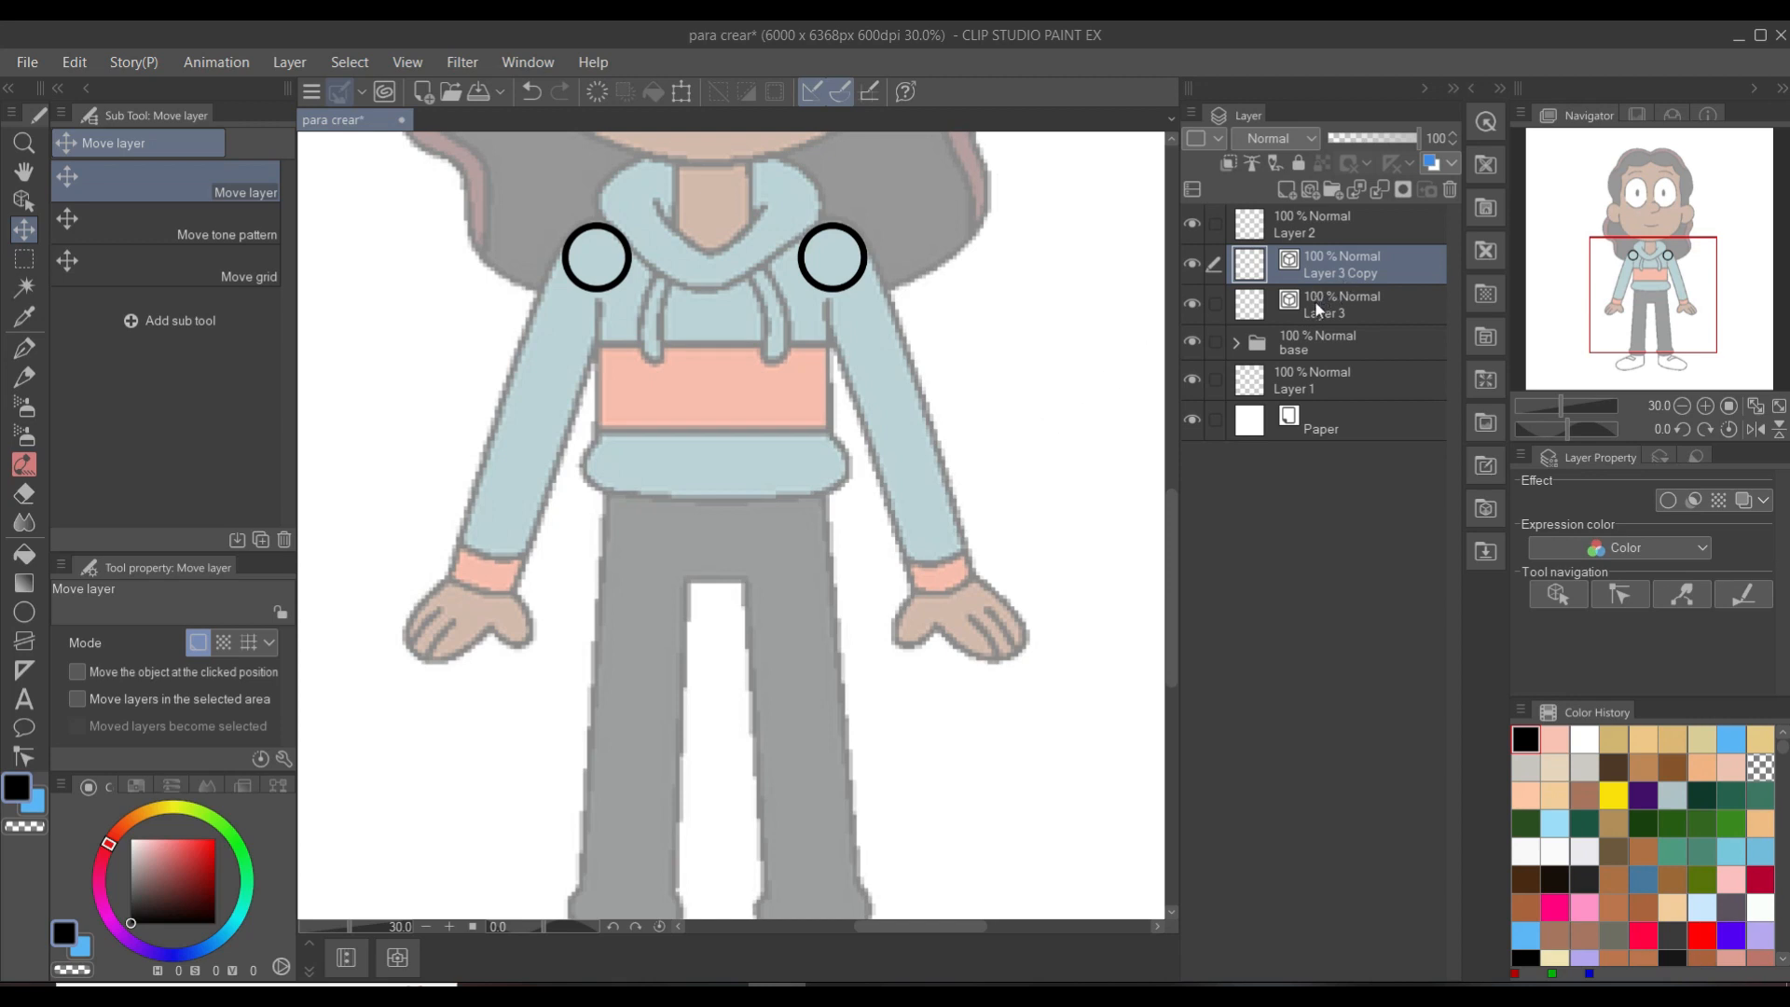
click(1307, 191)
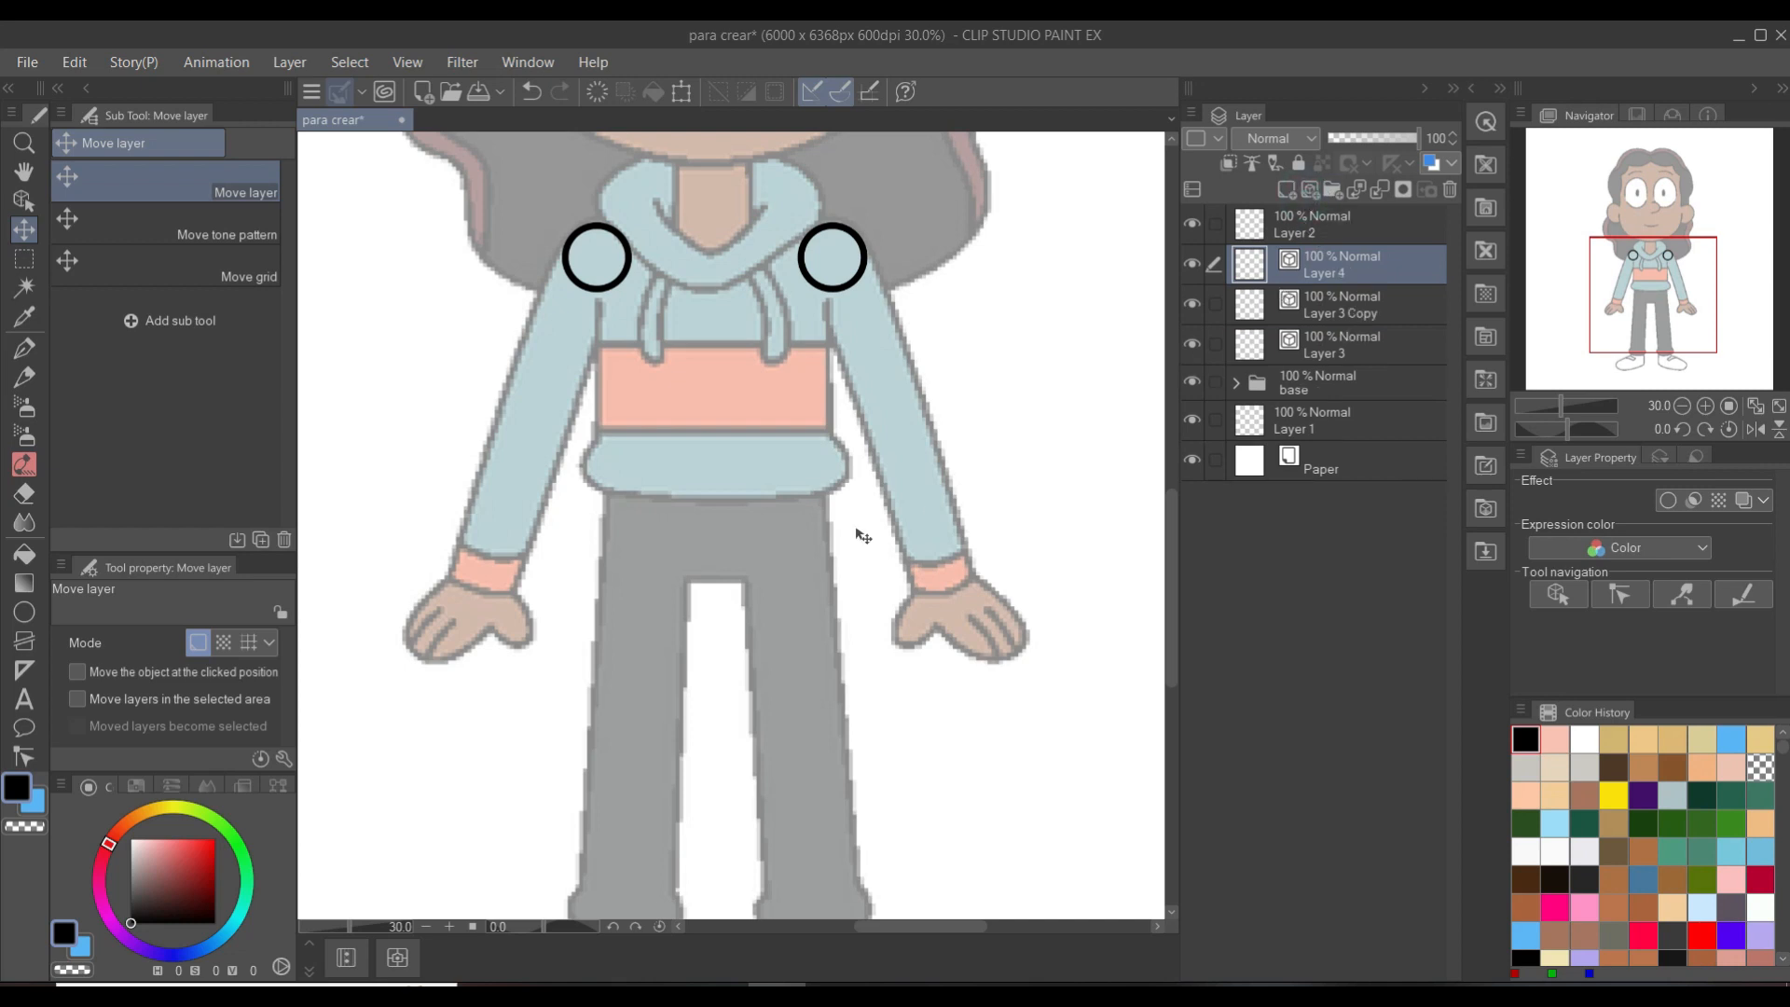
scroll(774, 578, up, 5)
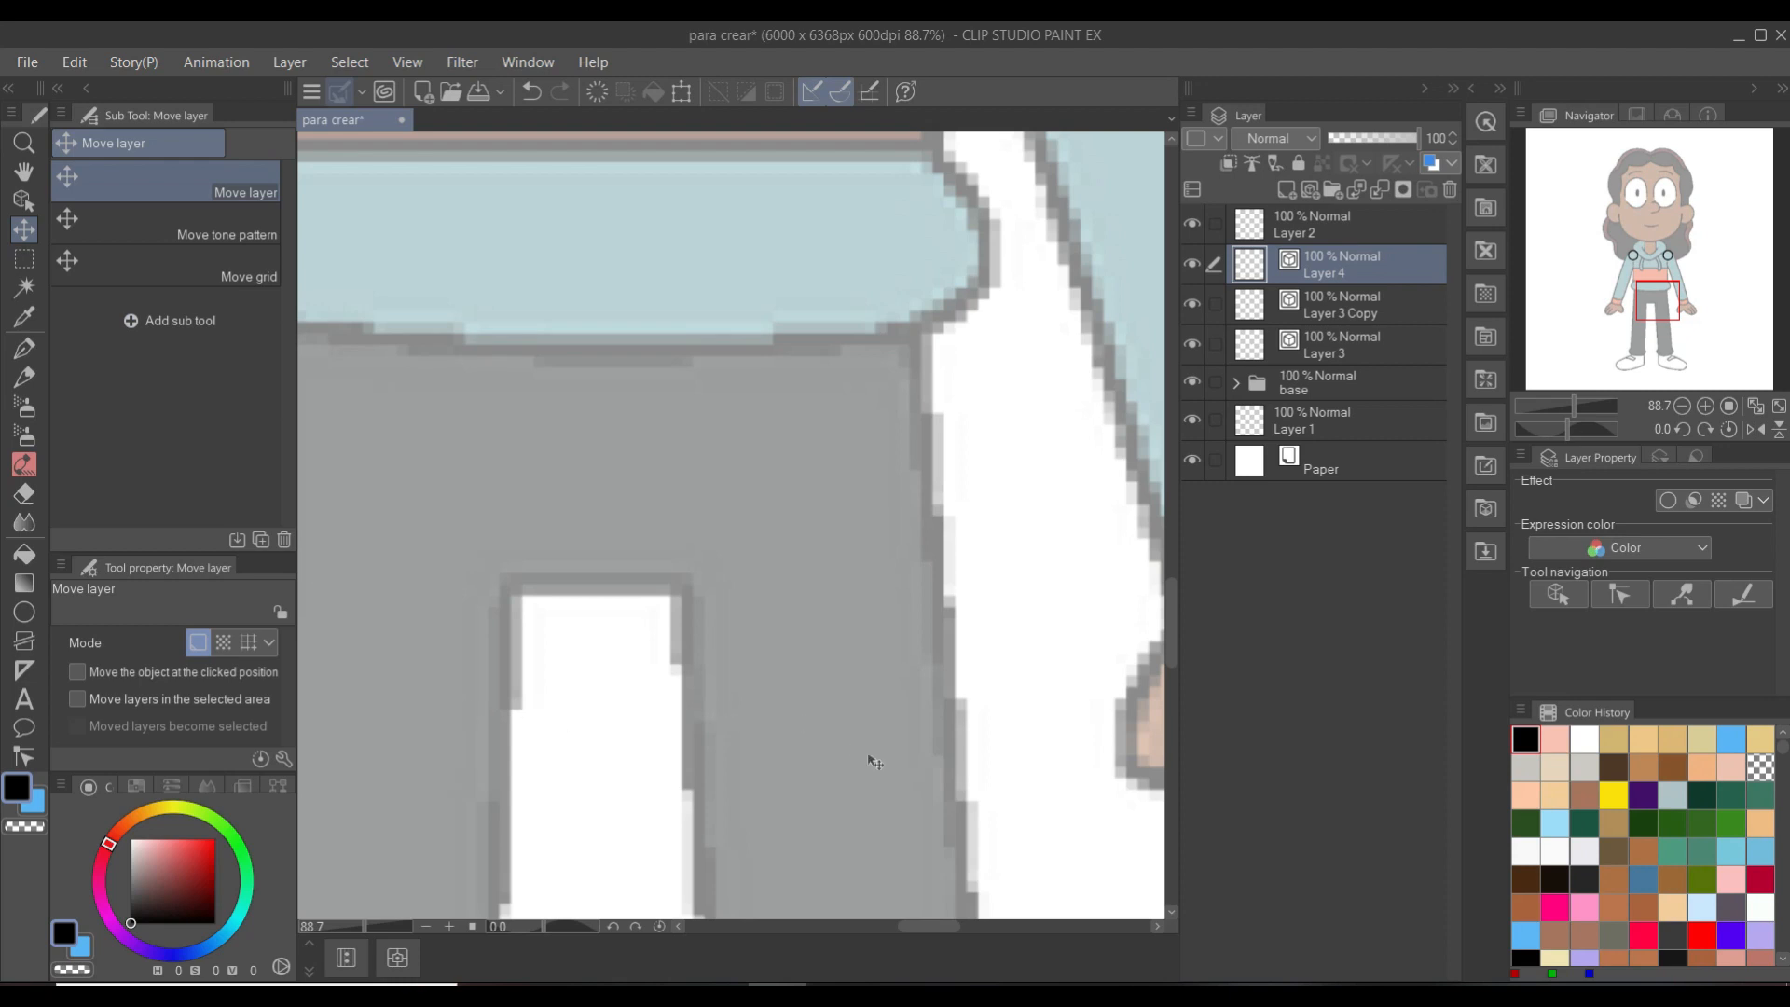
scroll(739, 711, down, 4)
drag(739, 712, 733, 547)
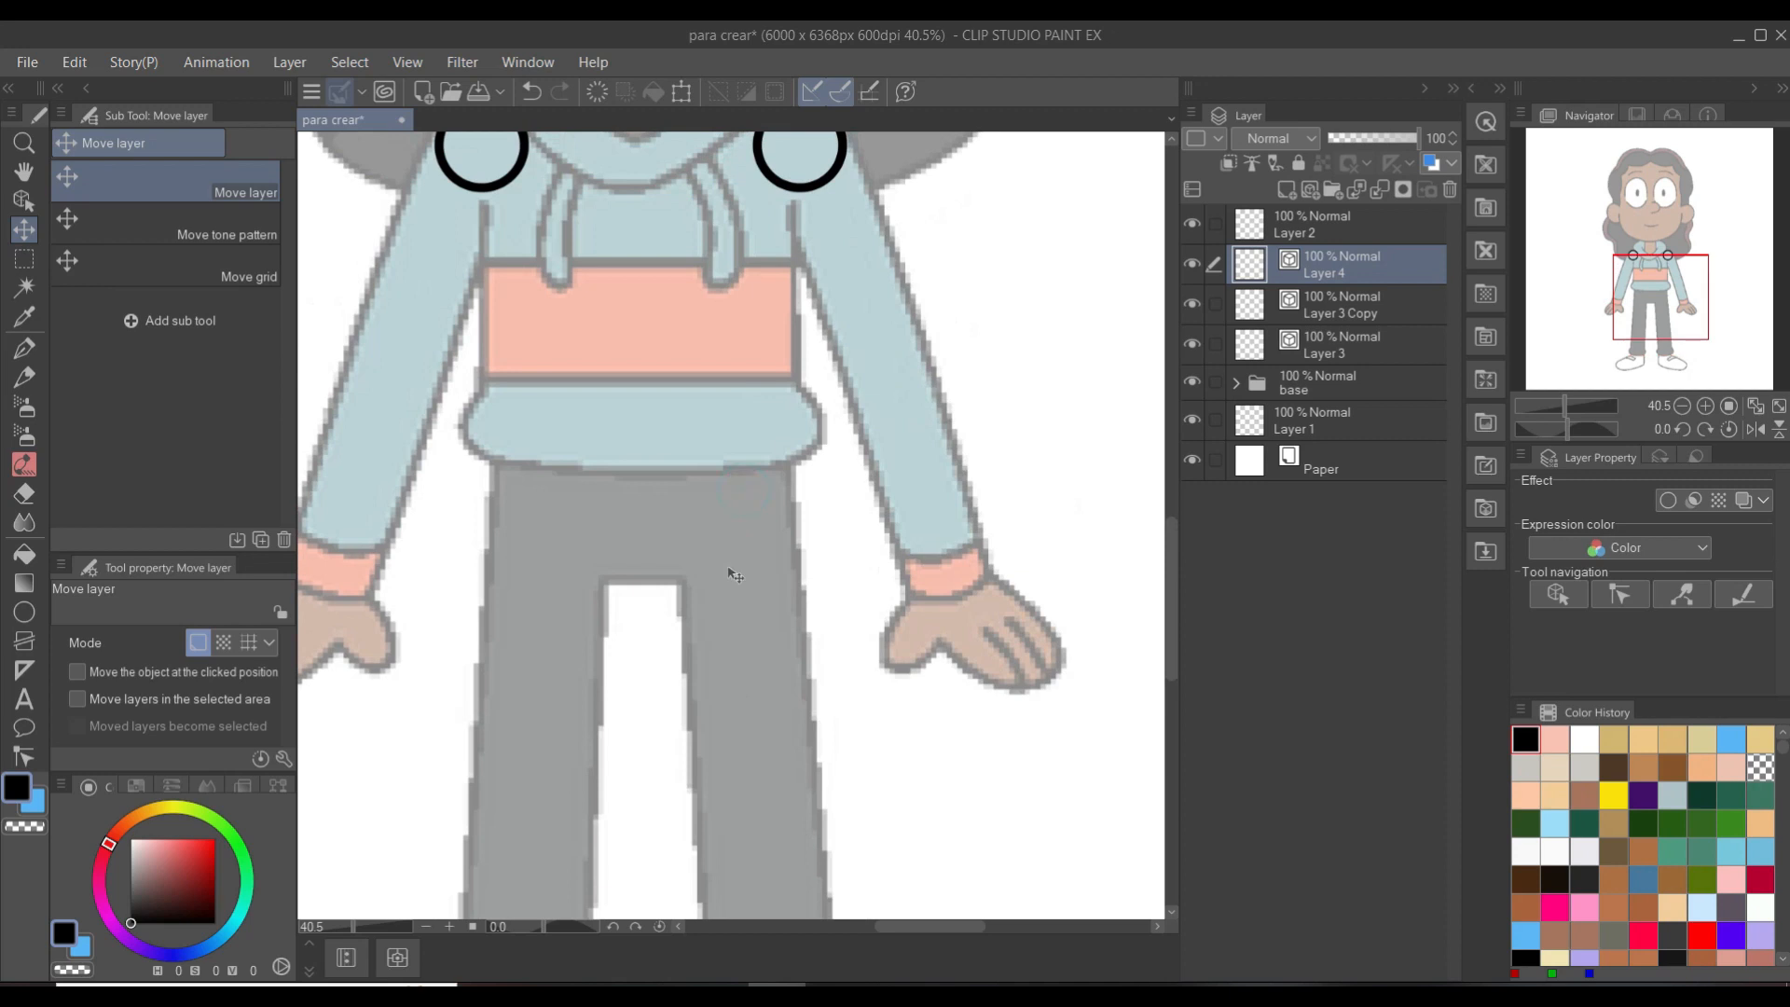
scroll(733, 547, up, 2)
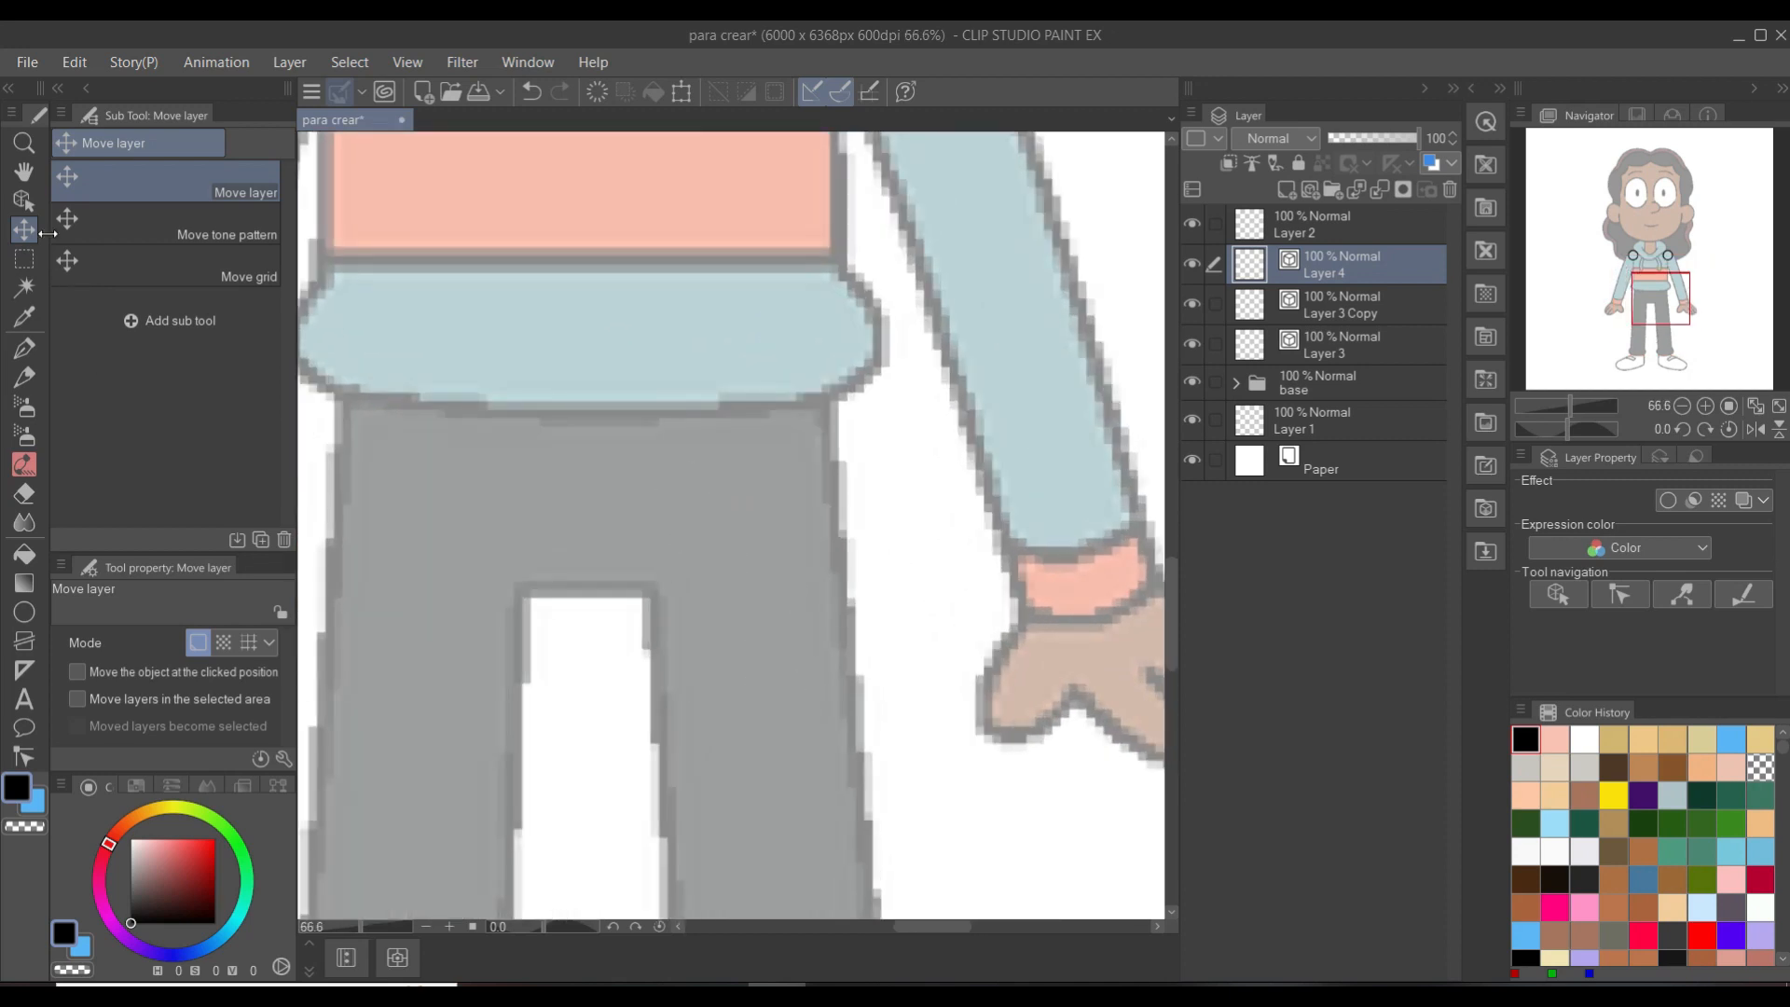
click(24, 611)
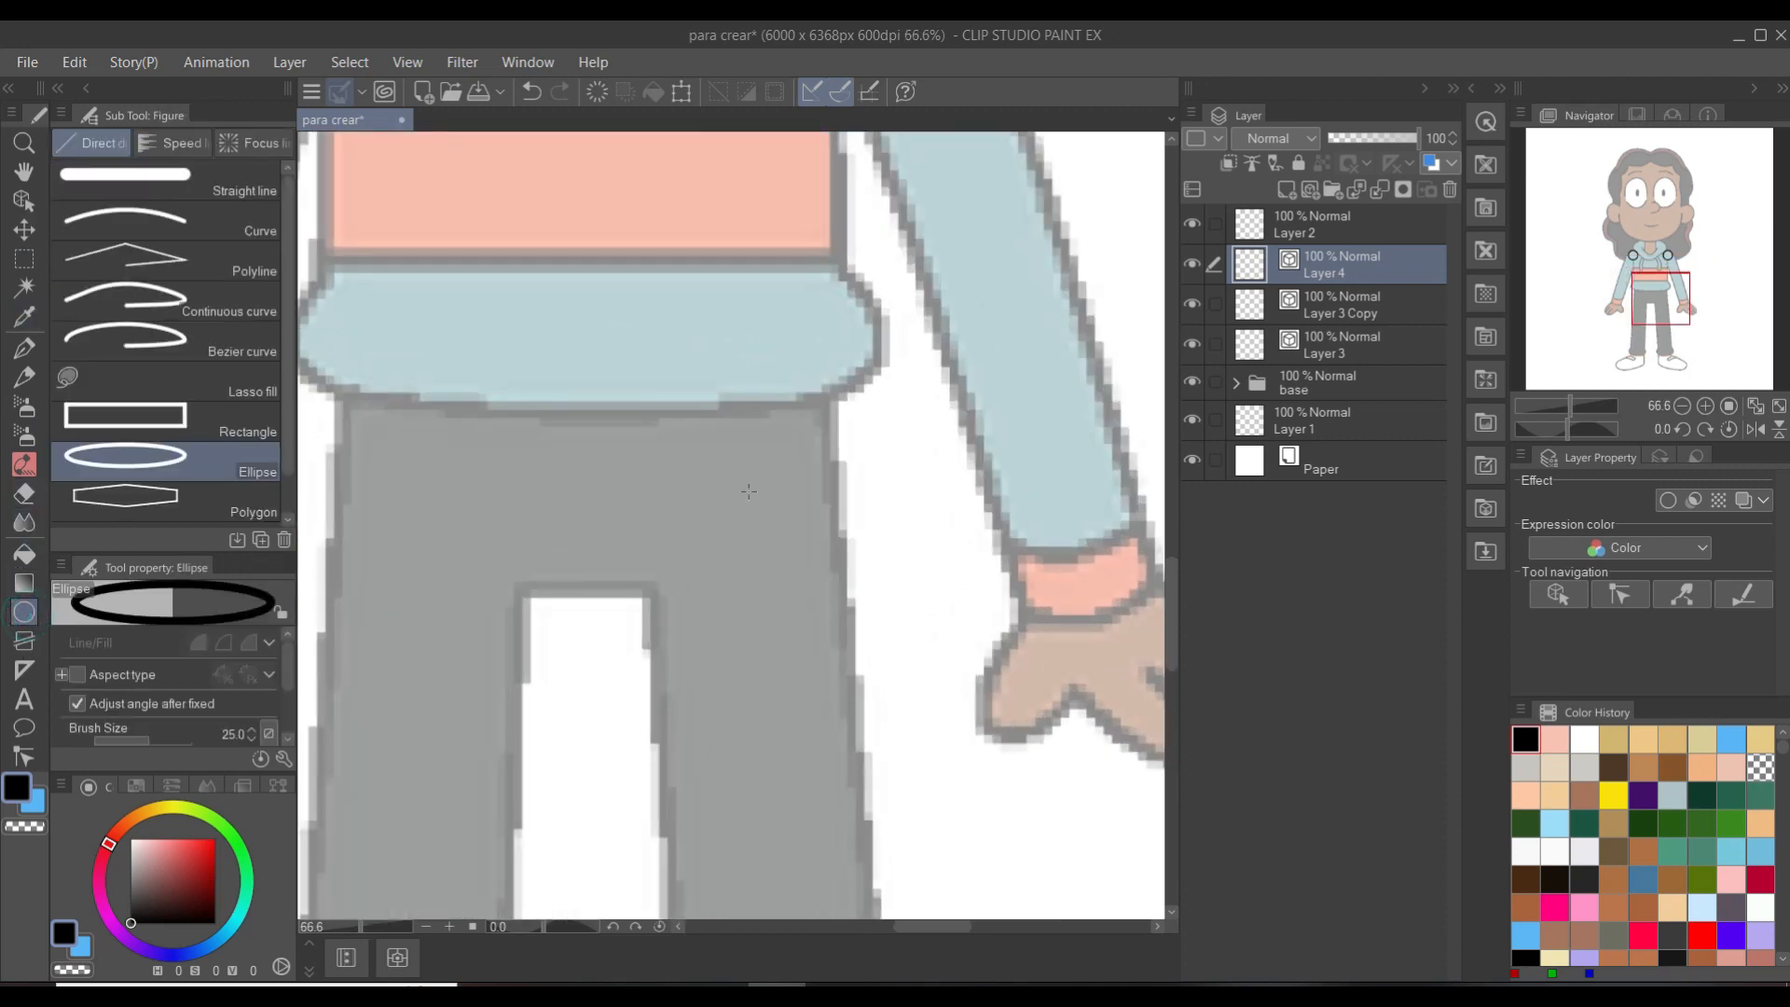
drag(660, 496, 907, 690)
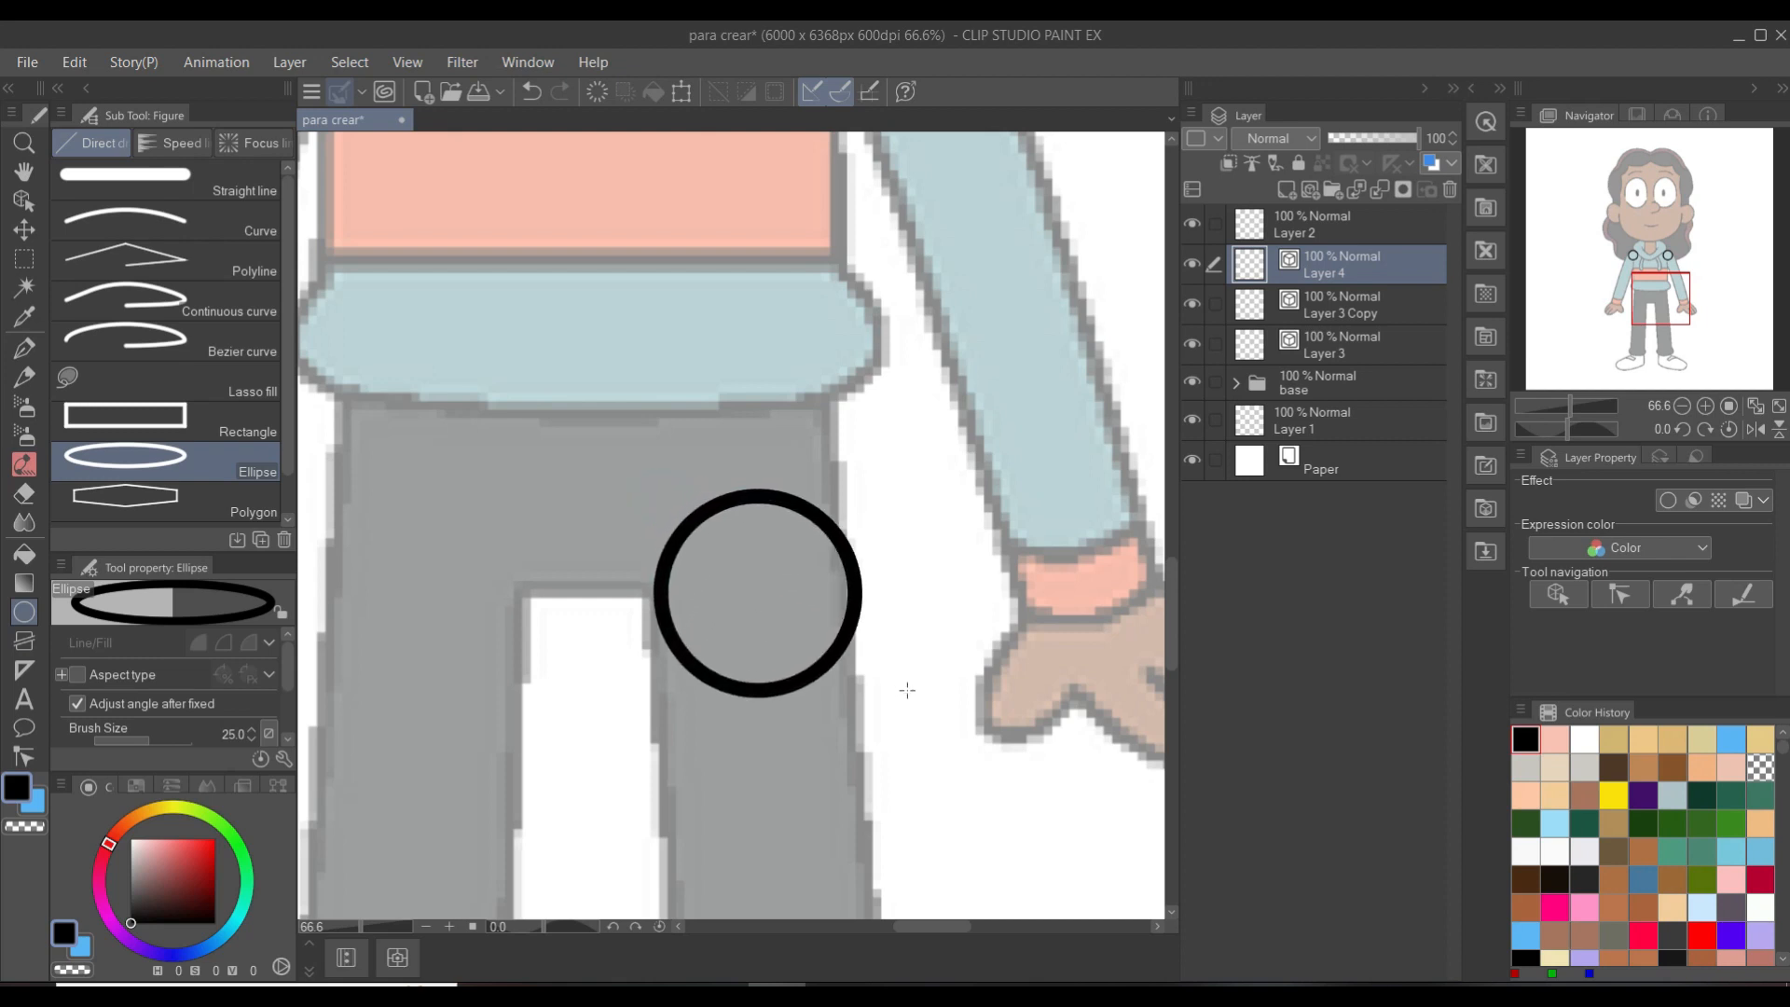
- Move the Layer 4 circle up and inward onto the character's left hip, within the trouser leg's edge
key(k)
drag(755, 610, 736, 558)
drag(736, 557, 733, 556)
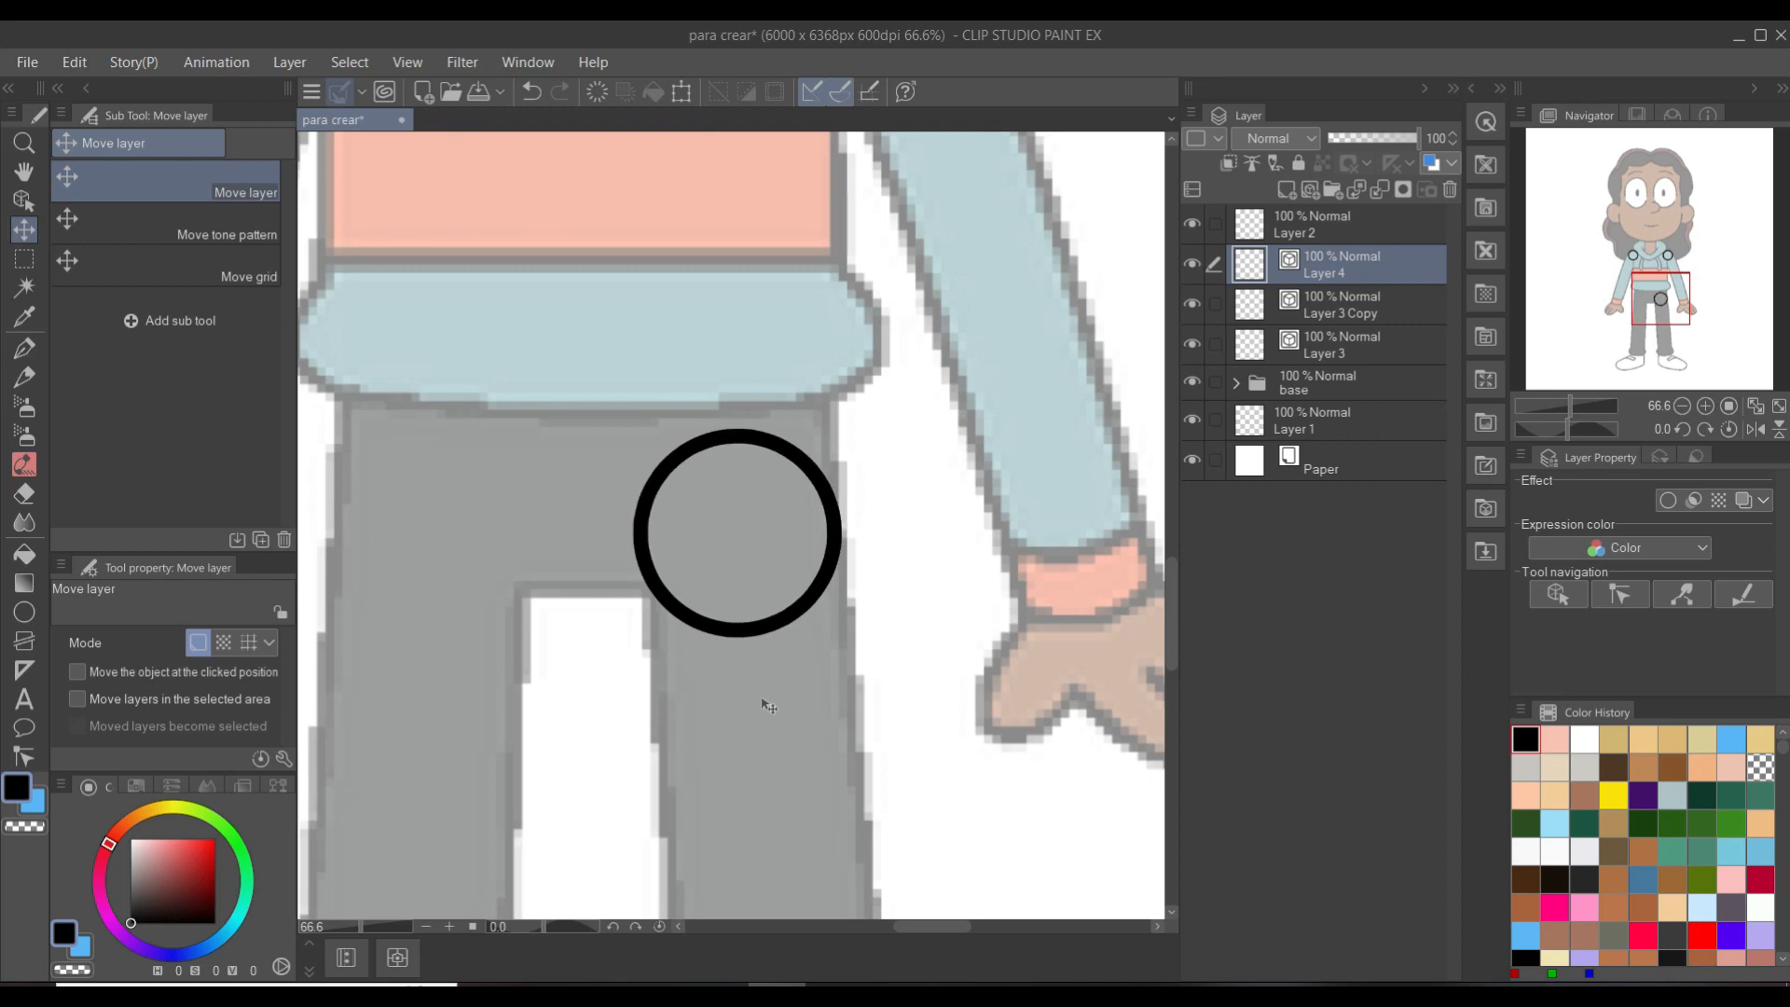
- Duplicate the hip circle's layer and move the copy horizontally onto the character's right hip
right_click(1346, 261)
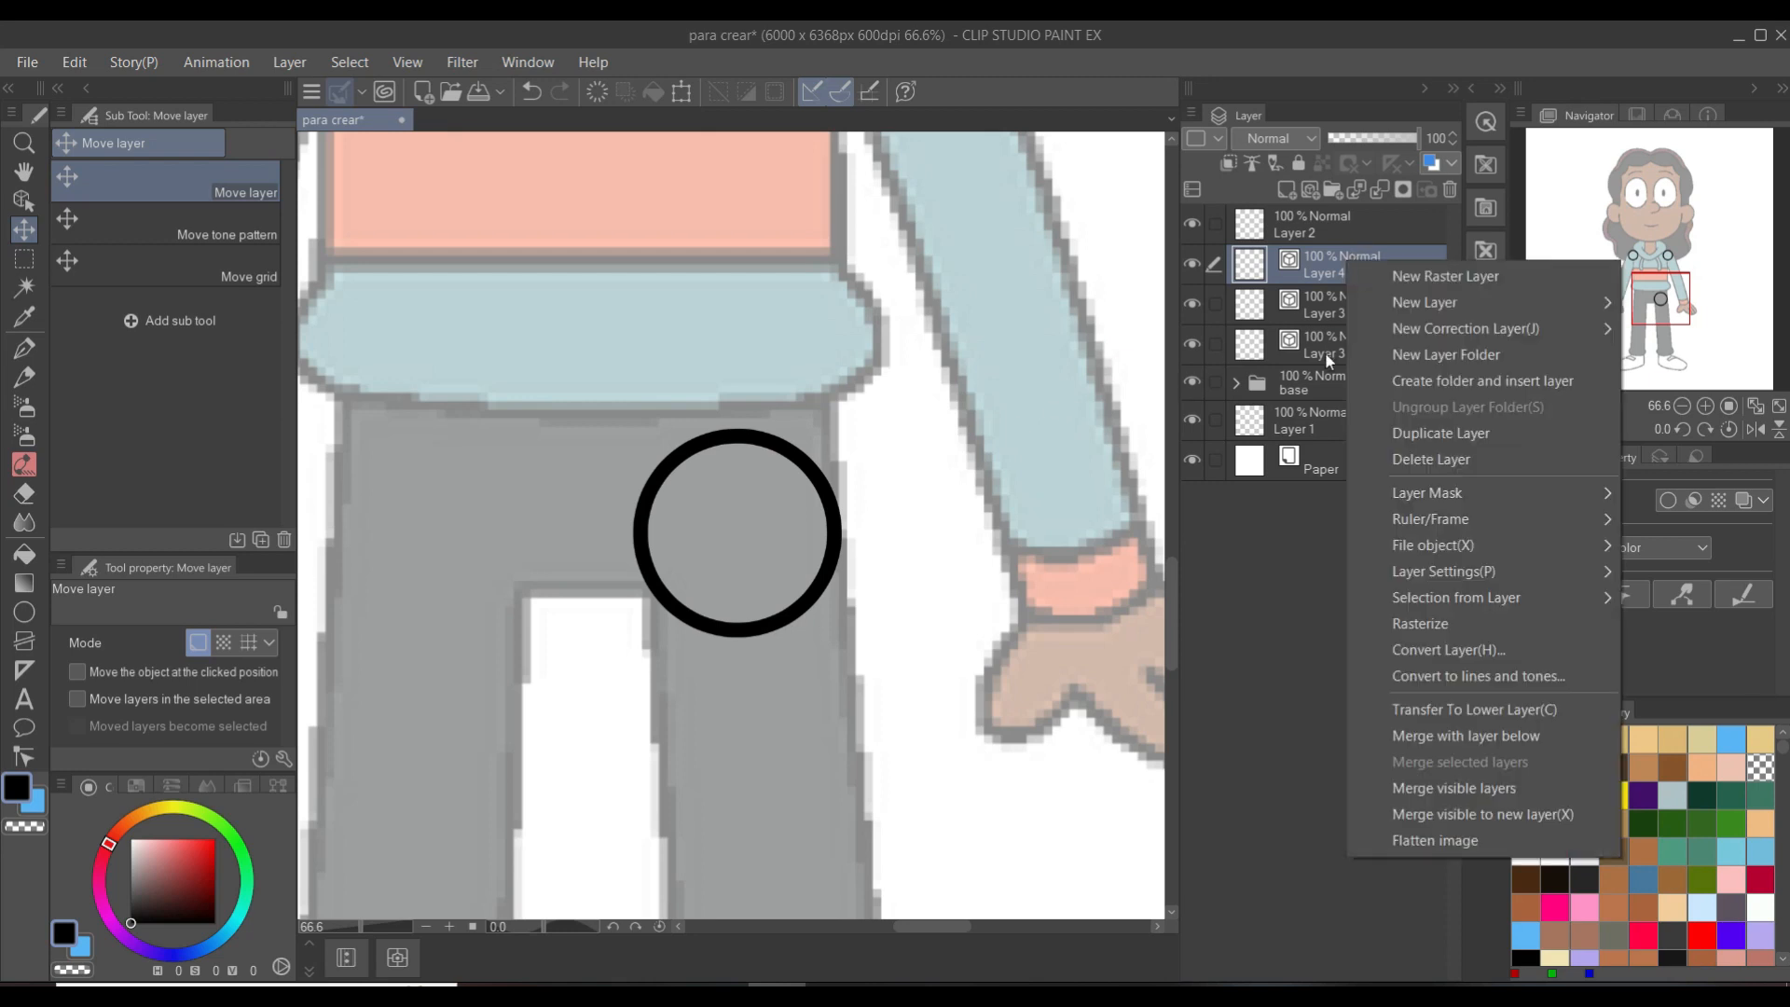
click(1436, 434)
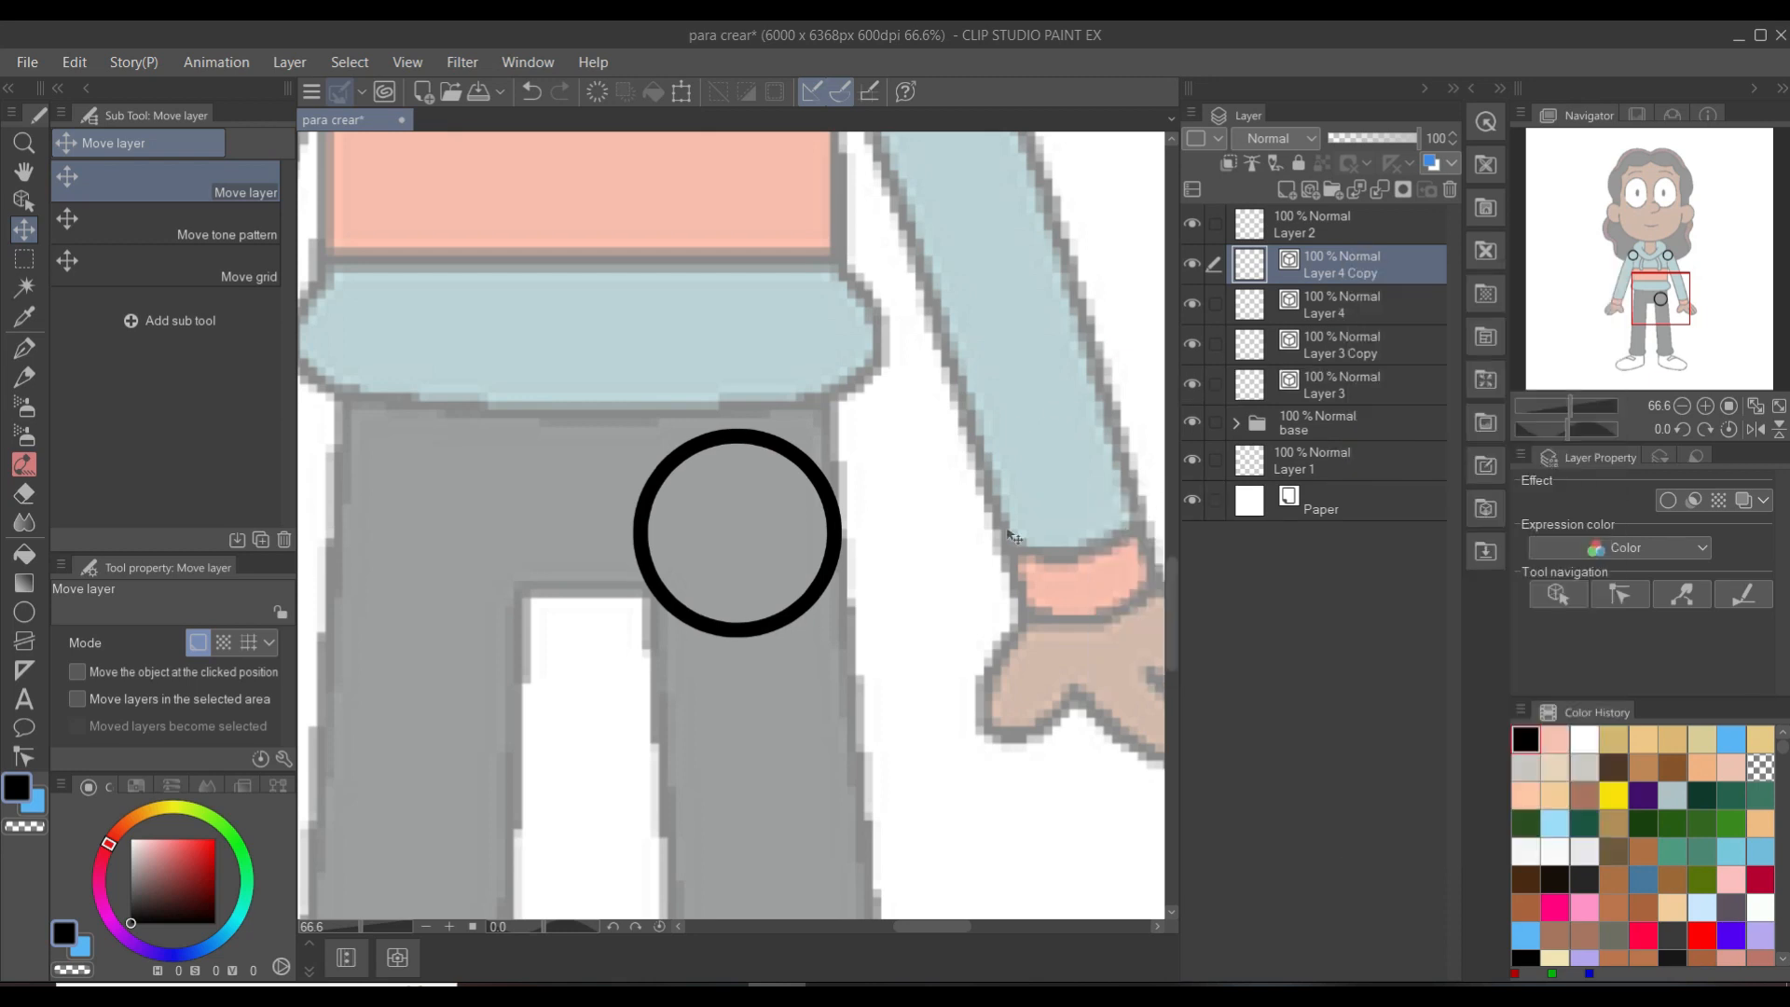
drag(709, 615, 402, 609)
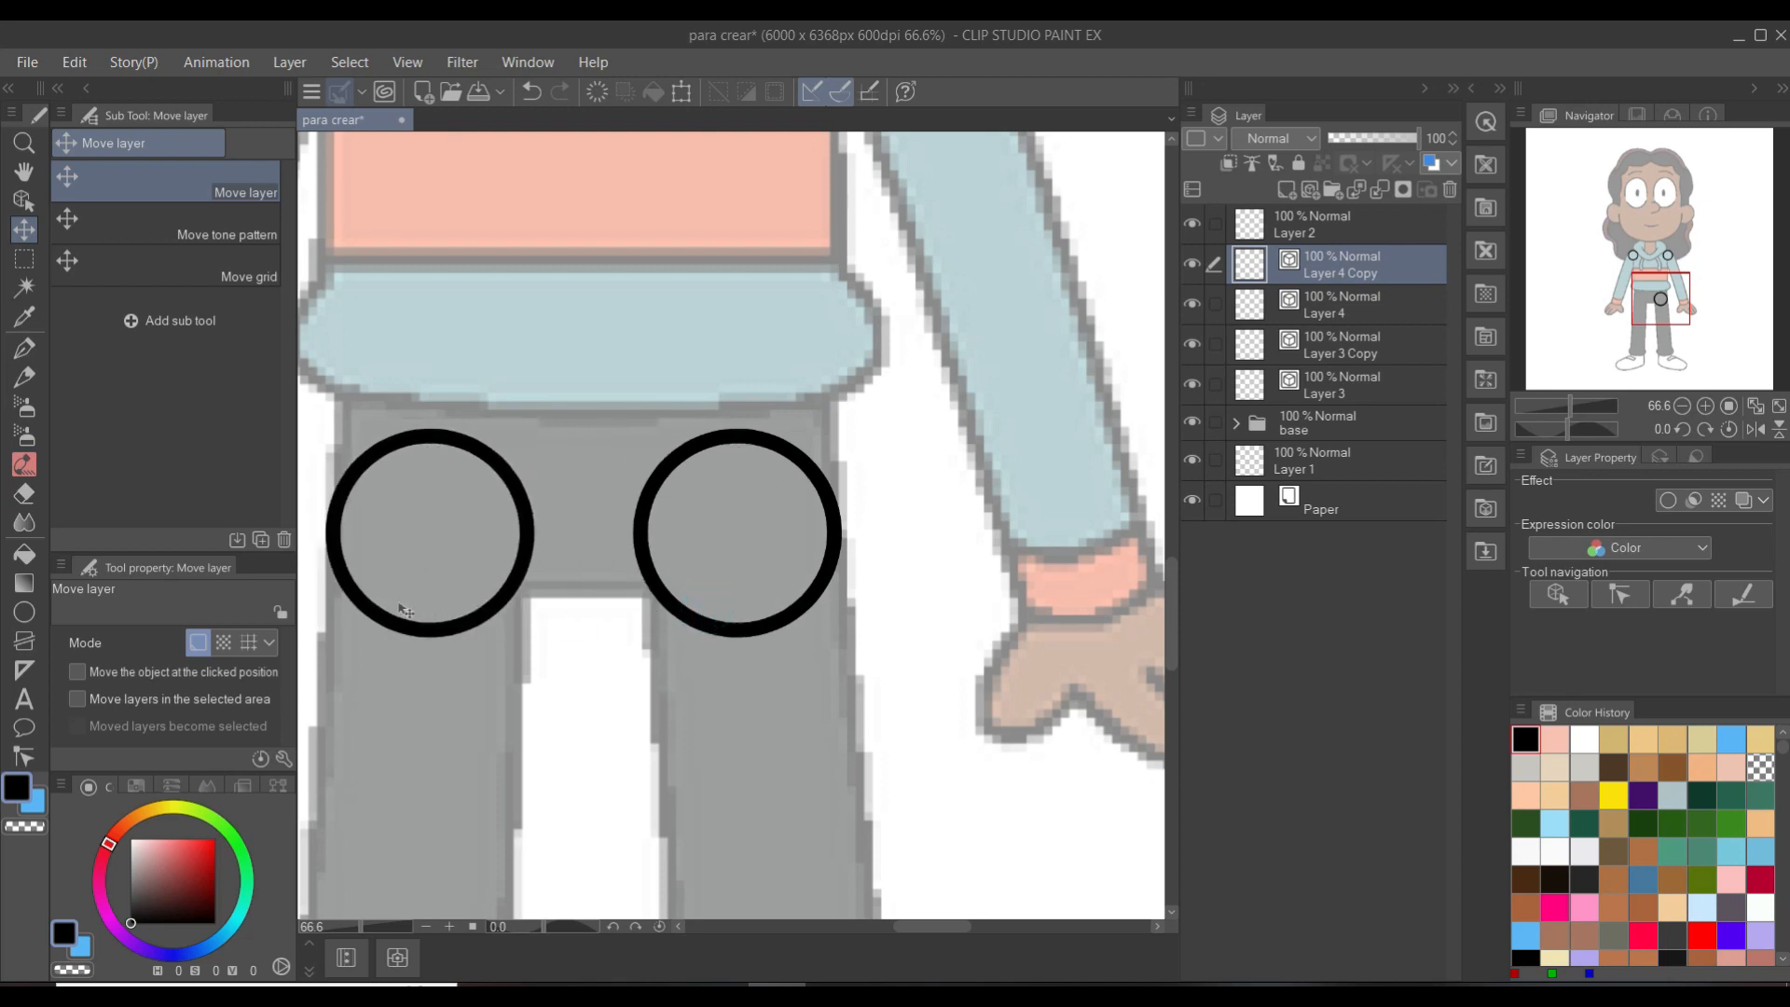
- Add a new vector layer and draw a black circle with the Ellipse tool over the character's left ankle, where trouser cuff and shoe meet
scroll(430, 611, down, 5)
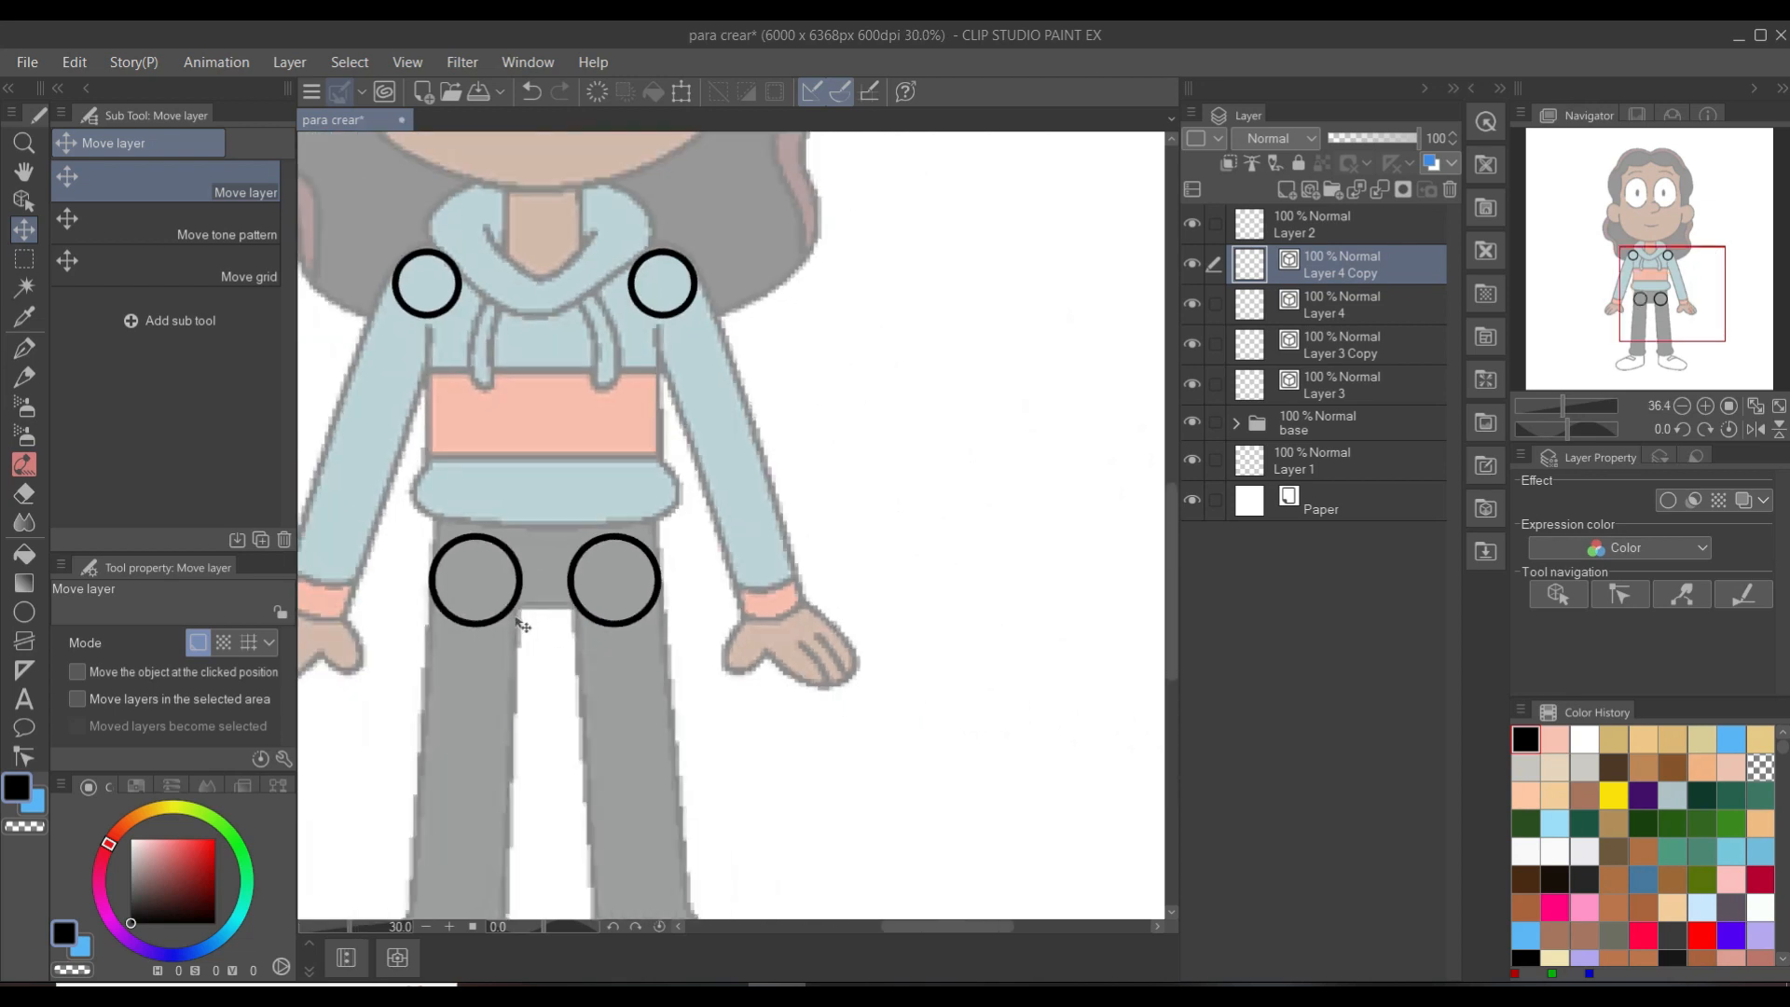
drag(662, 440, 674, 580)
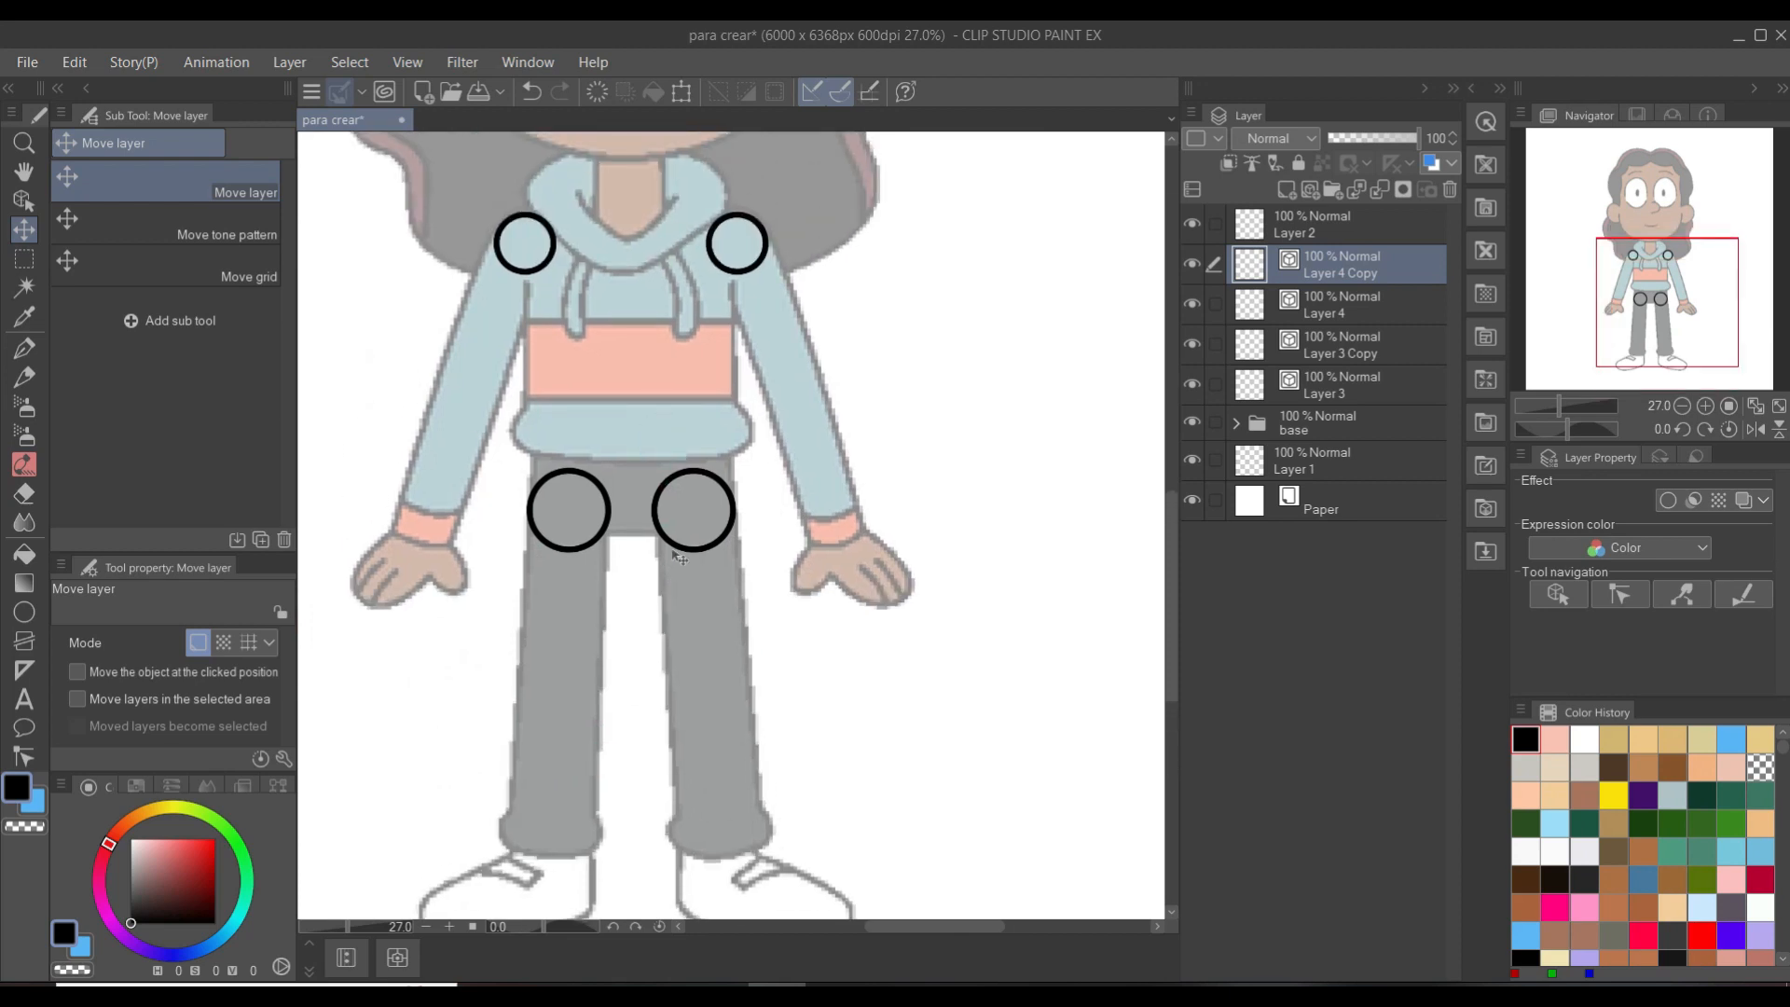
scroll(664, 787, down, 3)
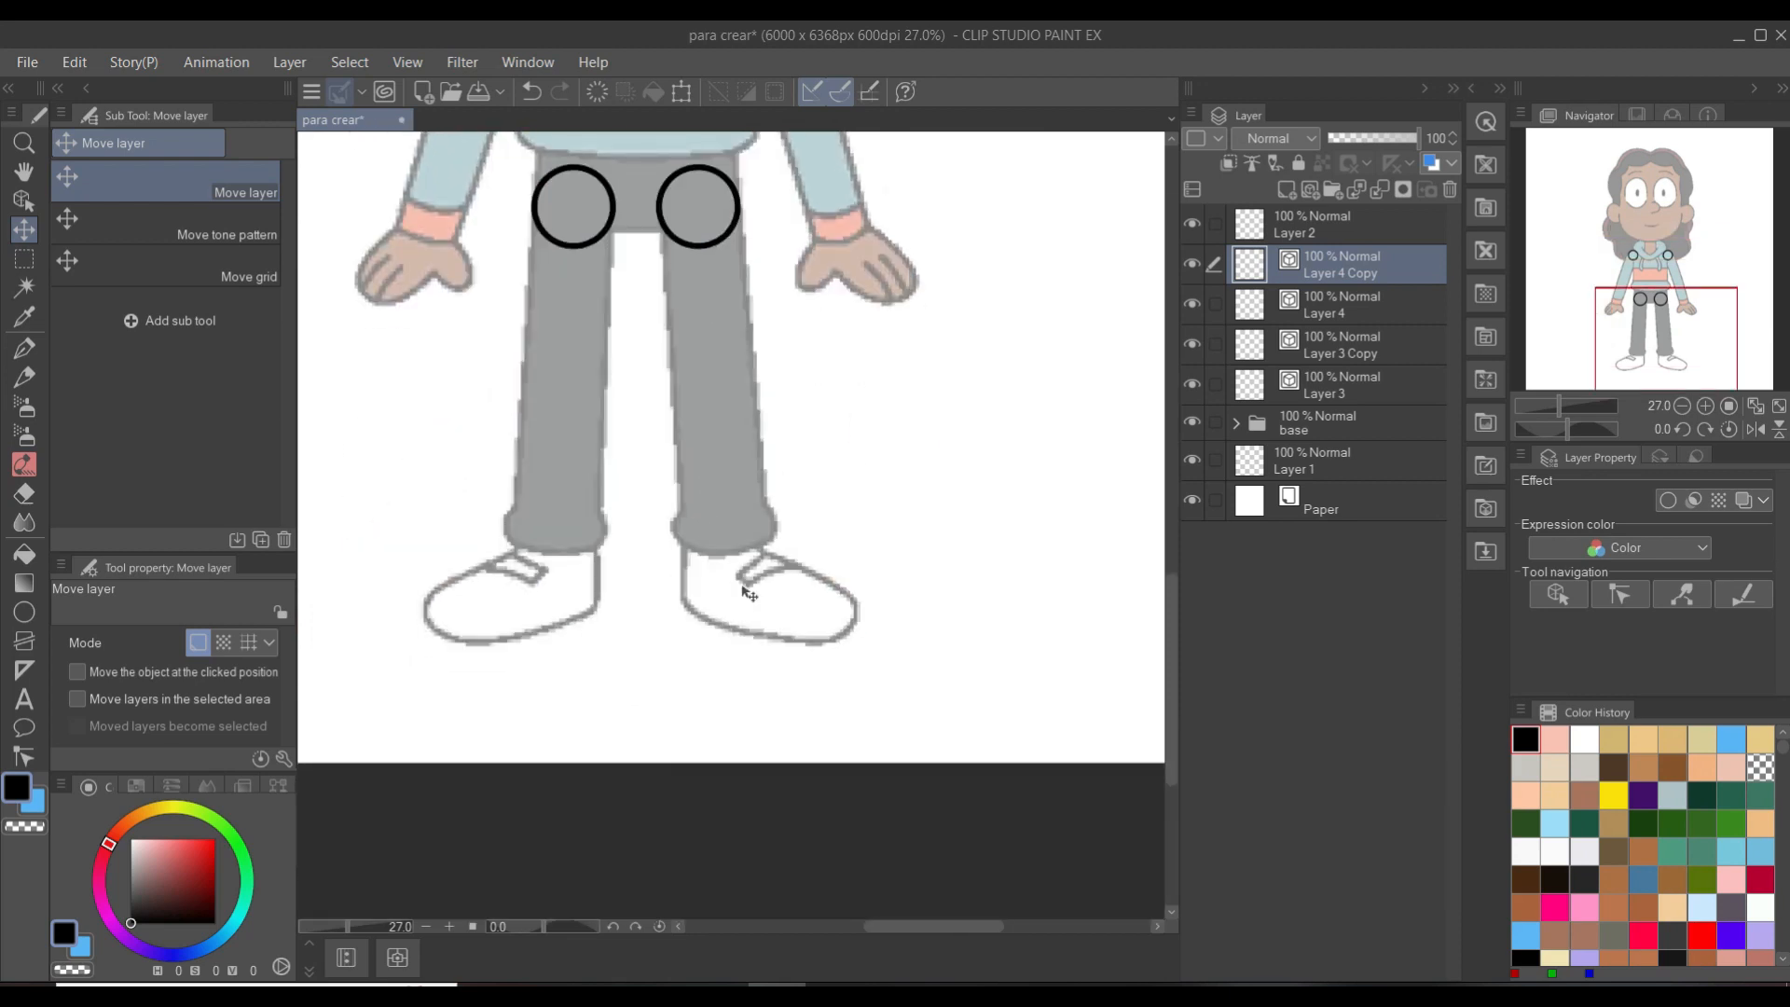
scroll(705, 548, up, 2)
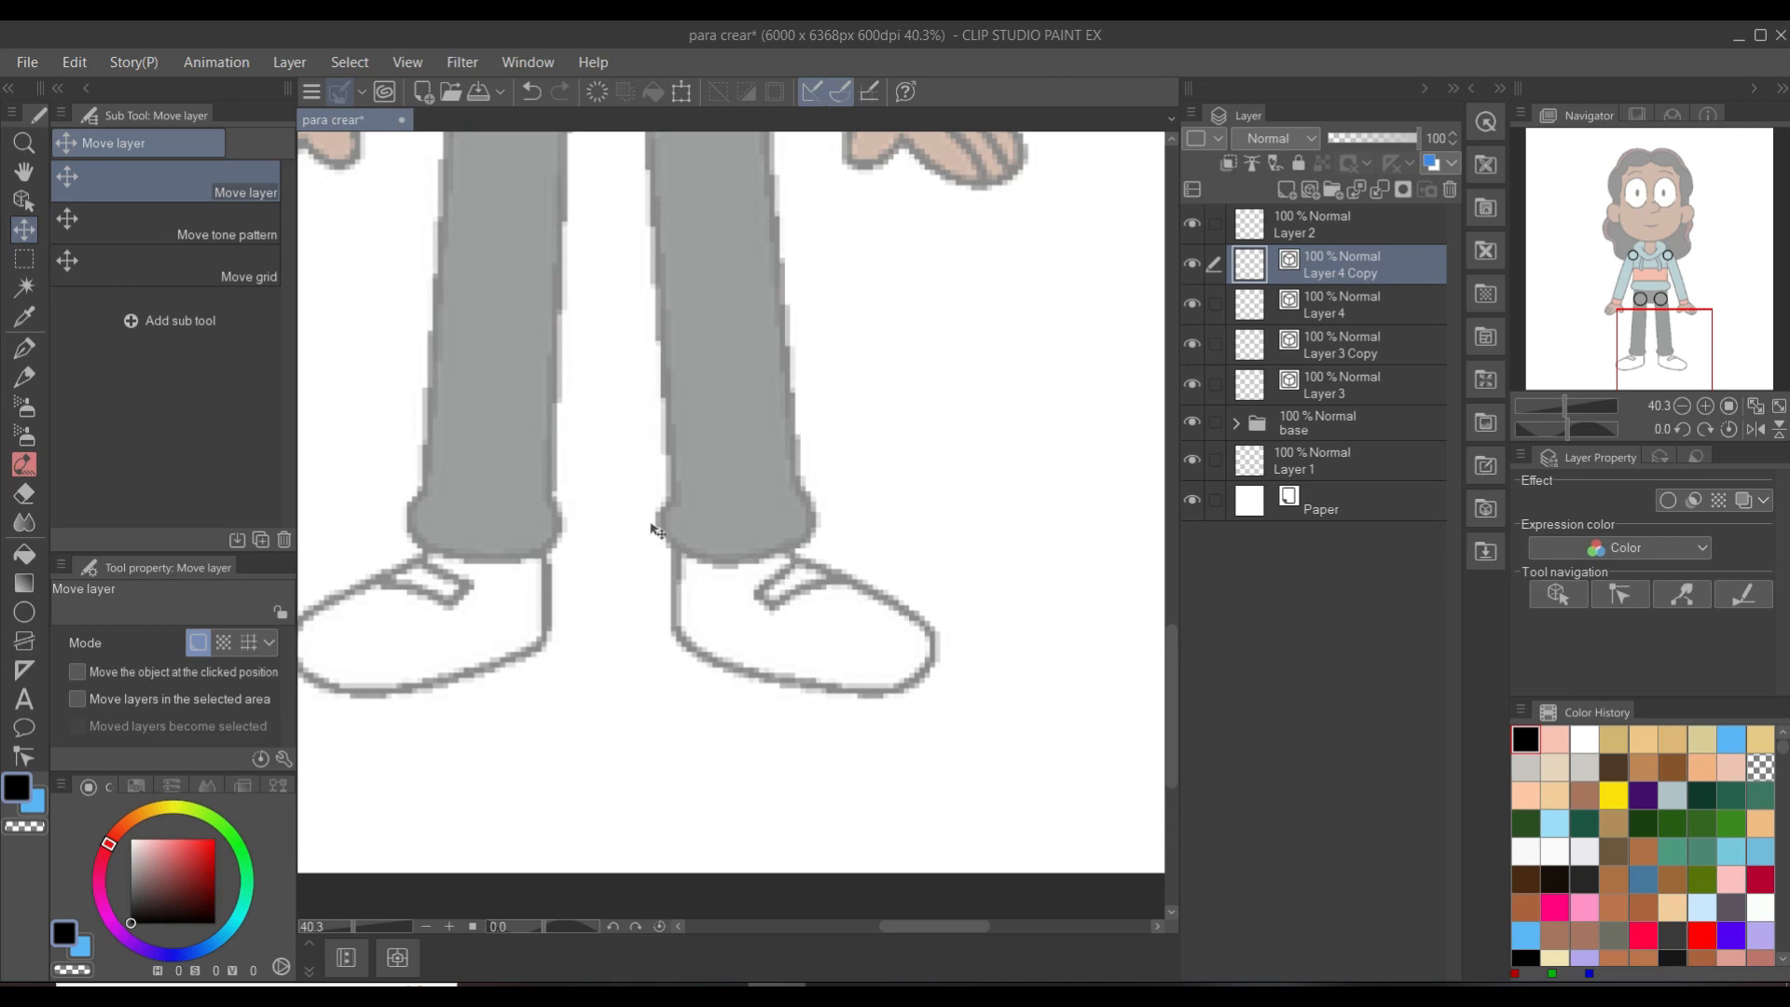
click(1309, 189)
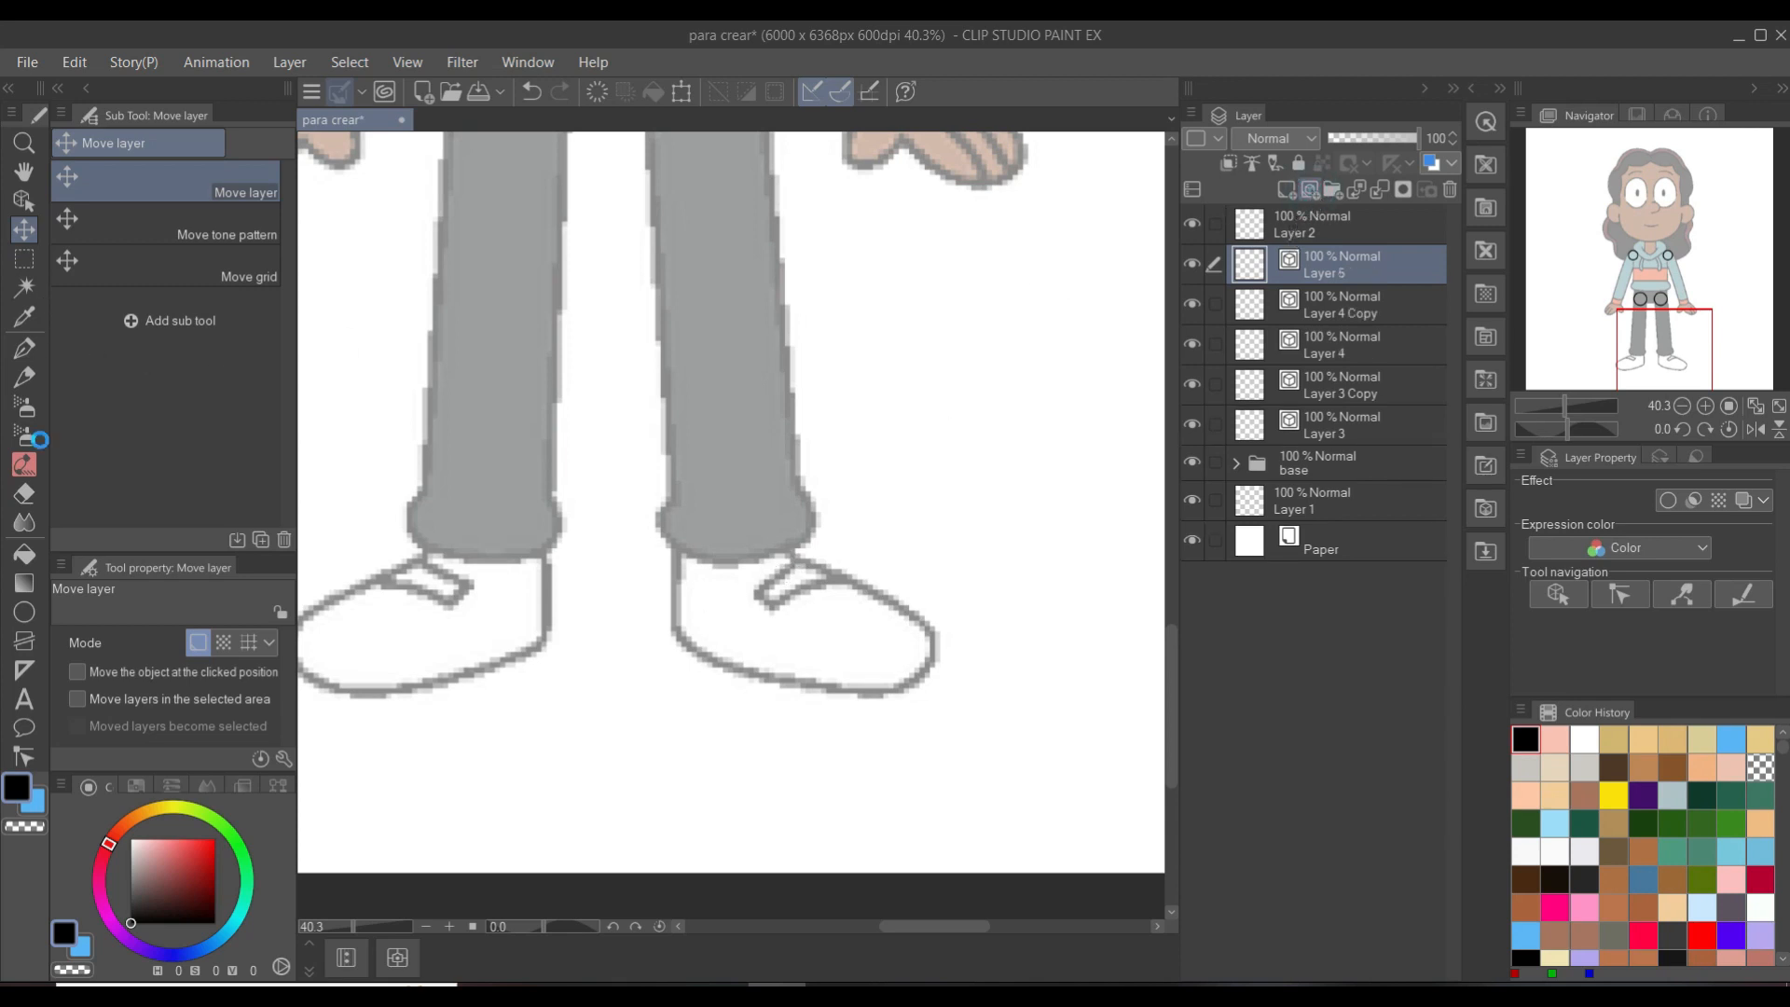
click(25, 611)
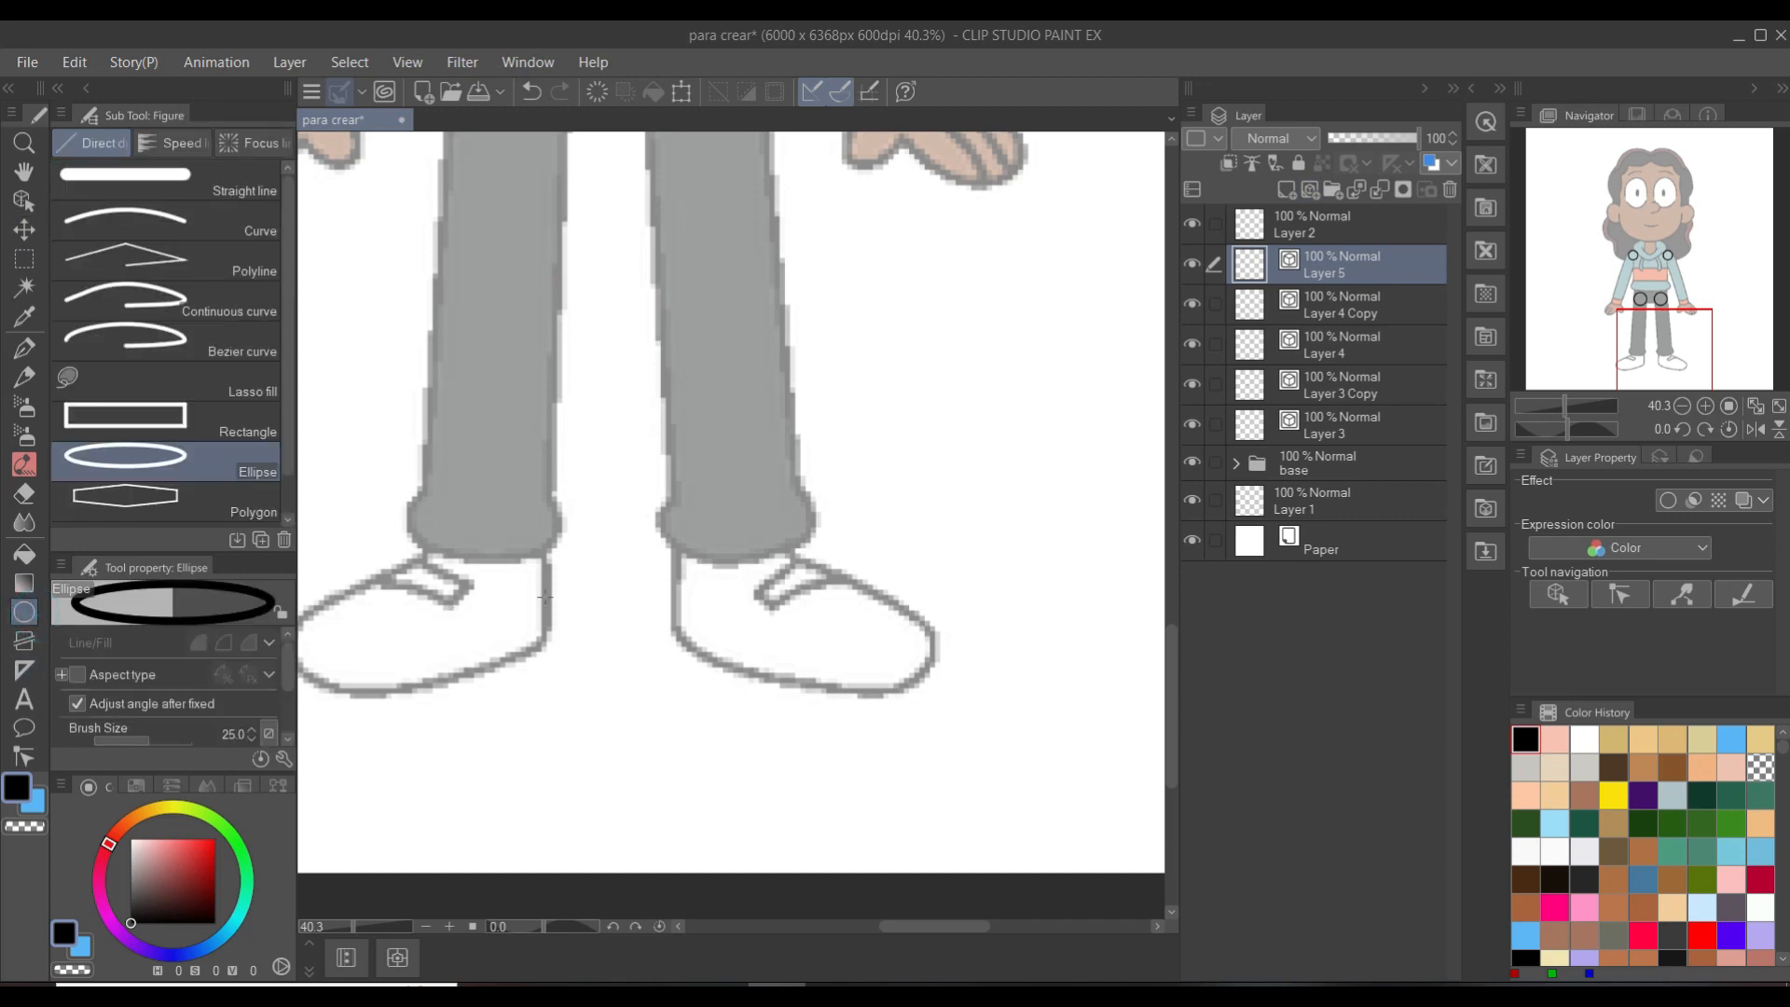
scroll(560, 522, up, 3)
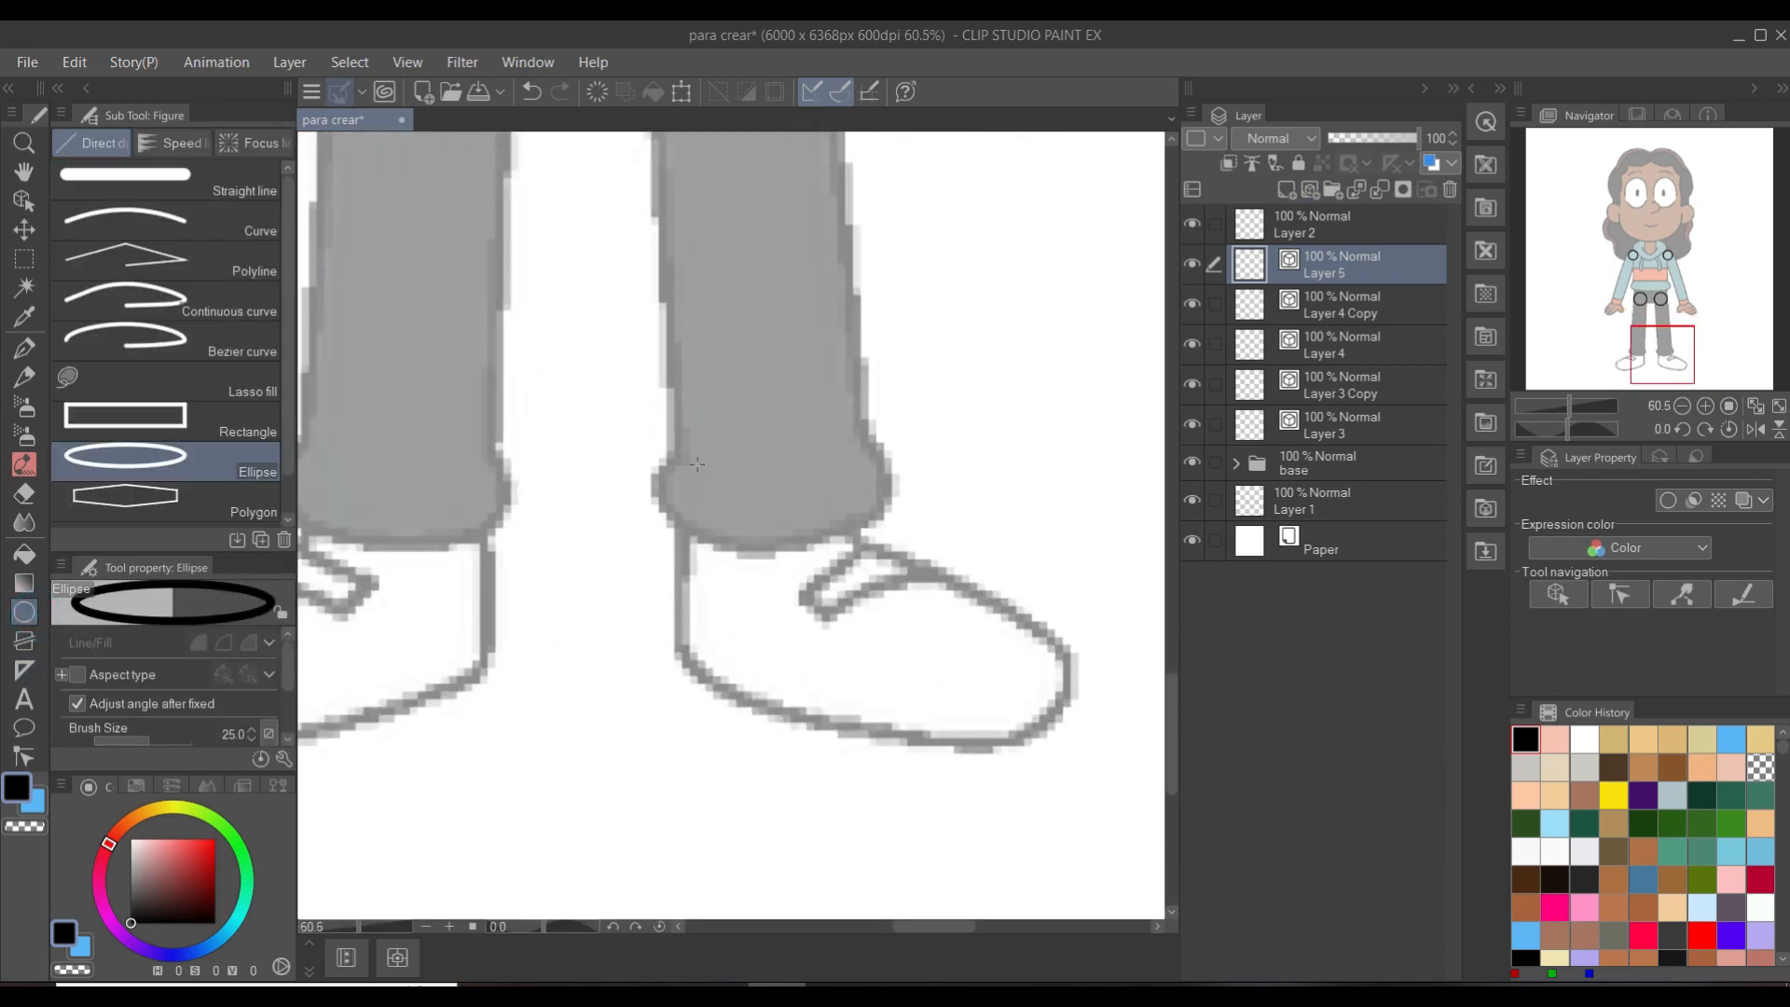
drag(678, 457, 906, 637)
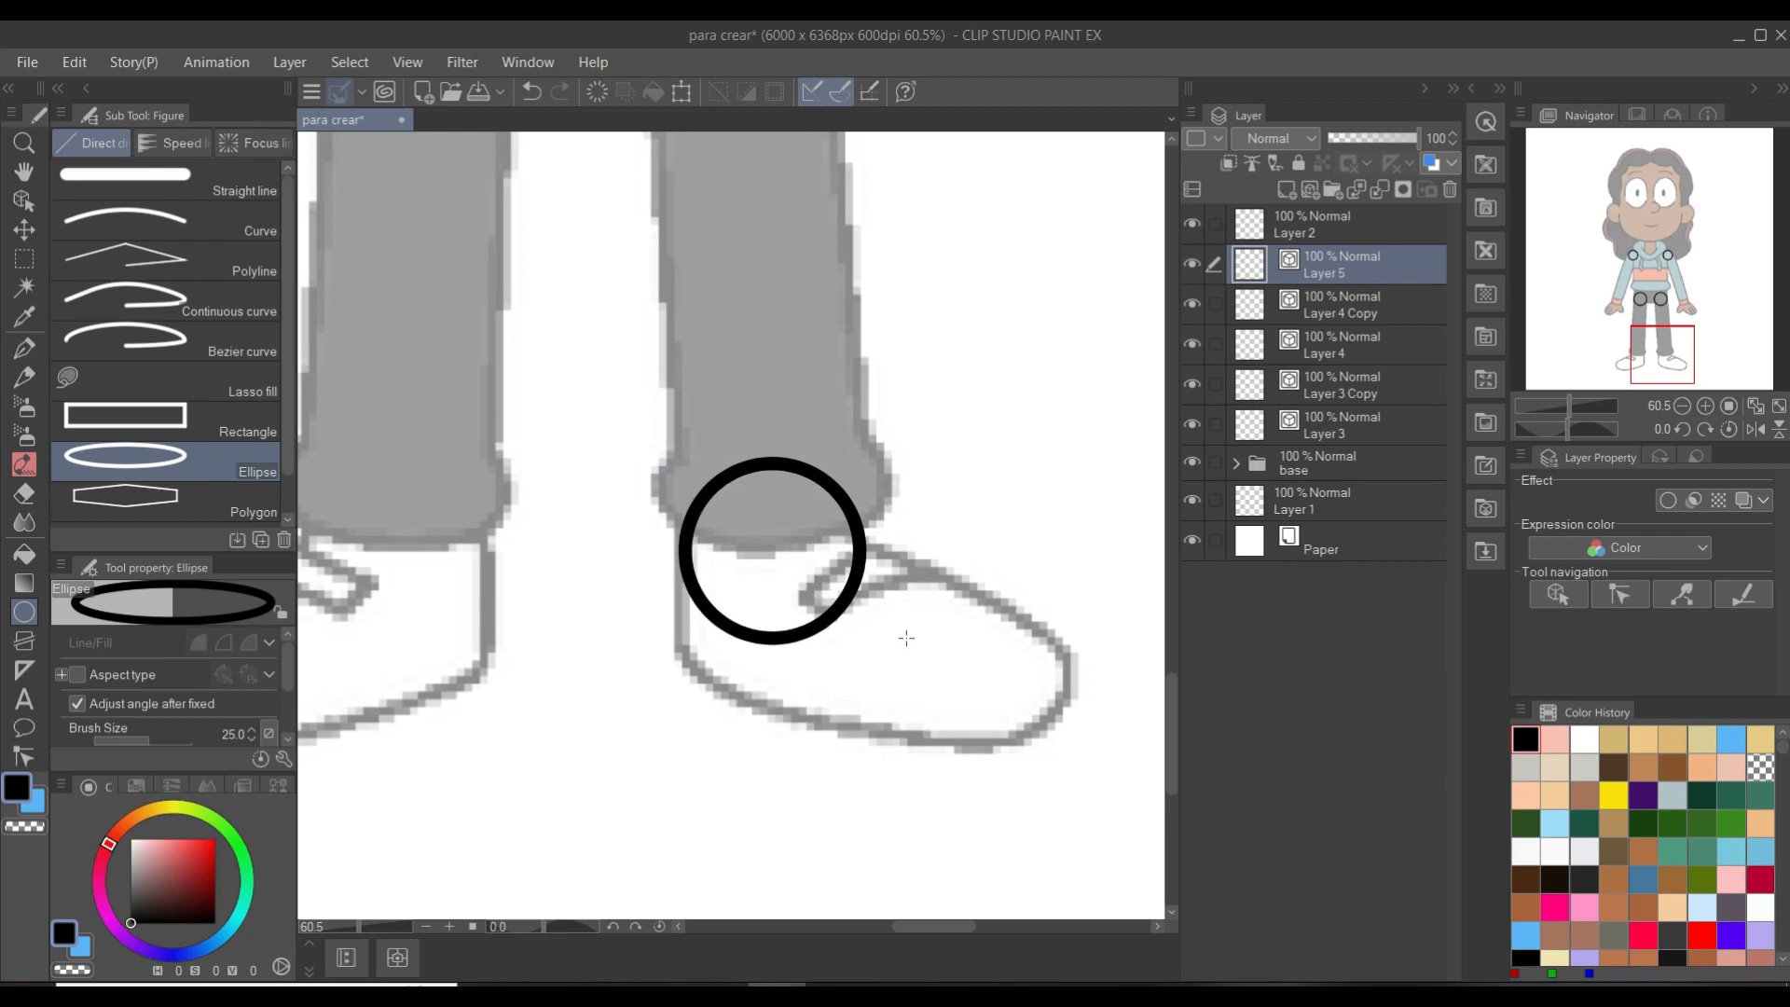
- Duplicate the ankle circle's layer and move the copy onto the character's right ankle
scroll(747, 461, down, 3)
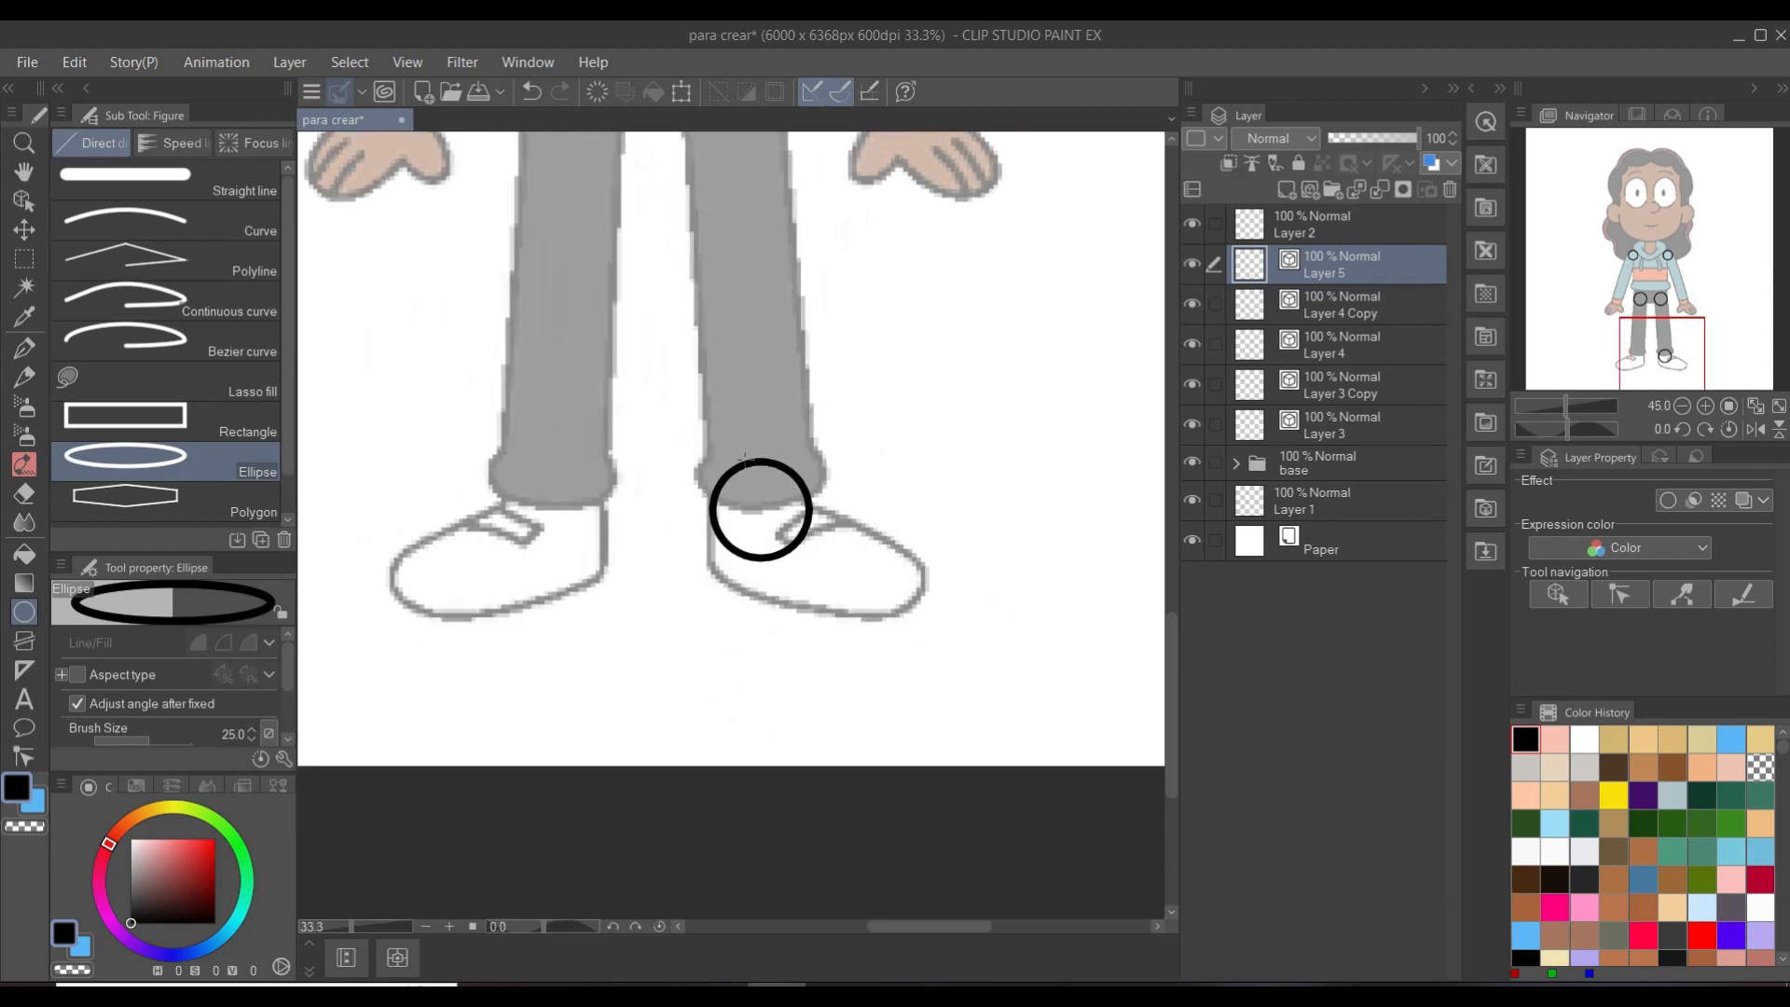
right_click(1316, 265)
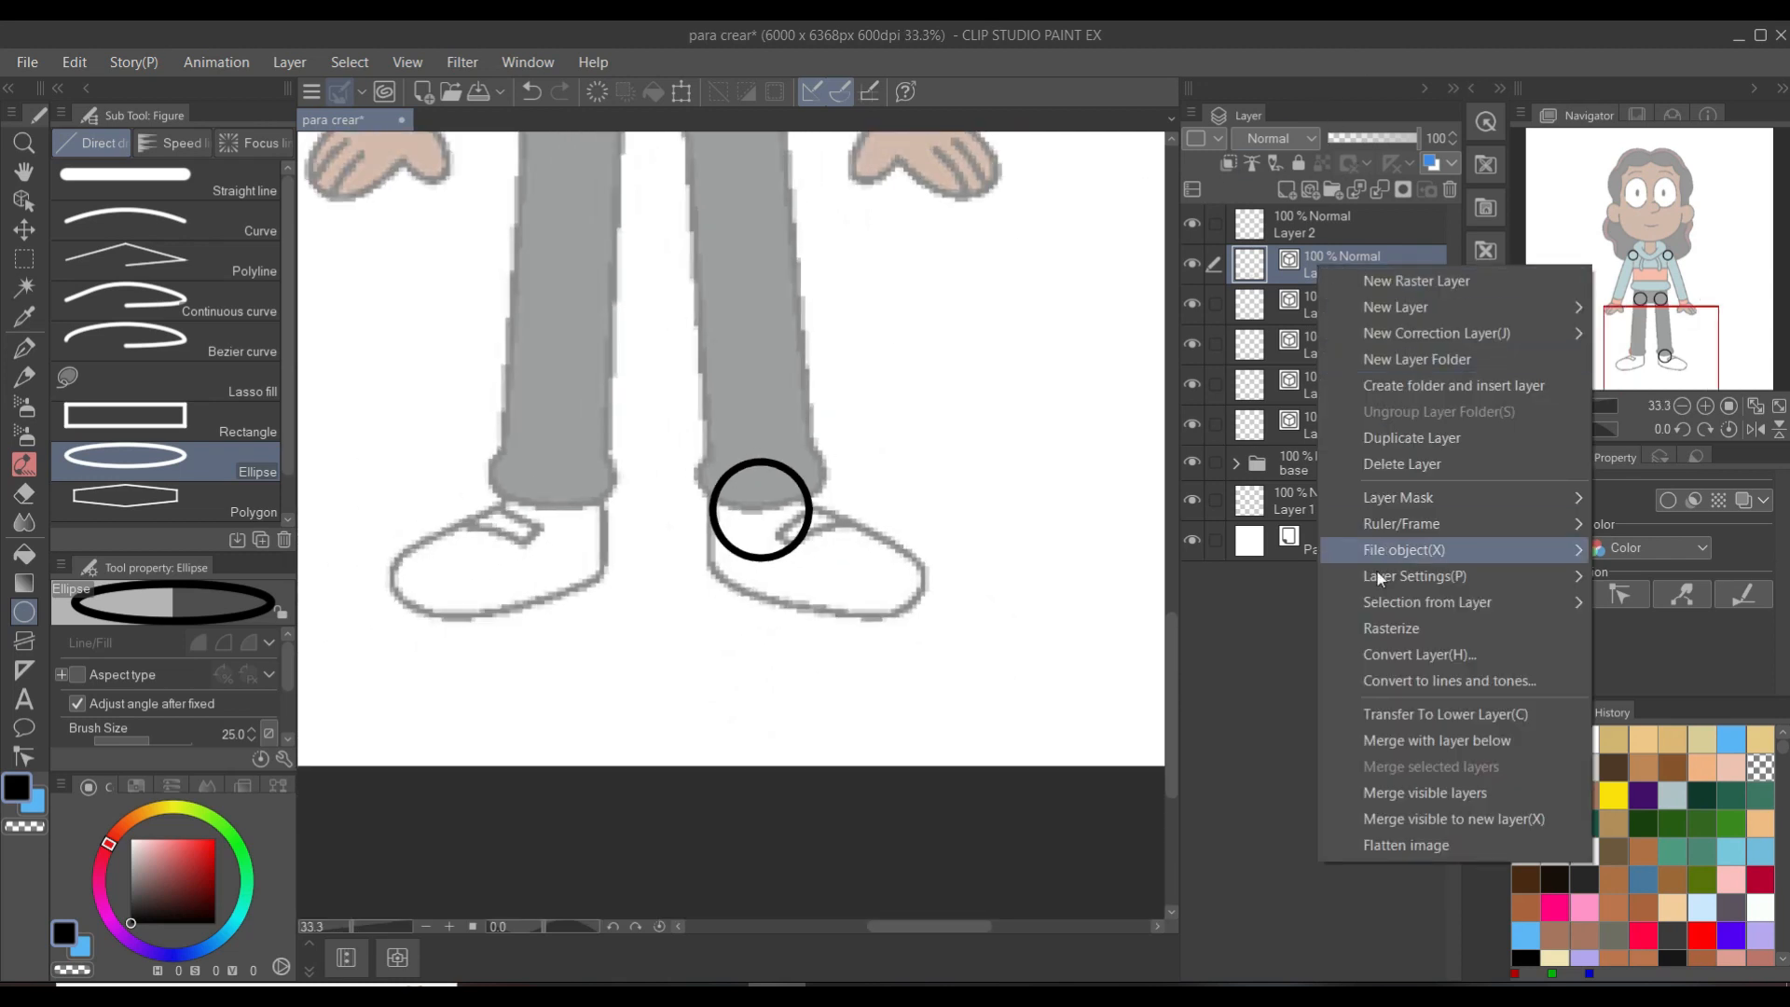
click(1429, 444)
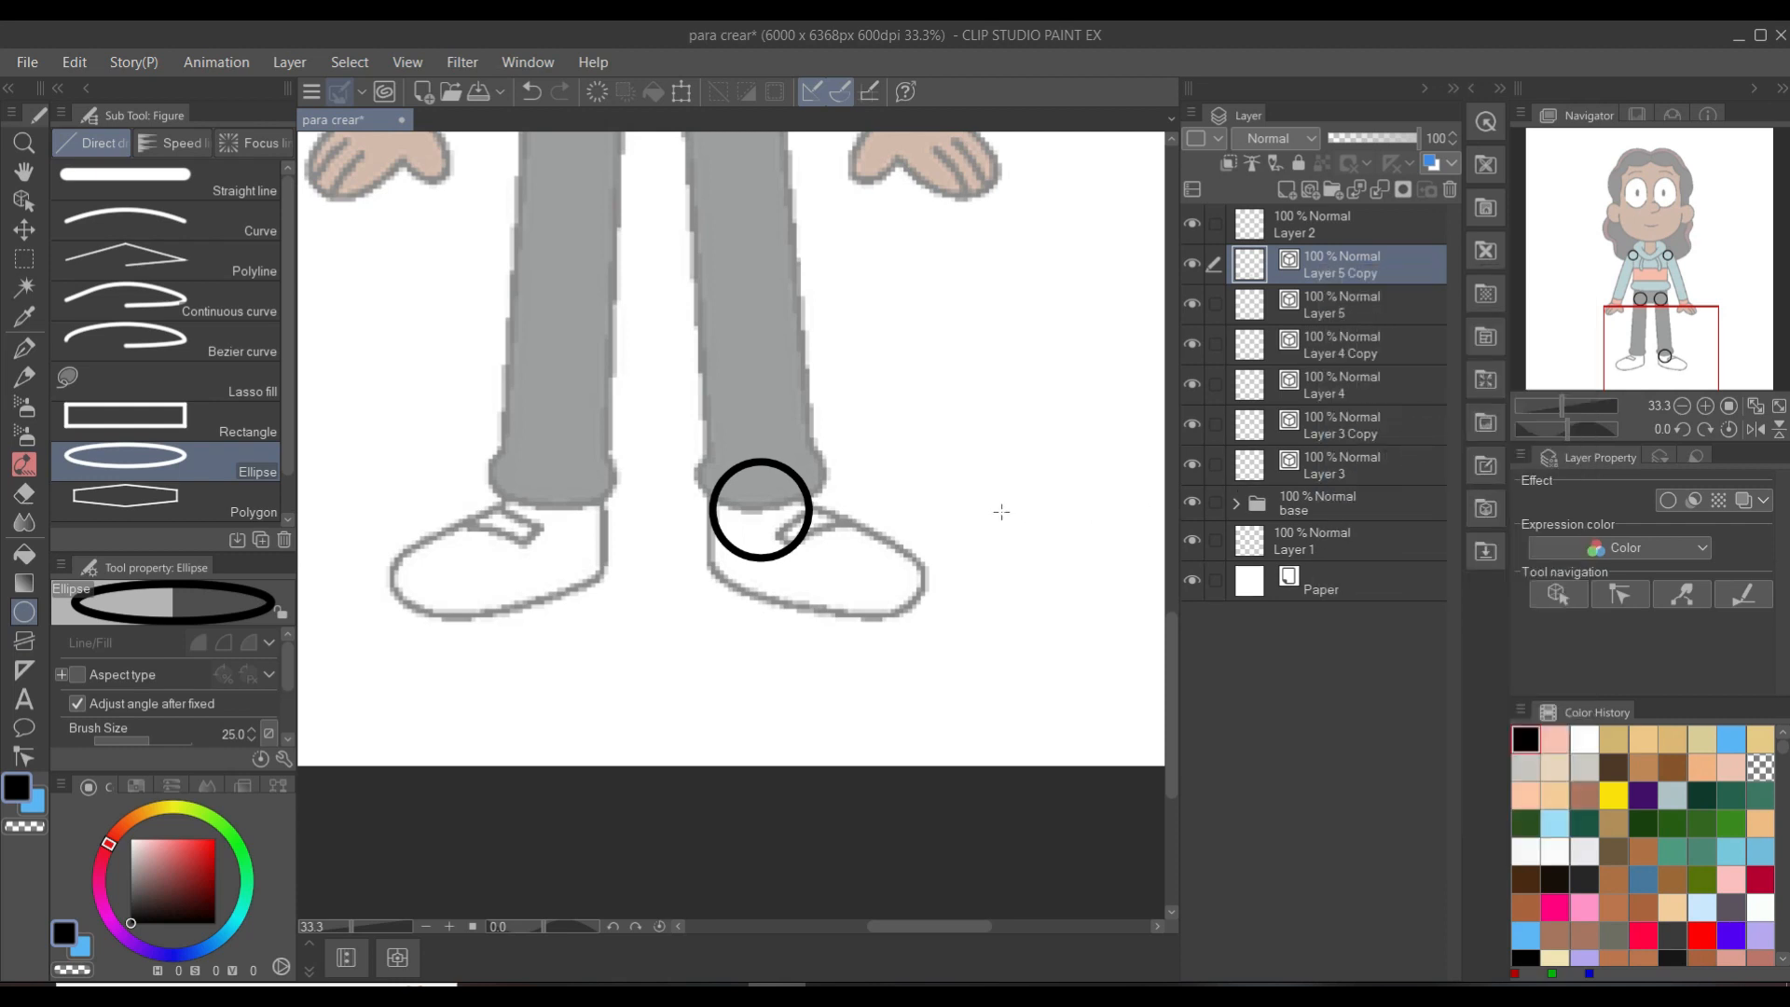
key(k)
drag(757, 528, 534, 522)
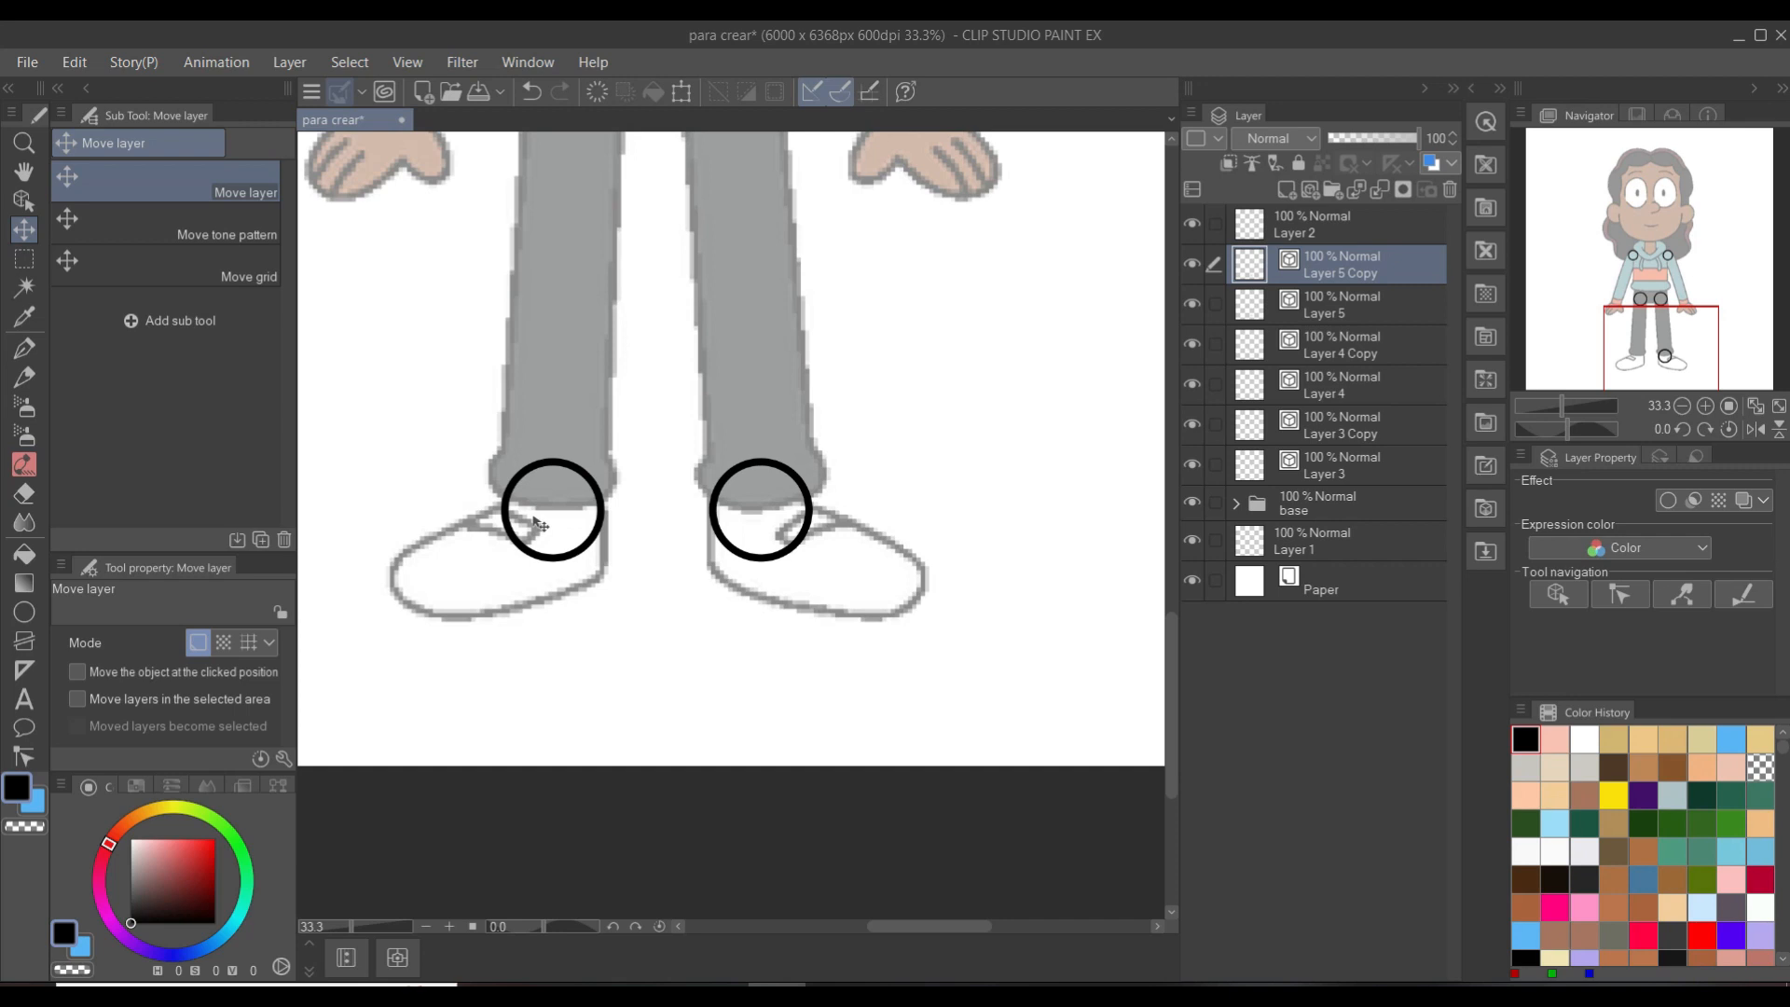
scroll(536, 522, up, 4)
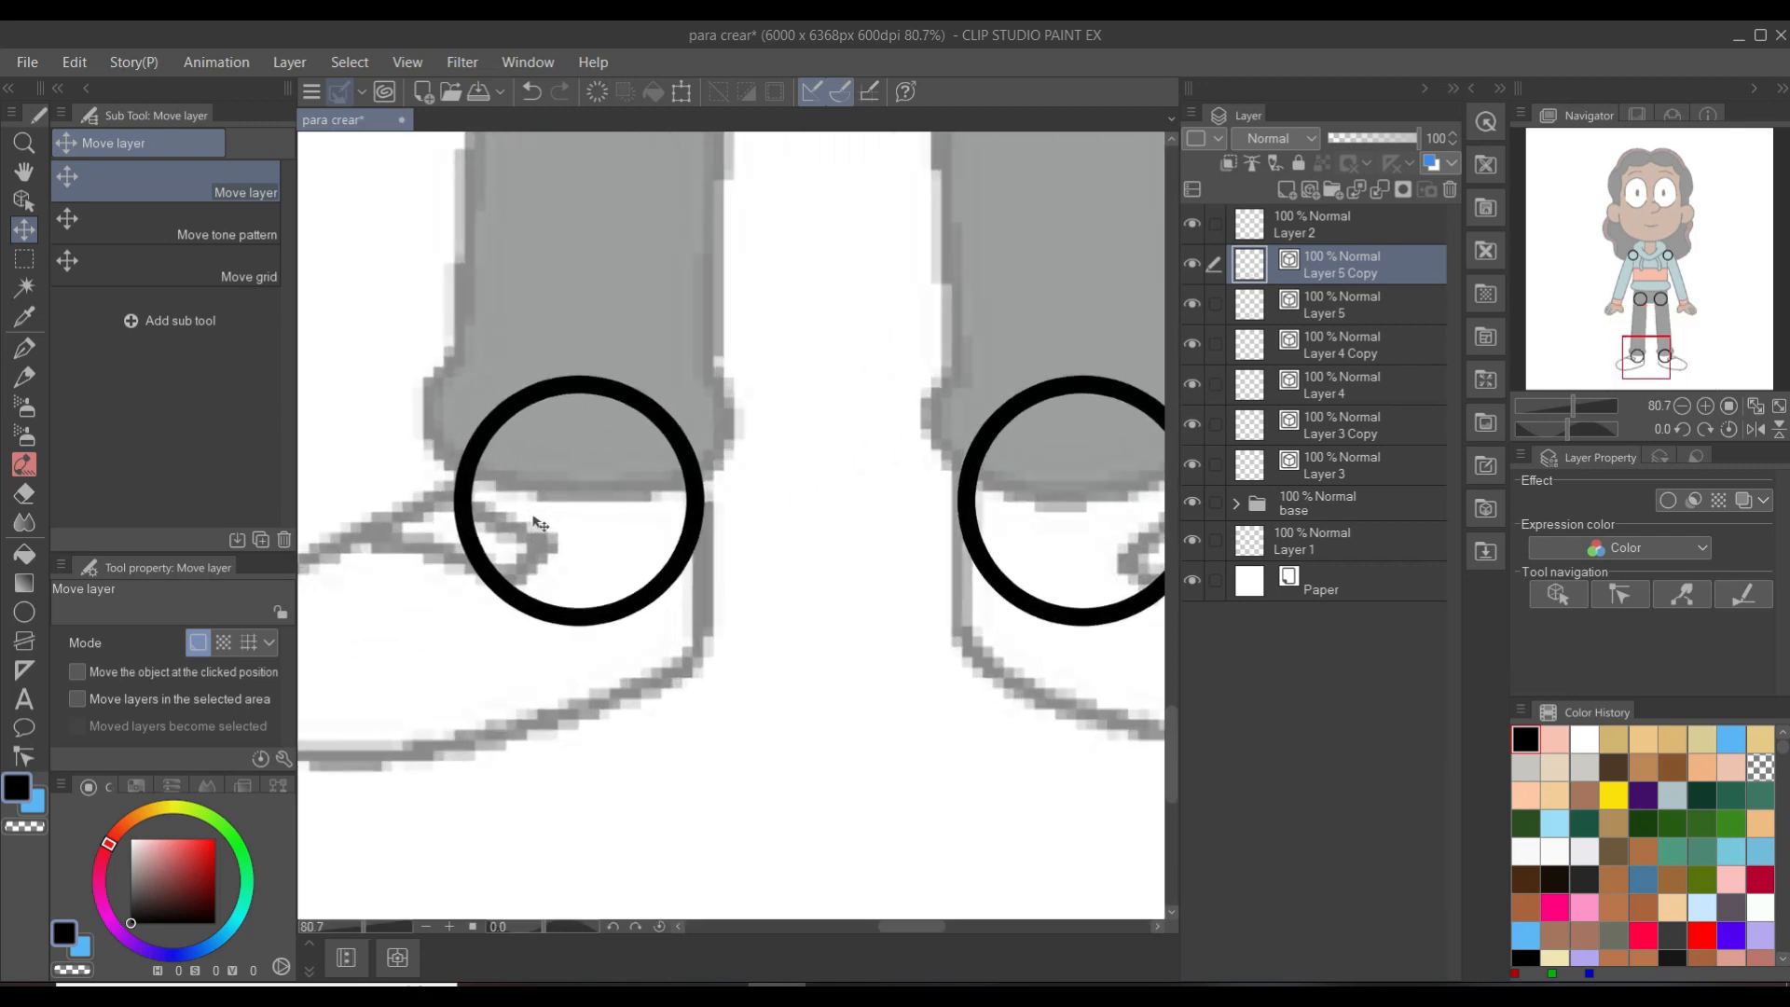
- Add another vector layer, draw a black circle around the character's left wrist cuff with the Ellipse tool, and fine-tune its position
scroll(536, 522, down, 5)
drag(783, 250, 804, 610)
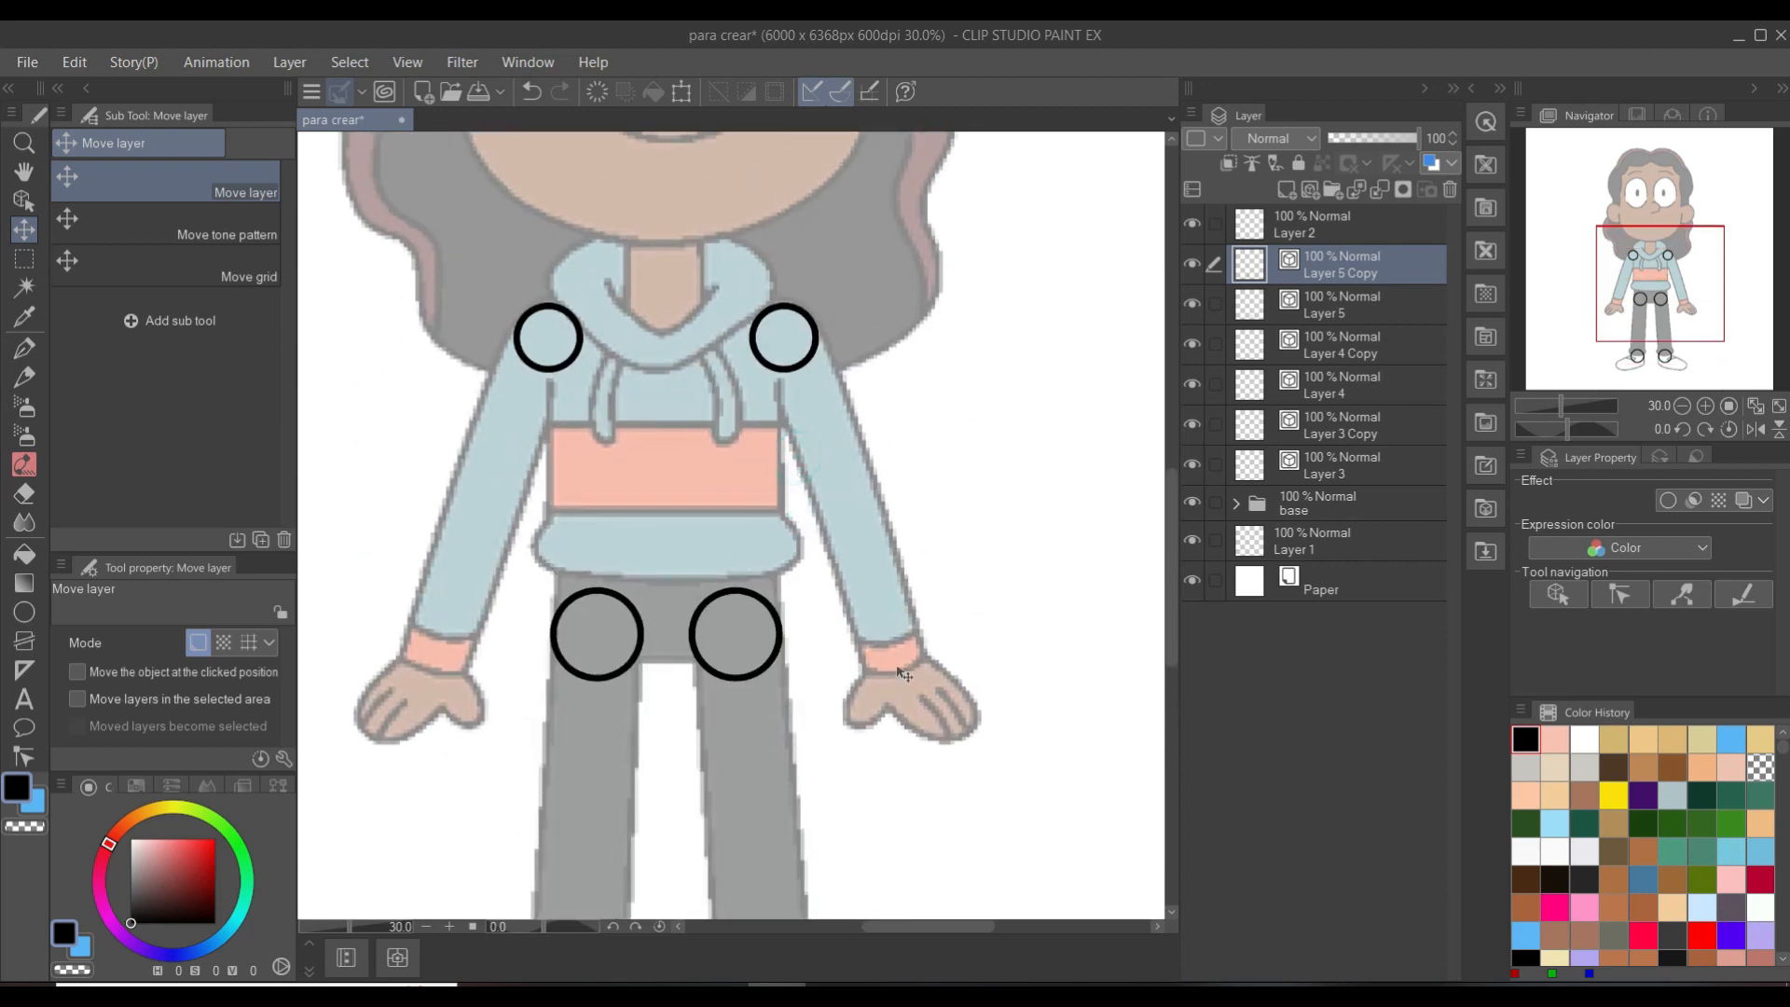
scroll(896, 664, up, 2)
drag(896, 664, 880, 581)
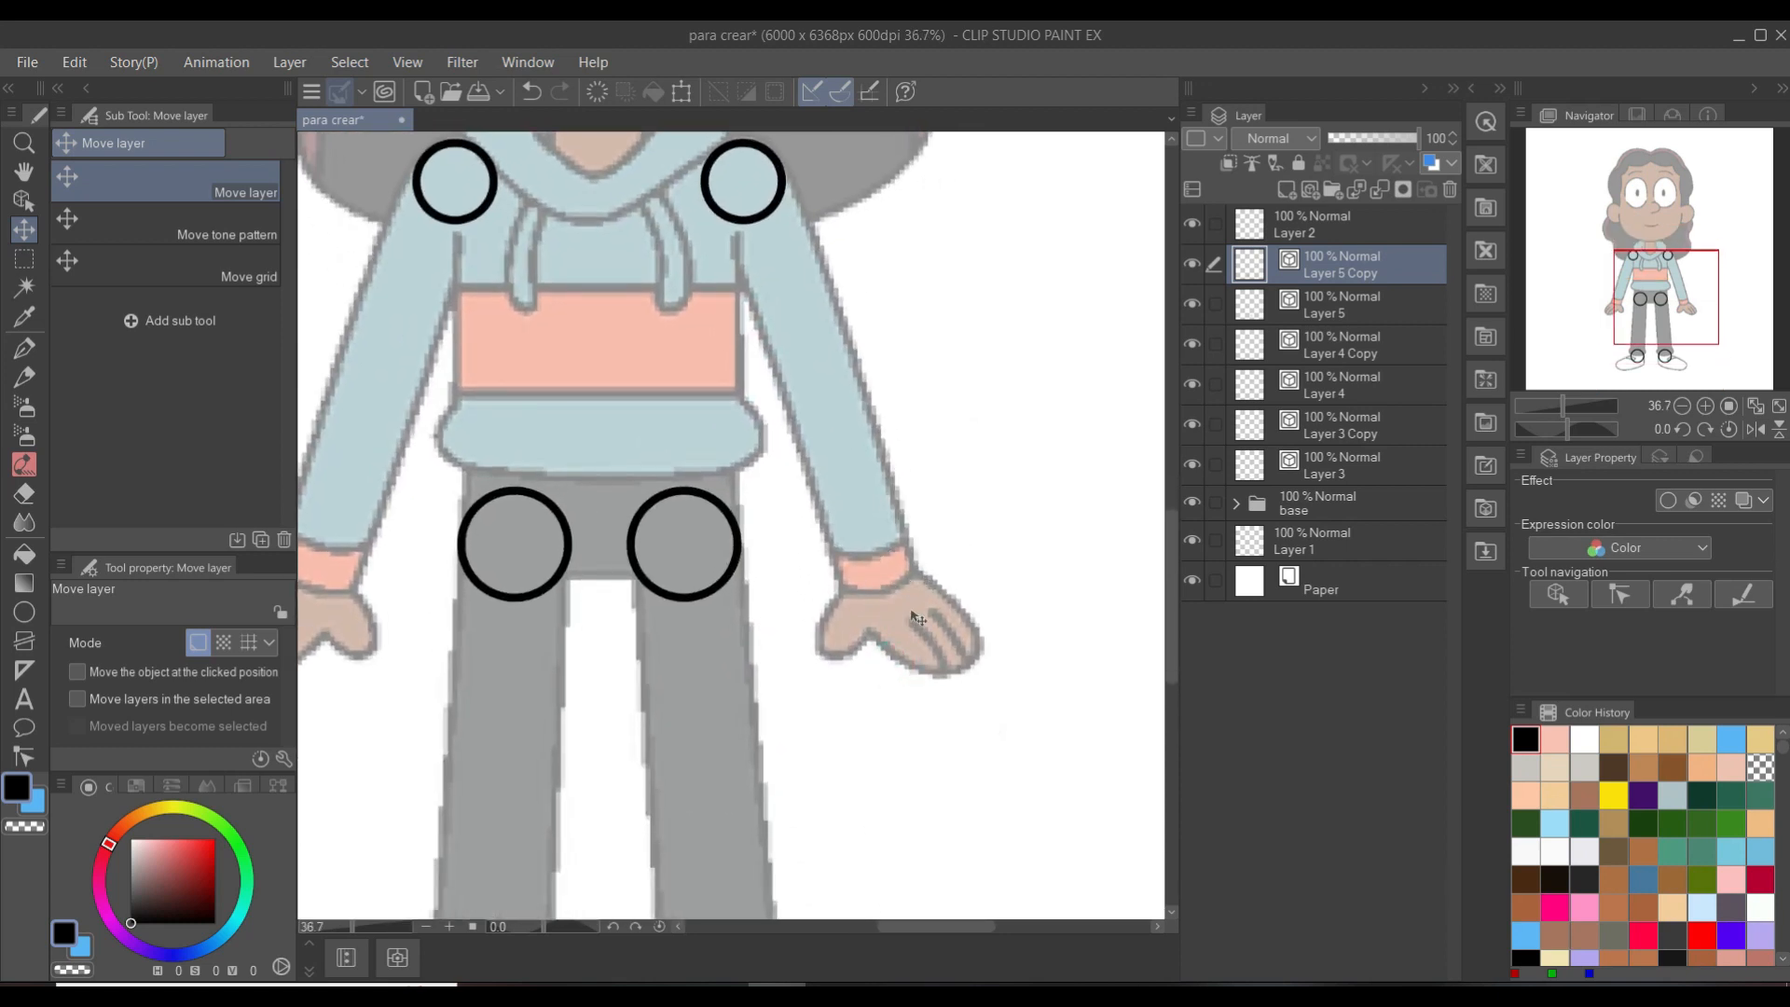
click(1310, 190)
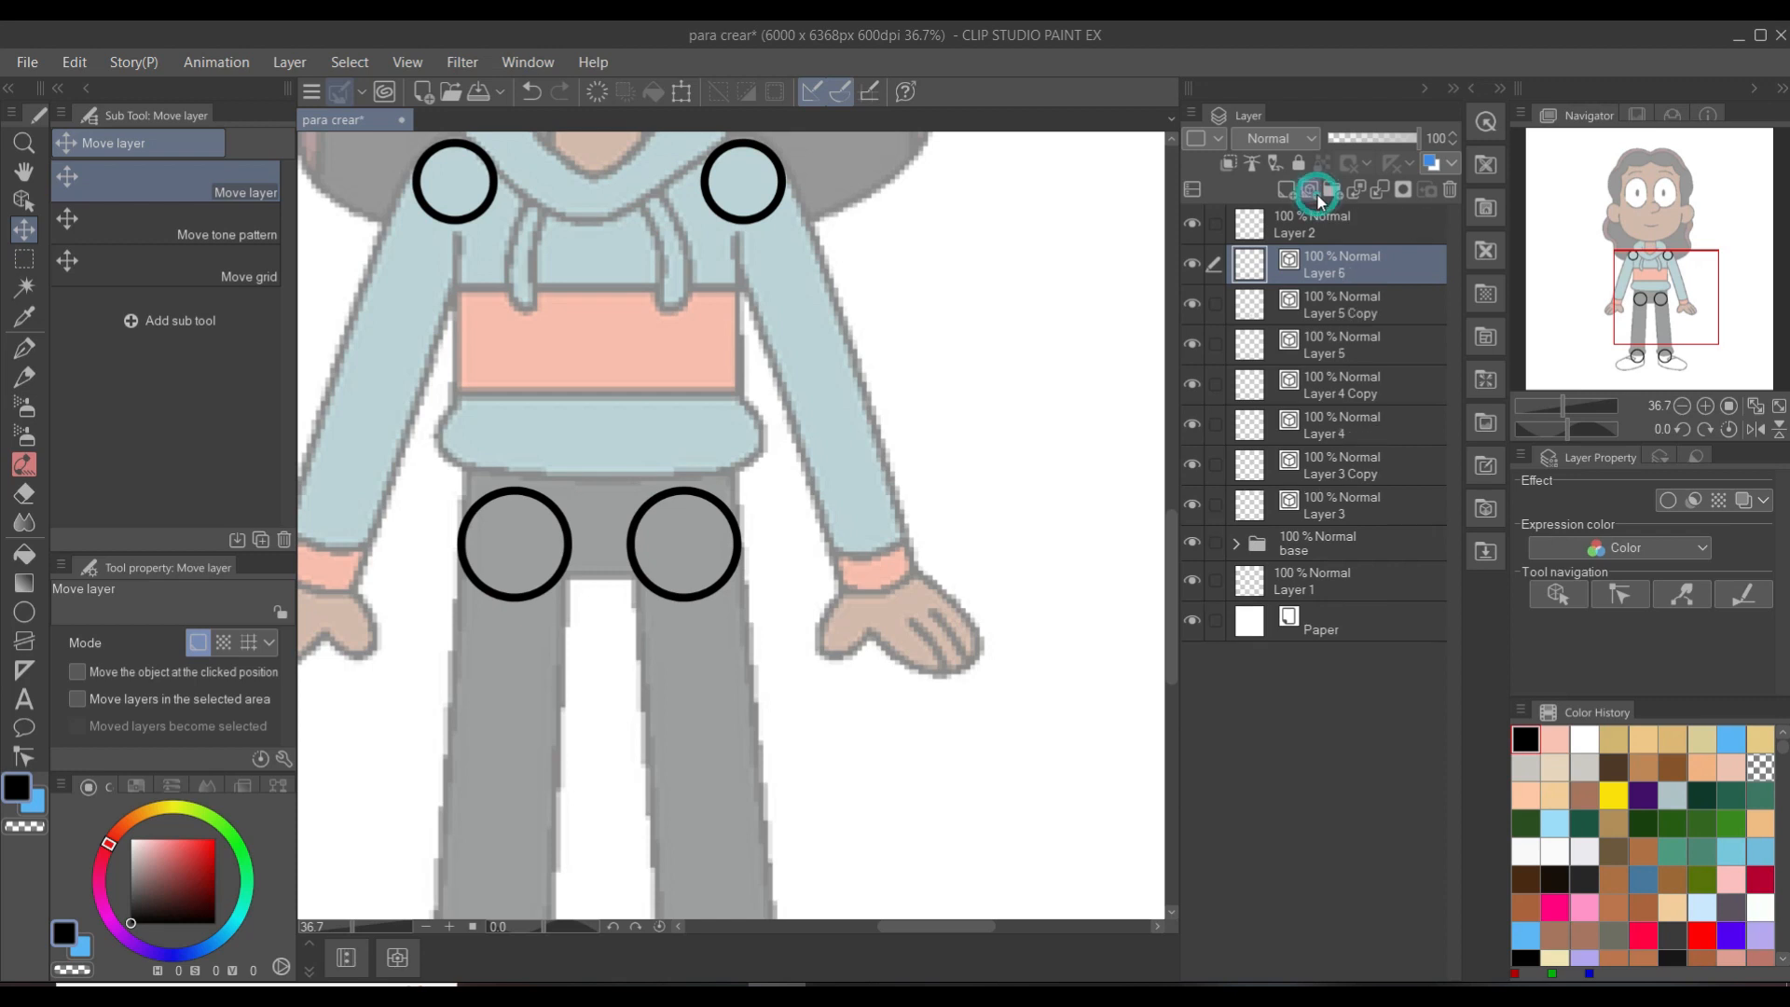
click(24, 612)
scroll(793, 578, up, 4)
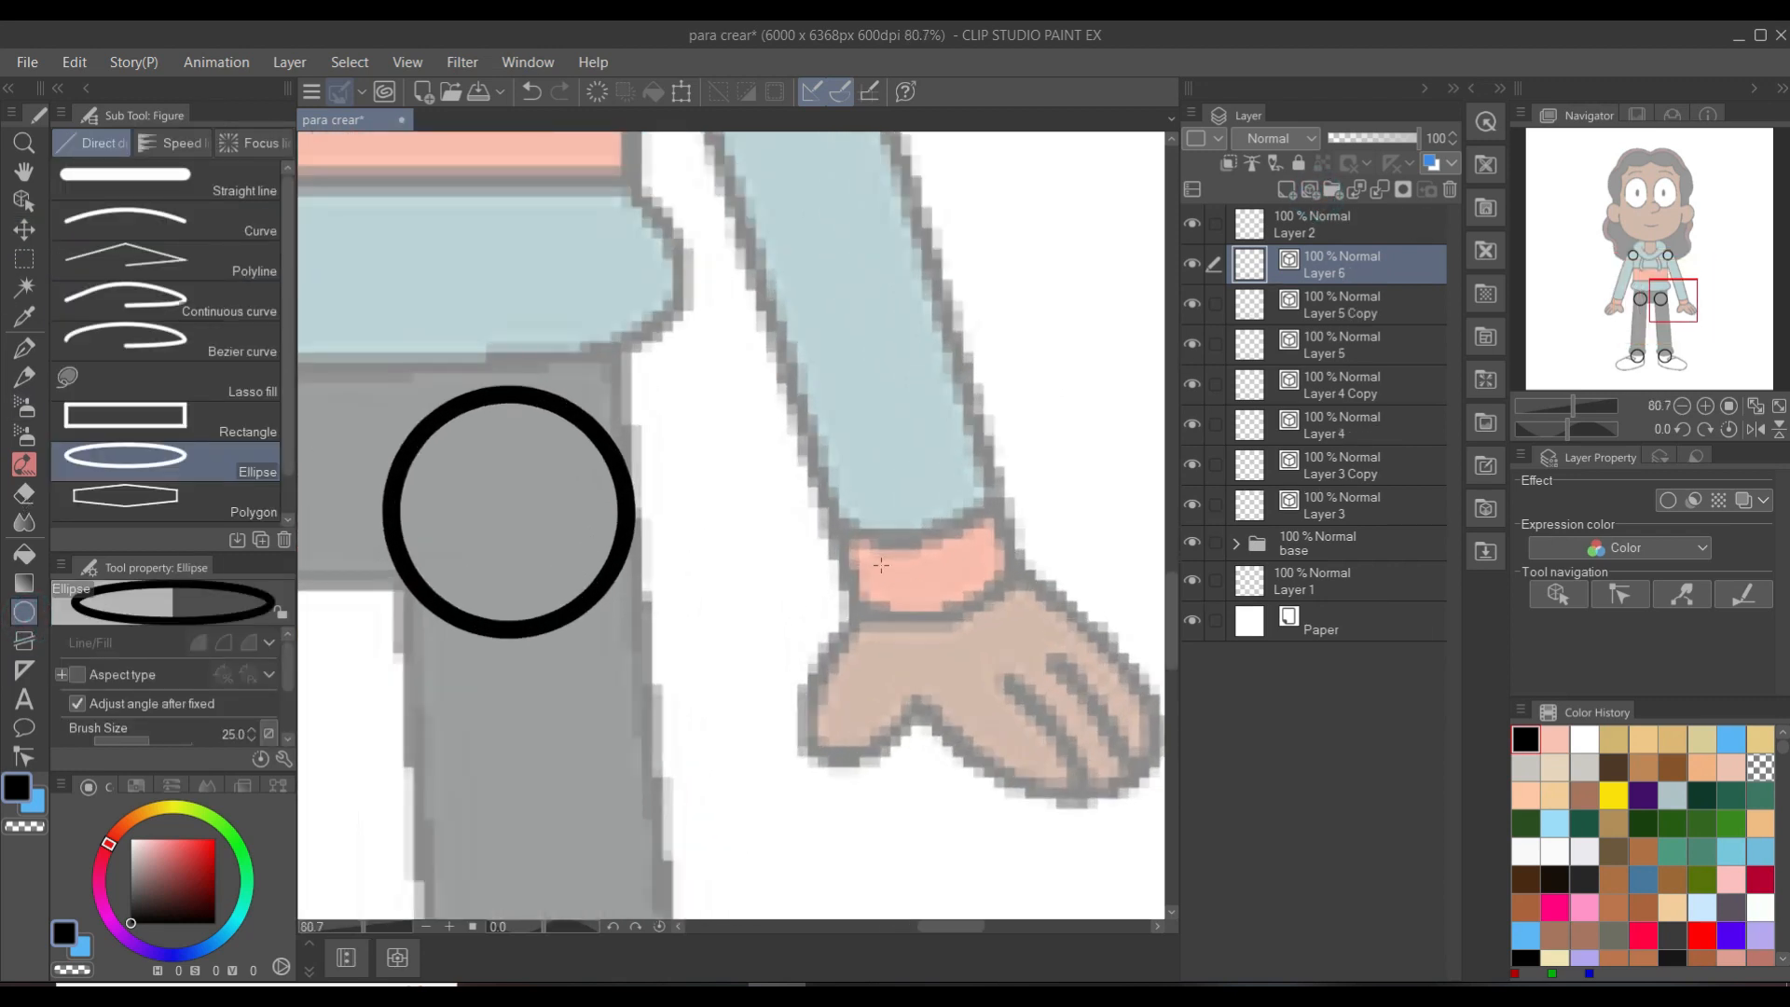
drag(858, 504, 1021, 644)
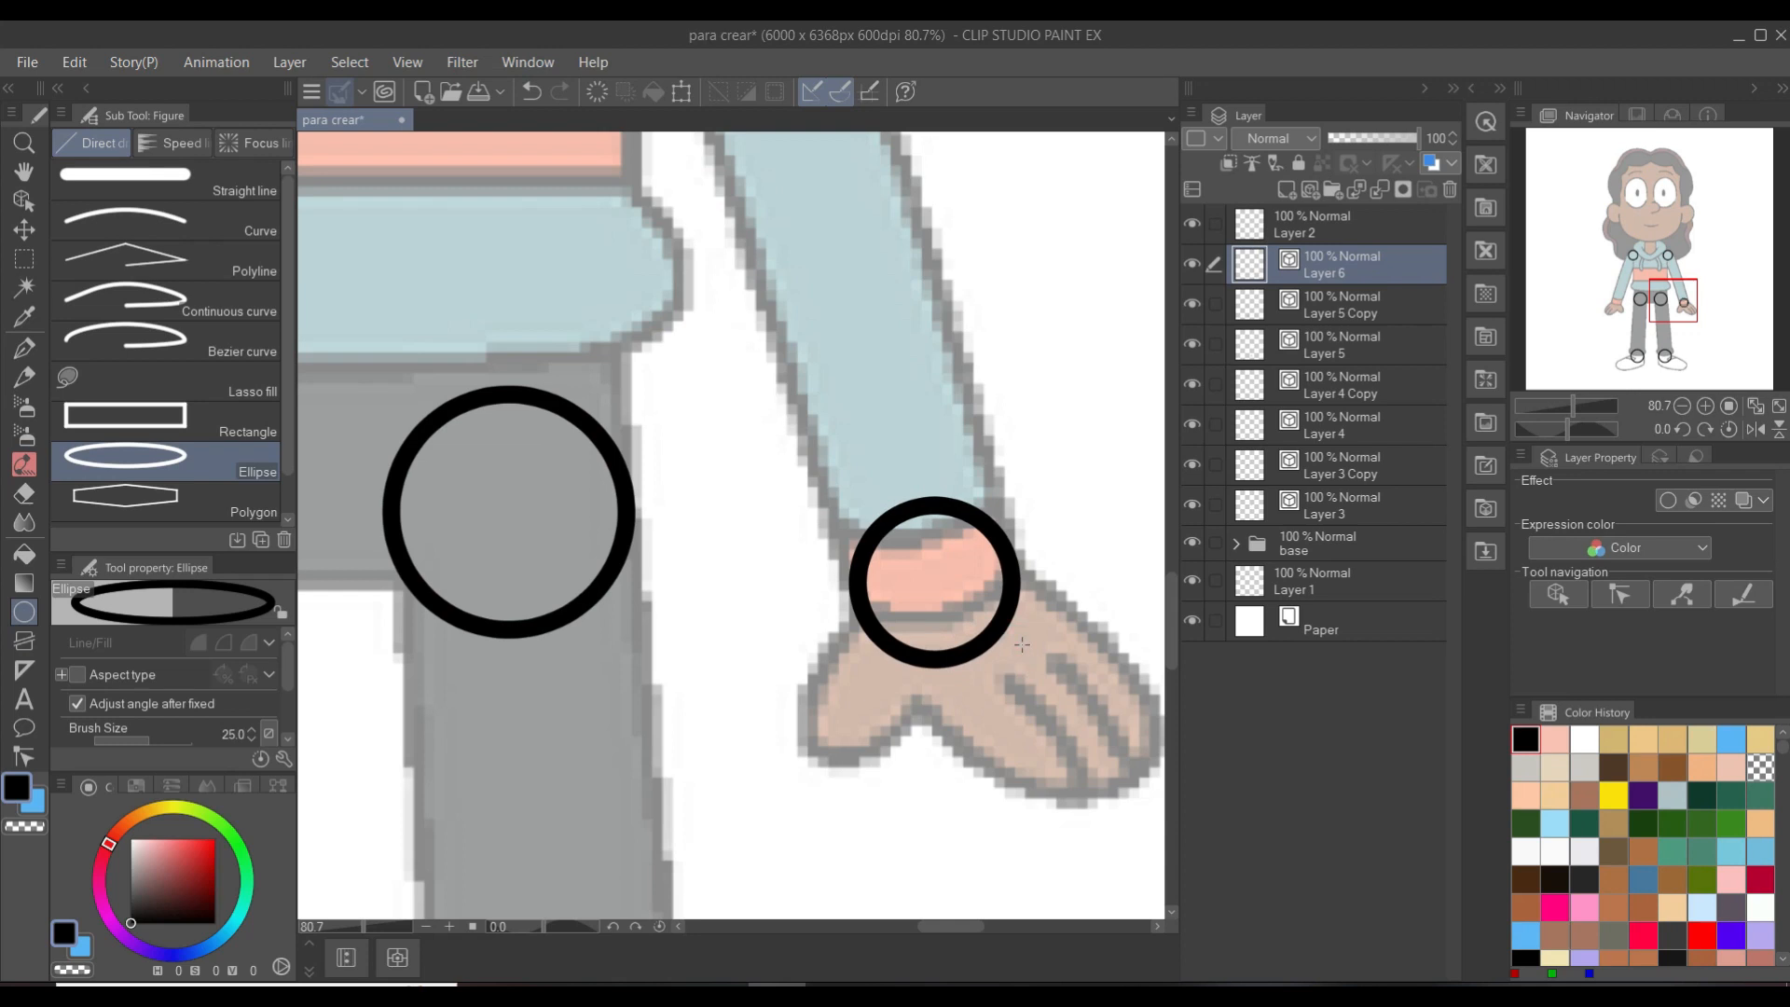
key(k)
click(984, 605)
key(Left)
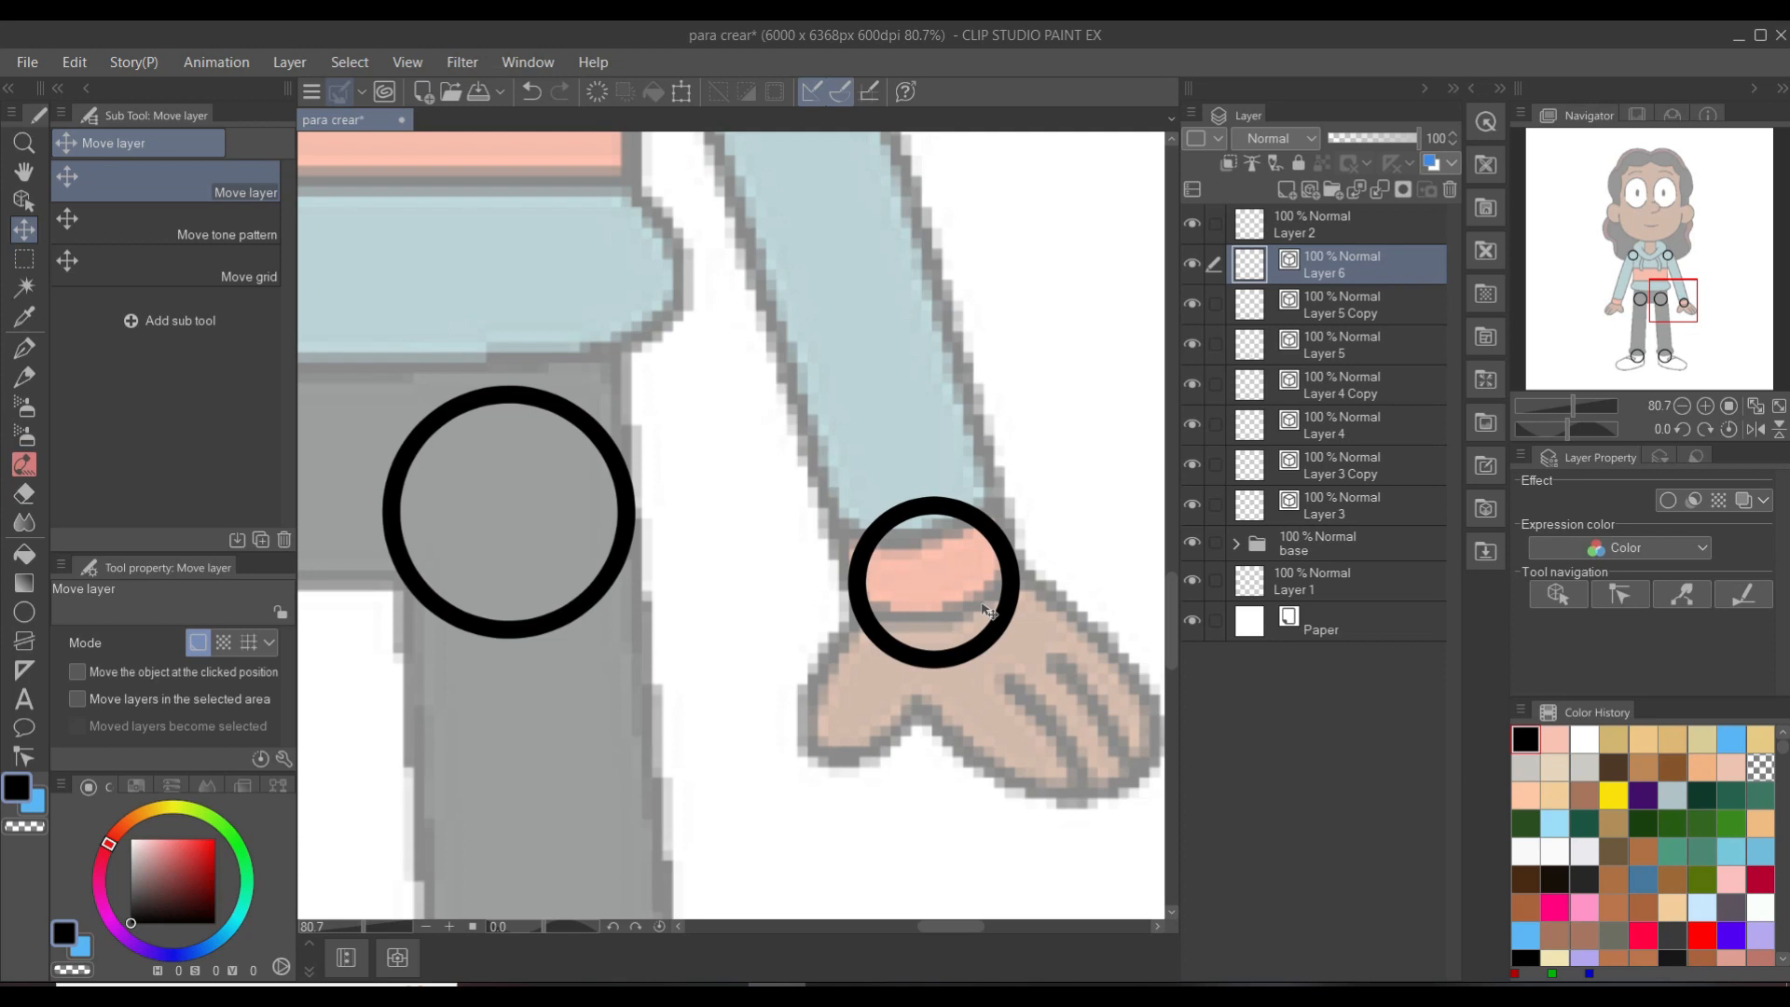
- Duplicate the wrist circle's layer and move the copy onto the character's right wrist cuff
scroll(988, 610, down, 2)
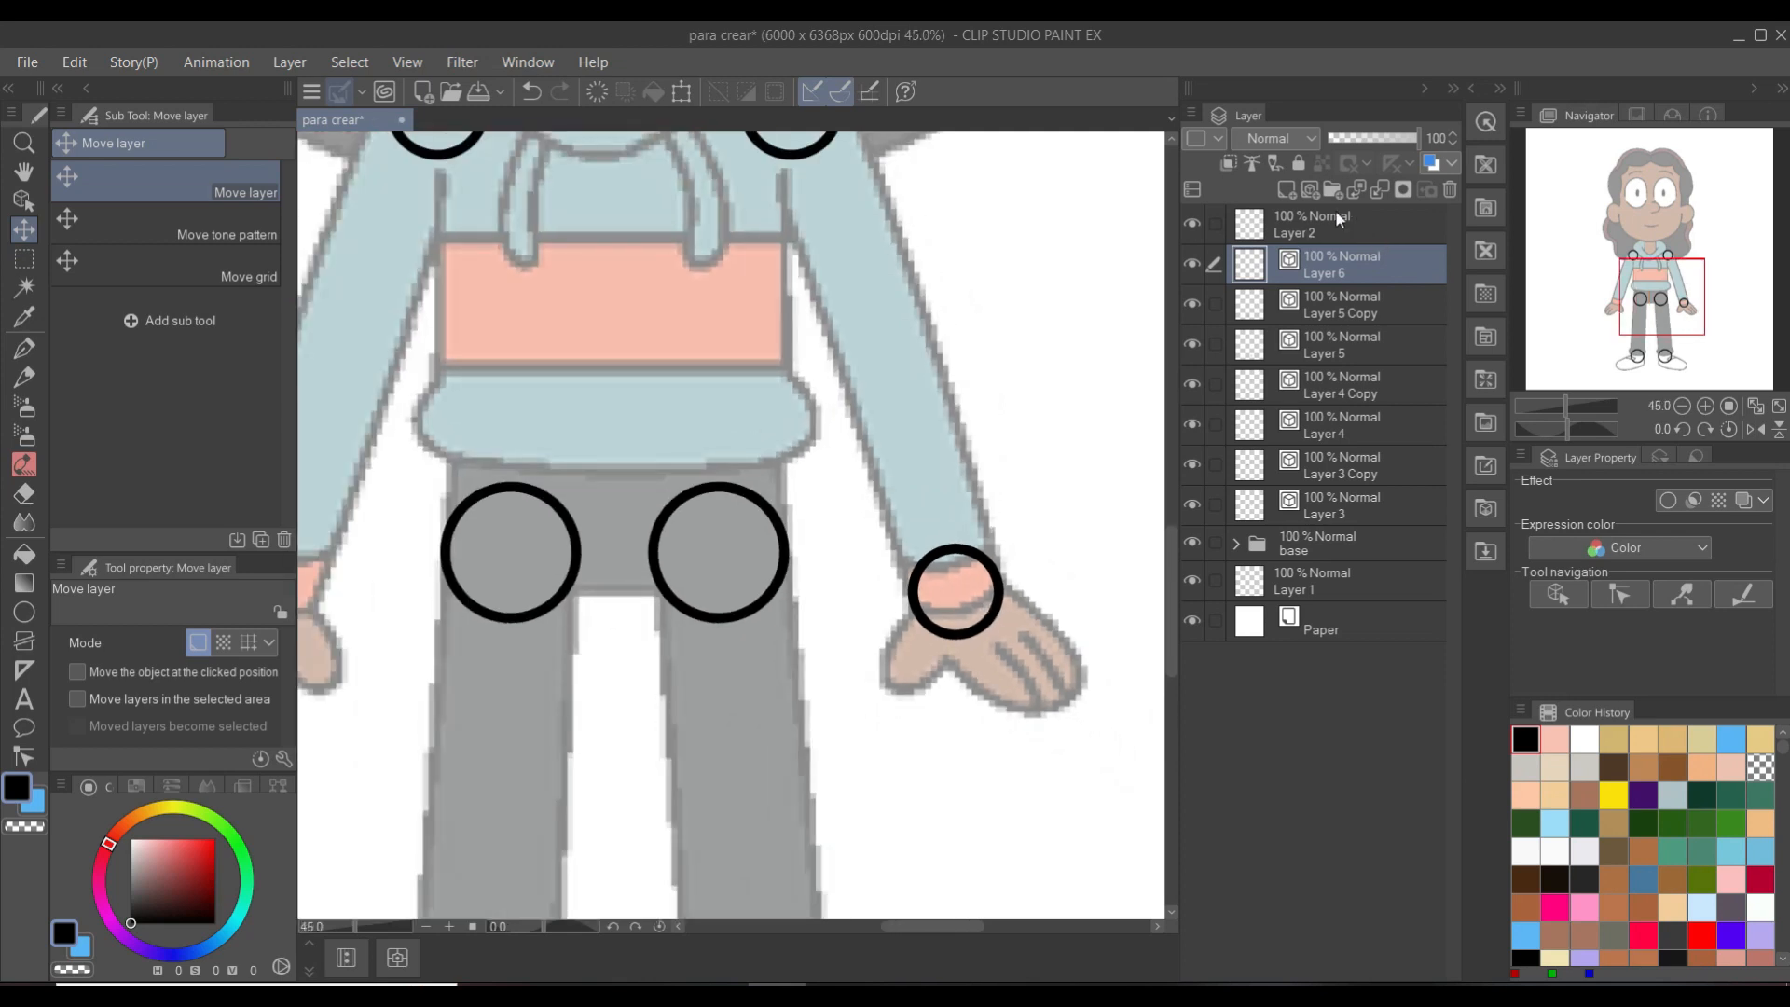
right_click(1356, 271)
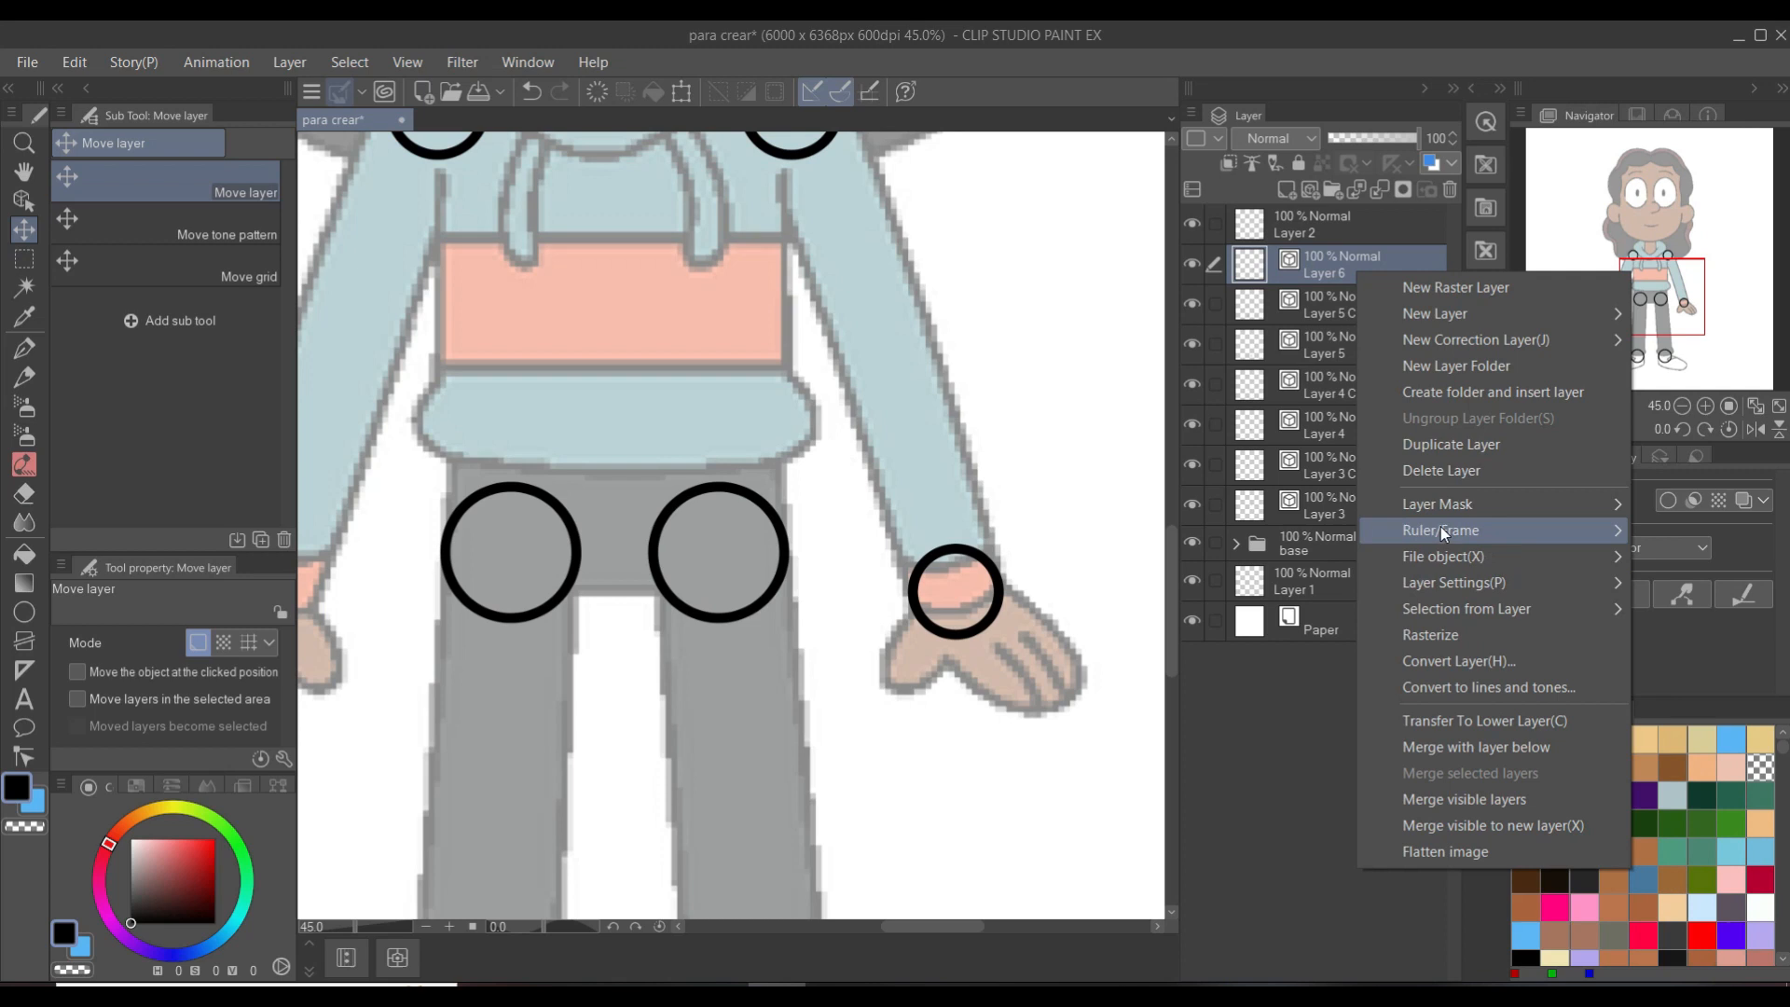
mouse_move(1444, 536)
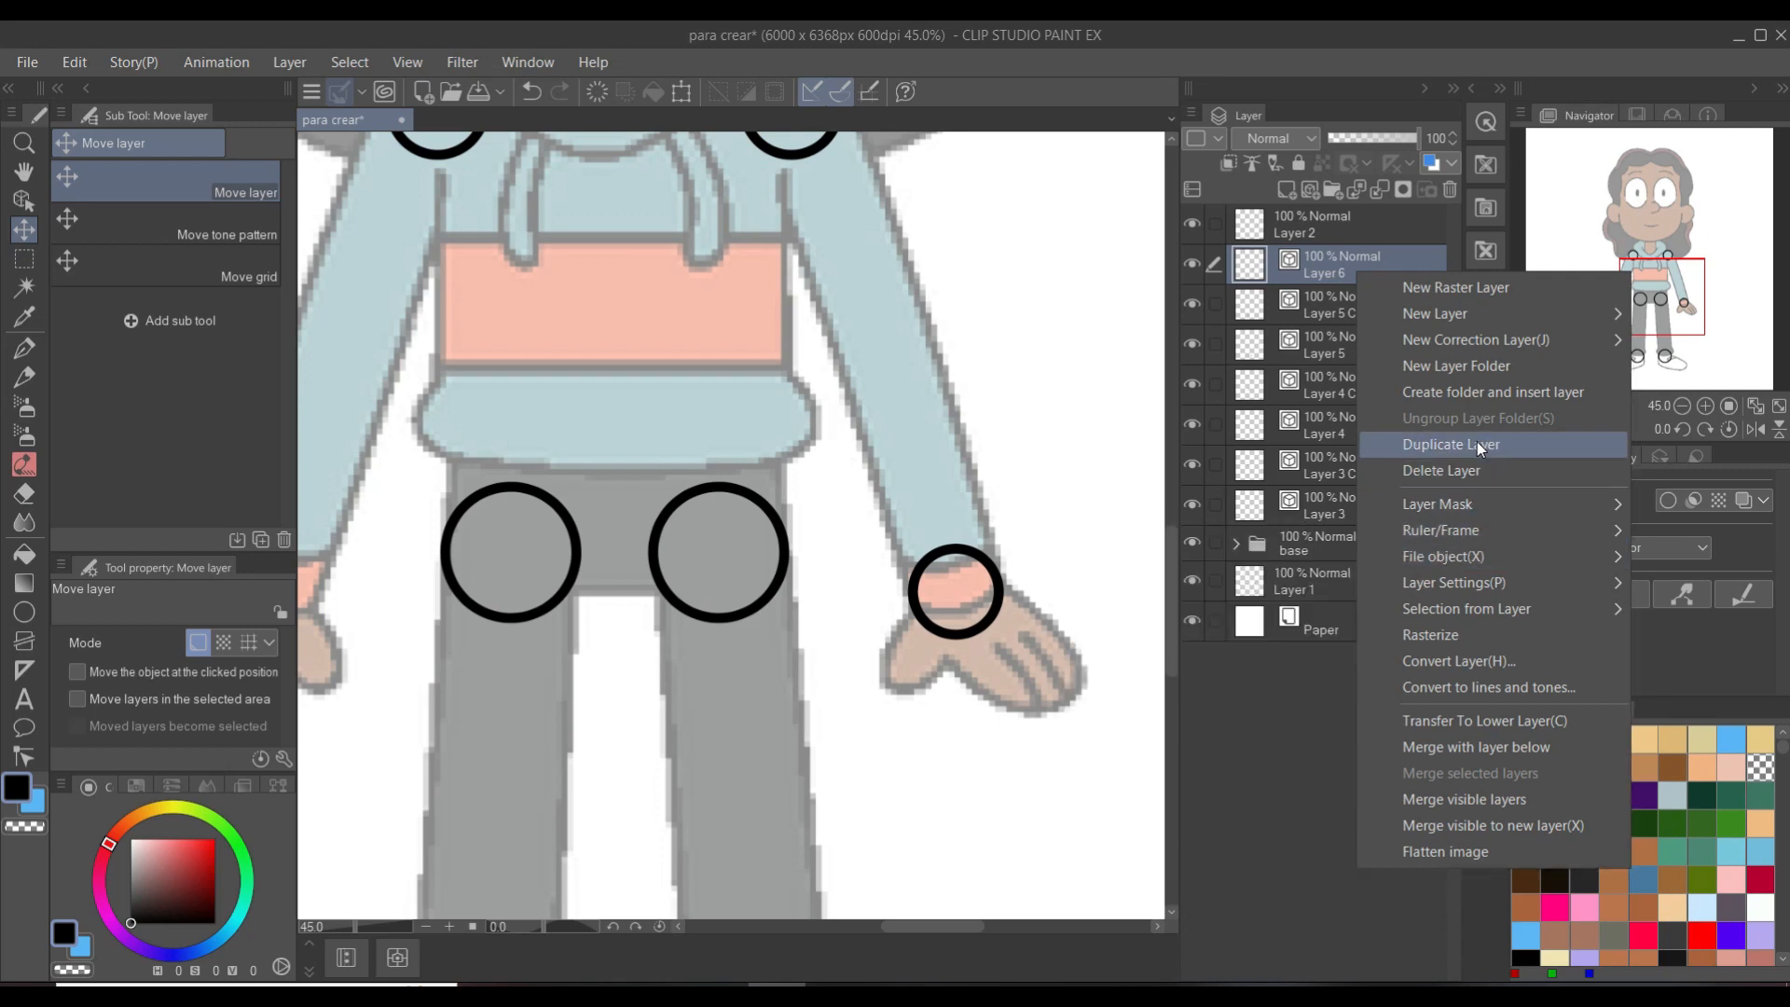
click(1476, 444)
drag(867, 640, 525, 630)
scroll(784, 625, up, 1)
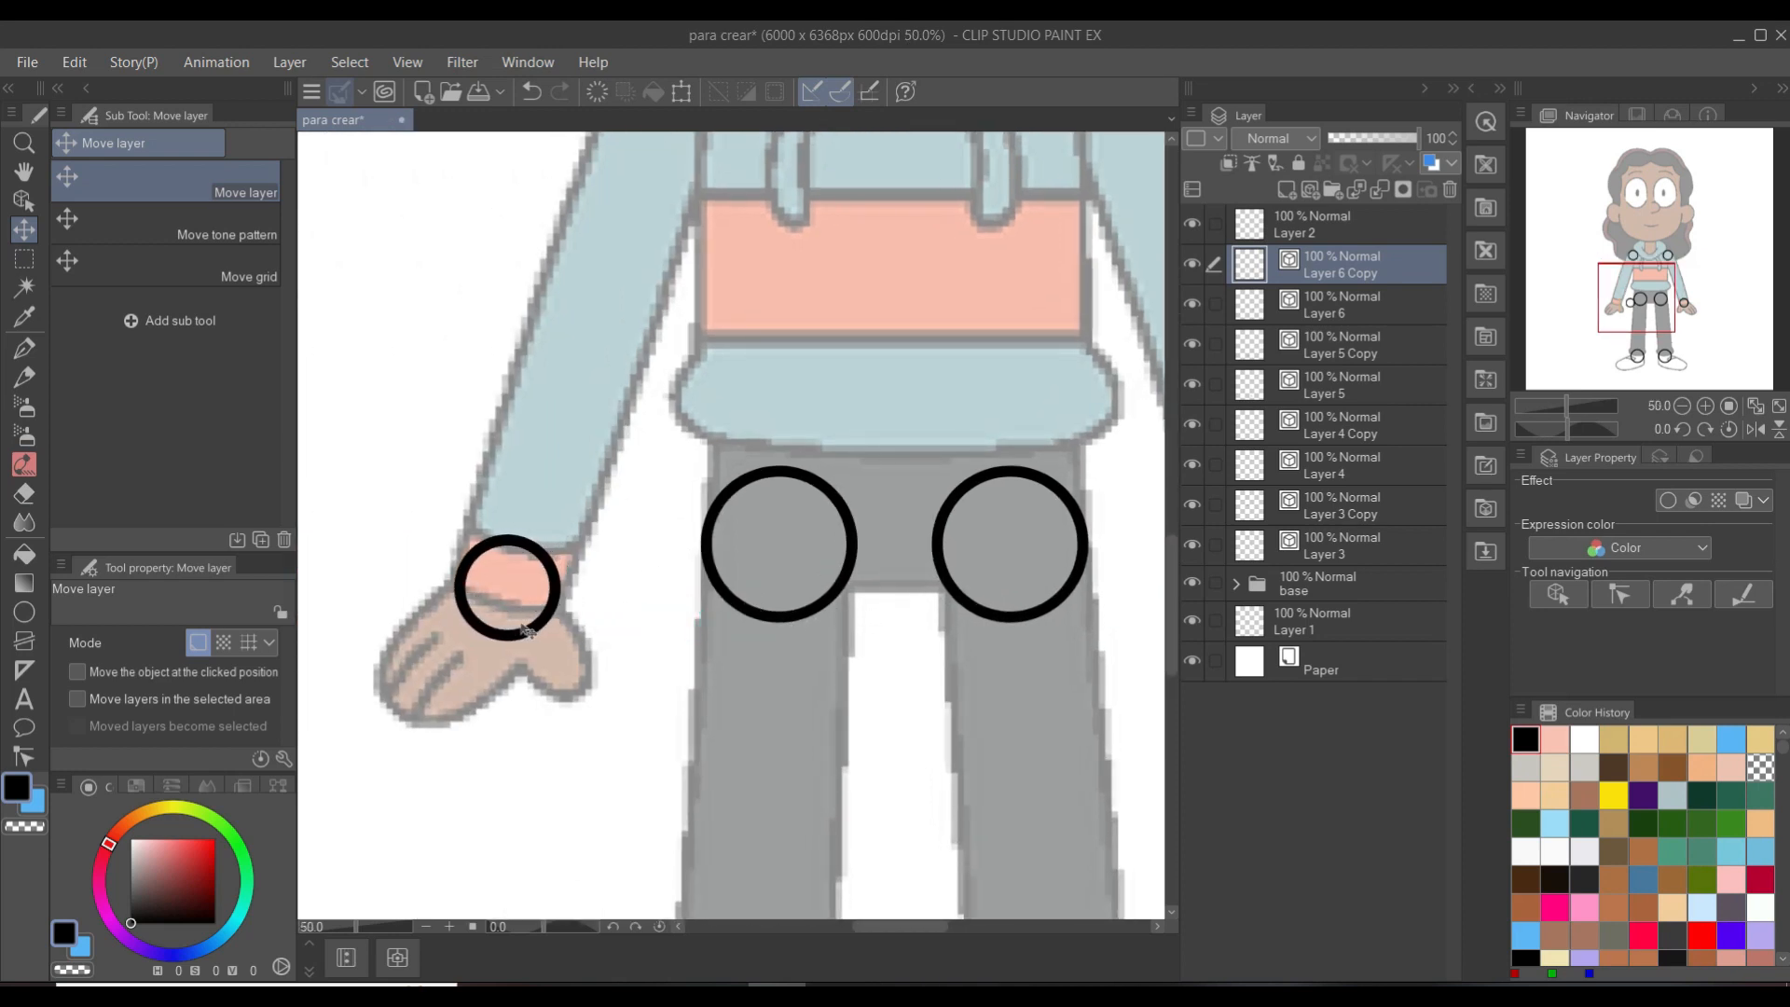
- Add a new vector layer and draw a black circle about as wide as the sleeve near the character's left elbow with the Ellipse tool
scroll(527, 631, down, 5)
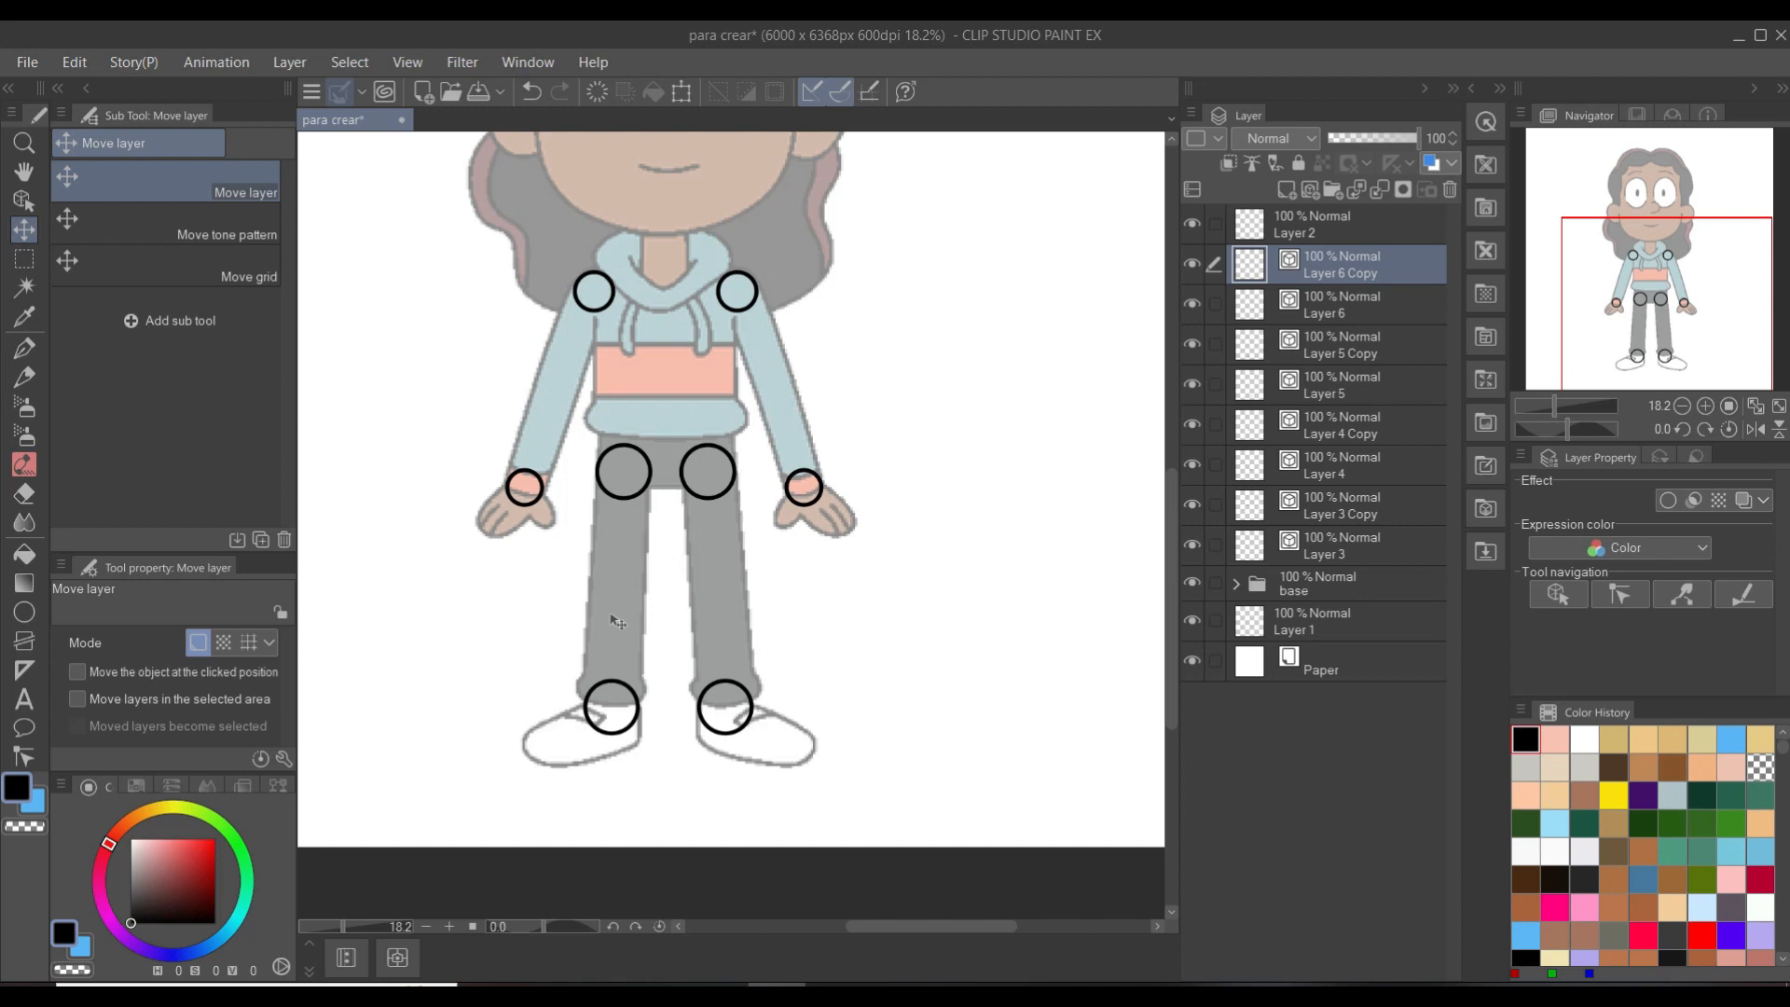
click(1305, 192)
scroll(764, 225, up, 5)
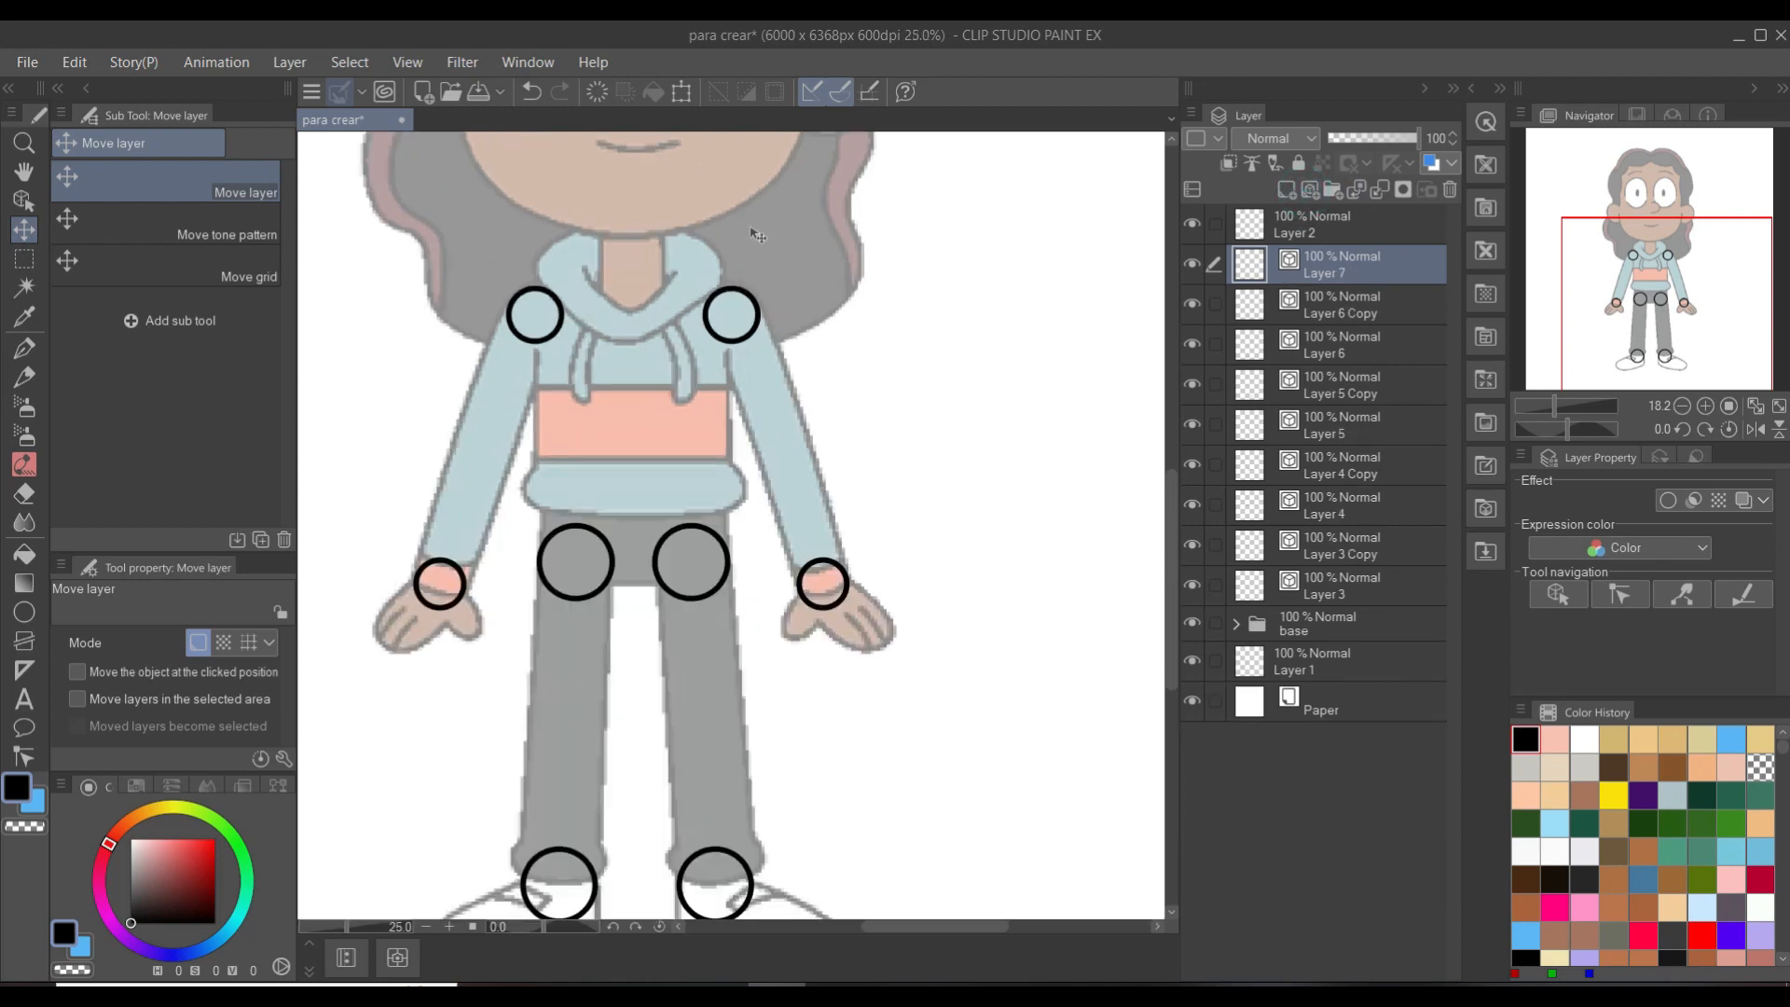
scroll(733, 440, up, 1)
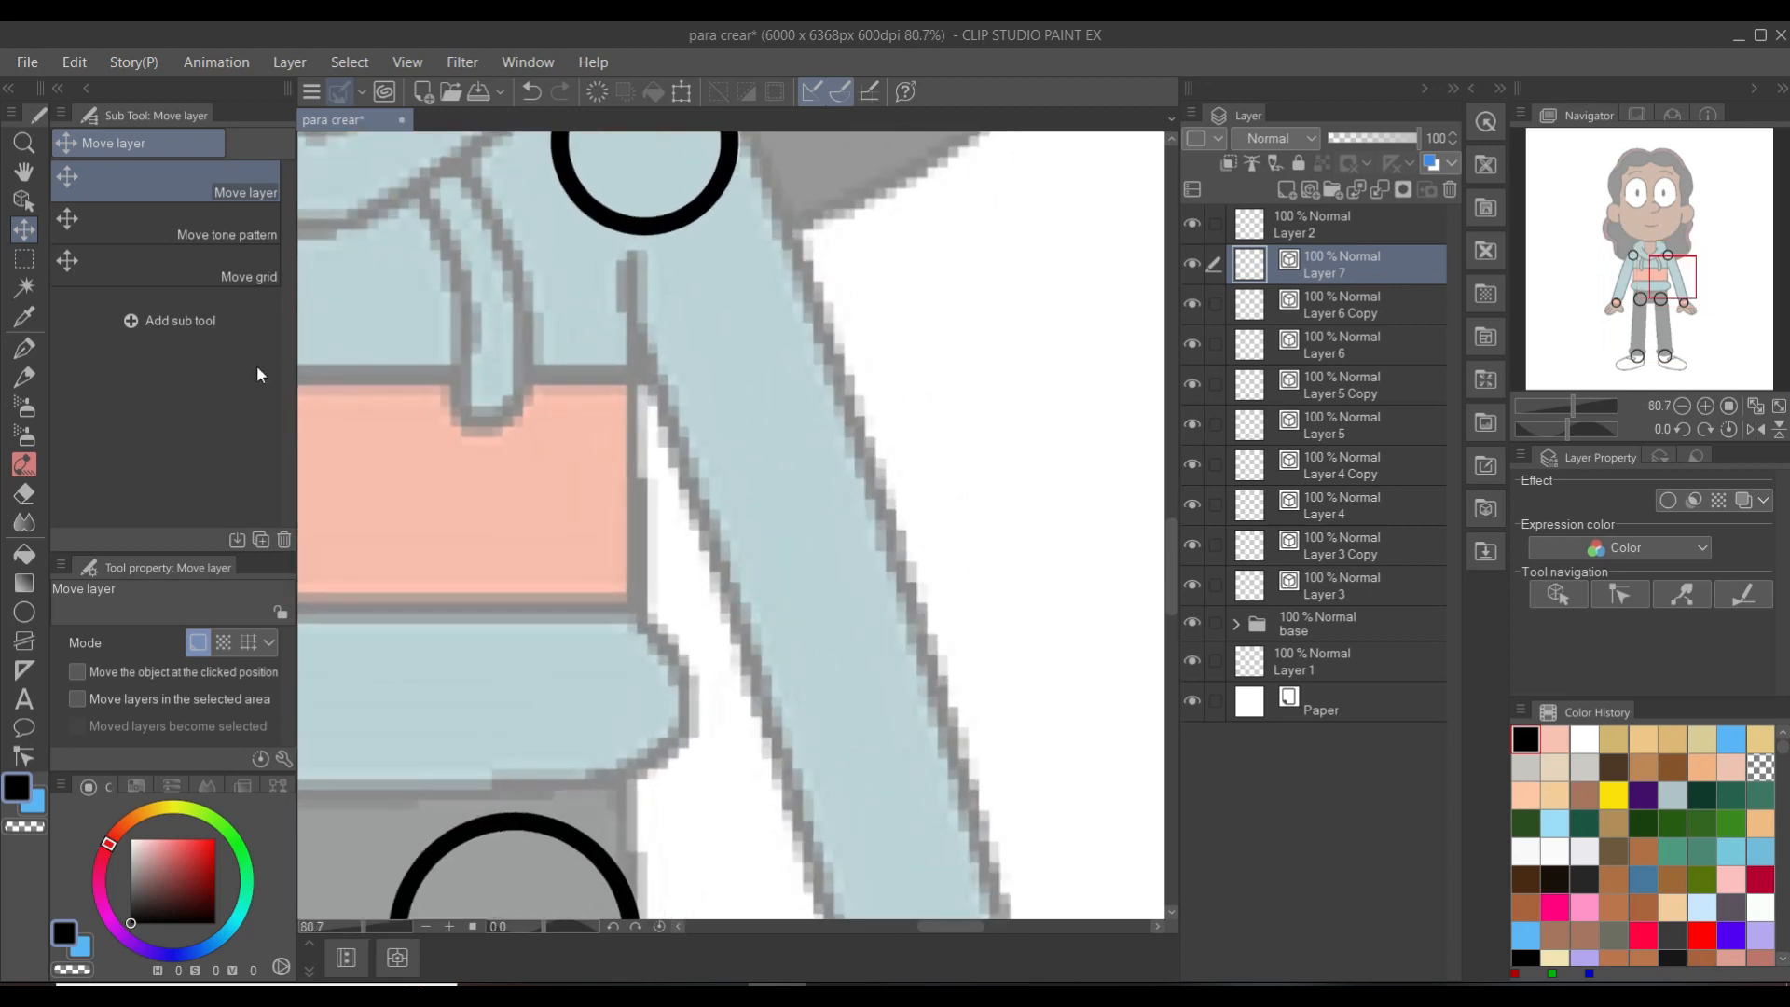
click(27, 619)
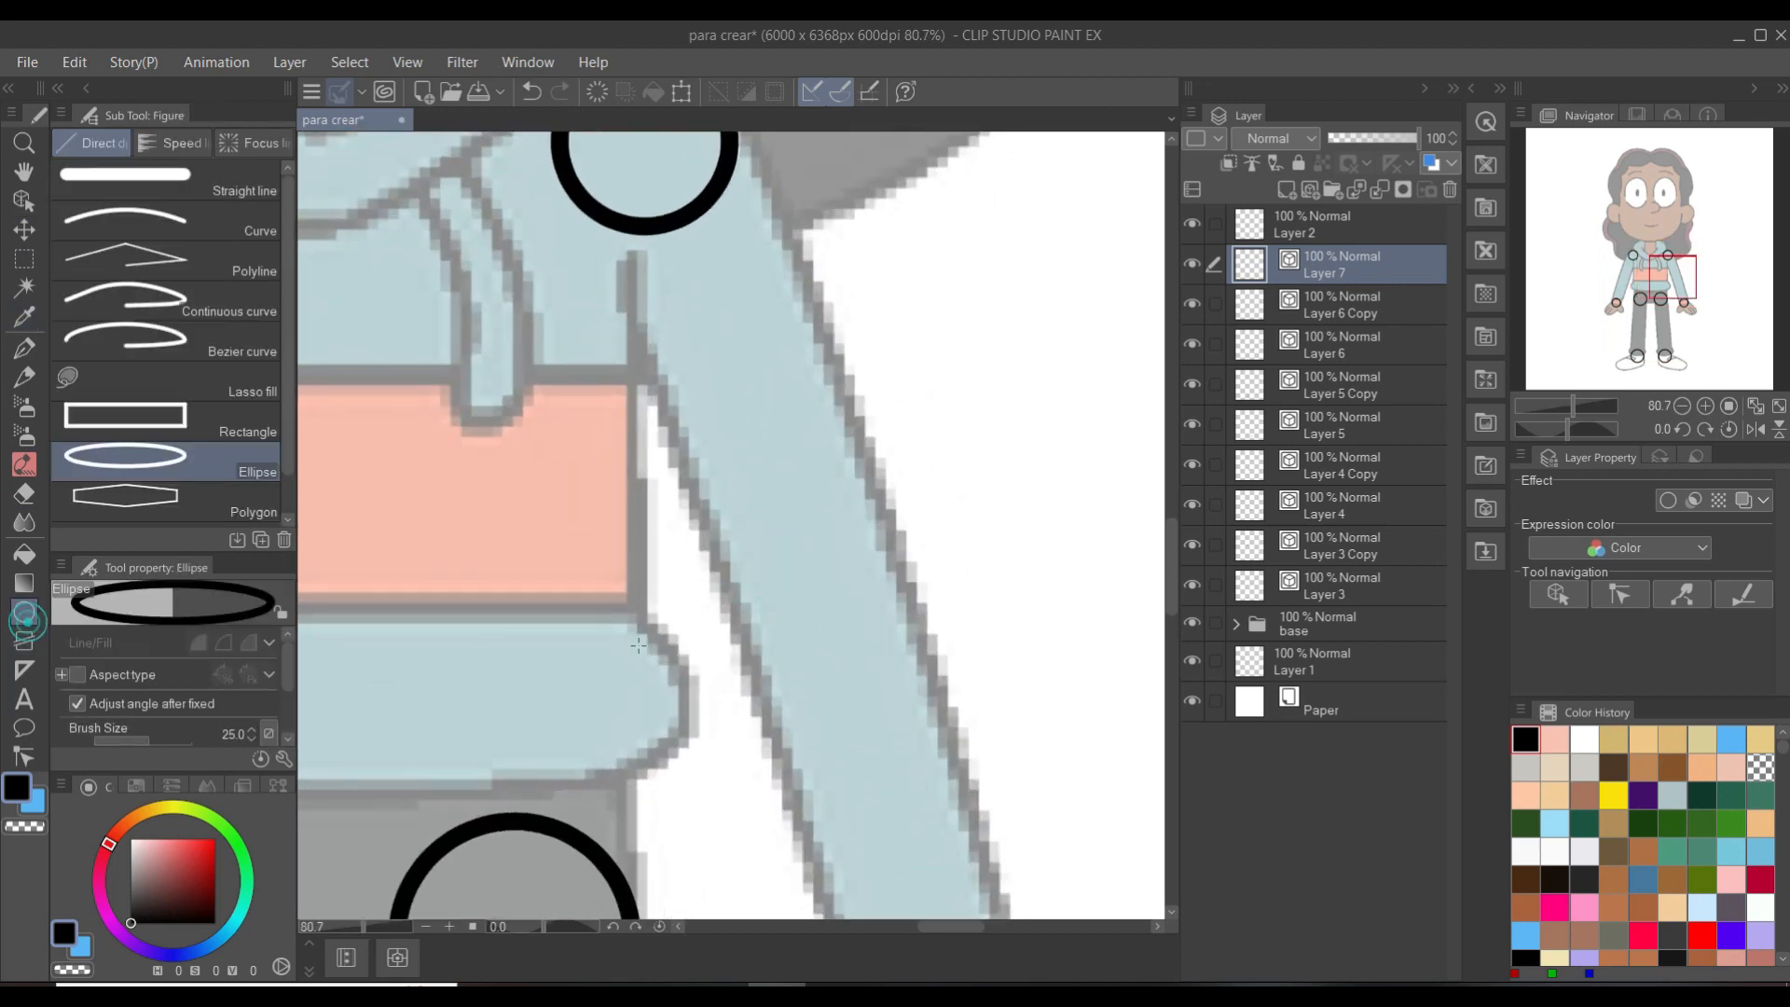
drag(862, 618, 846, 467)
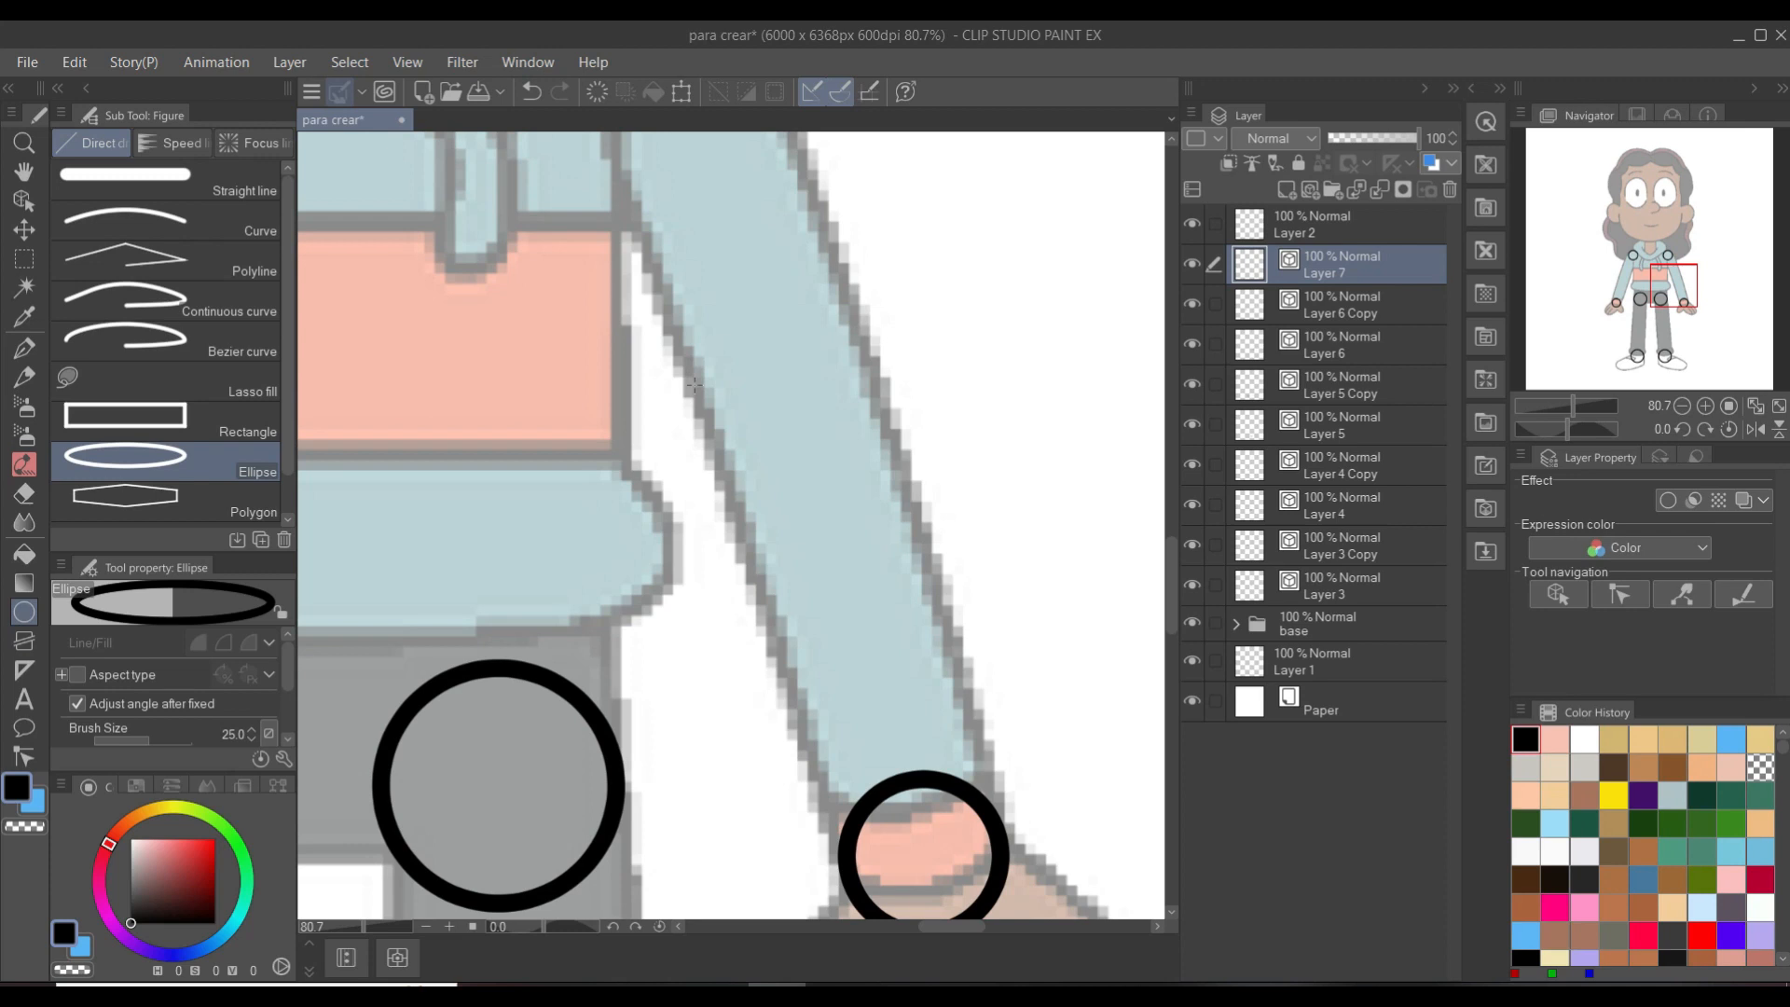
drag(694, 384, 878, 562)
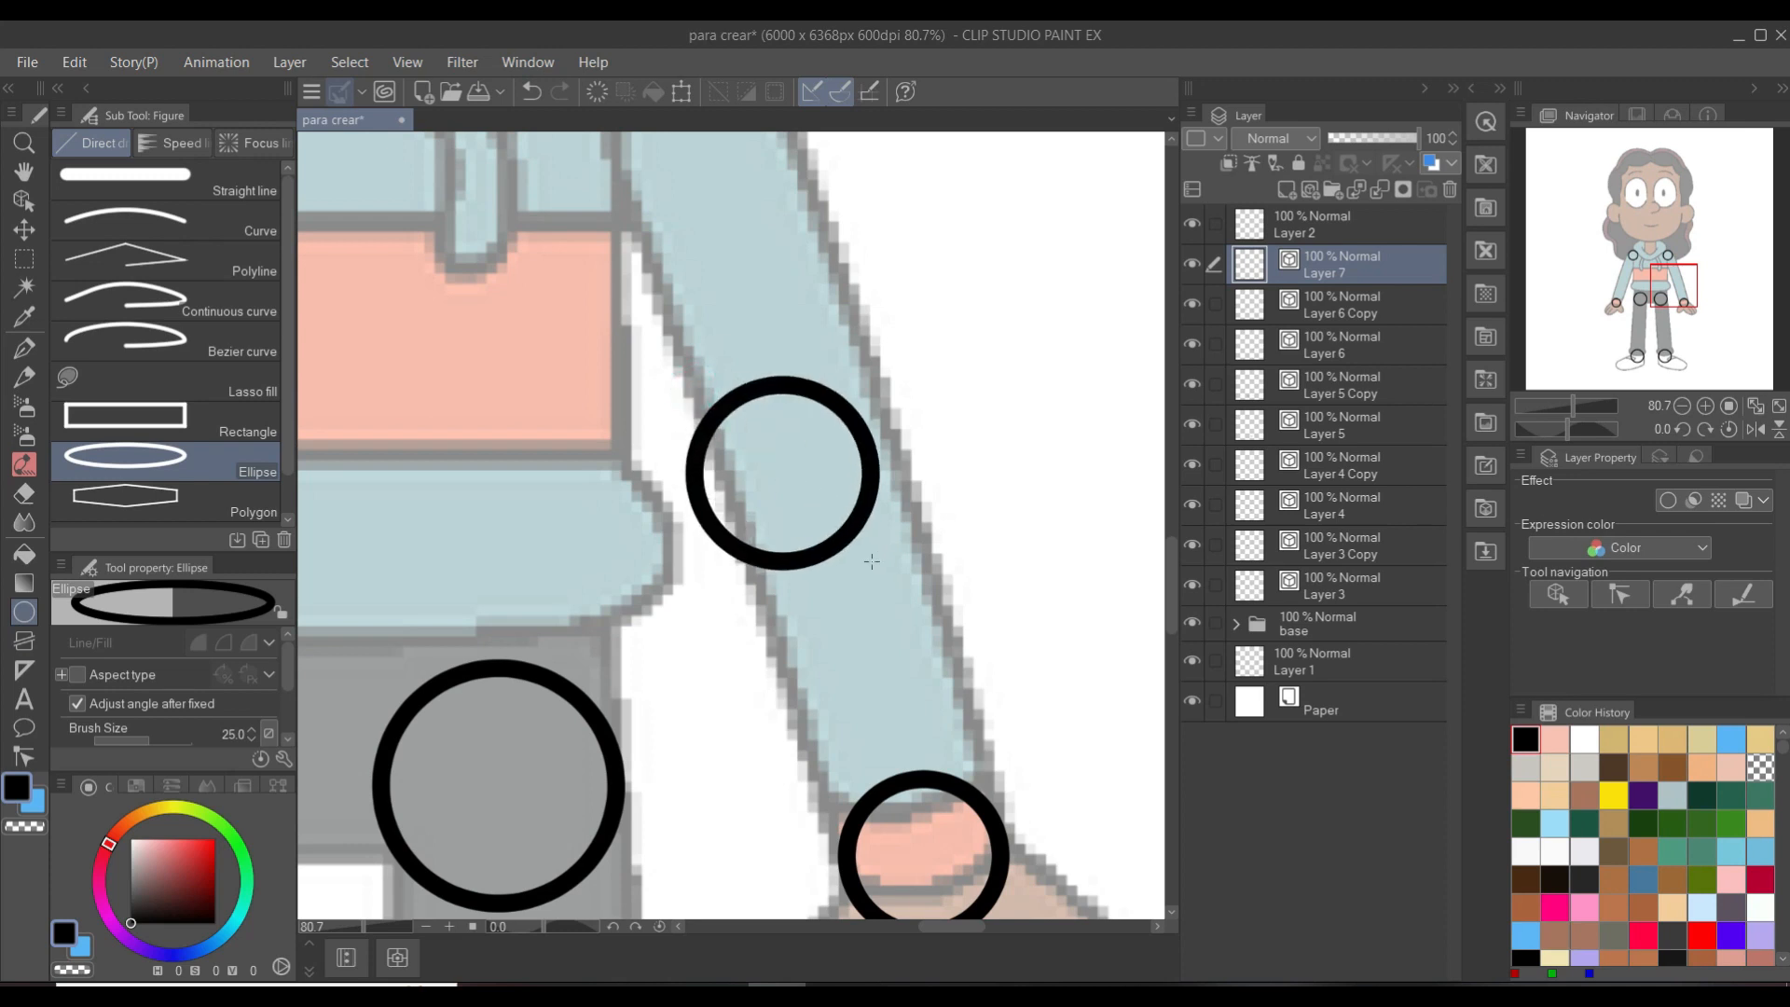
- Move the elbow circle up and outward until it sits centred between the edges of the left sleeve
key(k)
mouse_move(874, 562)
mouse_down()
mouse_move(911, 535)
mouse_move(890, 533)
mouse_up()
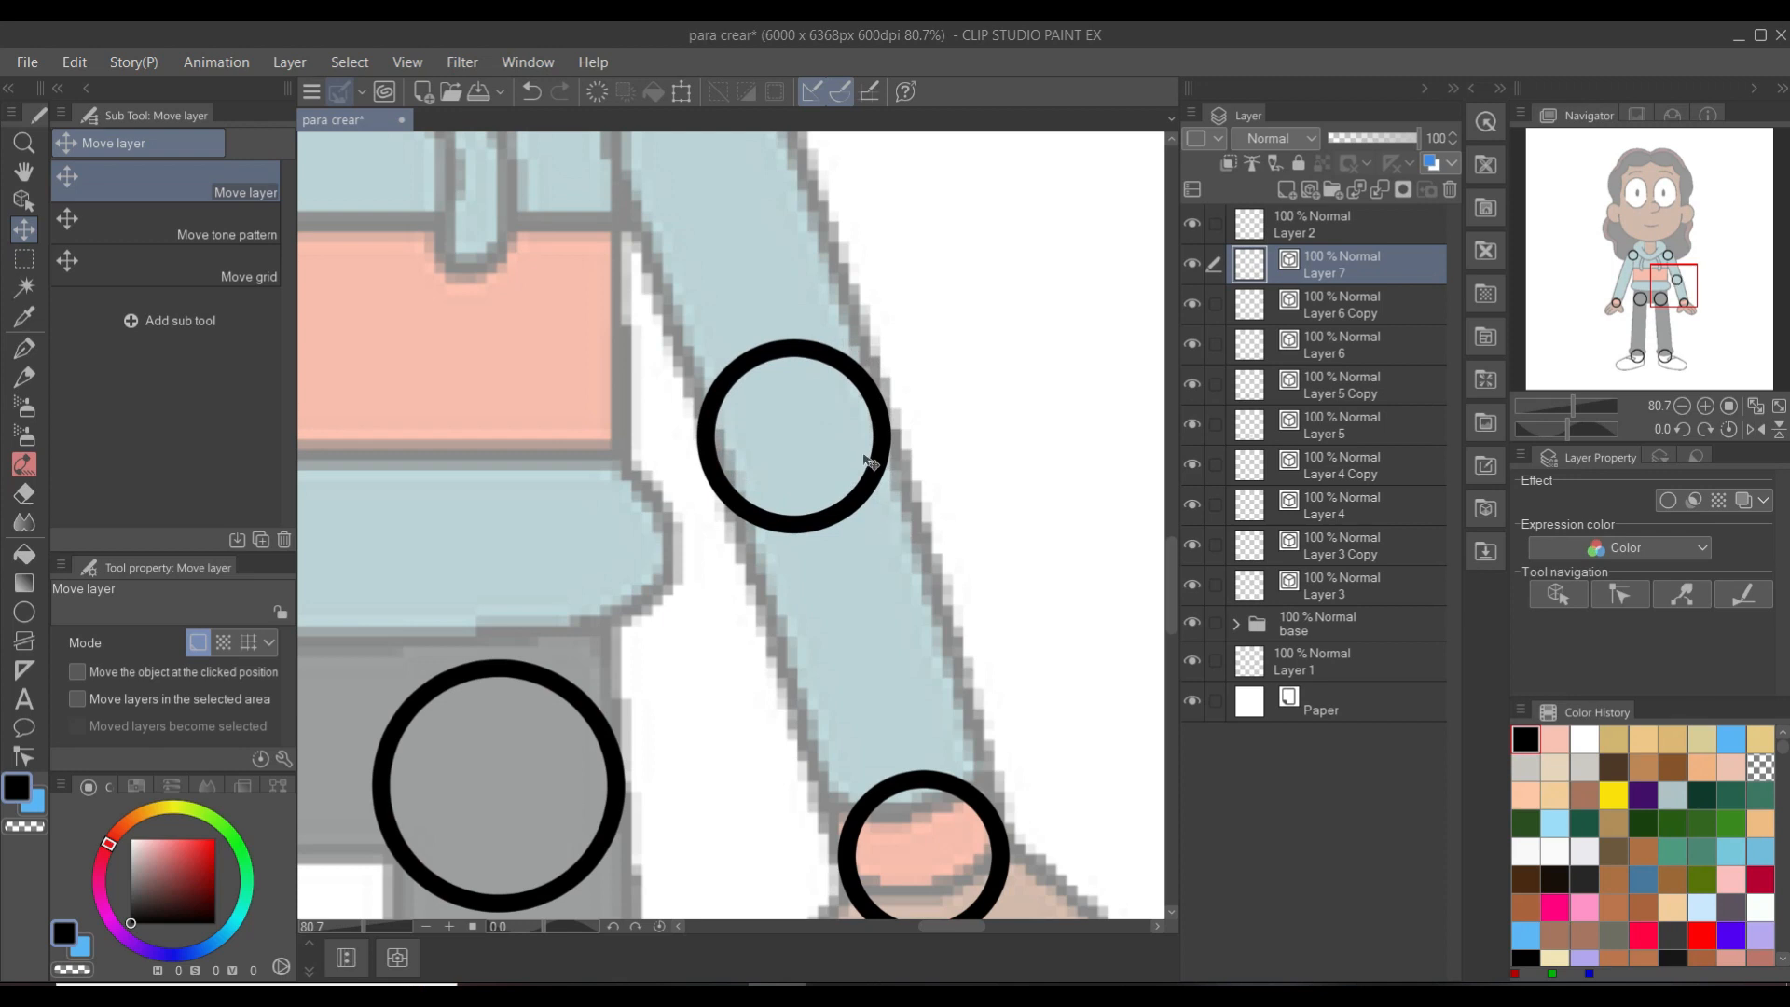
drag(785, 493, 788, 494)
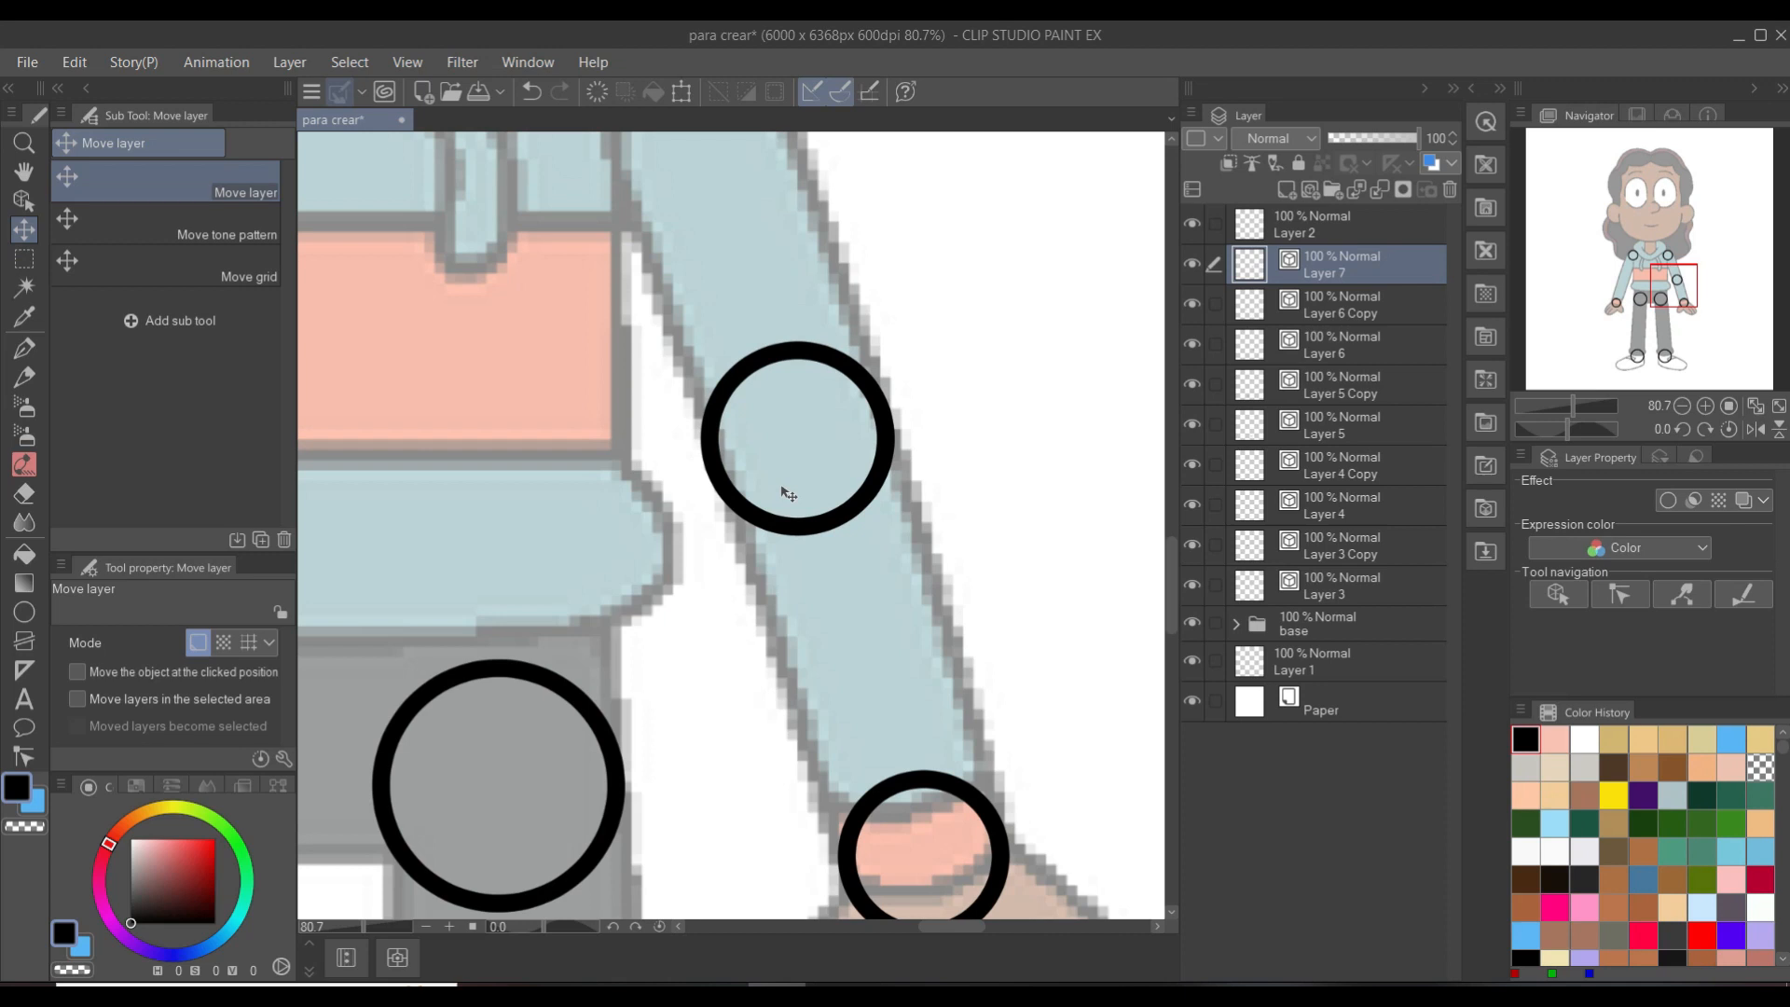
- Delete the left elbow circle and redraw it slightly smaller on the same layer, spanning the sleeve's width, with the Ellipse tool
key(Delete)
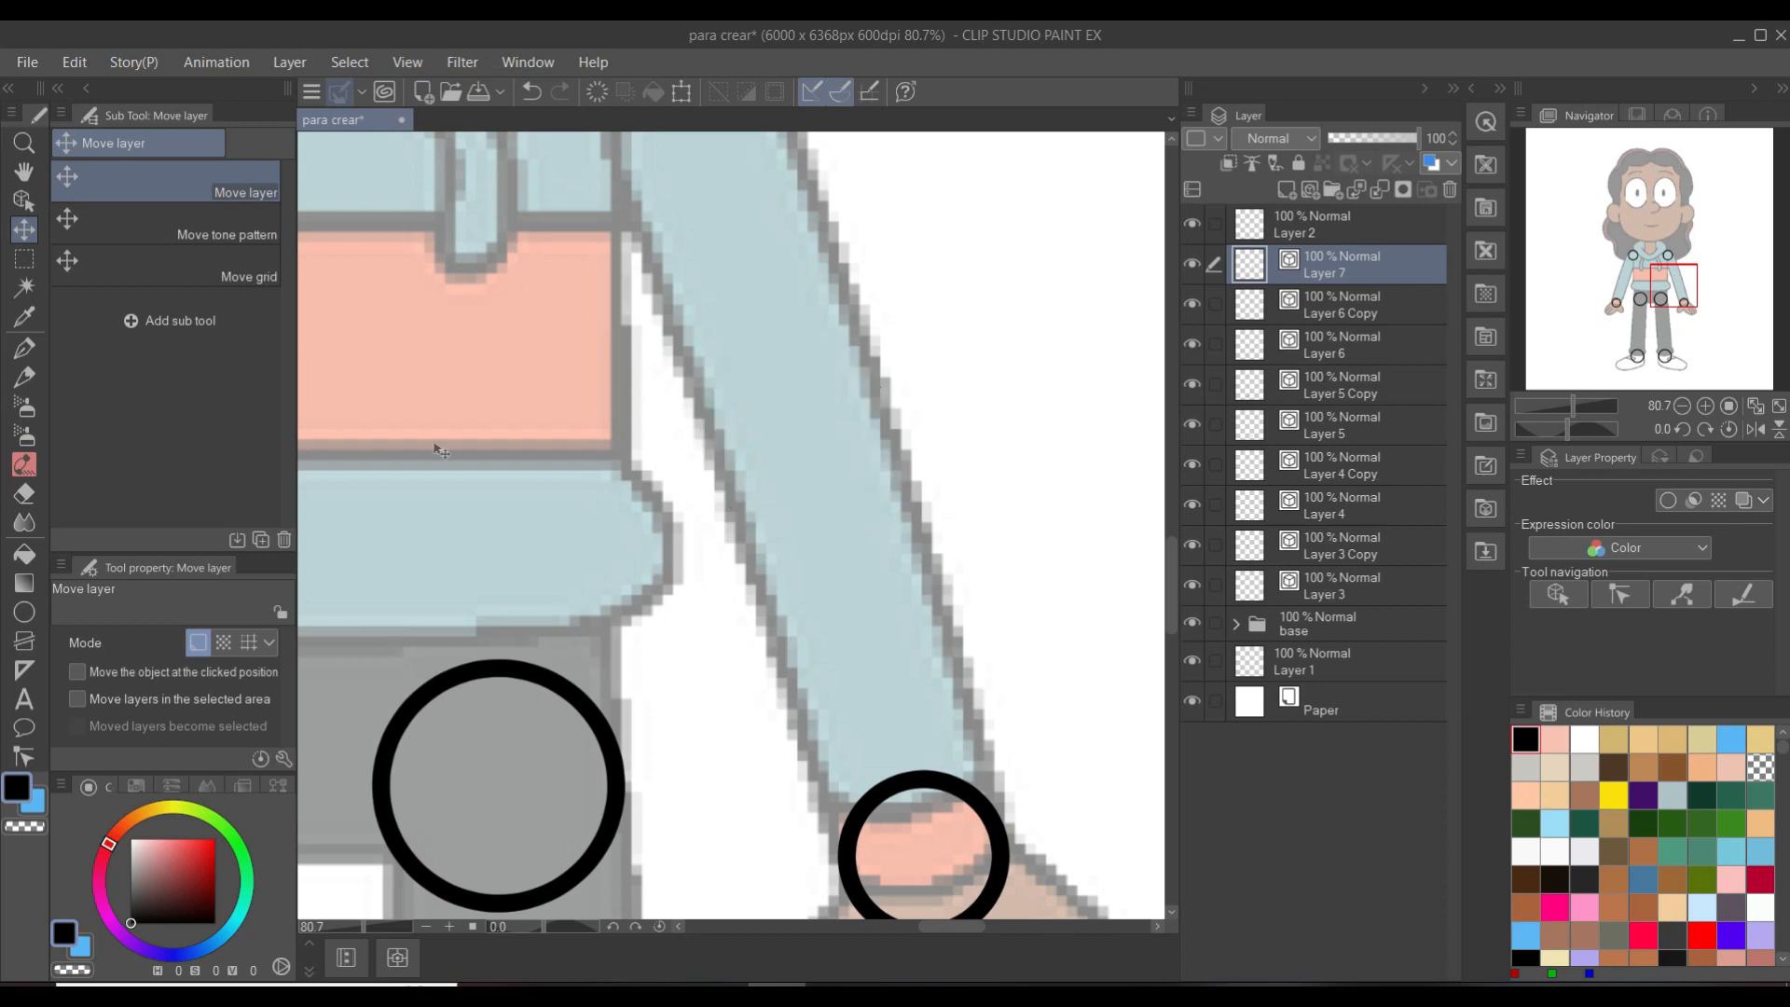
click(24, 612)
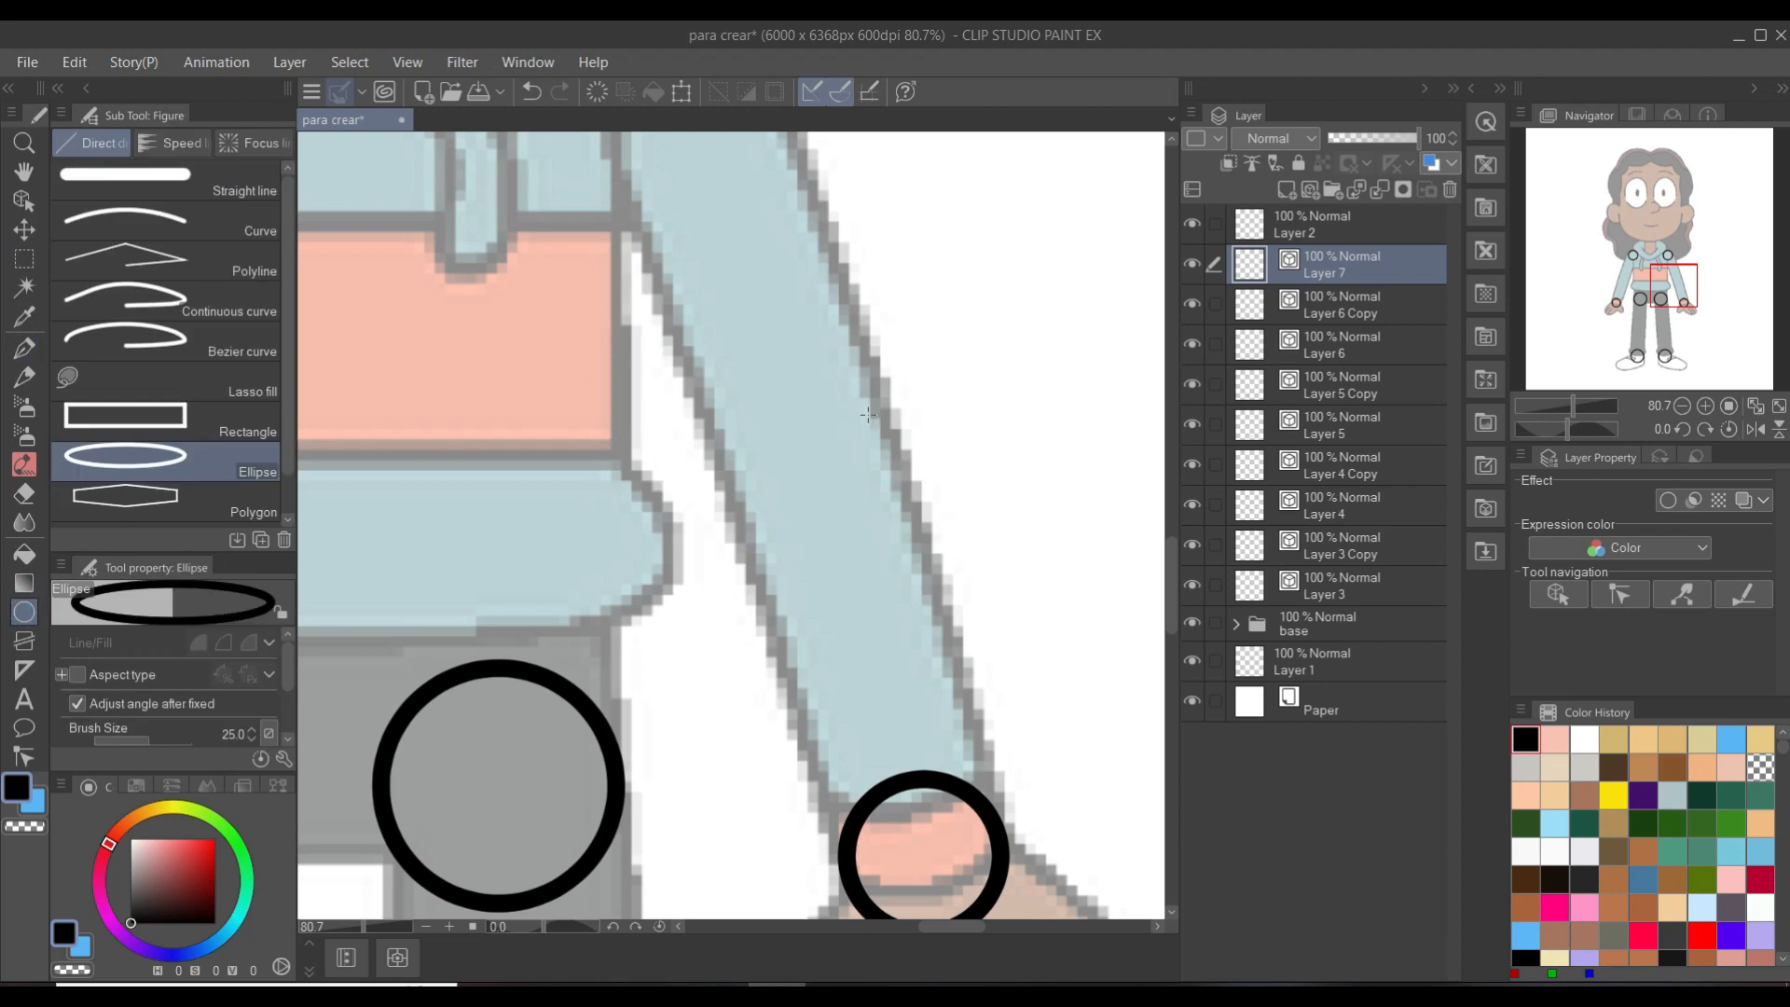
drag(737, 419, 901, 584)
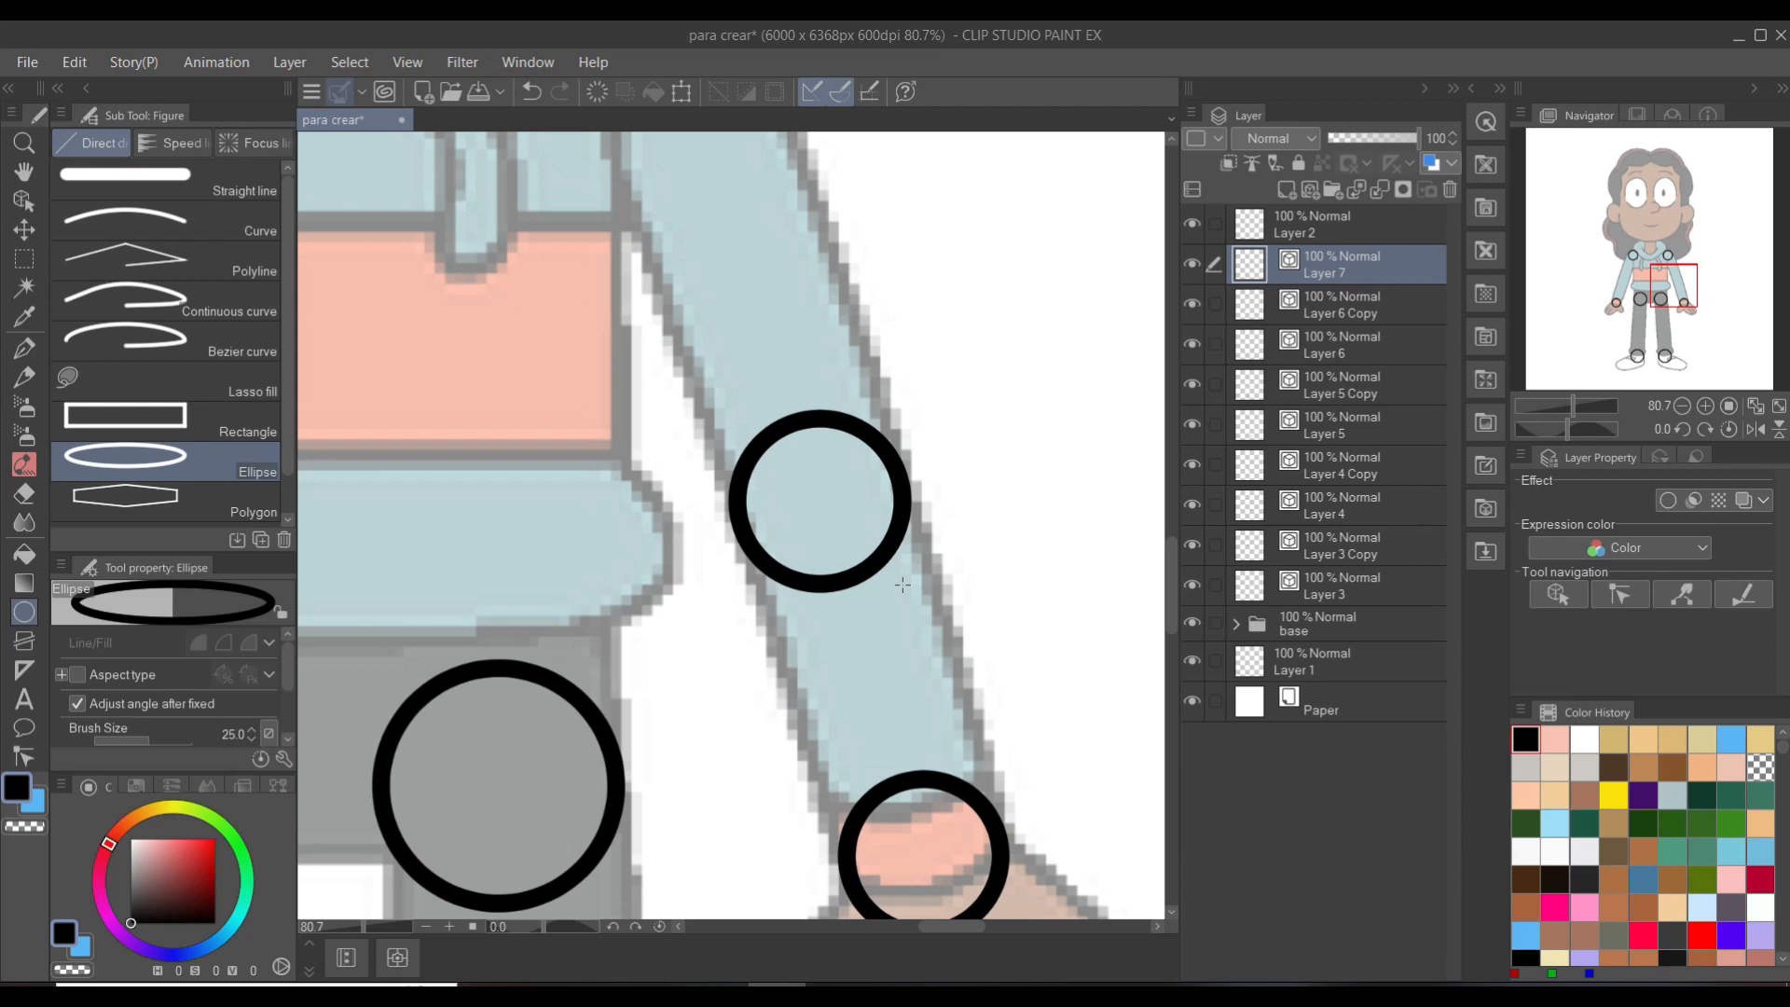
drag(903, 585, 905, 589)
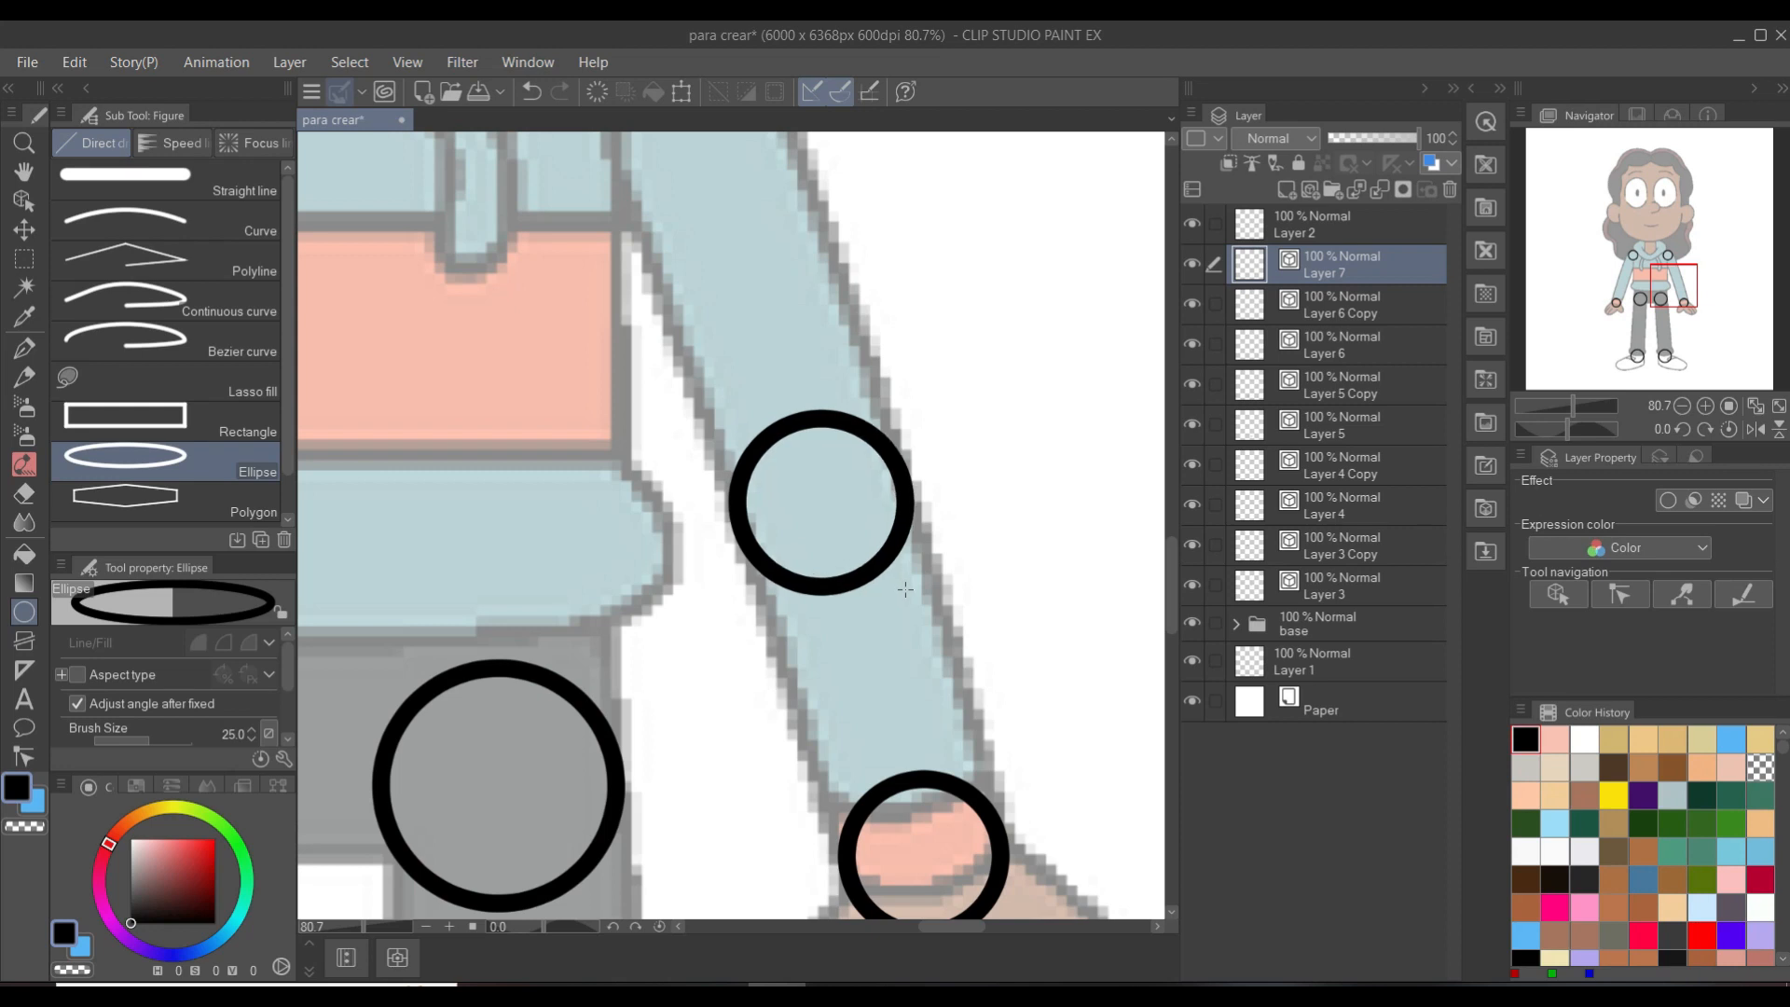
click(905, 589)
- Move the redrawn elbow circle up and slightly inward along the left sleeve until it sits centred between the sleeve's edges
key(k)
drag(913, 566, 902, 527)
scroll(903, 527, down, 5)
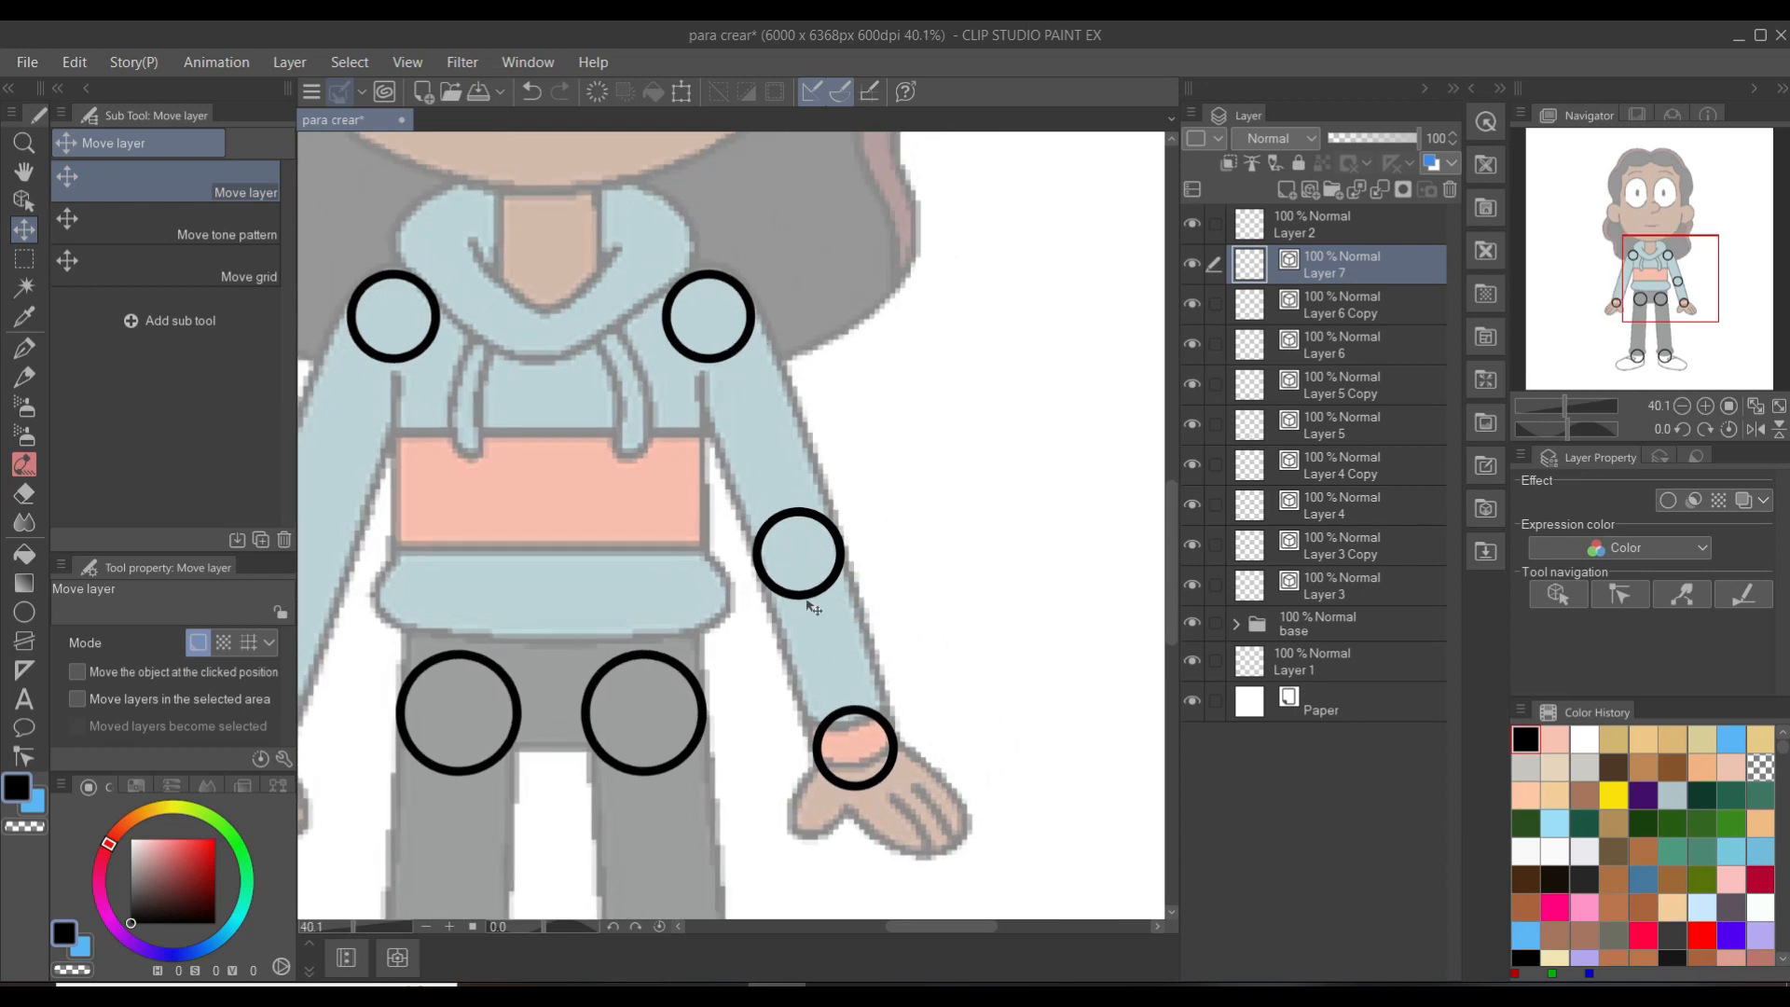
drag(809, 573, 803, 554)
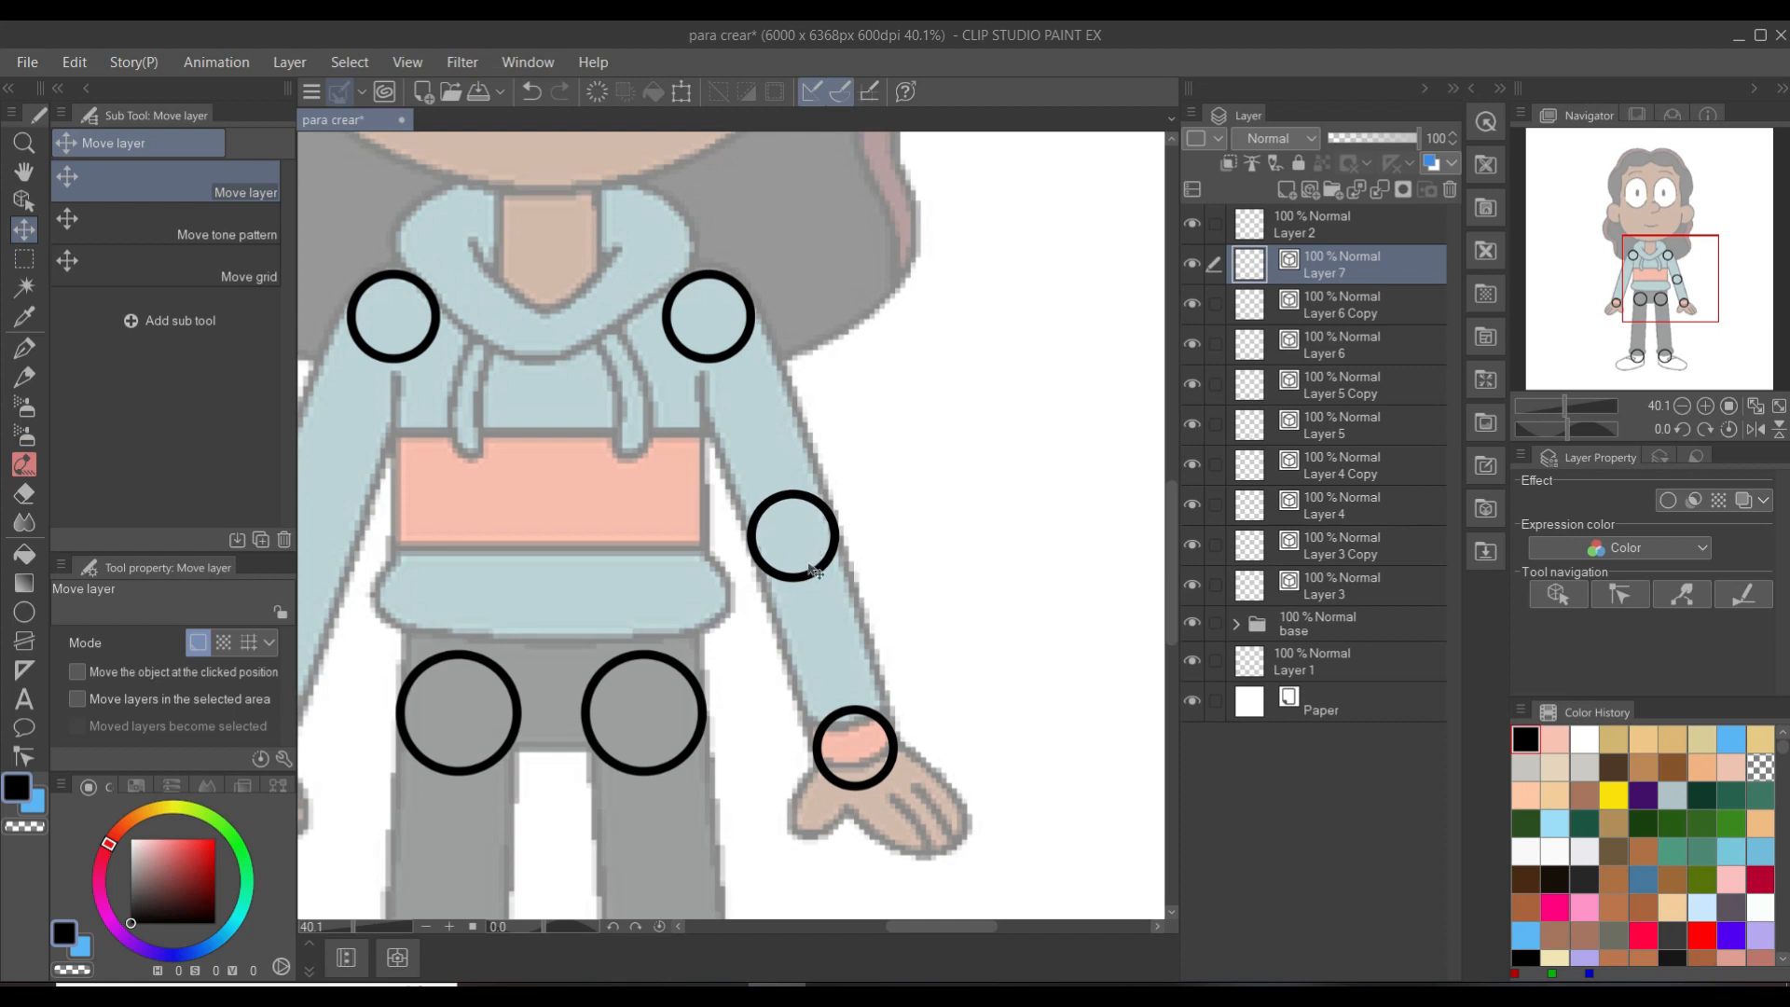
scroll(813, 570, down, 2)
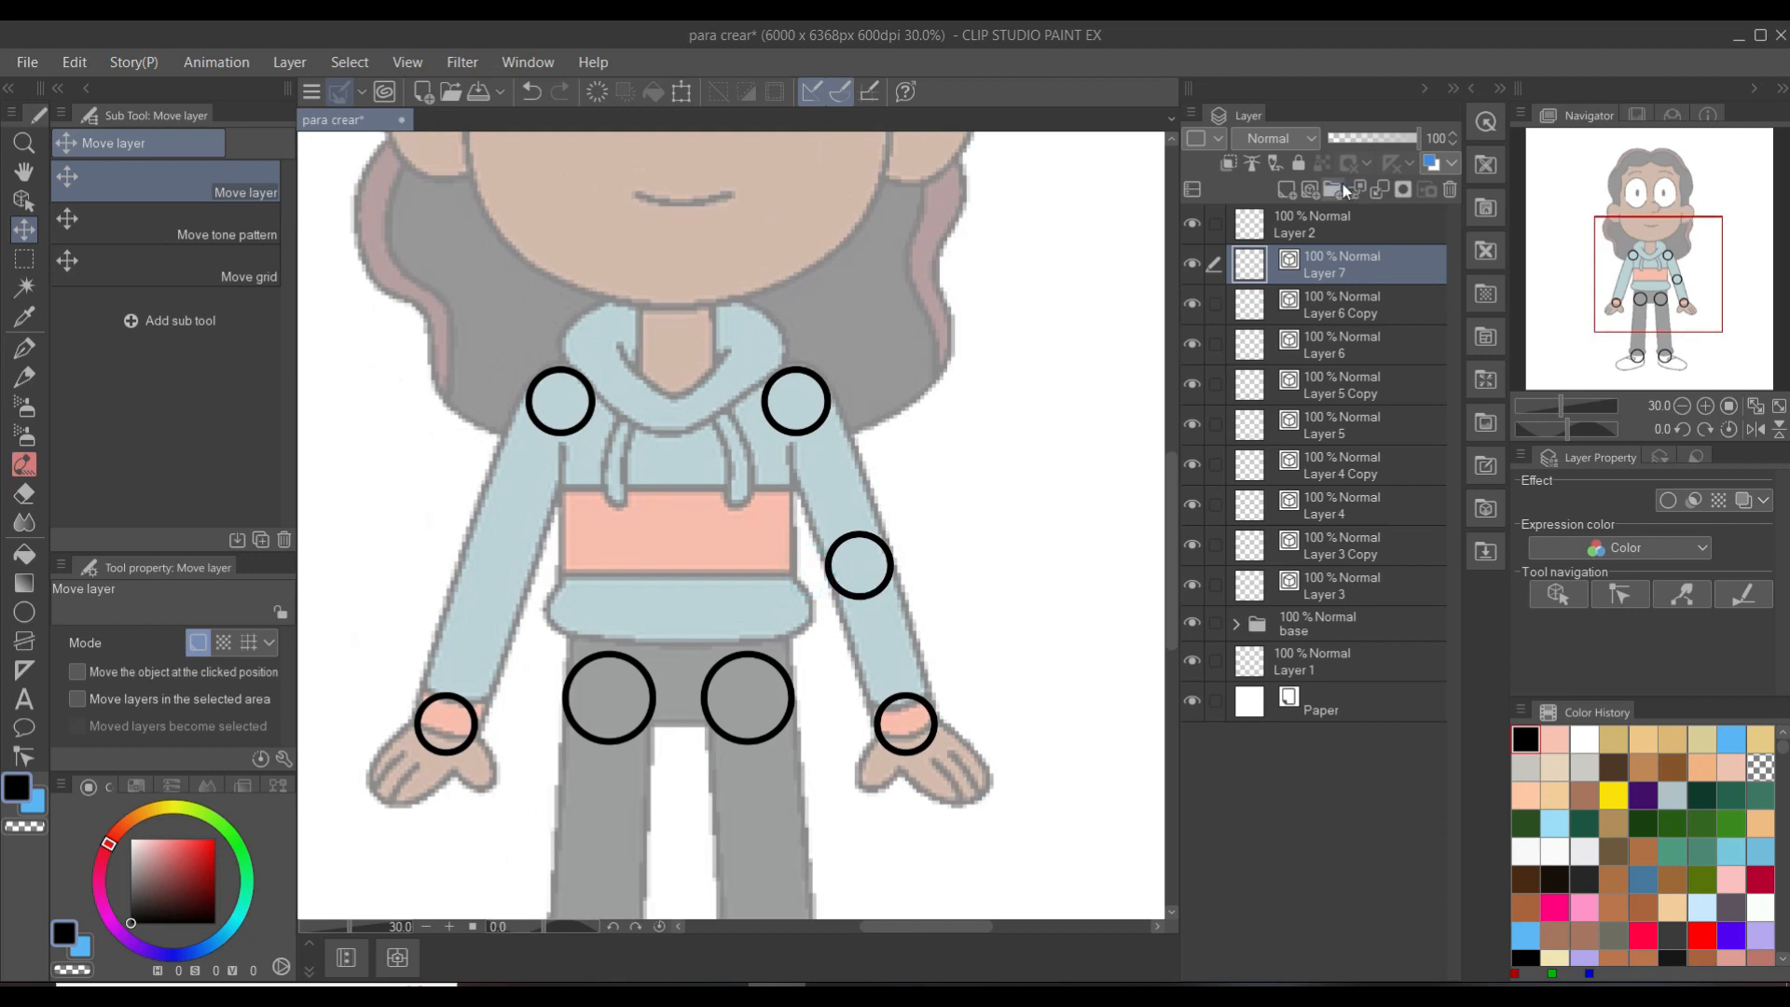
- Duplicate the left elbow circle's layer and move the copy straight across onto the character's right elbow
right_click(1301, 254)
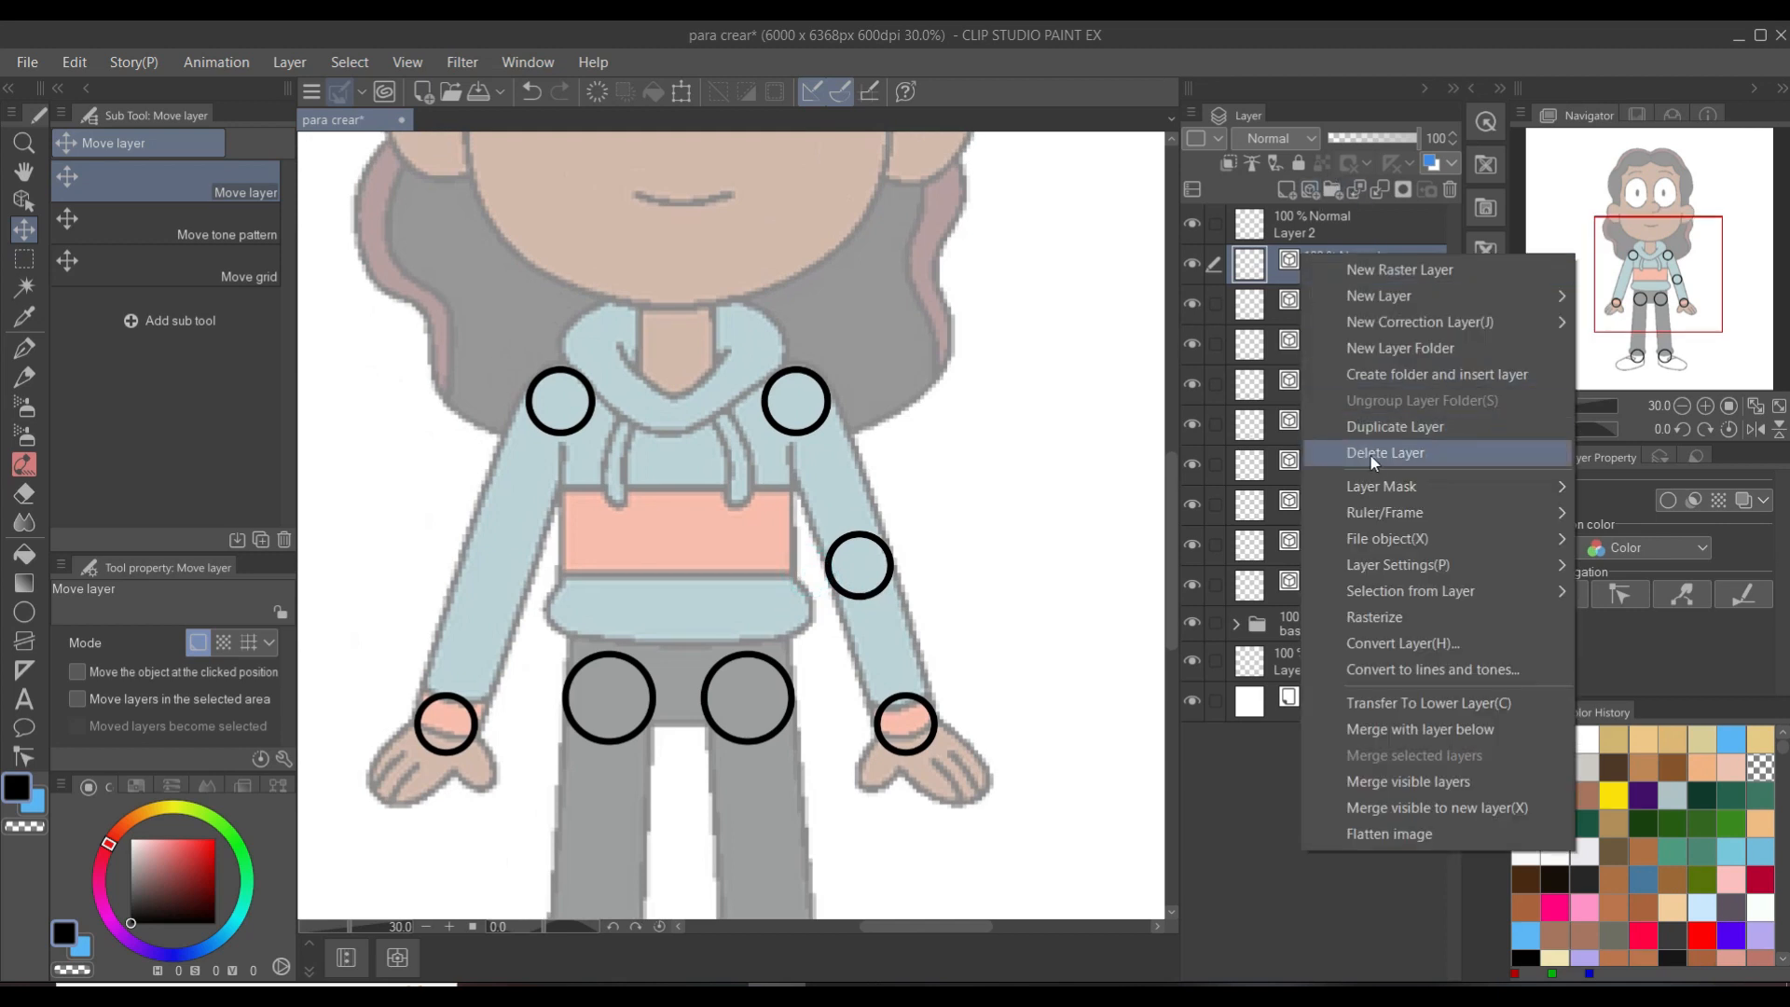
click(1376, 428)
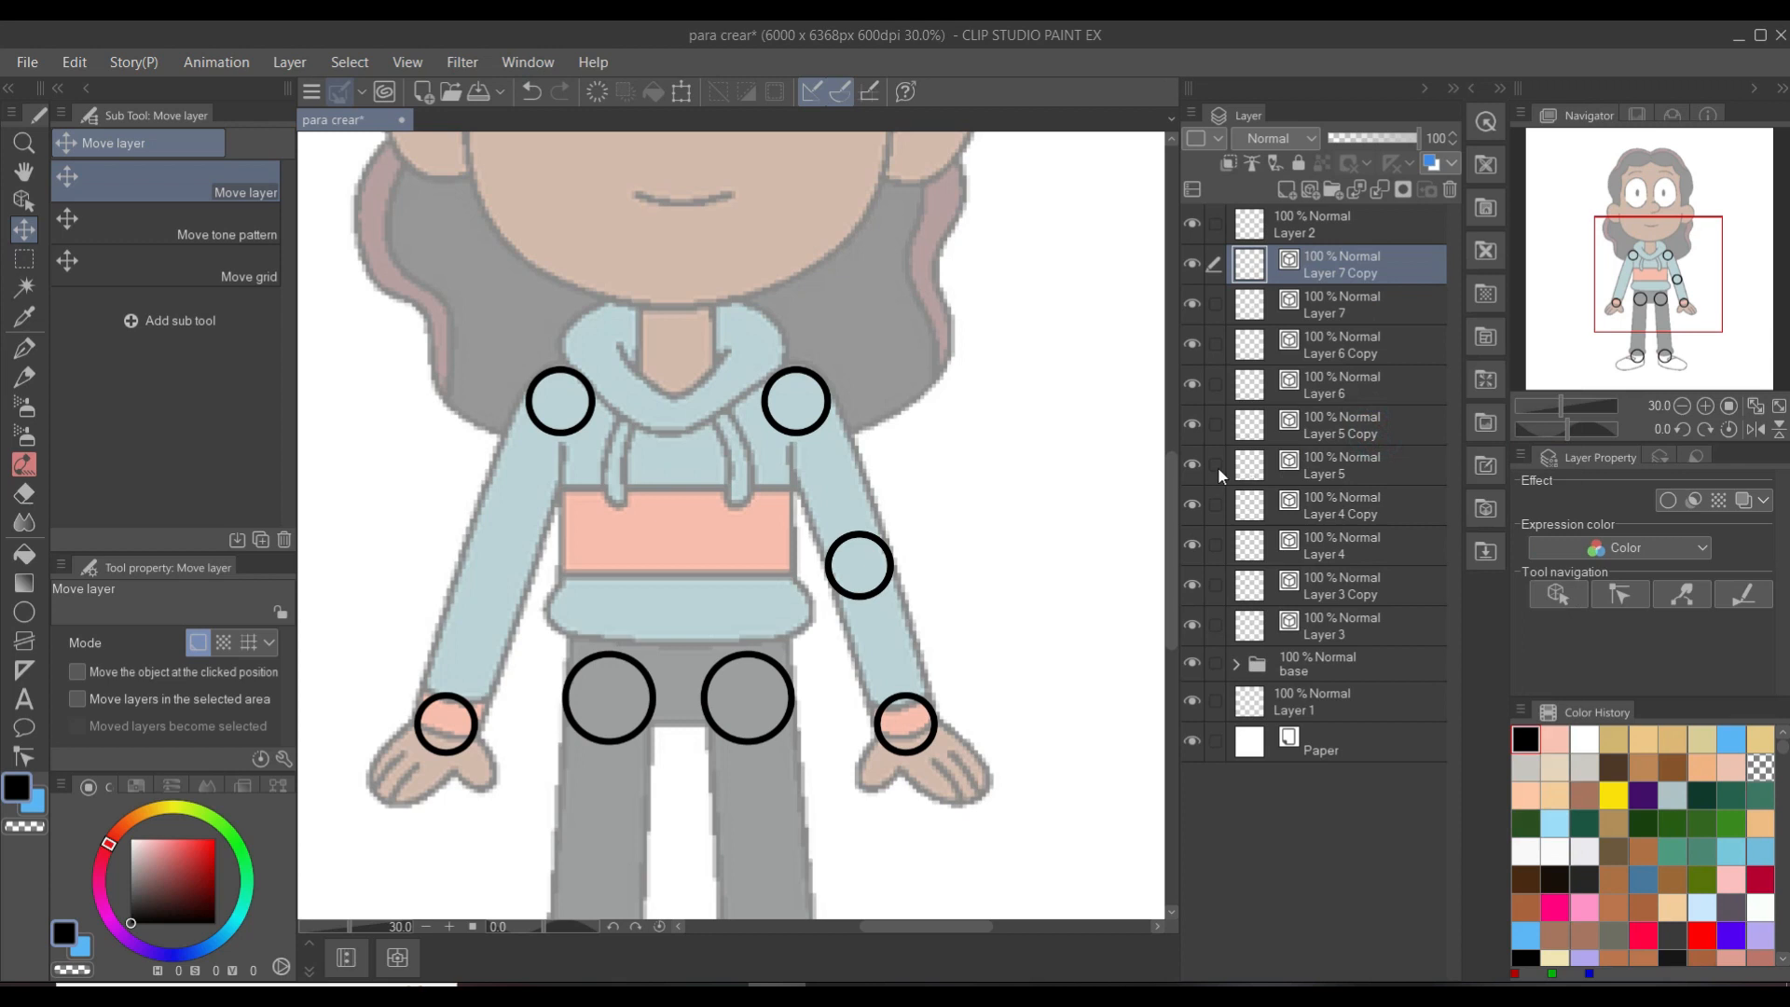
drag(880, 647, 515, 649)
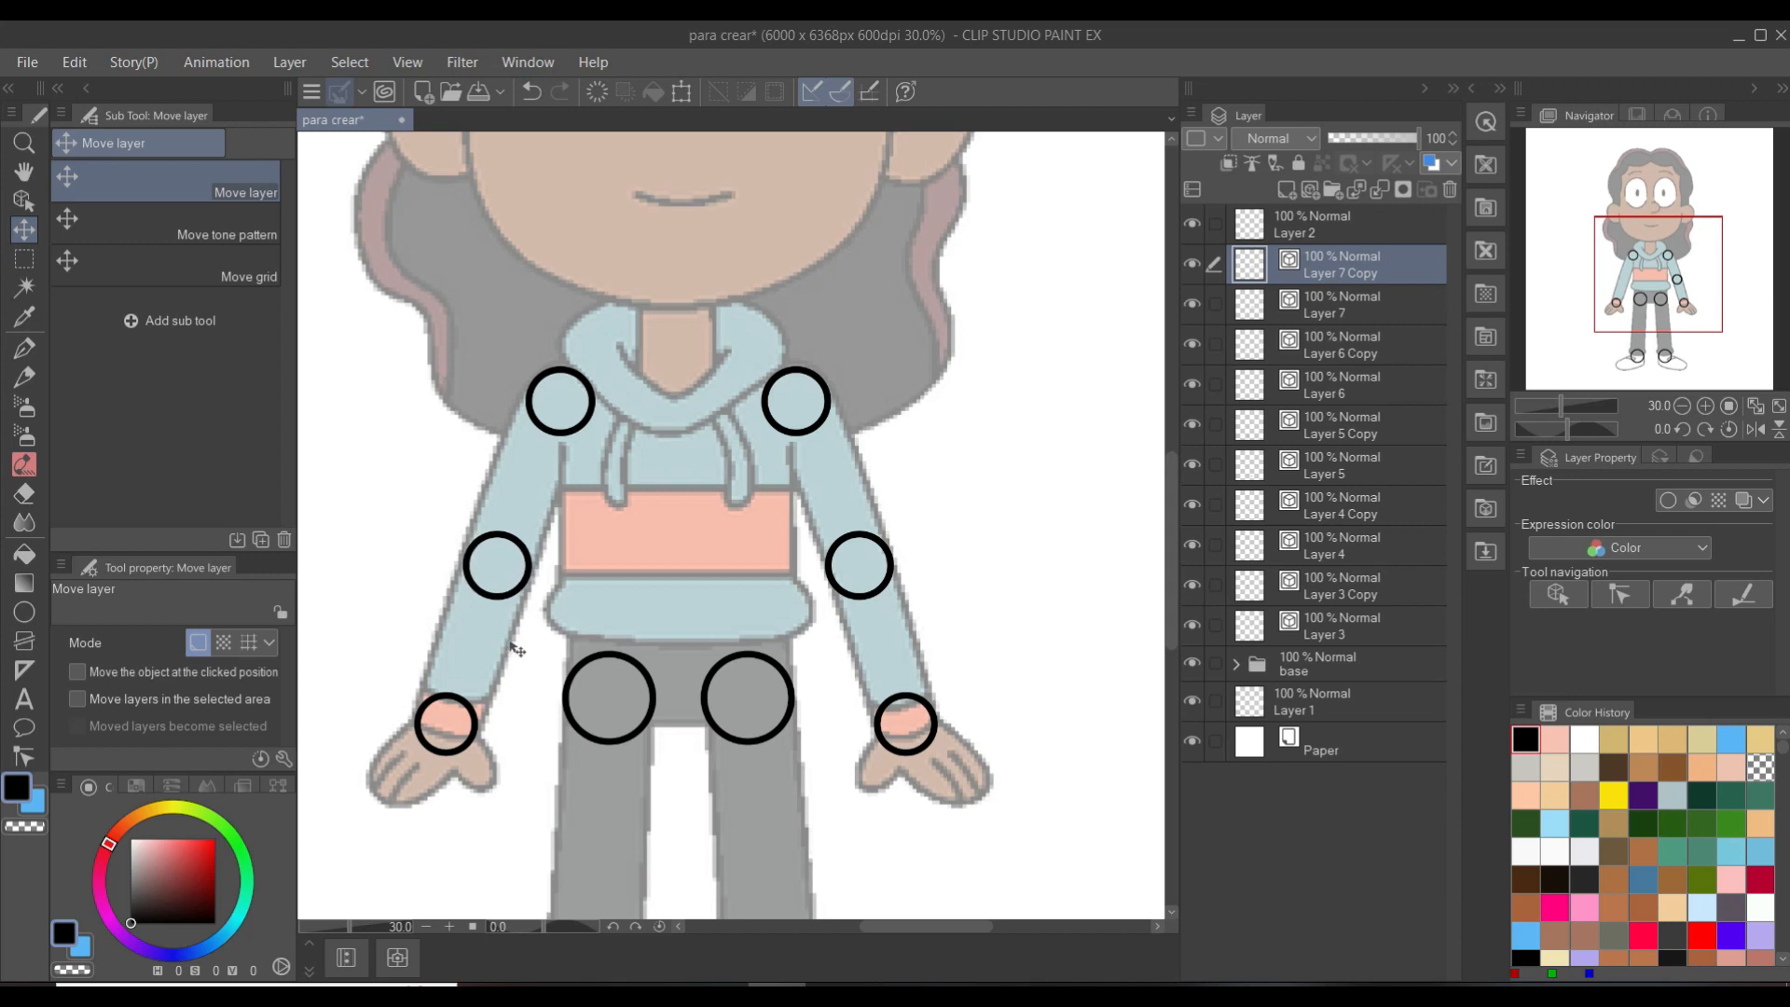
- Examine how both elbow circles fit between the sleeve edges and line up with each other and the shoulder circles
scroll(372, 659, up, 4)
drag(393, 656, 513, 566)
scroll(513, 566, up, 1)
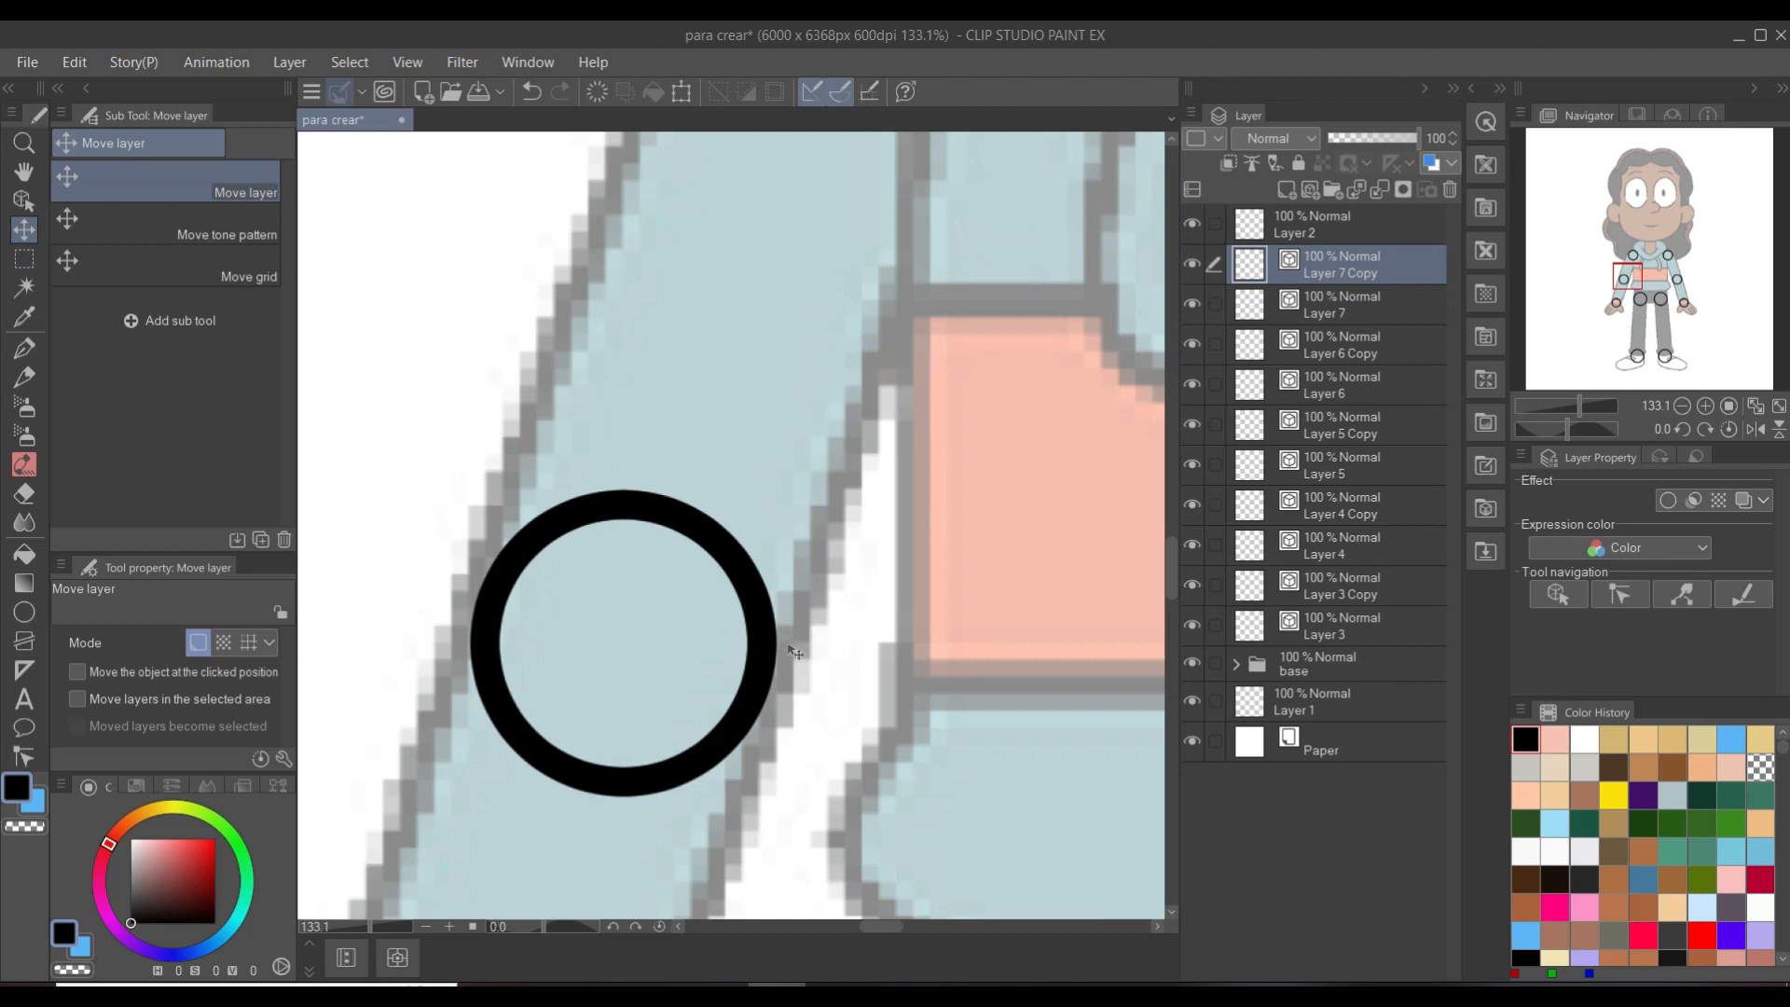
scroll(710, 537, down, 1)
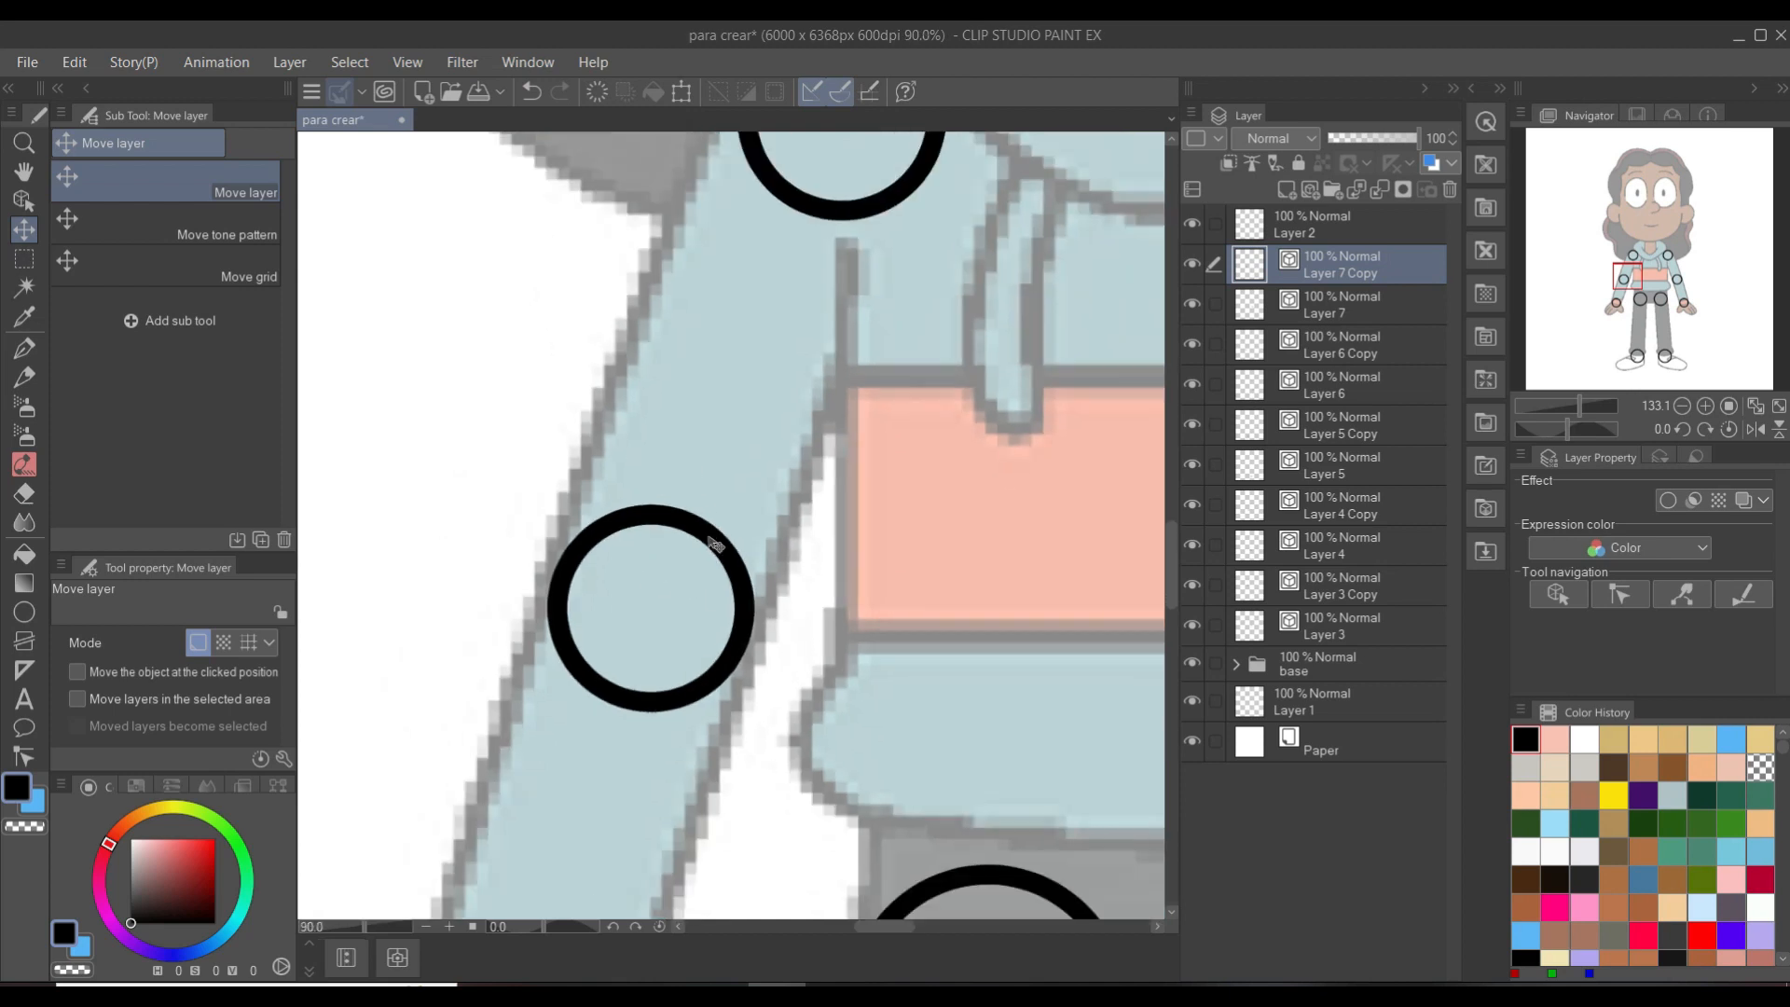
scroll(710, 537, down, 2)
drag(879, 534, 488, 522)
drag(748, 525, 833, 531)
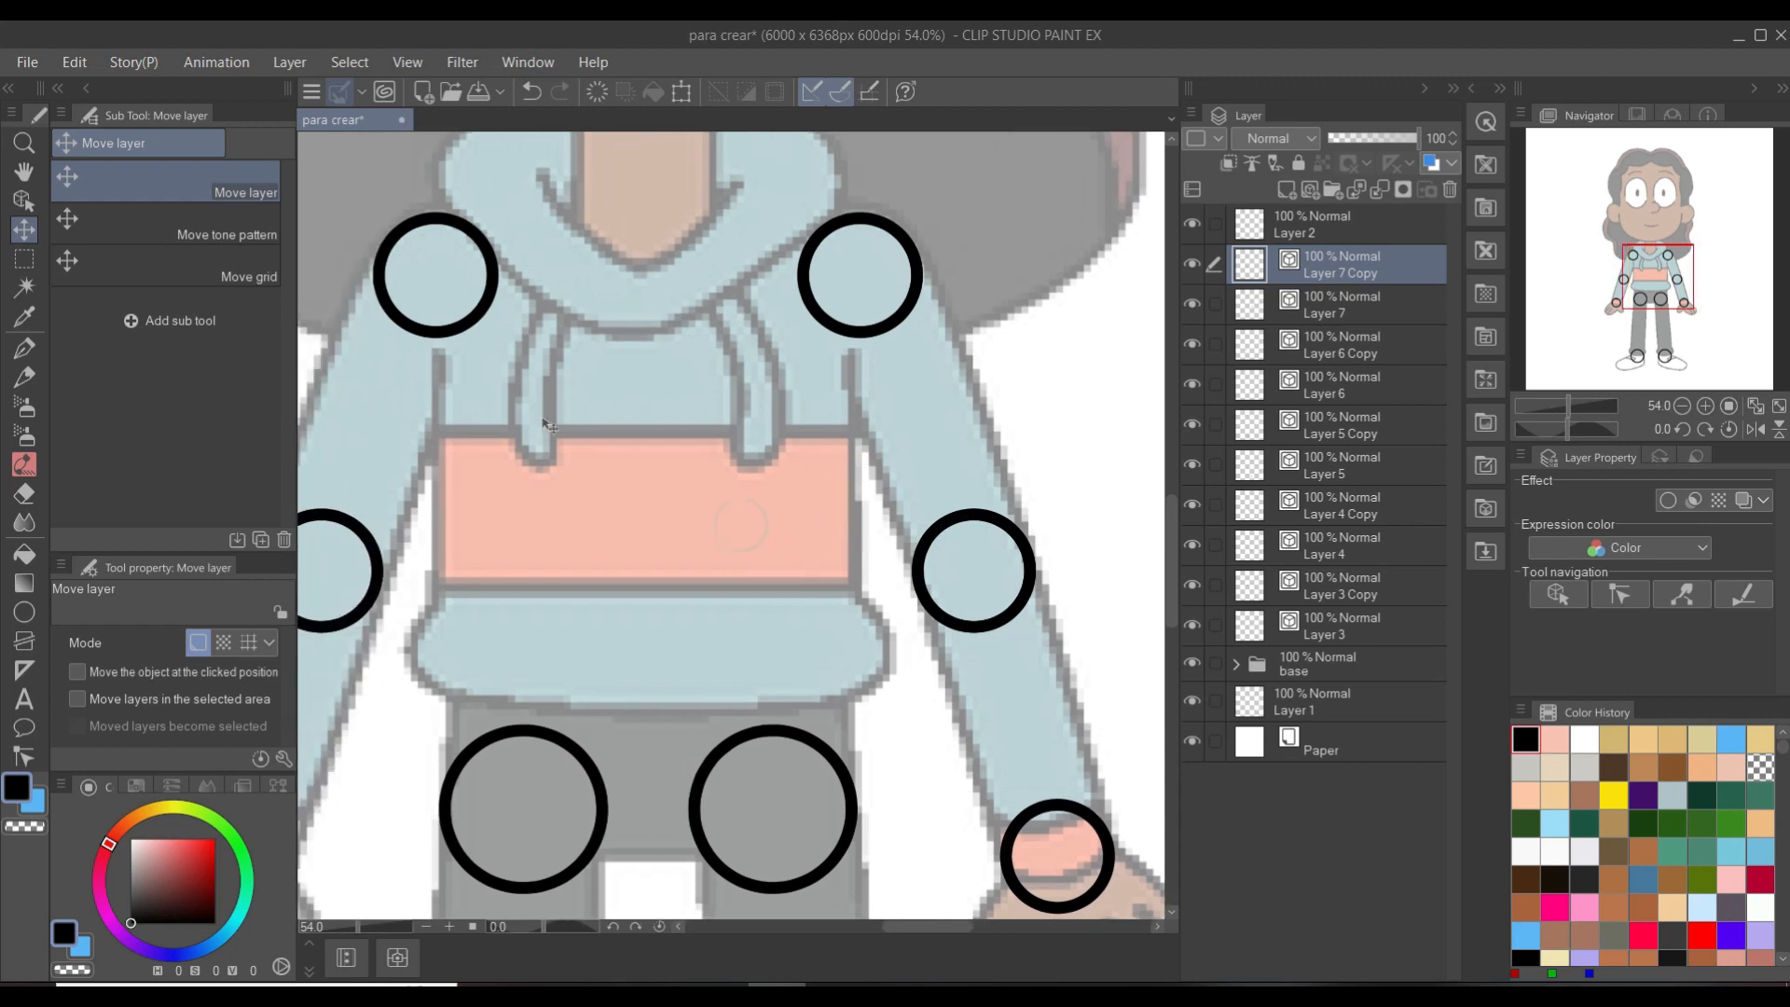
drag(345, 455, 395, 461)
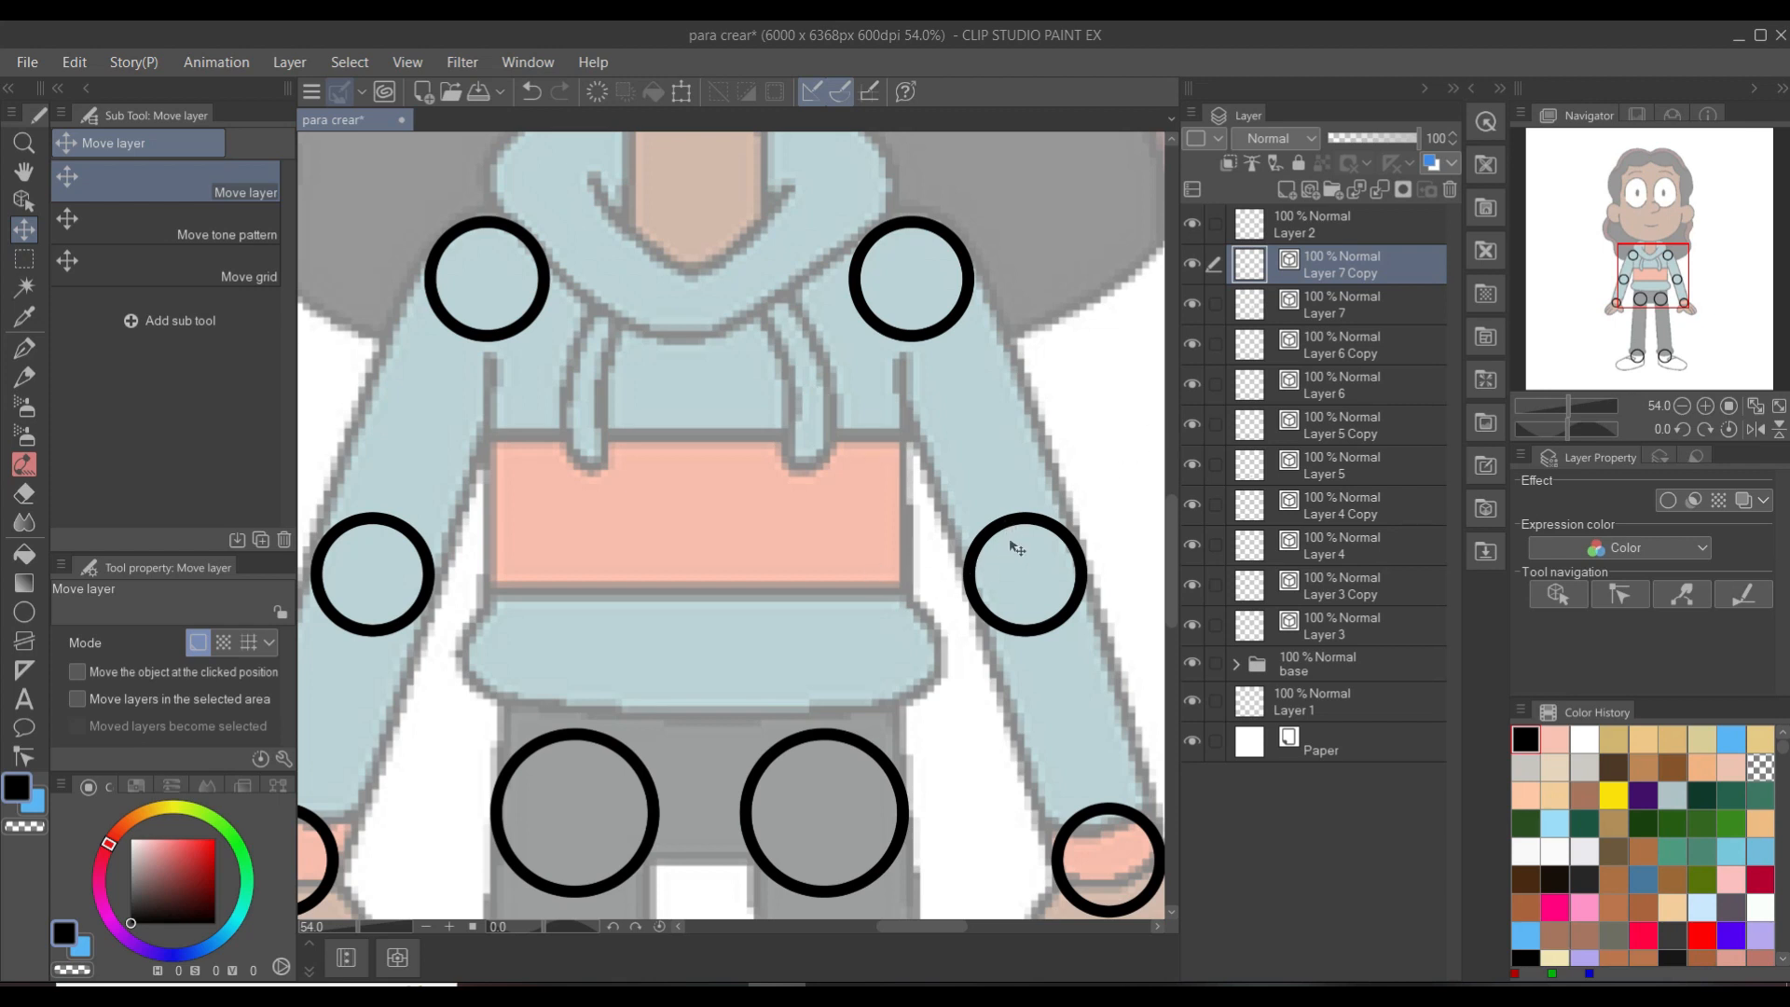
scroll(739, 591, down, 3)
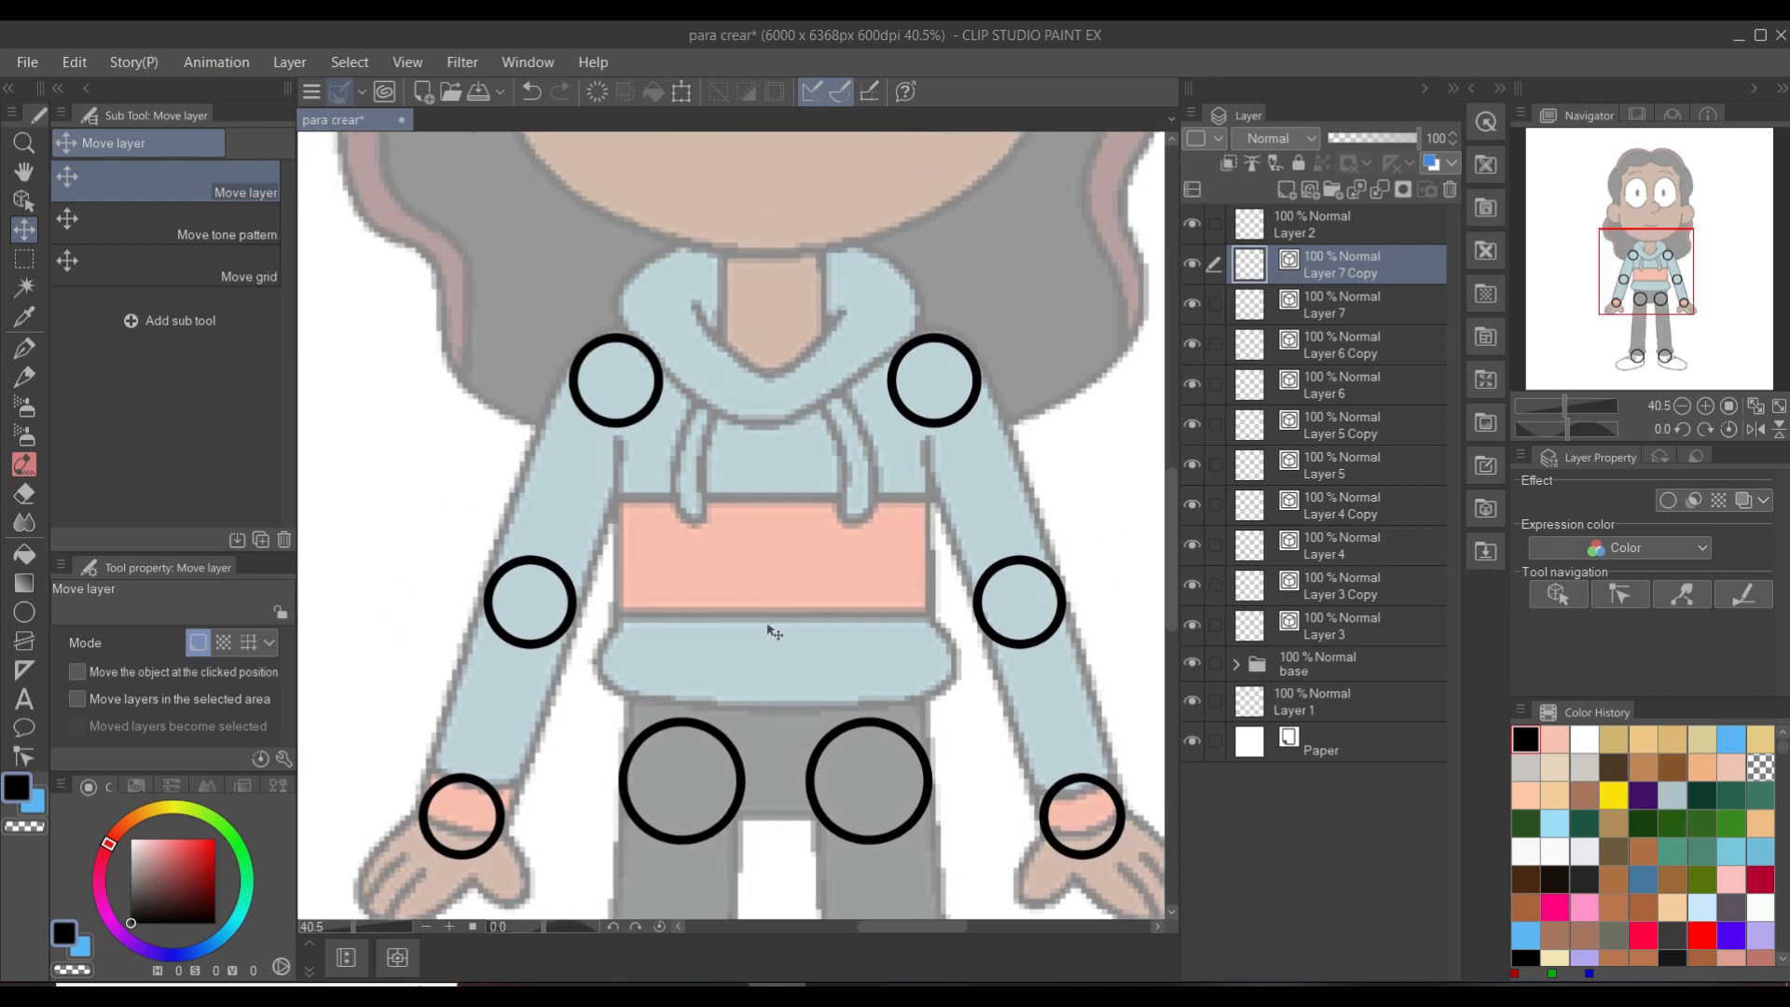
mouse_move(723, 587)
mouse_down()
mouse_move(559, 560)
mouse_move(627, 571)
mouse_up()
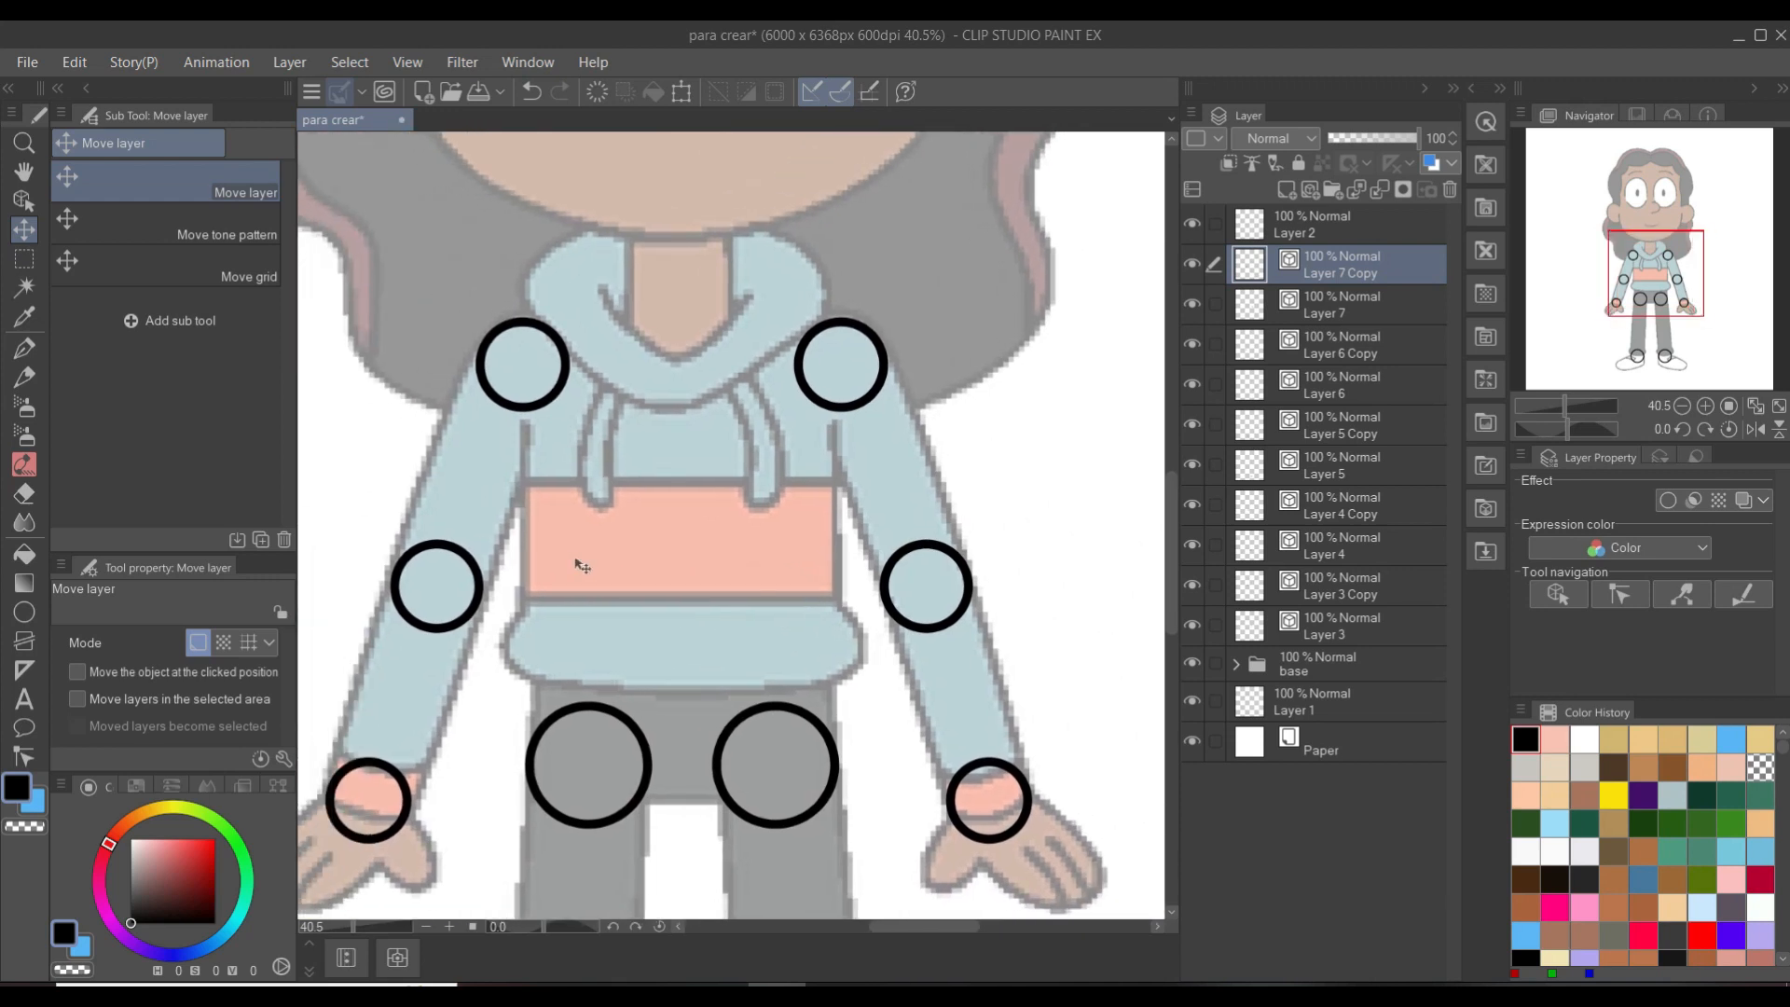
- Add a new vector layer above the elbow circle layers for the knee circle
scroll(580, 564, down, 4)
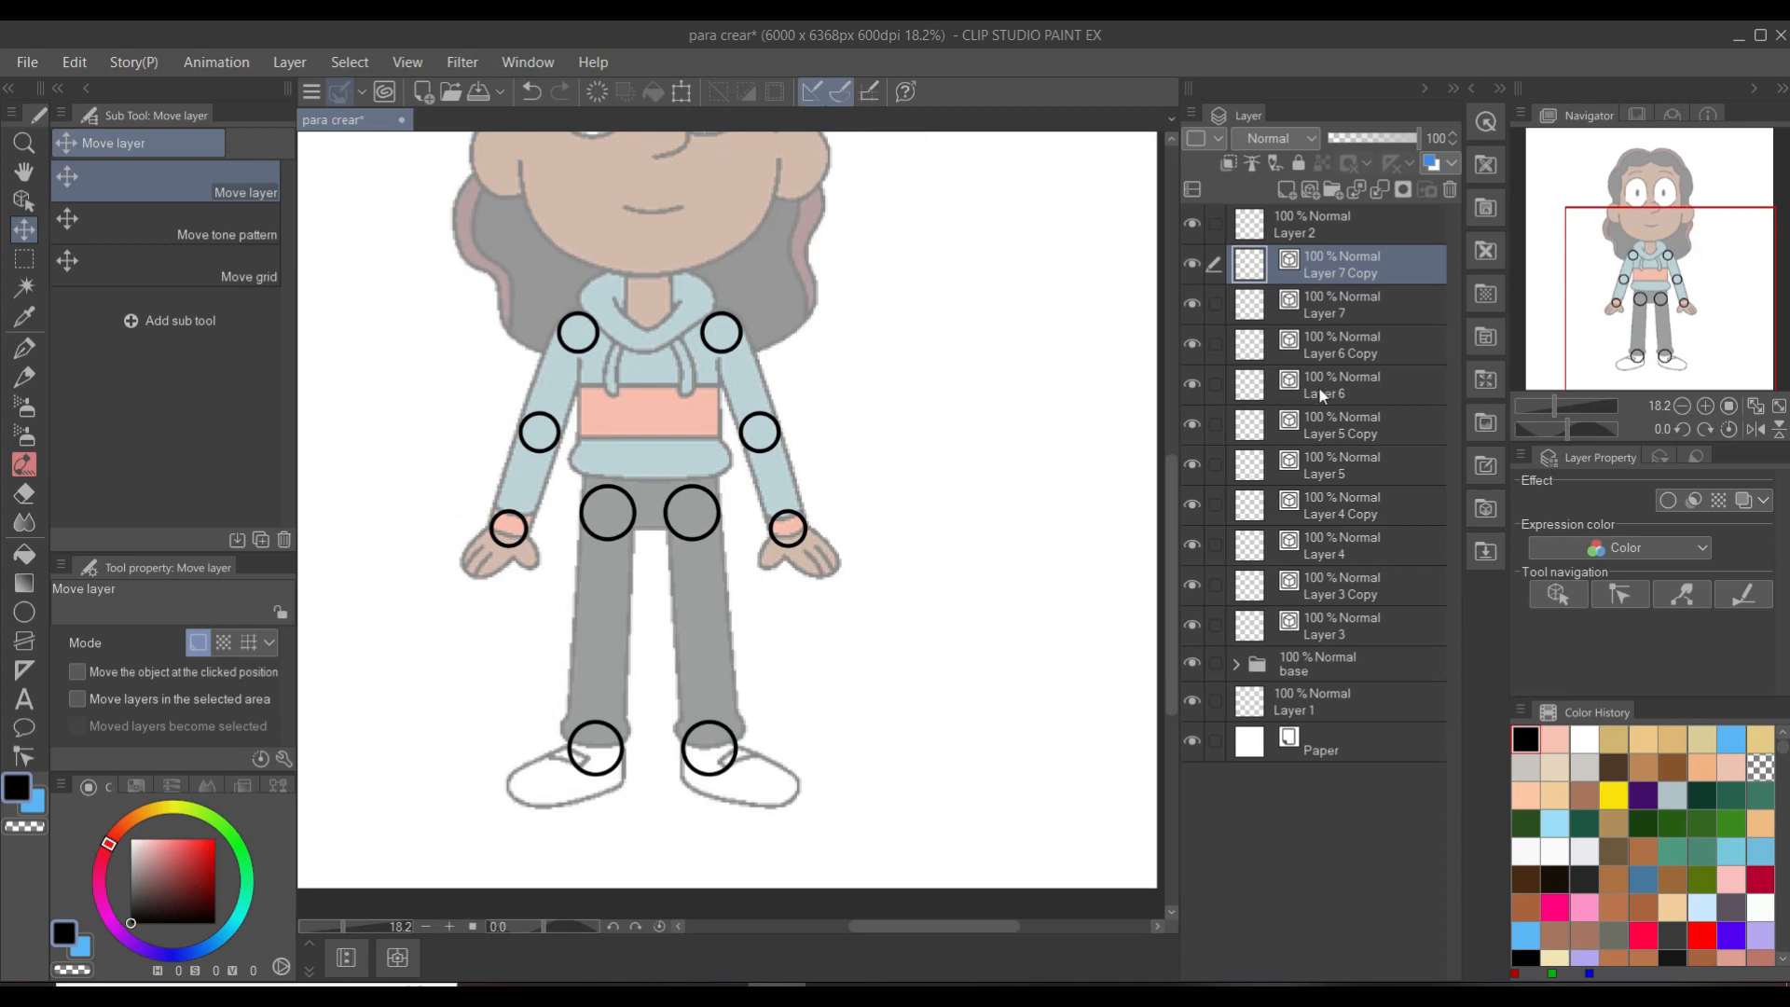
click(1302, 192)
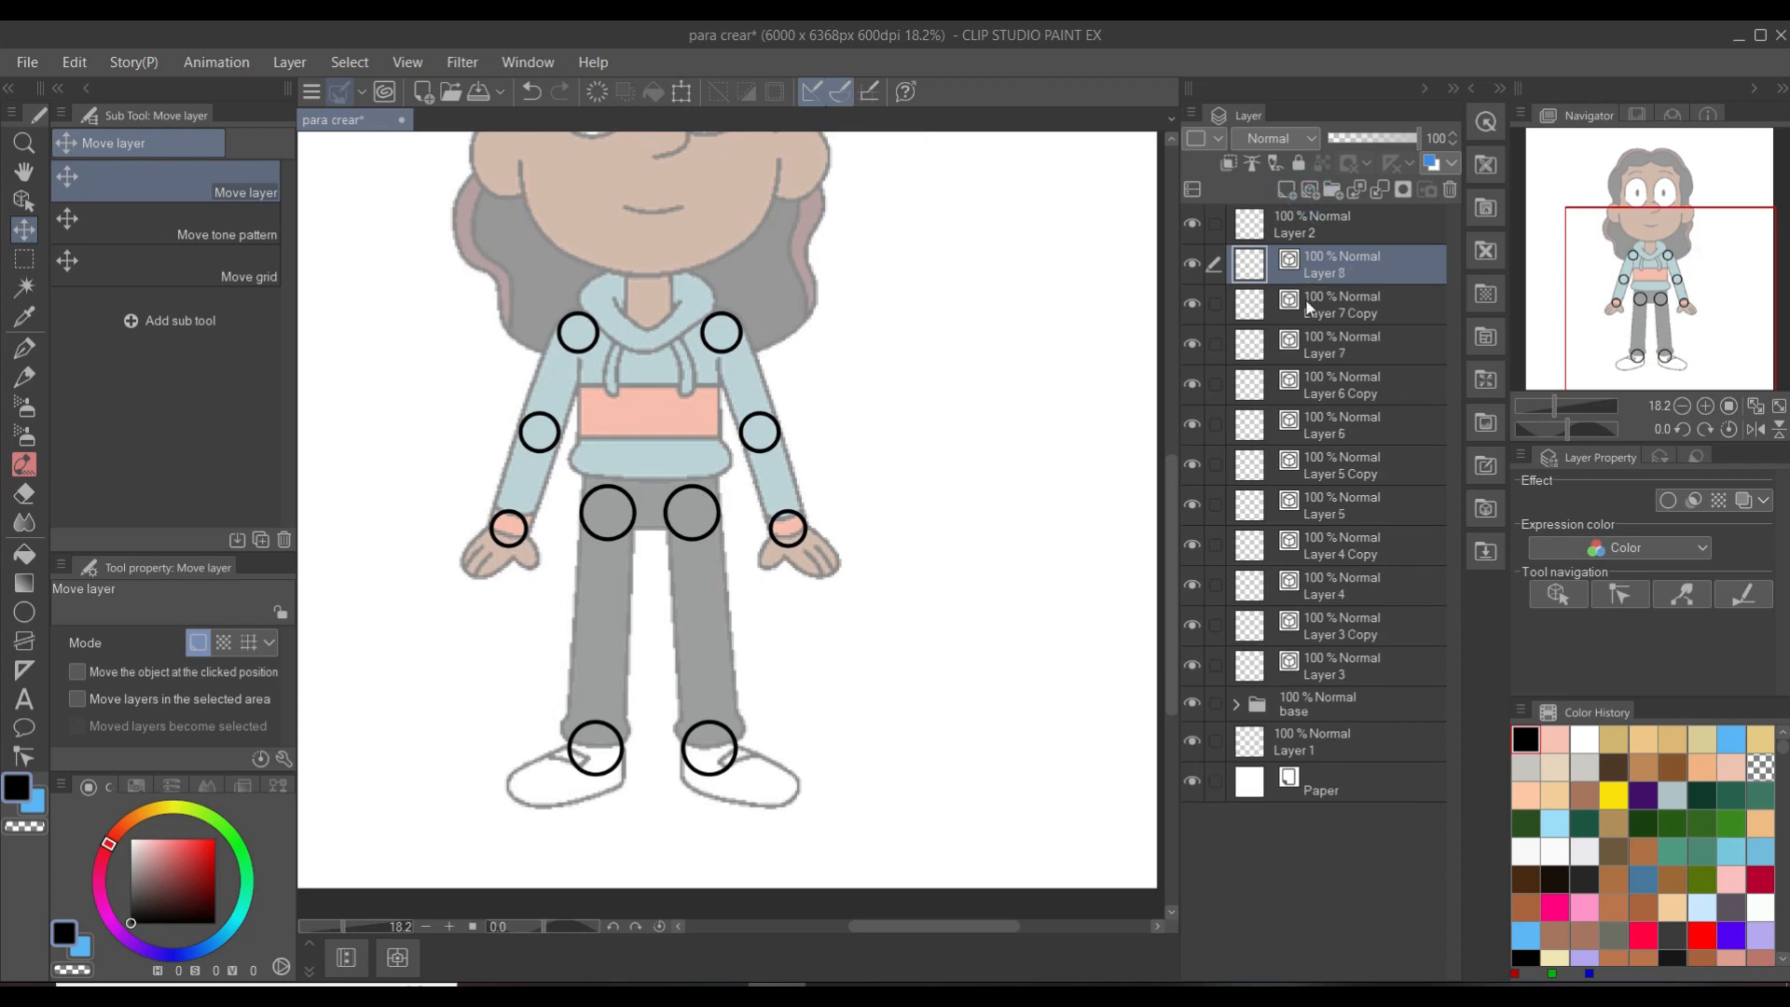
scroll(786, 686, up, 2)
drag(547, 635, 790, 656)
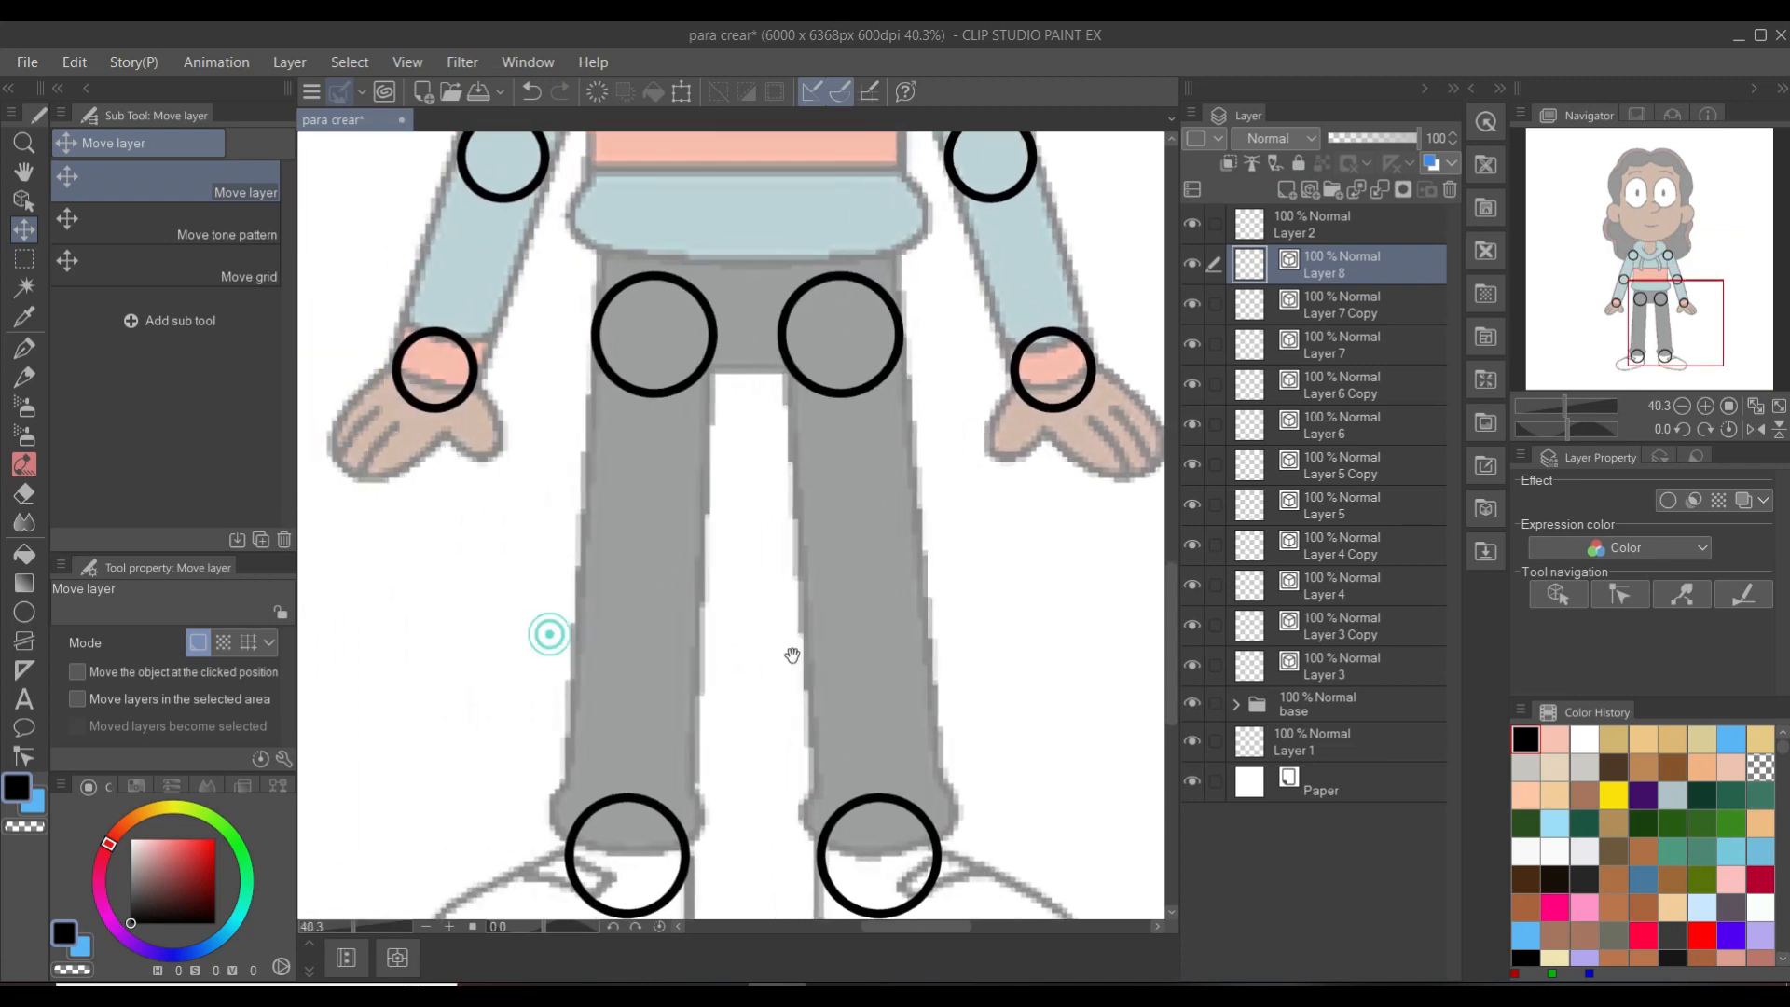
scroll(791, 654, up, 2)
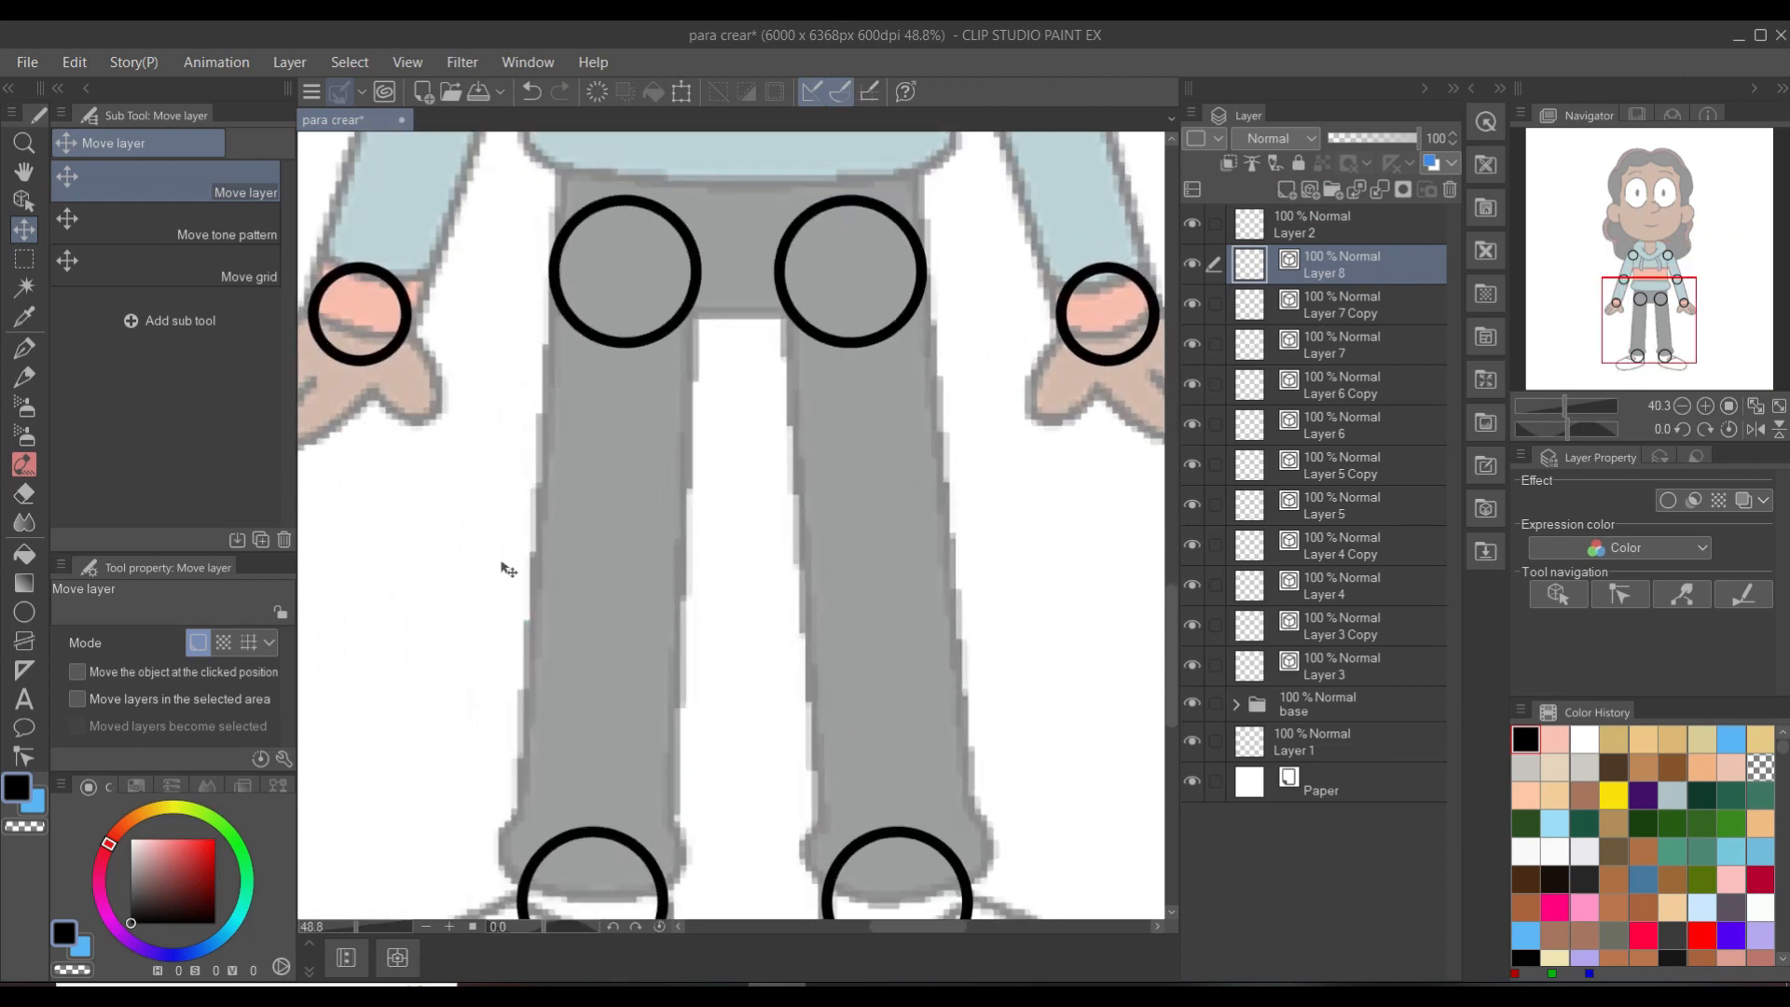
- Try a black circle over the character's left knee with the Ellipse tool, and undo it
click(24, 611)
drag(811, 518, 973, 680)
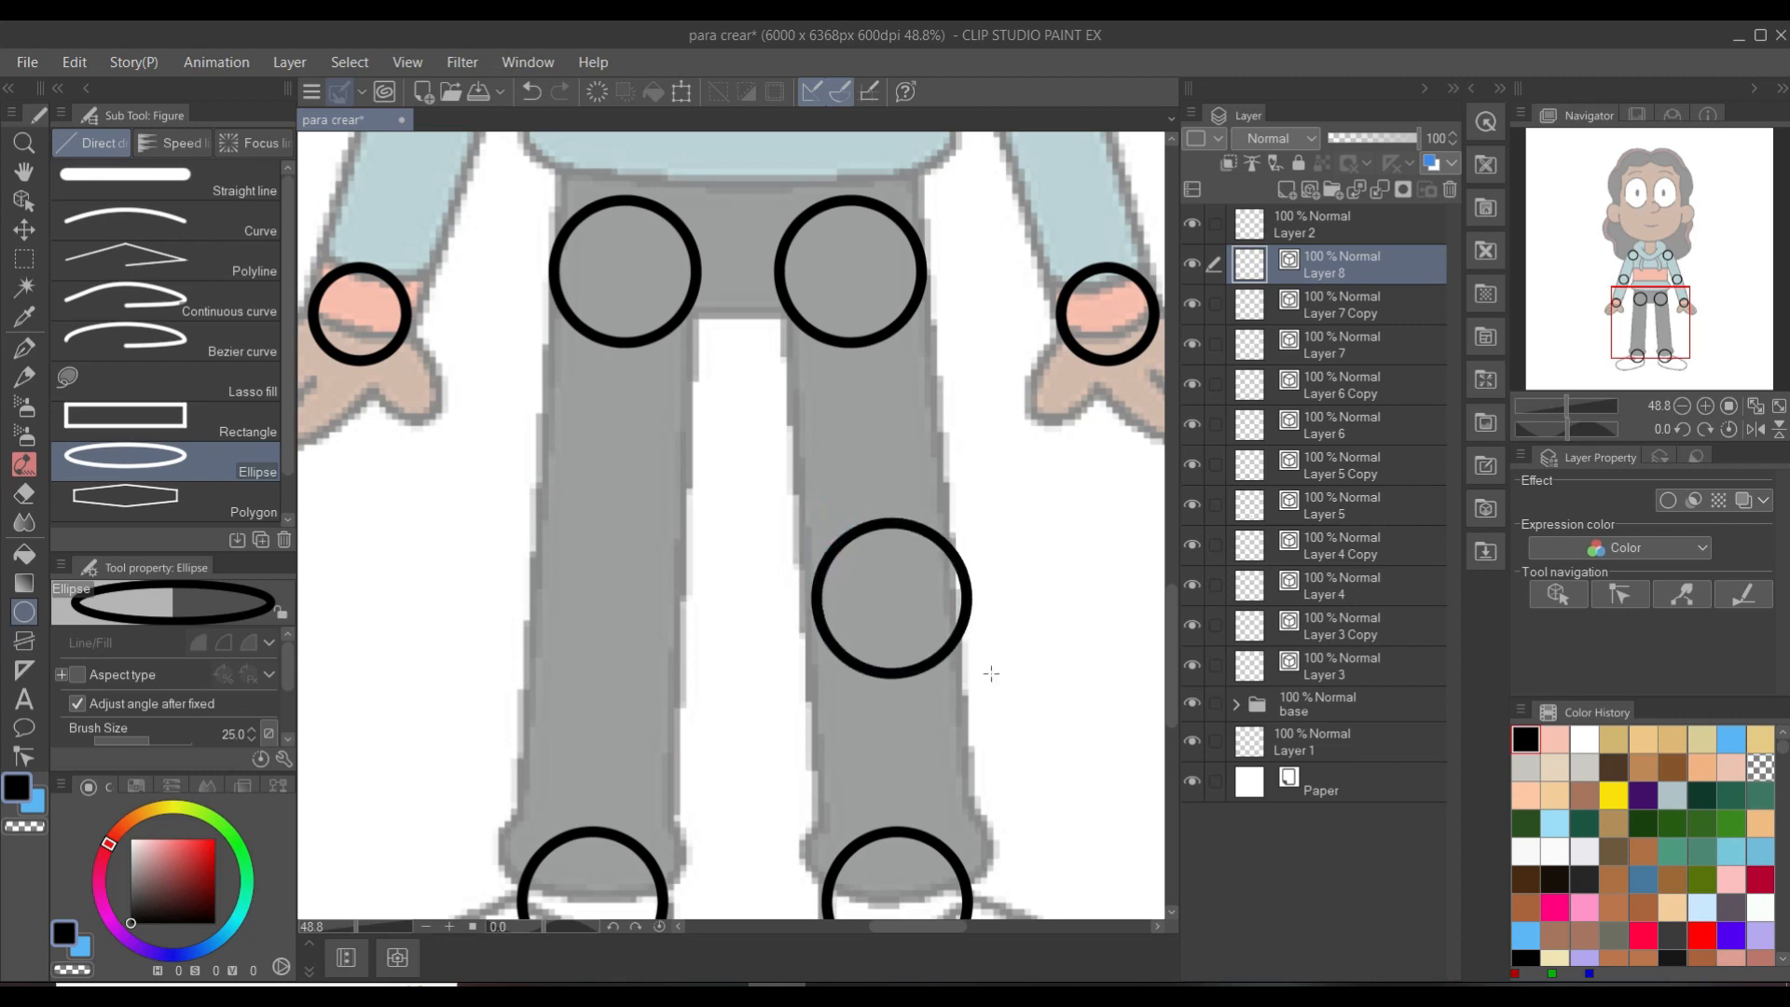
click(893, 639)
key(ctrl+z)
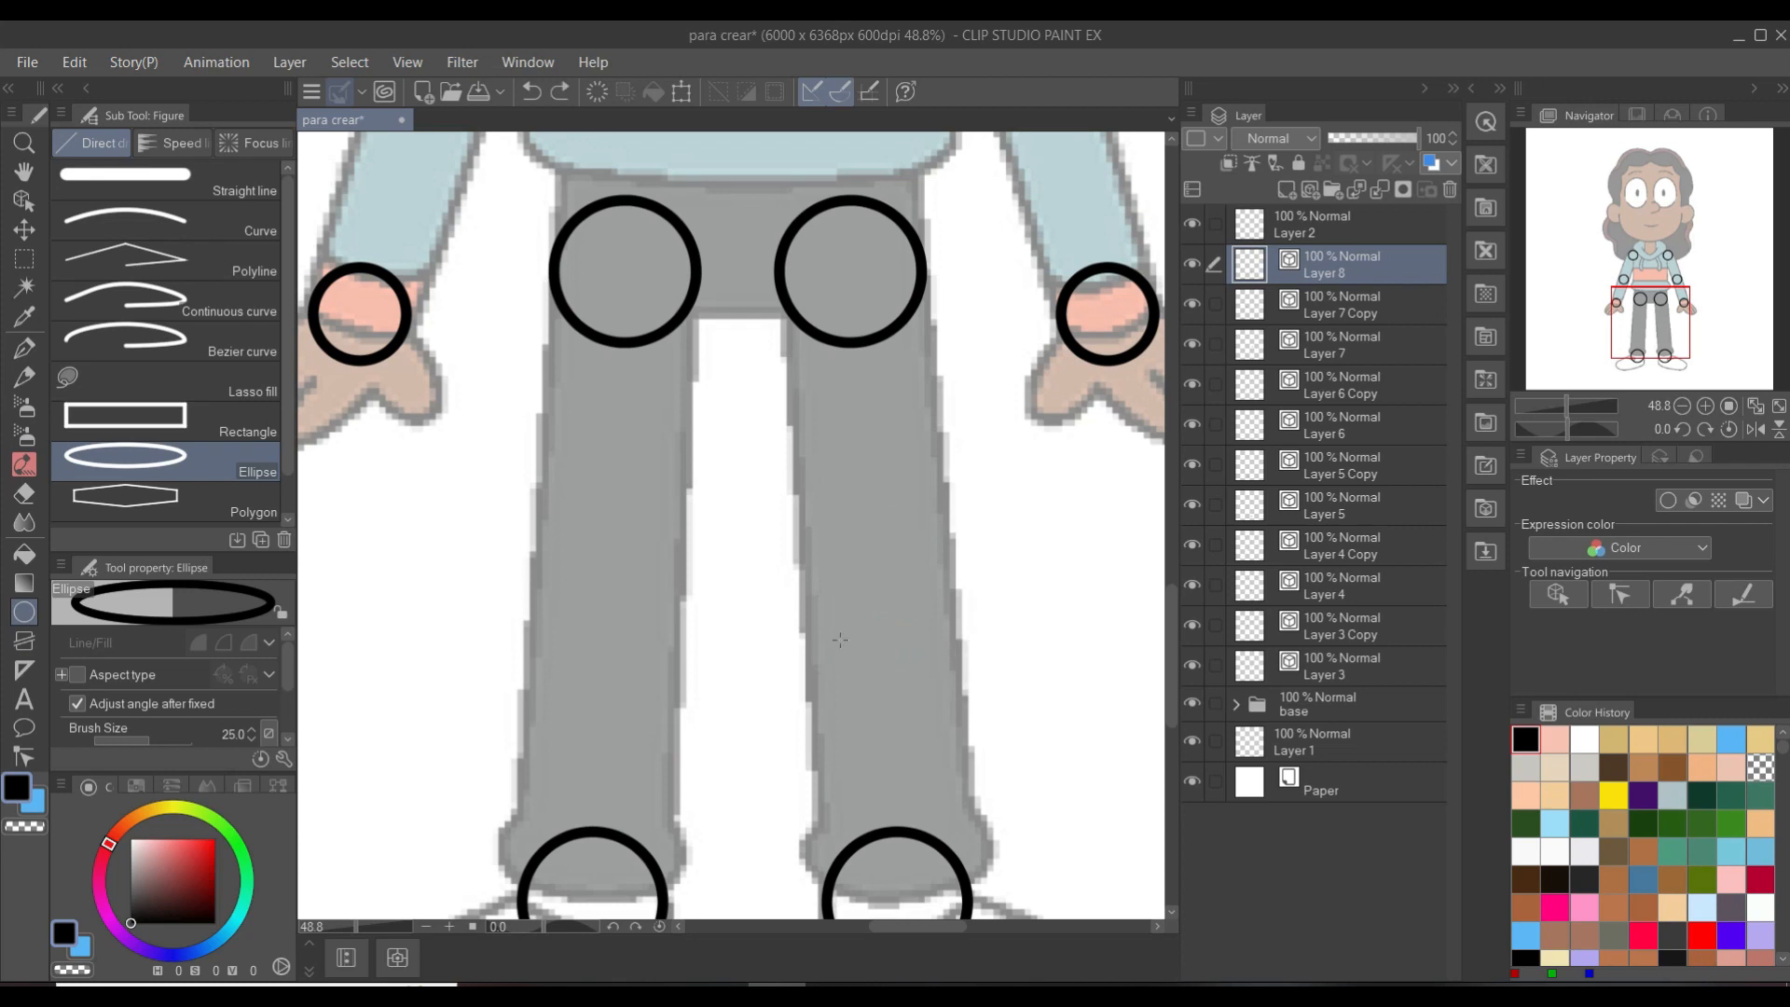
- Draw a black circle slightly wider than the trouser leg near the left knee and move it up and inward onto the leg
drag(833, 559, 990, 717)
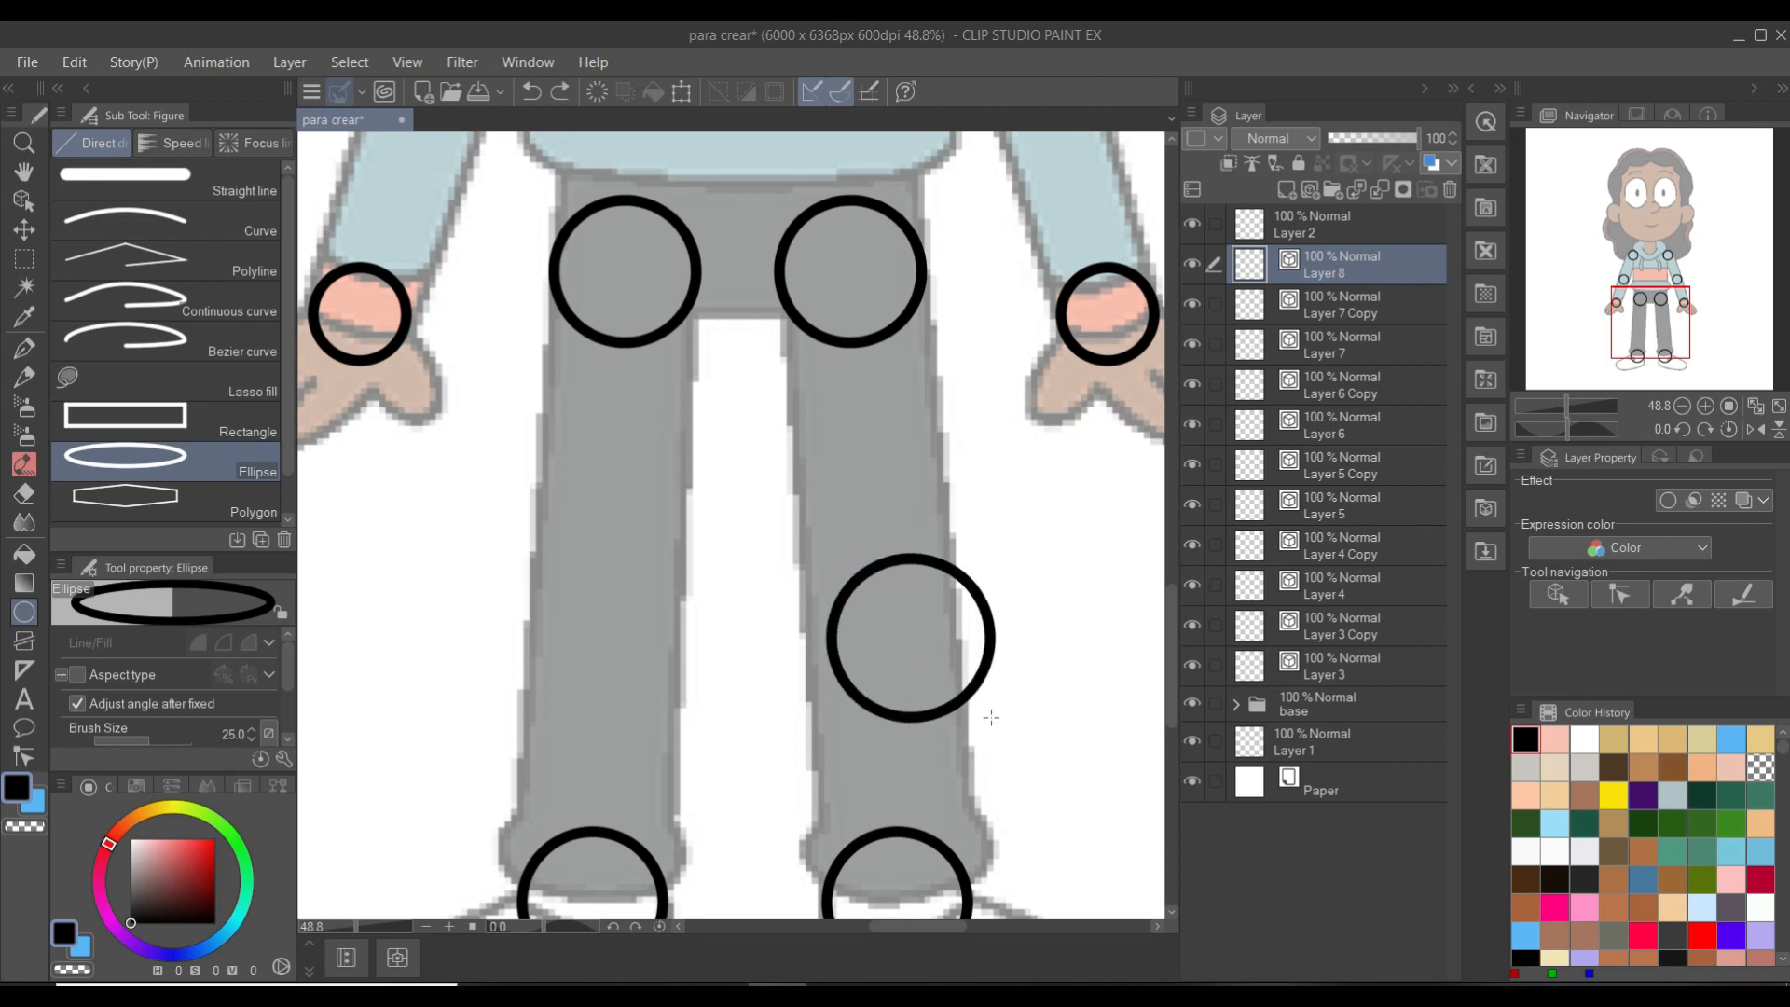
key(k)
drag(886, 661, 795, 439)
scroll(857, 616, up, 2)
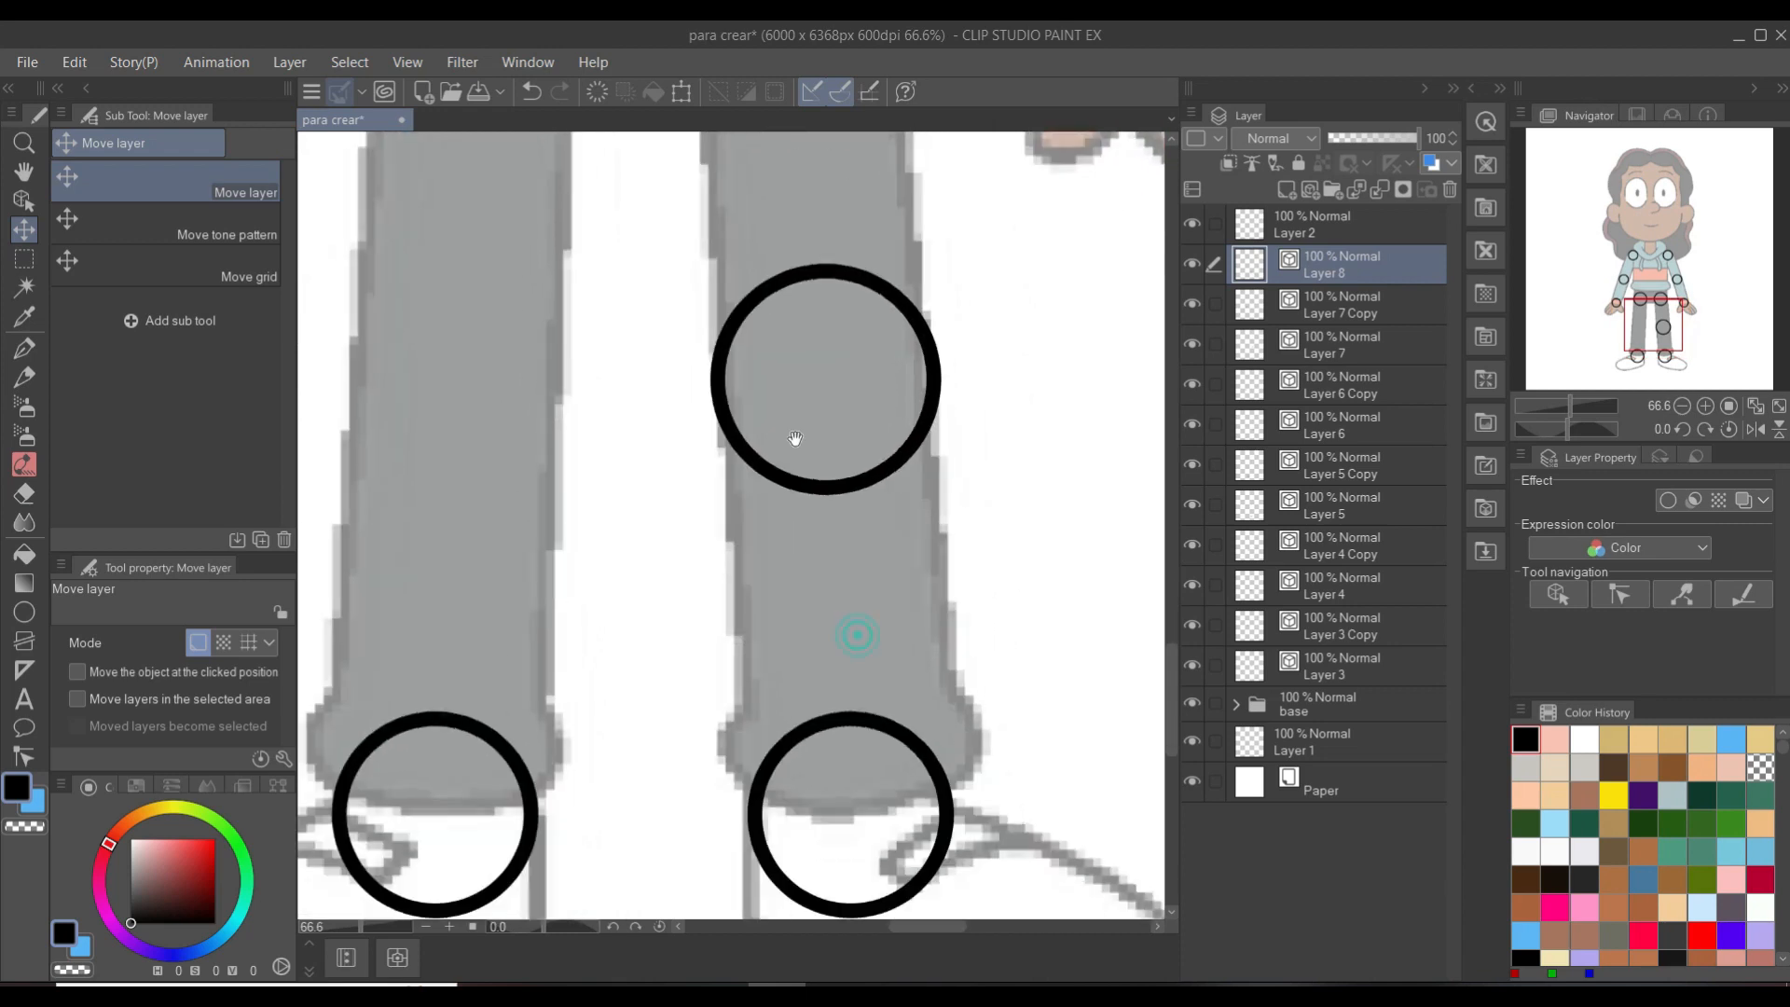
drag(819, 583, 827, 725)
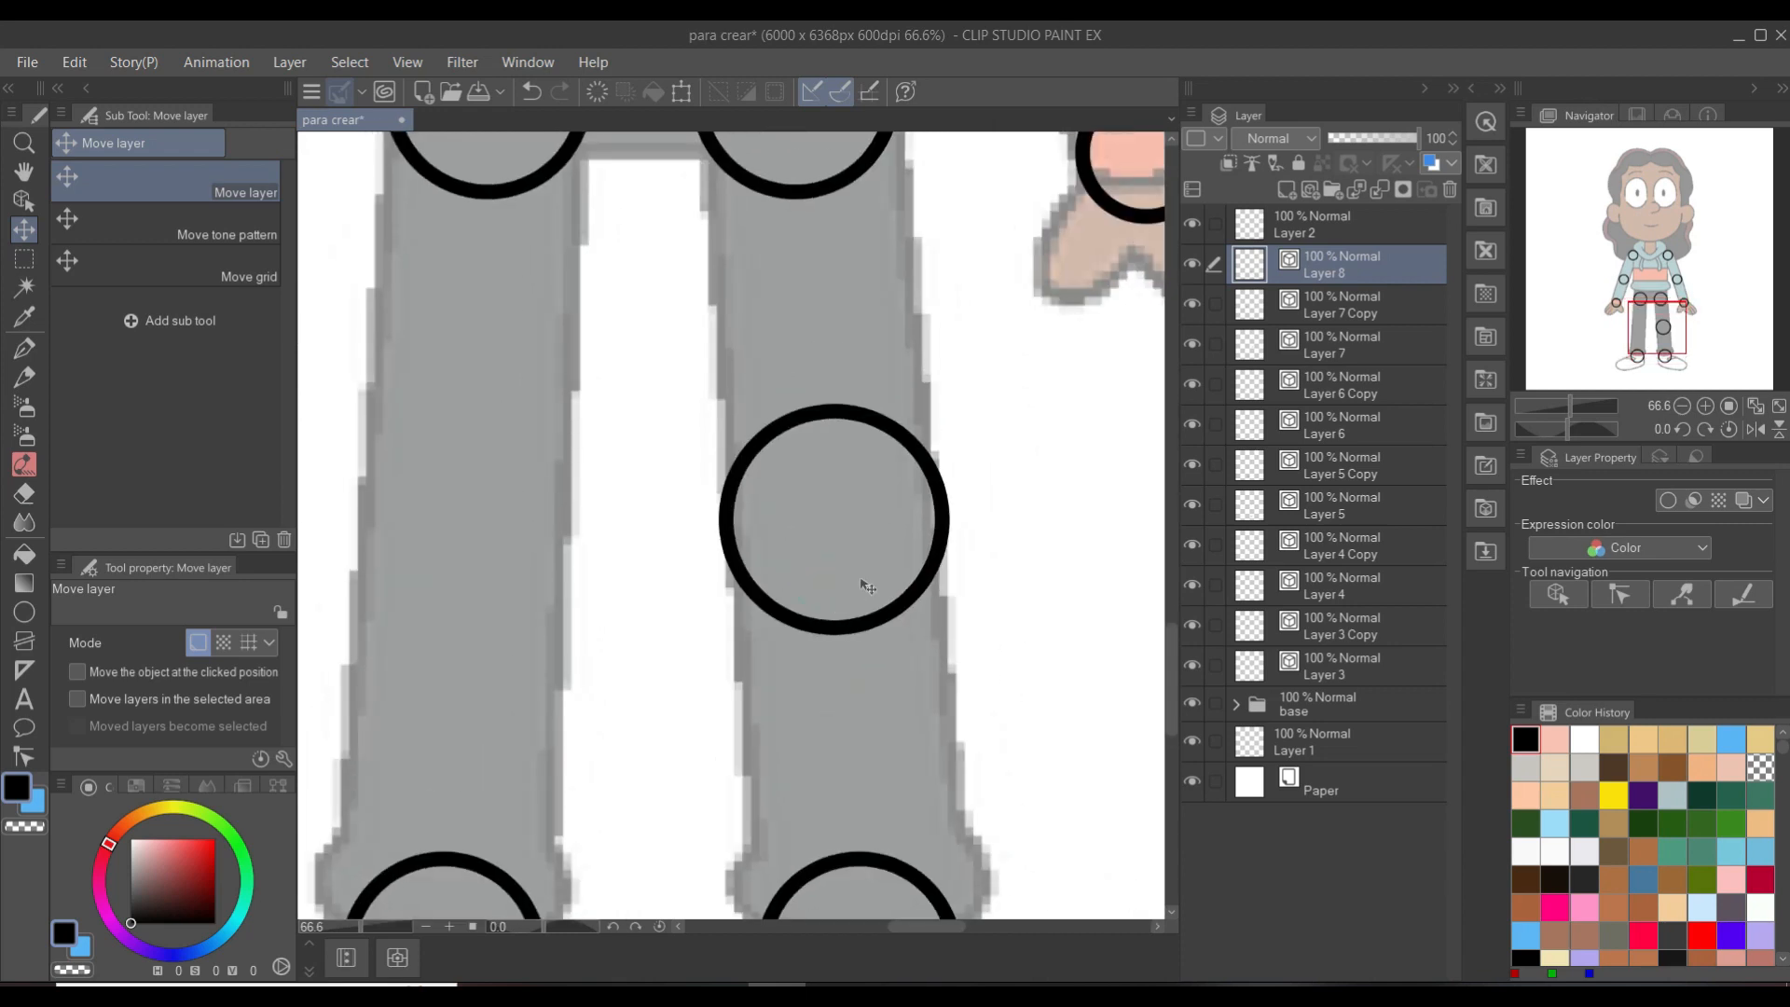
- Lower the knee circle slightly along the left leg, check its fit against the trouser edges, and delete it
scroll(867, 585, down, 3)
drag(854, 464, 853, 554)
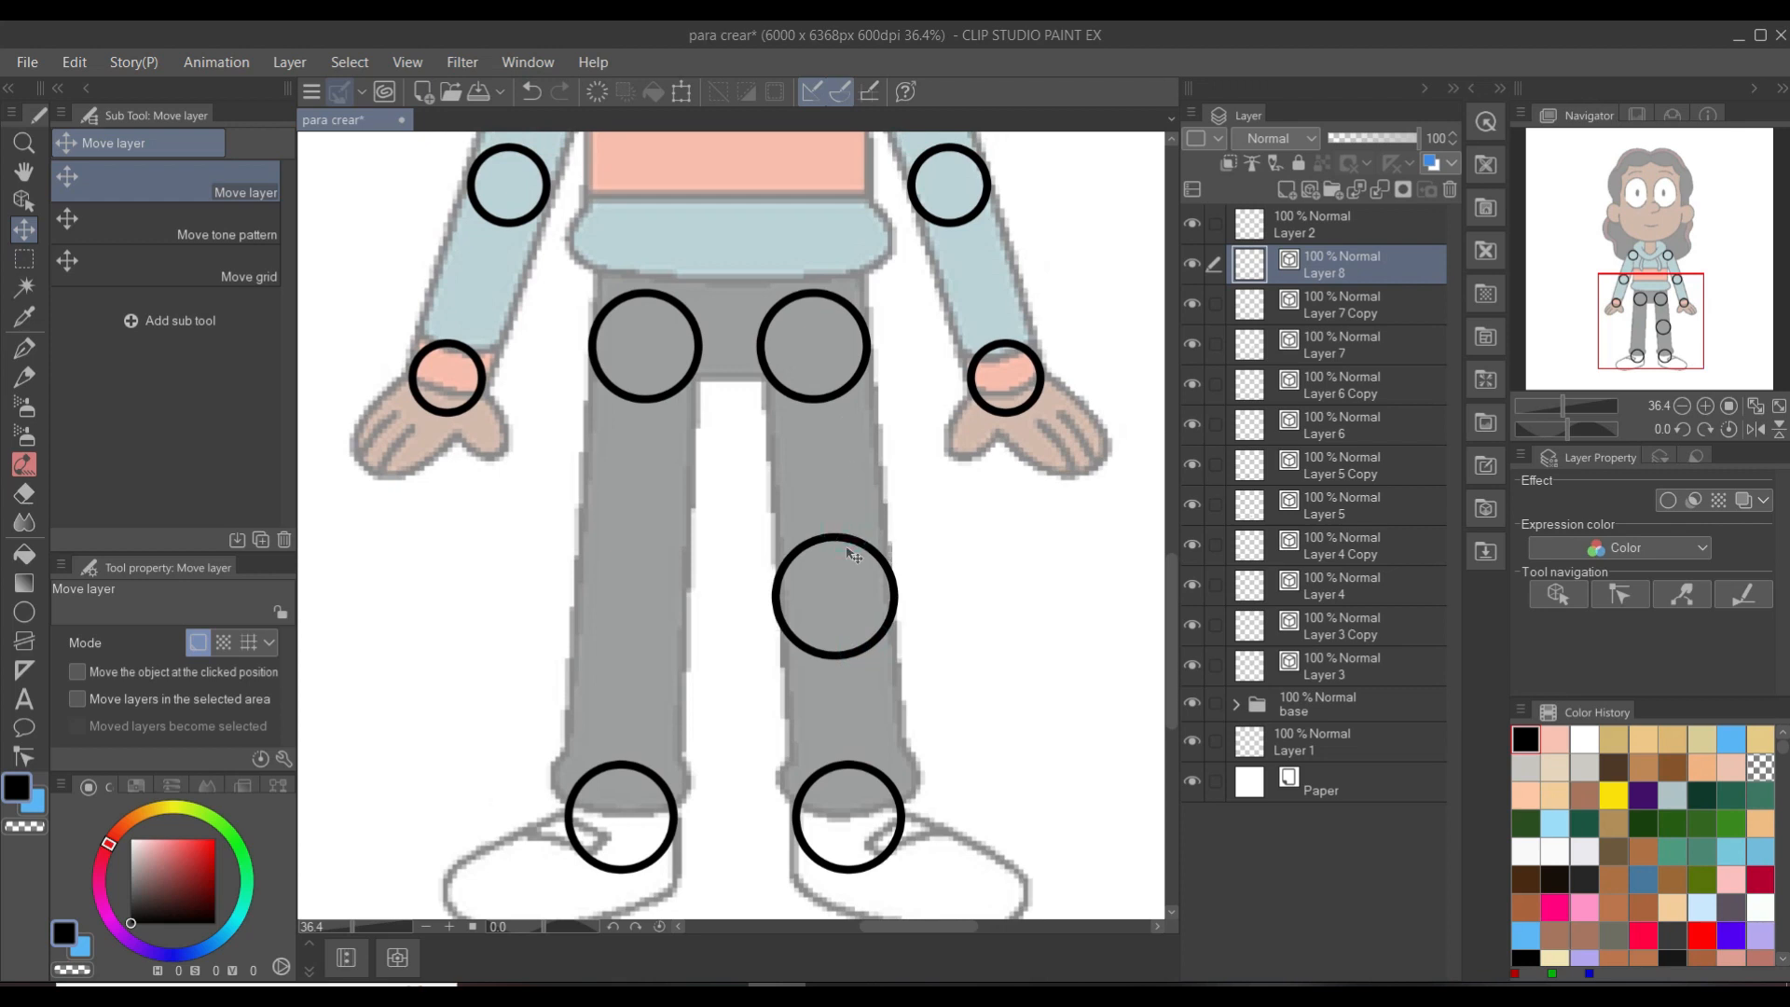
scroll(852, 556, up, 4)
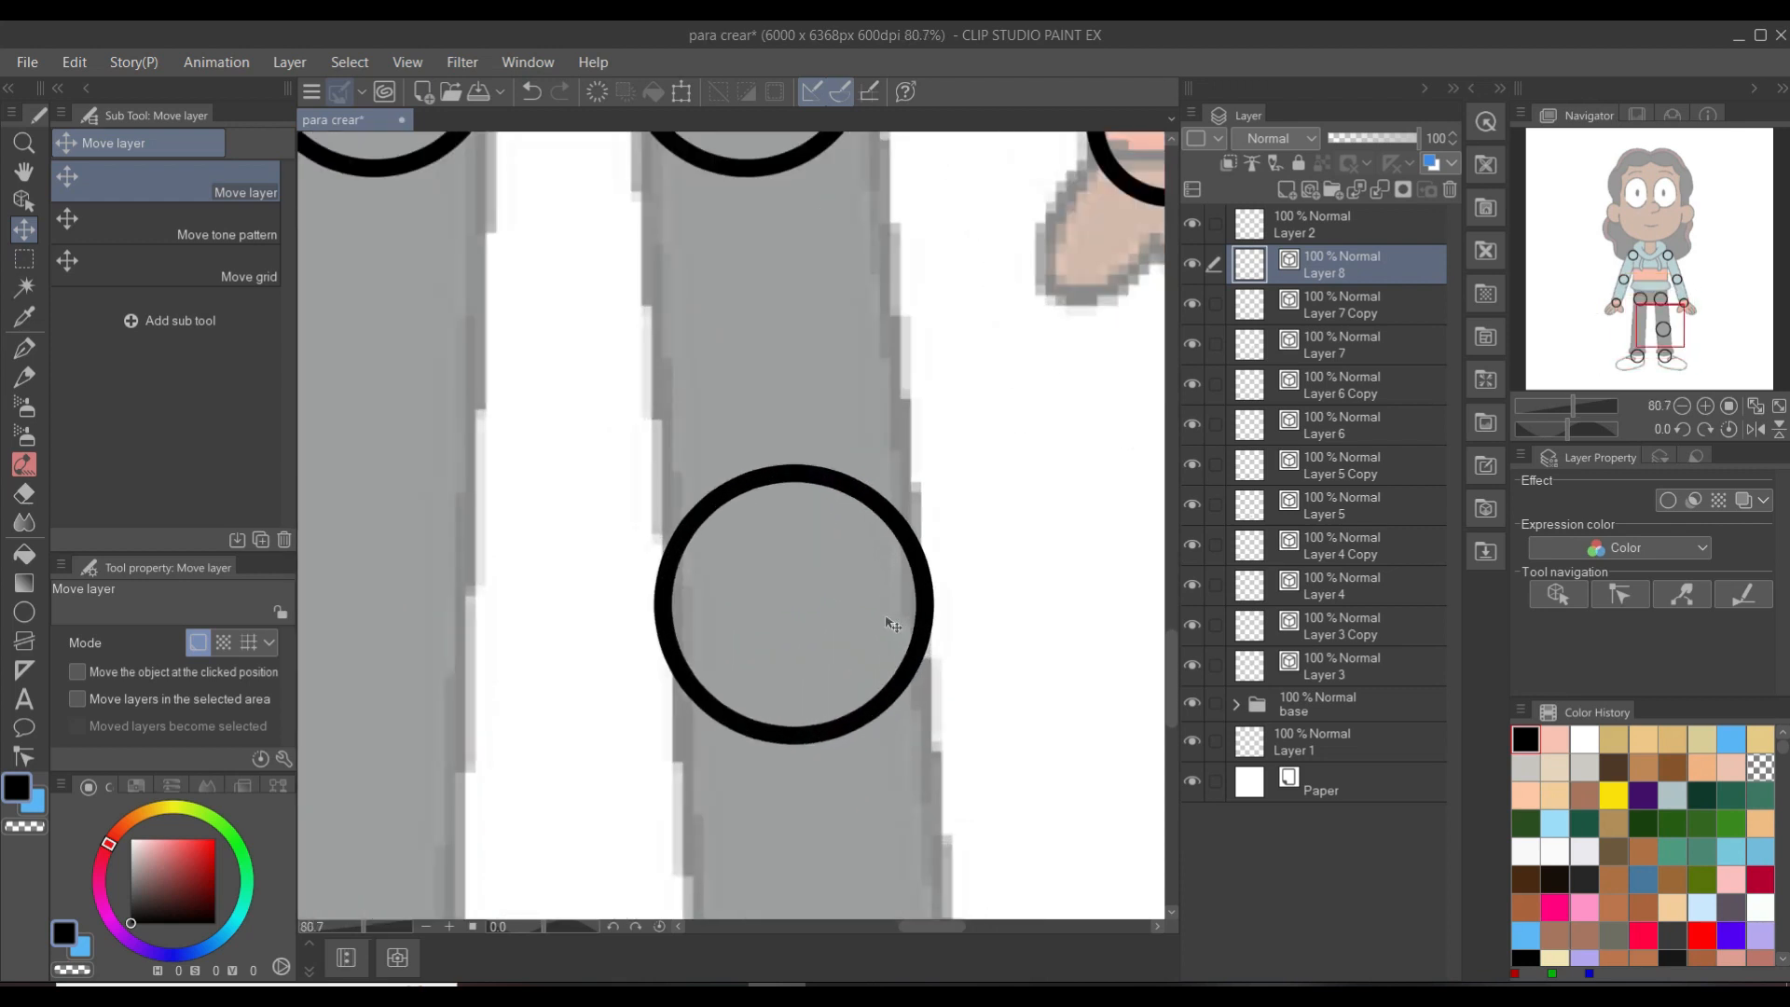
scroll(892, 623, down, 4)
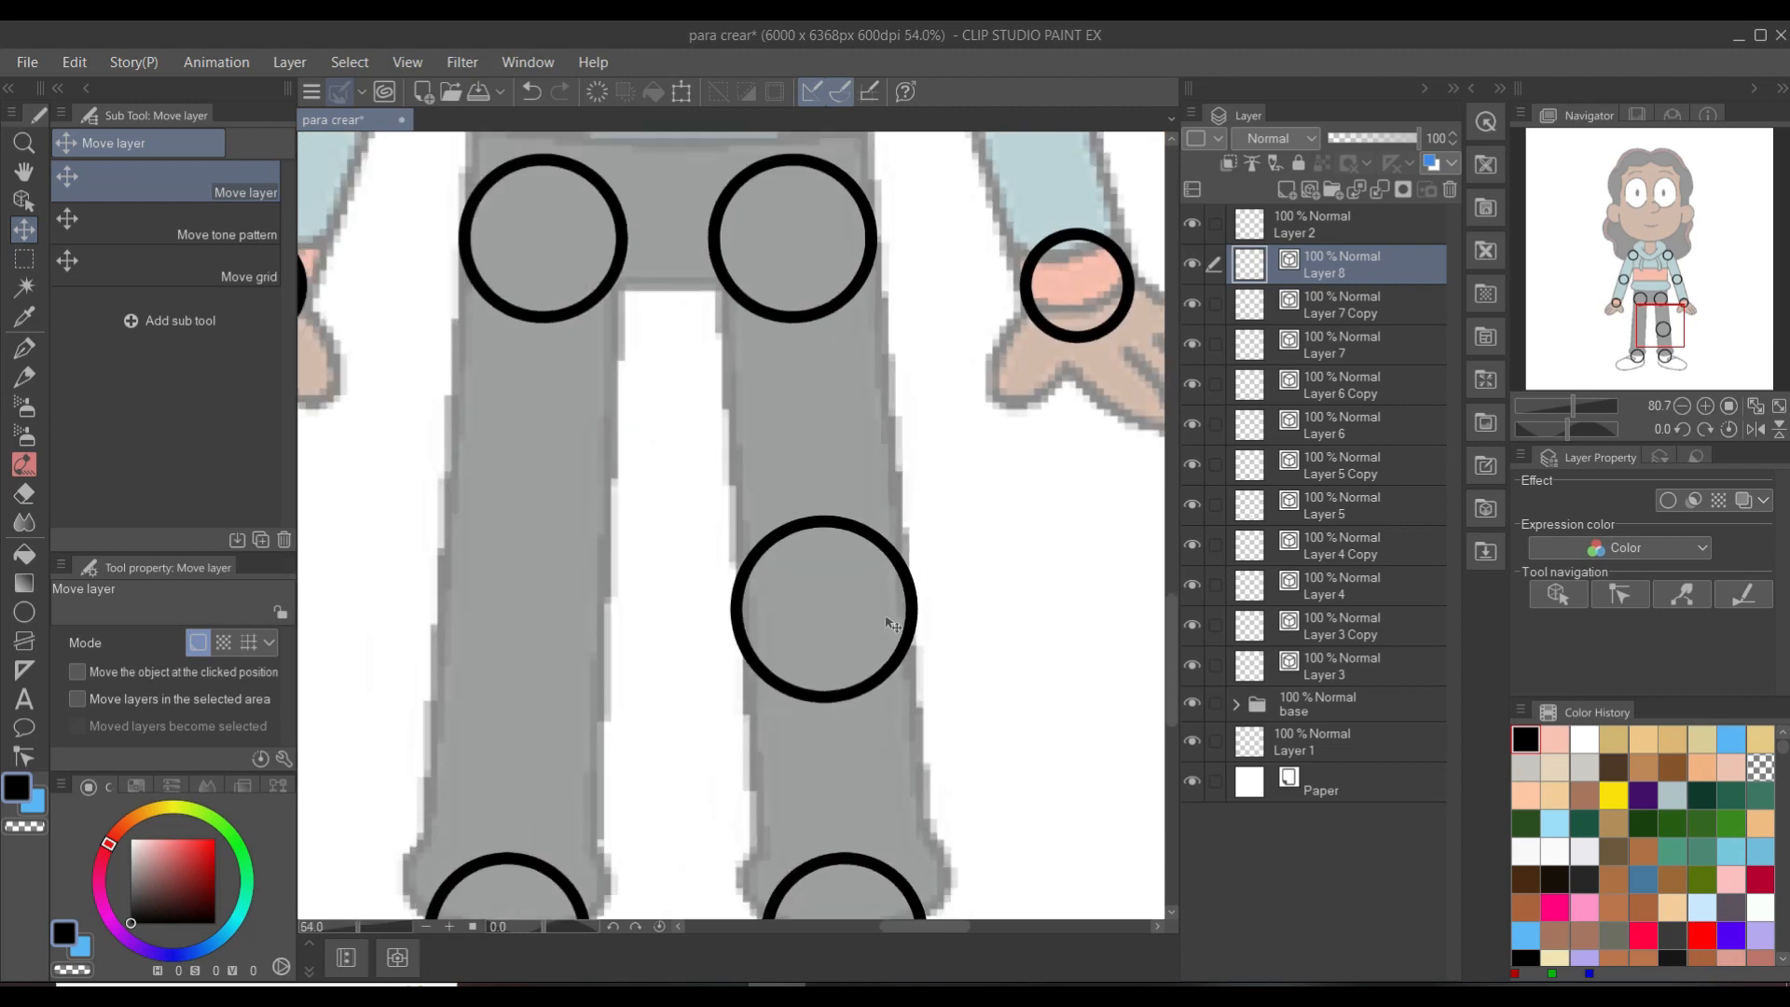
drag(886, 619, 886, 607)
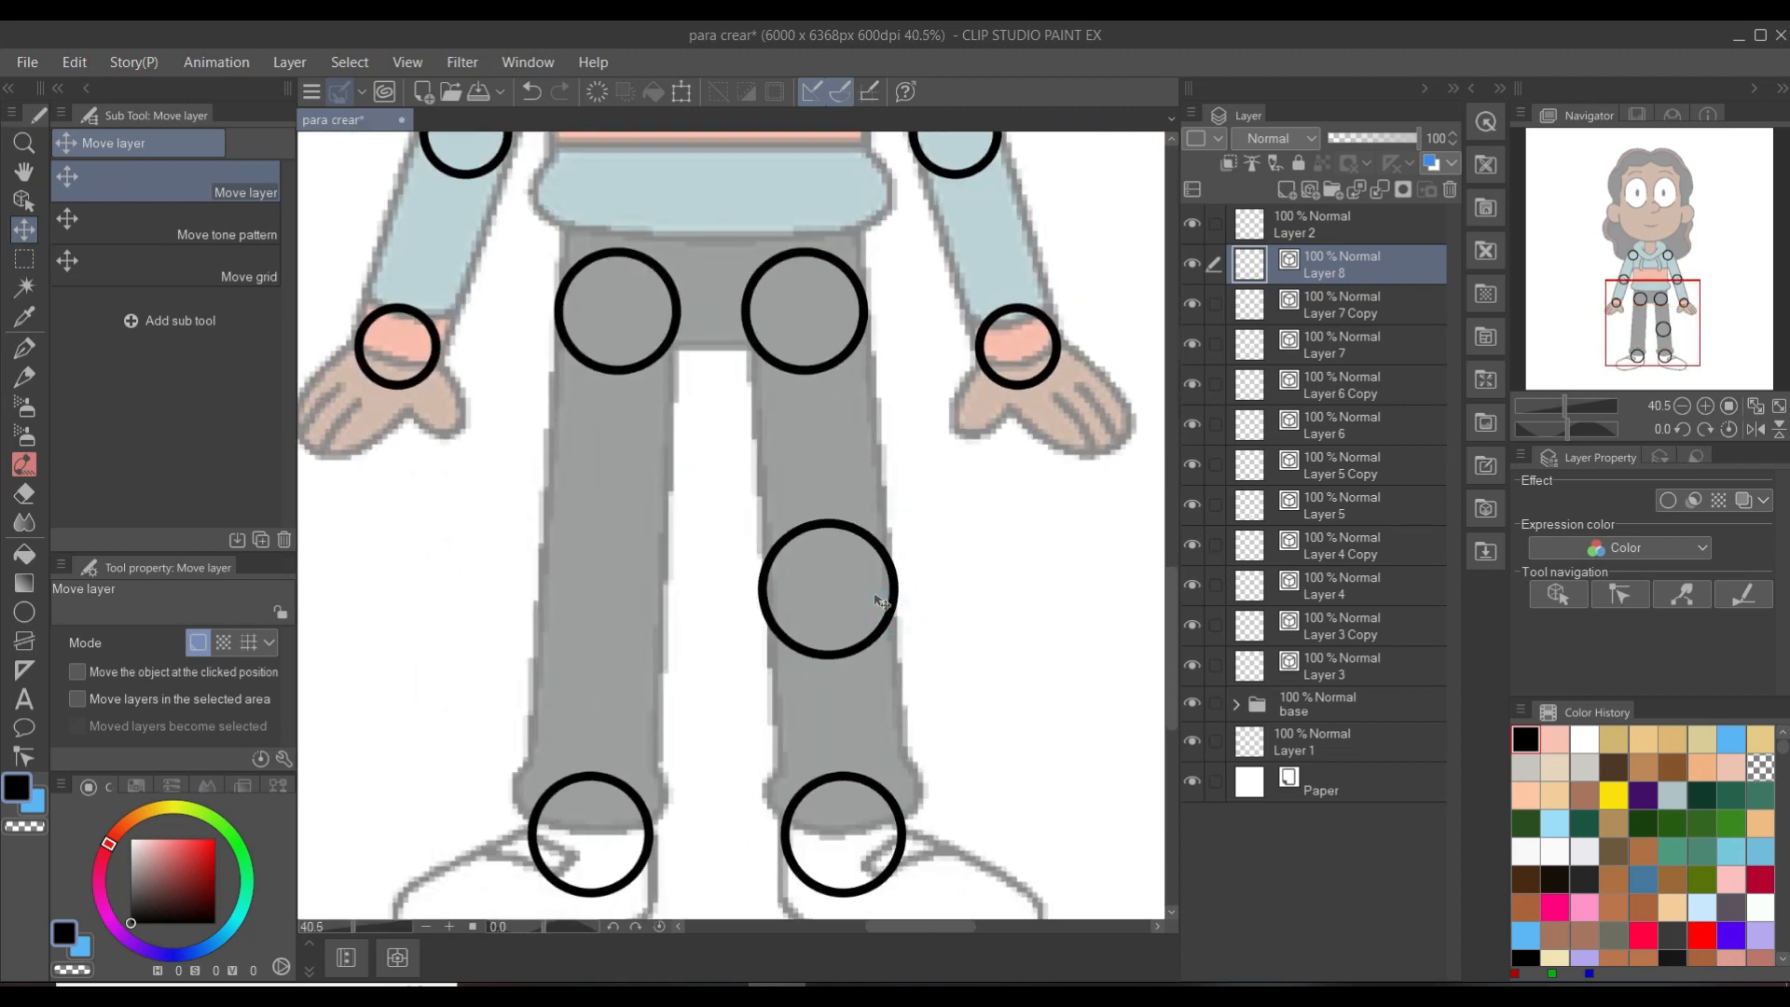
key(Delete)
- Try another black circle over the left knee with the Ellipse tool, adjust its position on the leg, and delete it
click(24, 611)
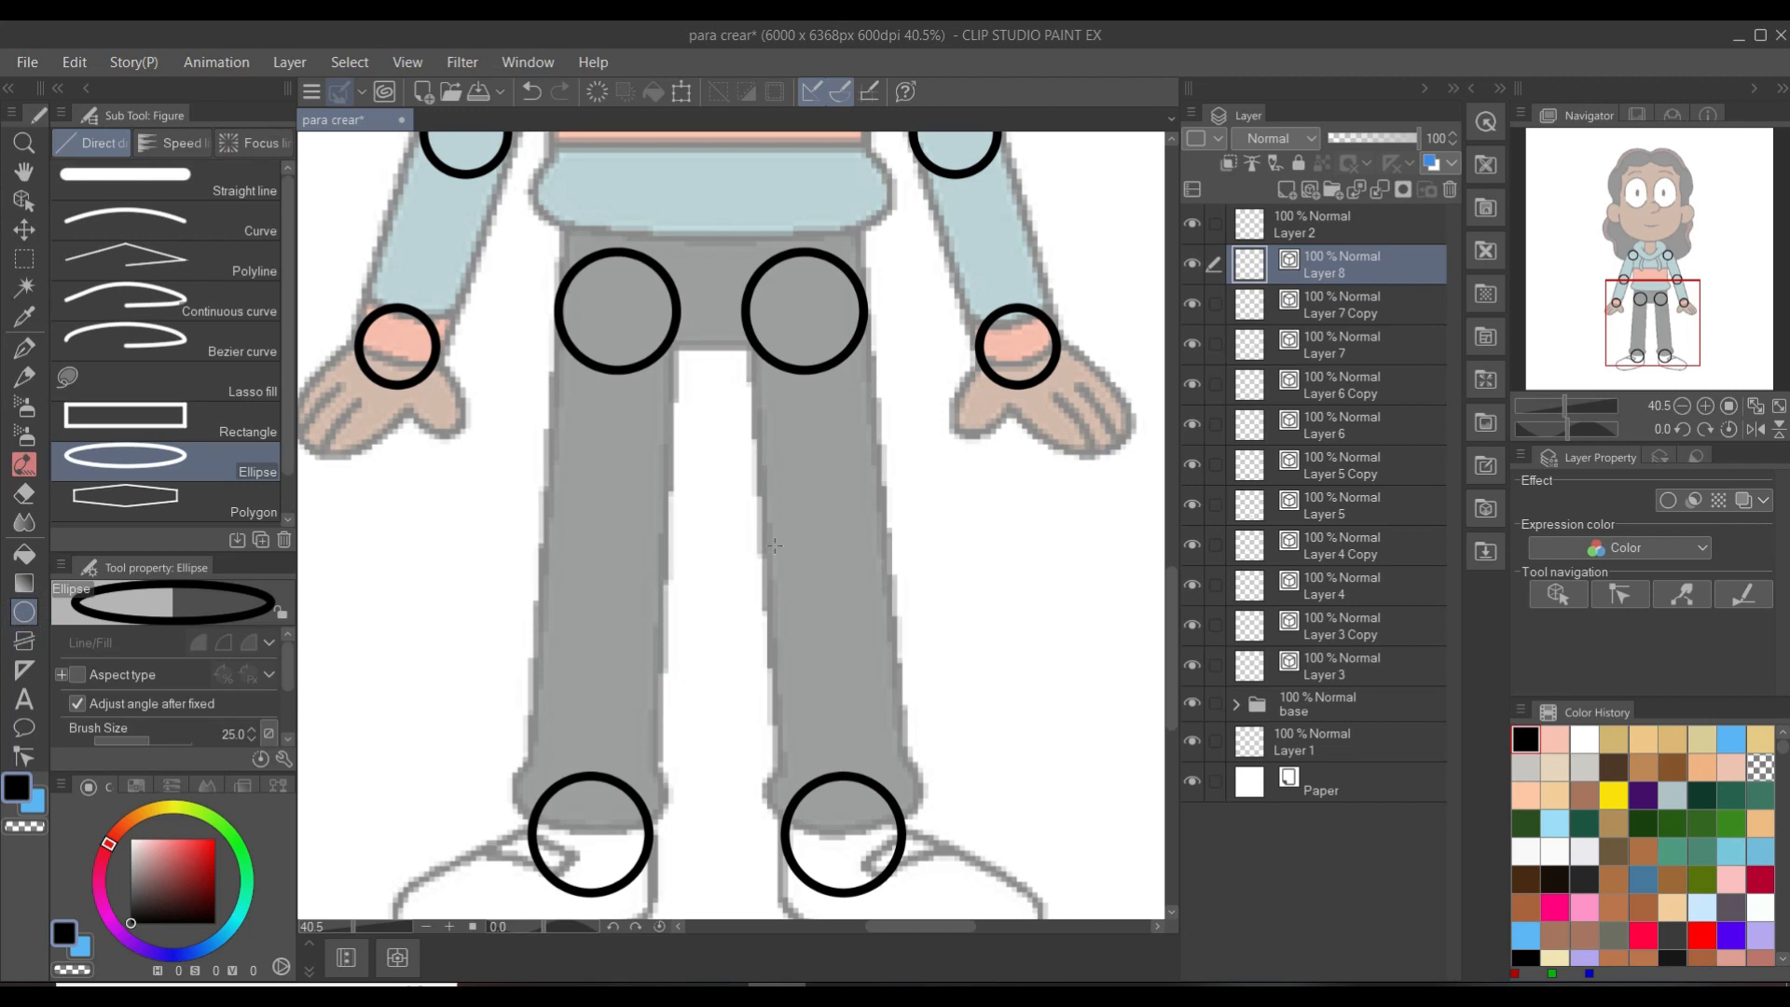
drag(768, 542, 975, 674)
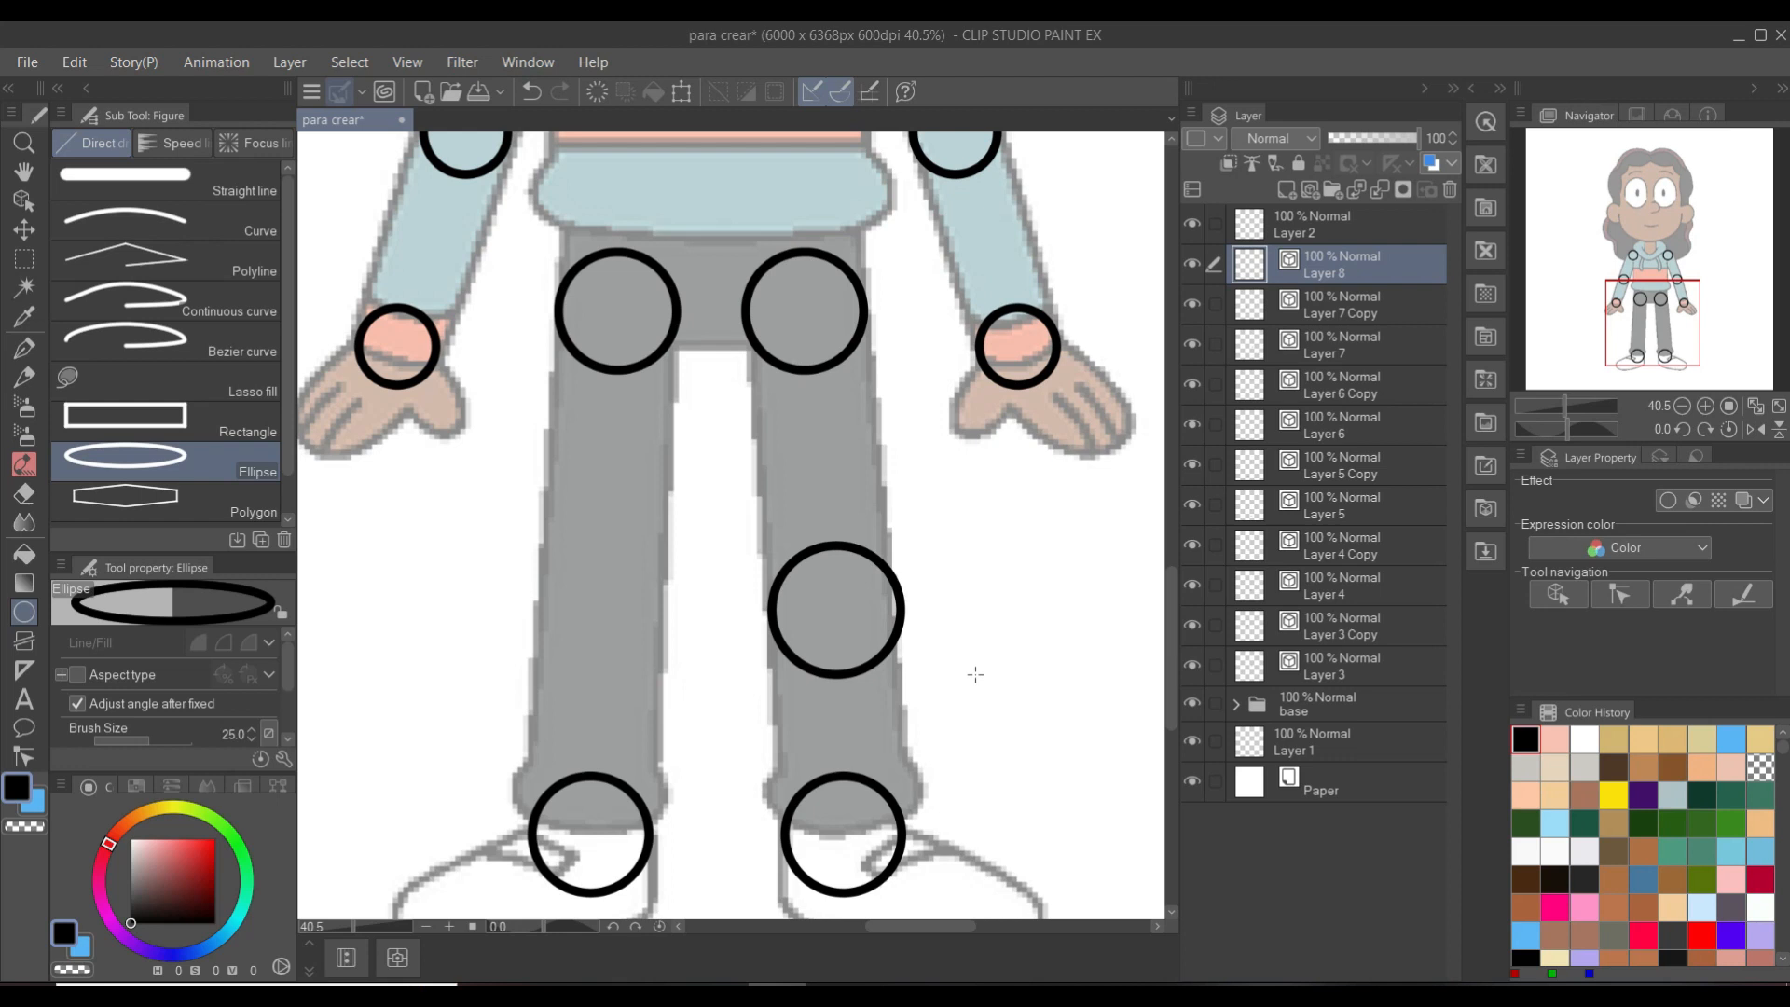
scroll(911, 609, up, 3)
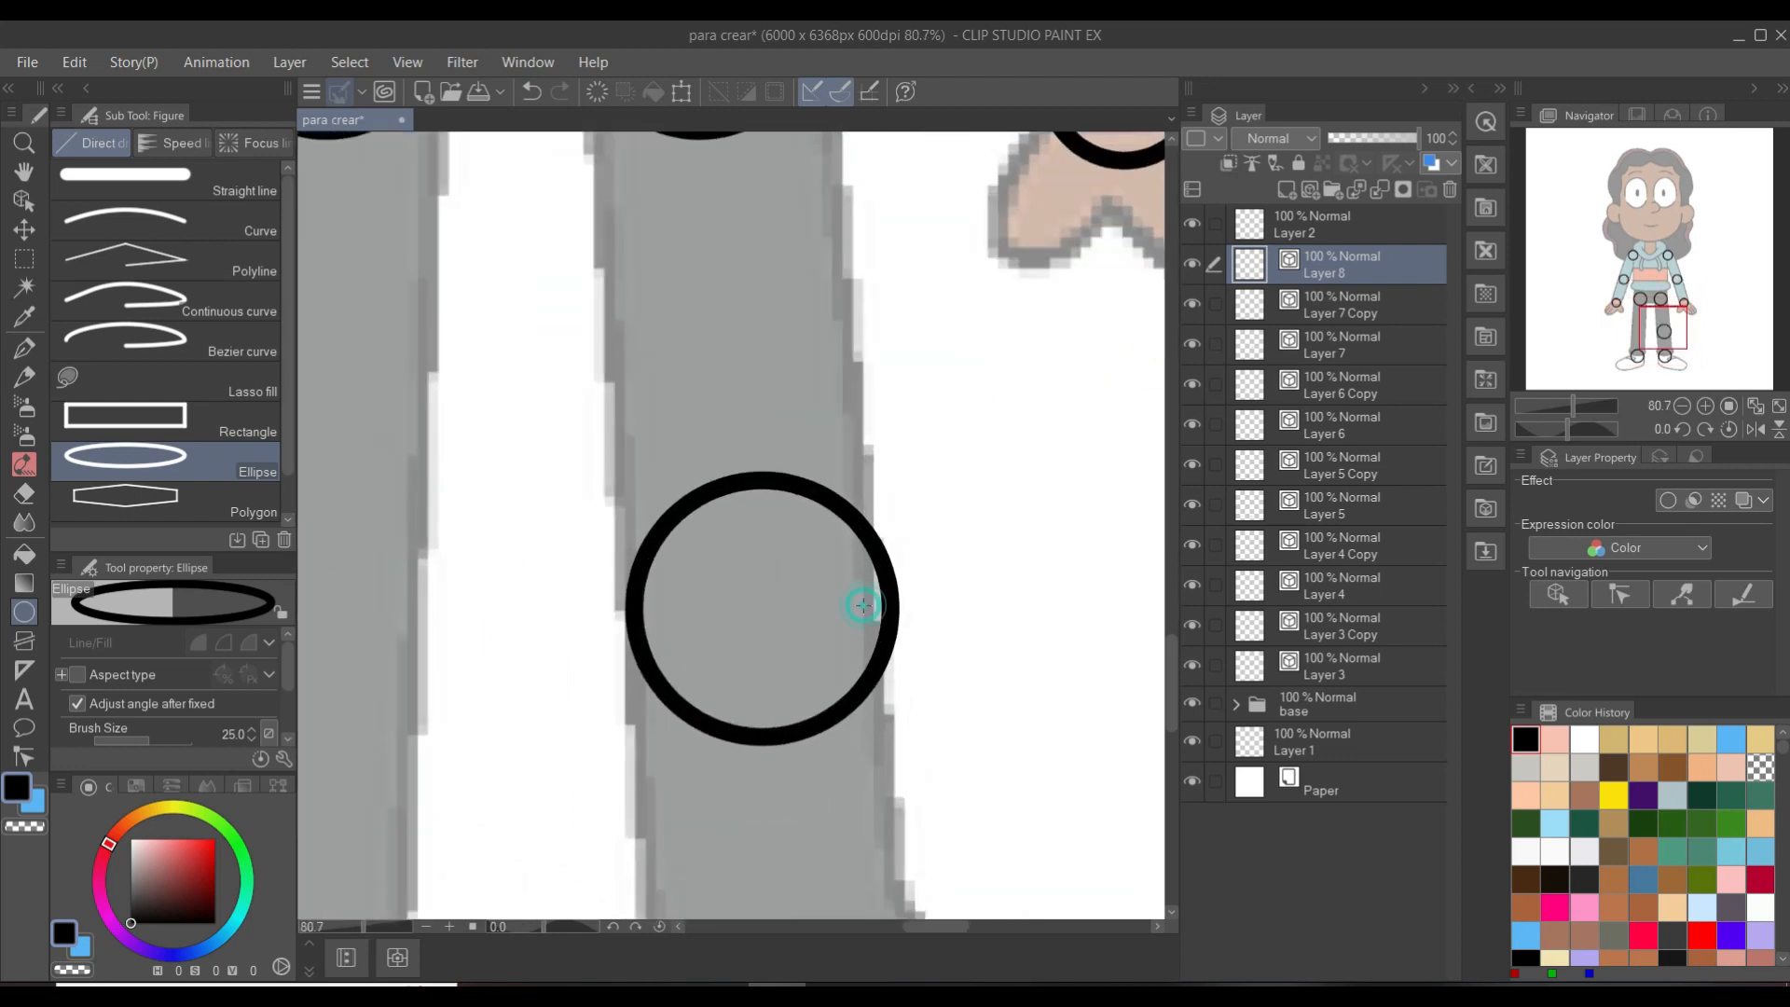
key(k)
drag(851, 606, 792, 544)
scroll(813, 614, down, 4)
scroll(791, 546, up, 2)
key(Delete)
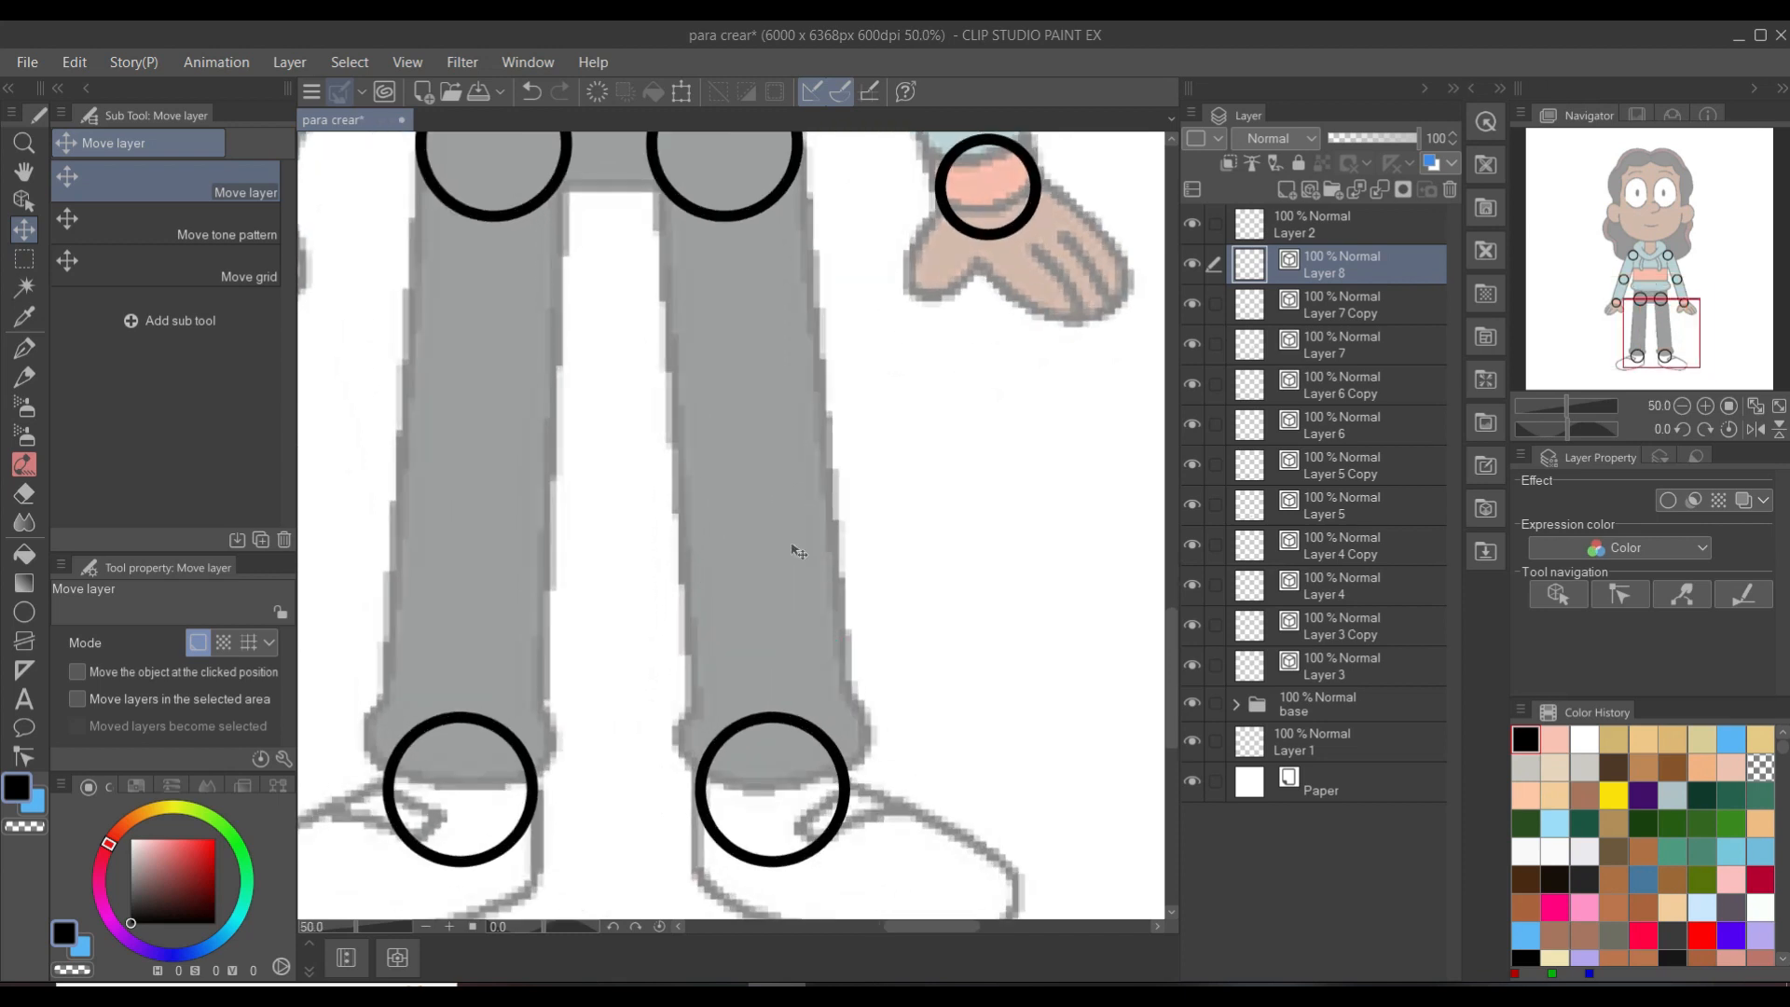
- Draw a black circle spanning the trouser leg at the character's left knee with the Ellipse tool, and move it slightly up the leg
click(25, 612)
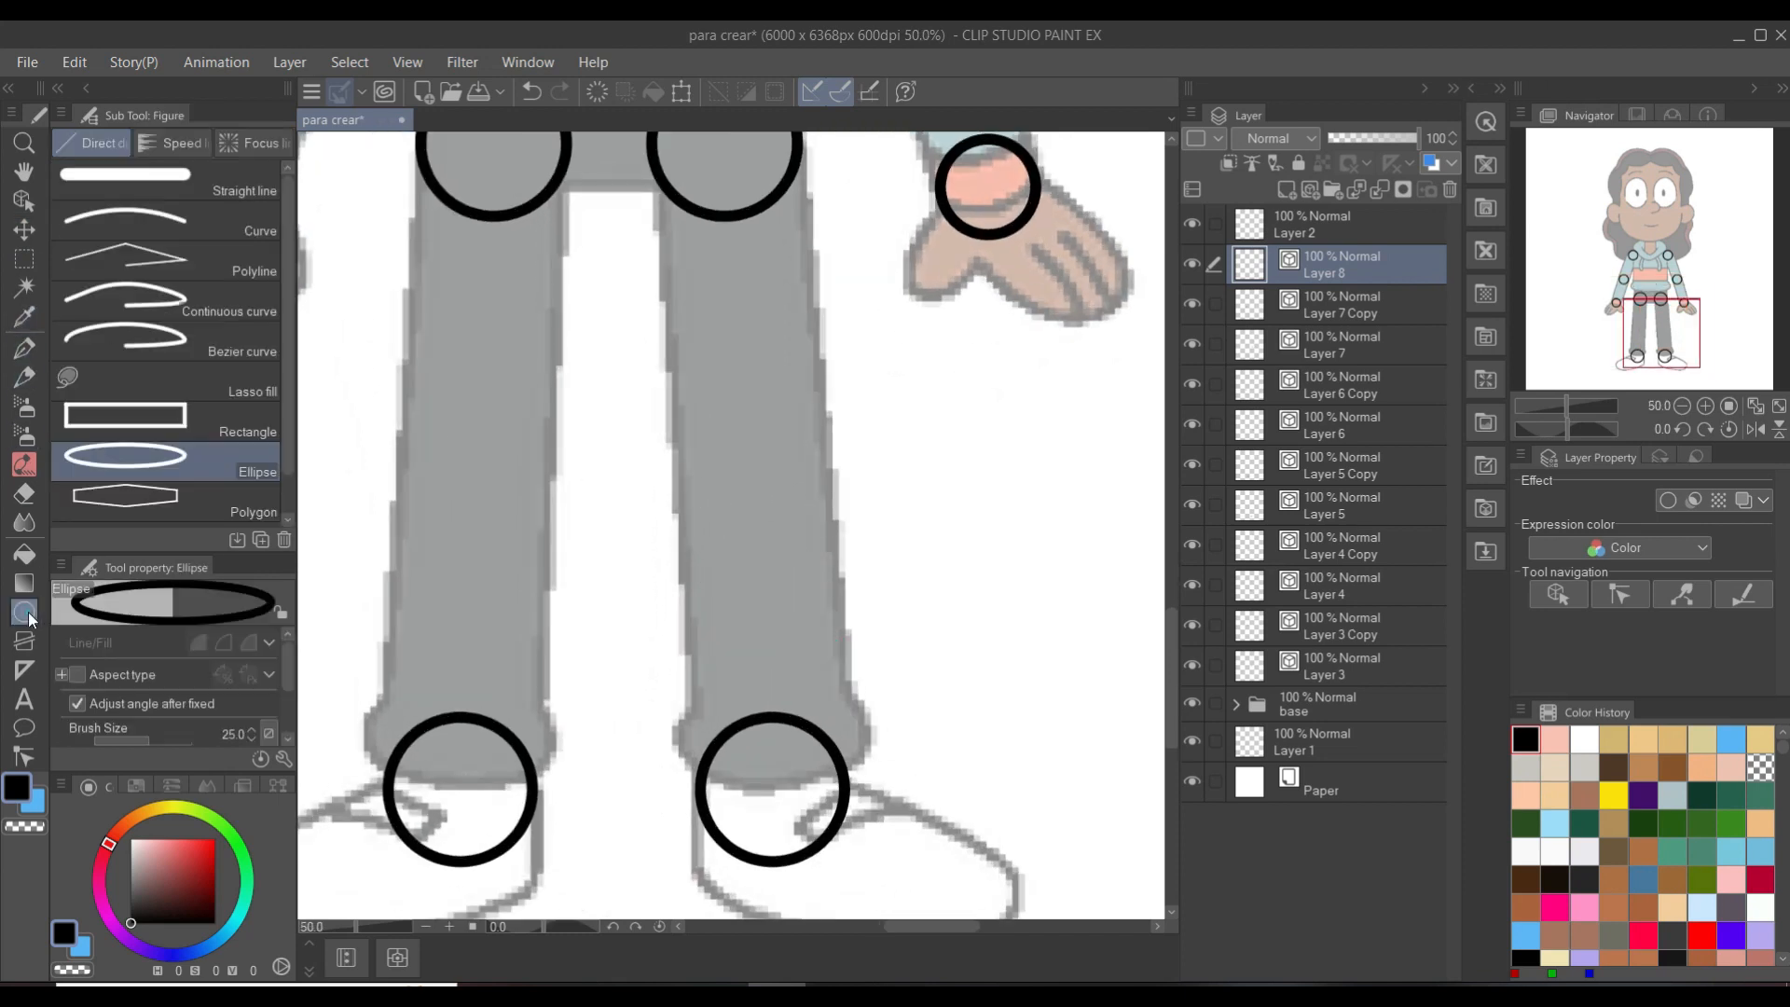
scroll(723, 431, up, 1)
scroll(677, 485, up, 1)
scroll(680, 466, up, 1)
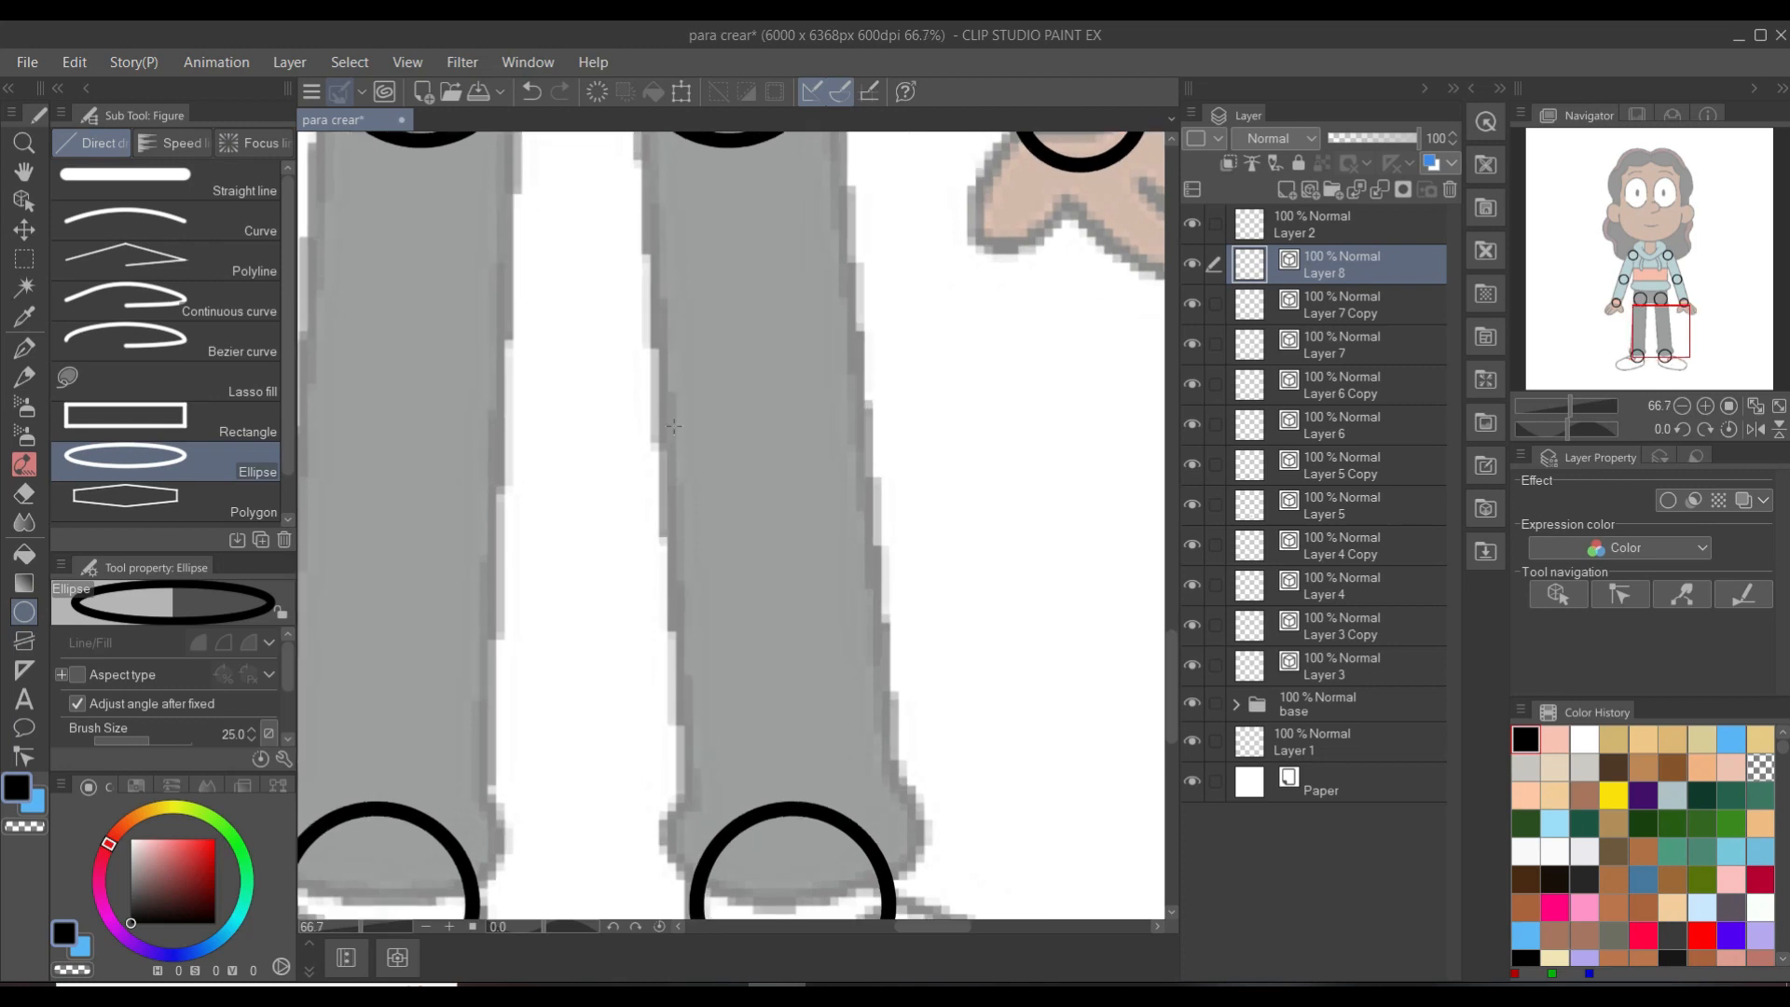
drag(661, 410, 873, 620)
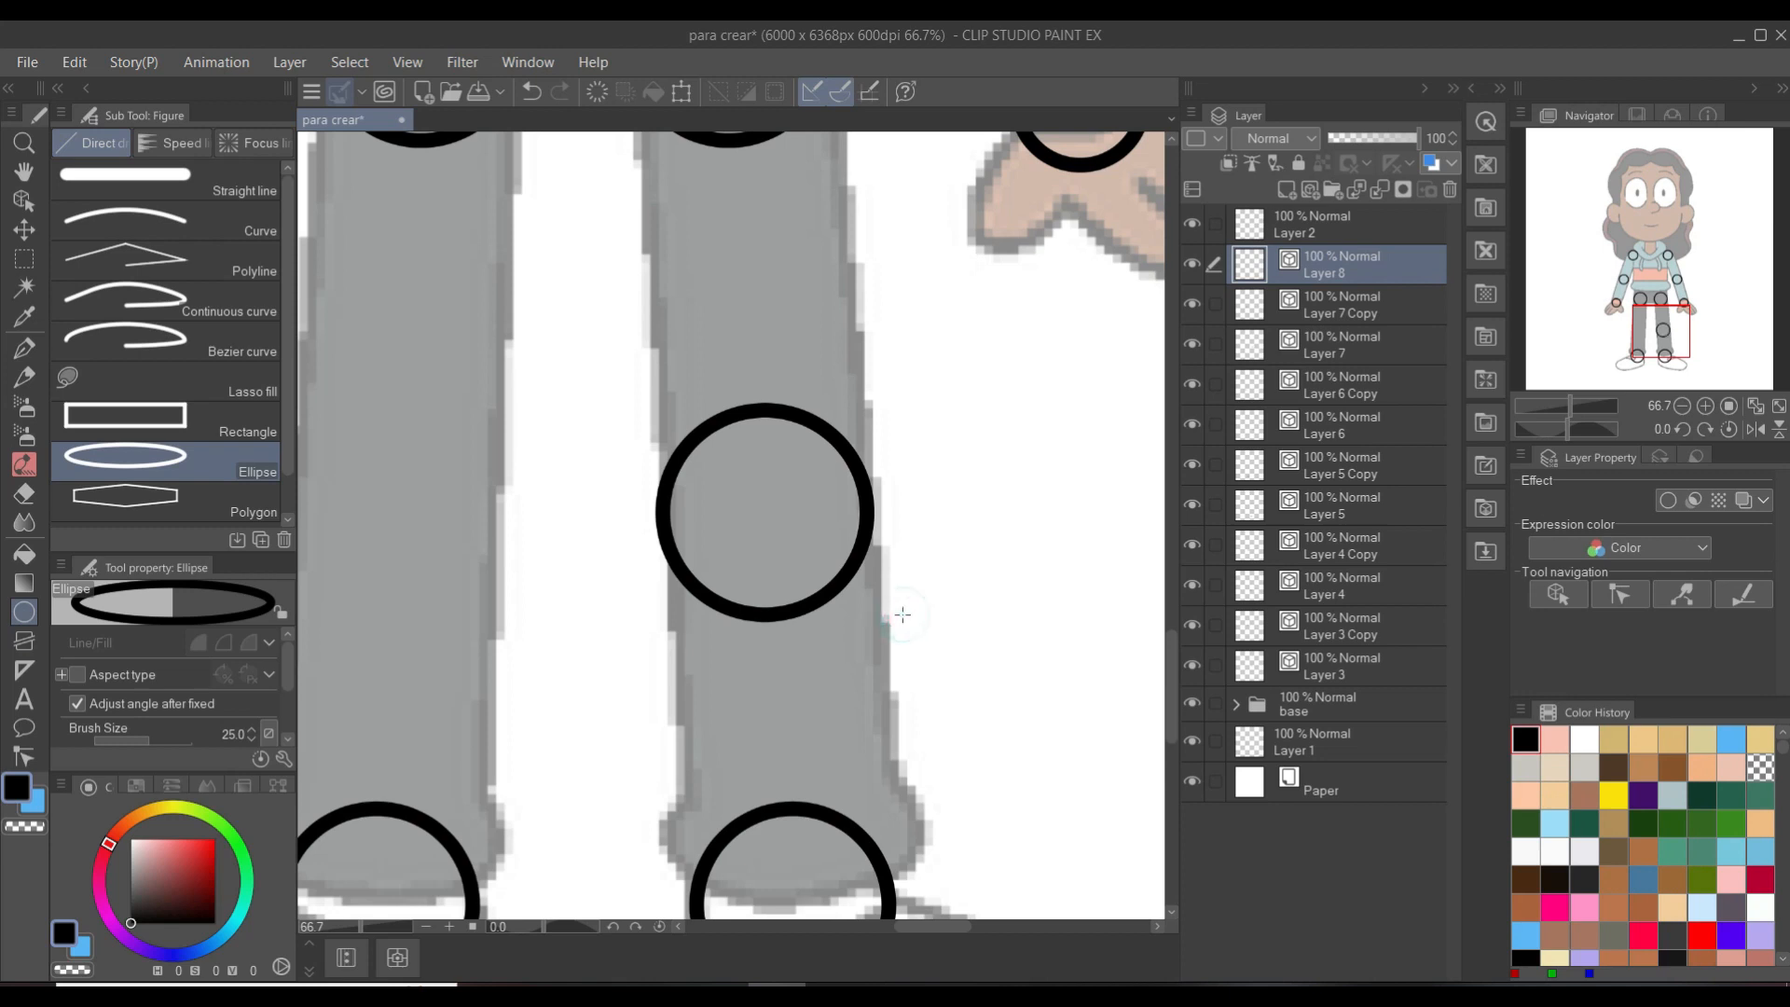
key(k)
drag(869, 599, 871, 569)
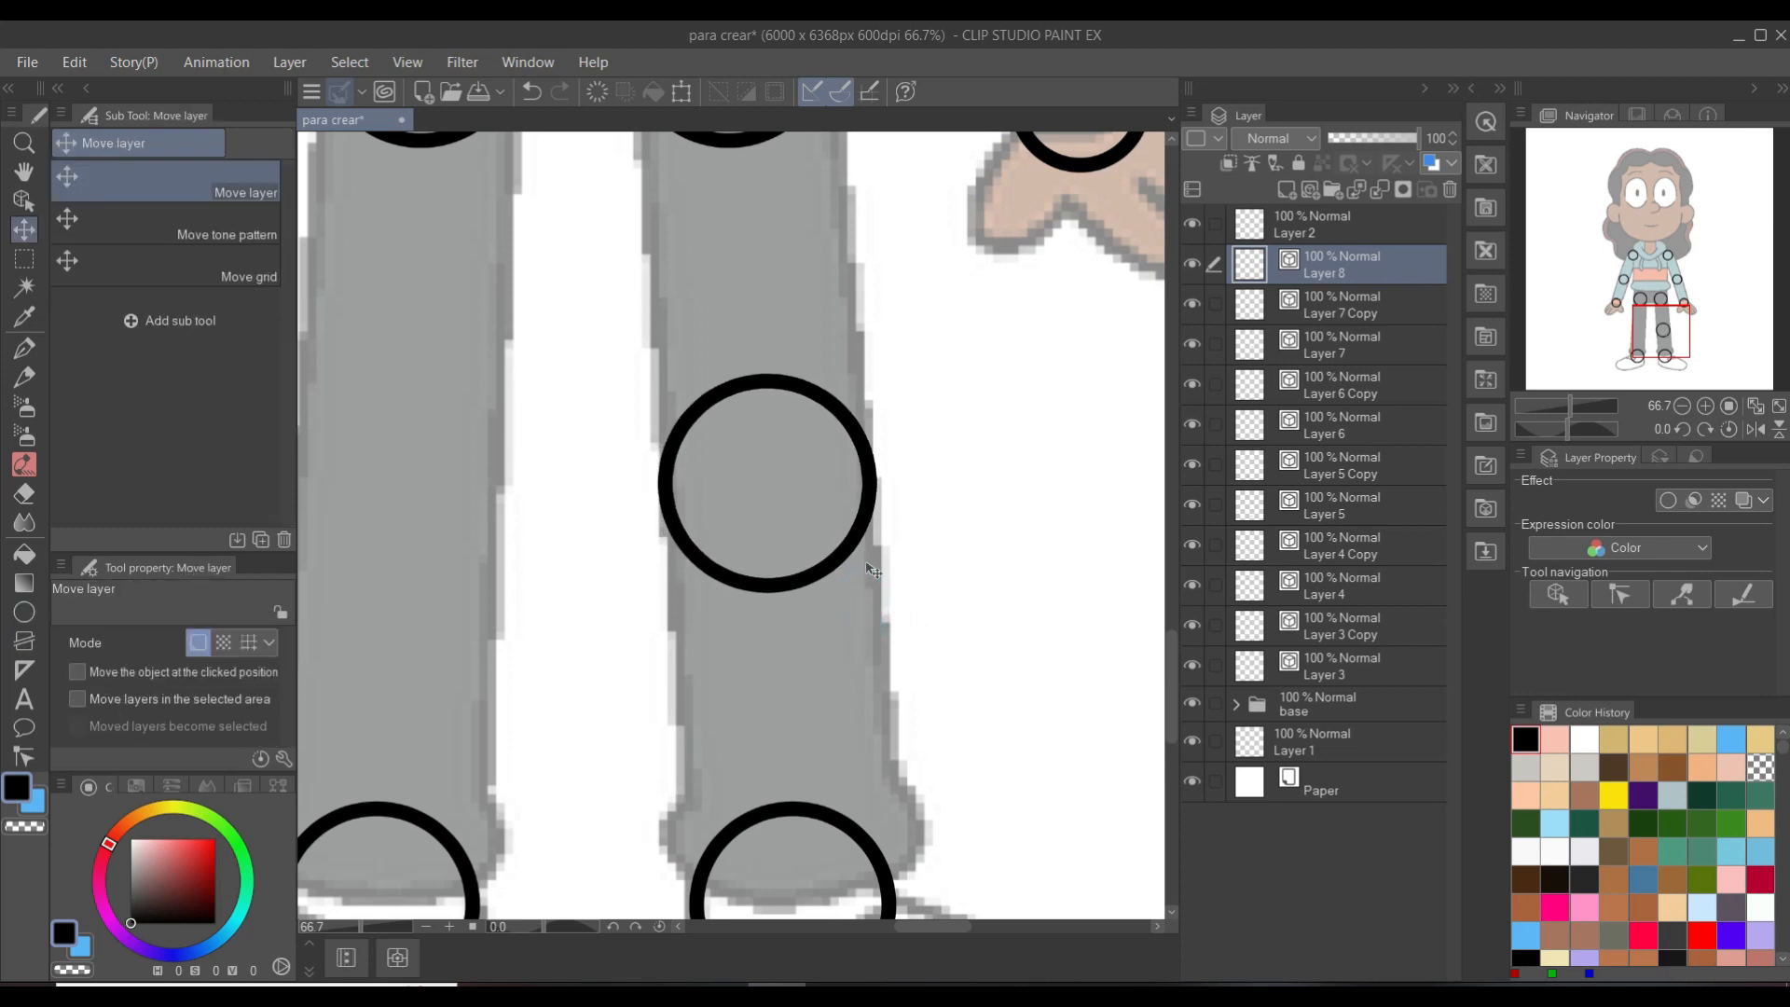
- Lower the left knee circle slightly along the leg and check its position against the hip and ankle circles
scroll(872, 569, down, 1)
scroll(863, 565, down, 3)
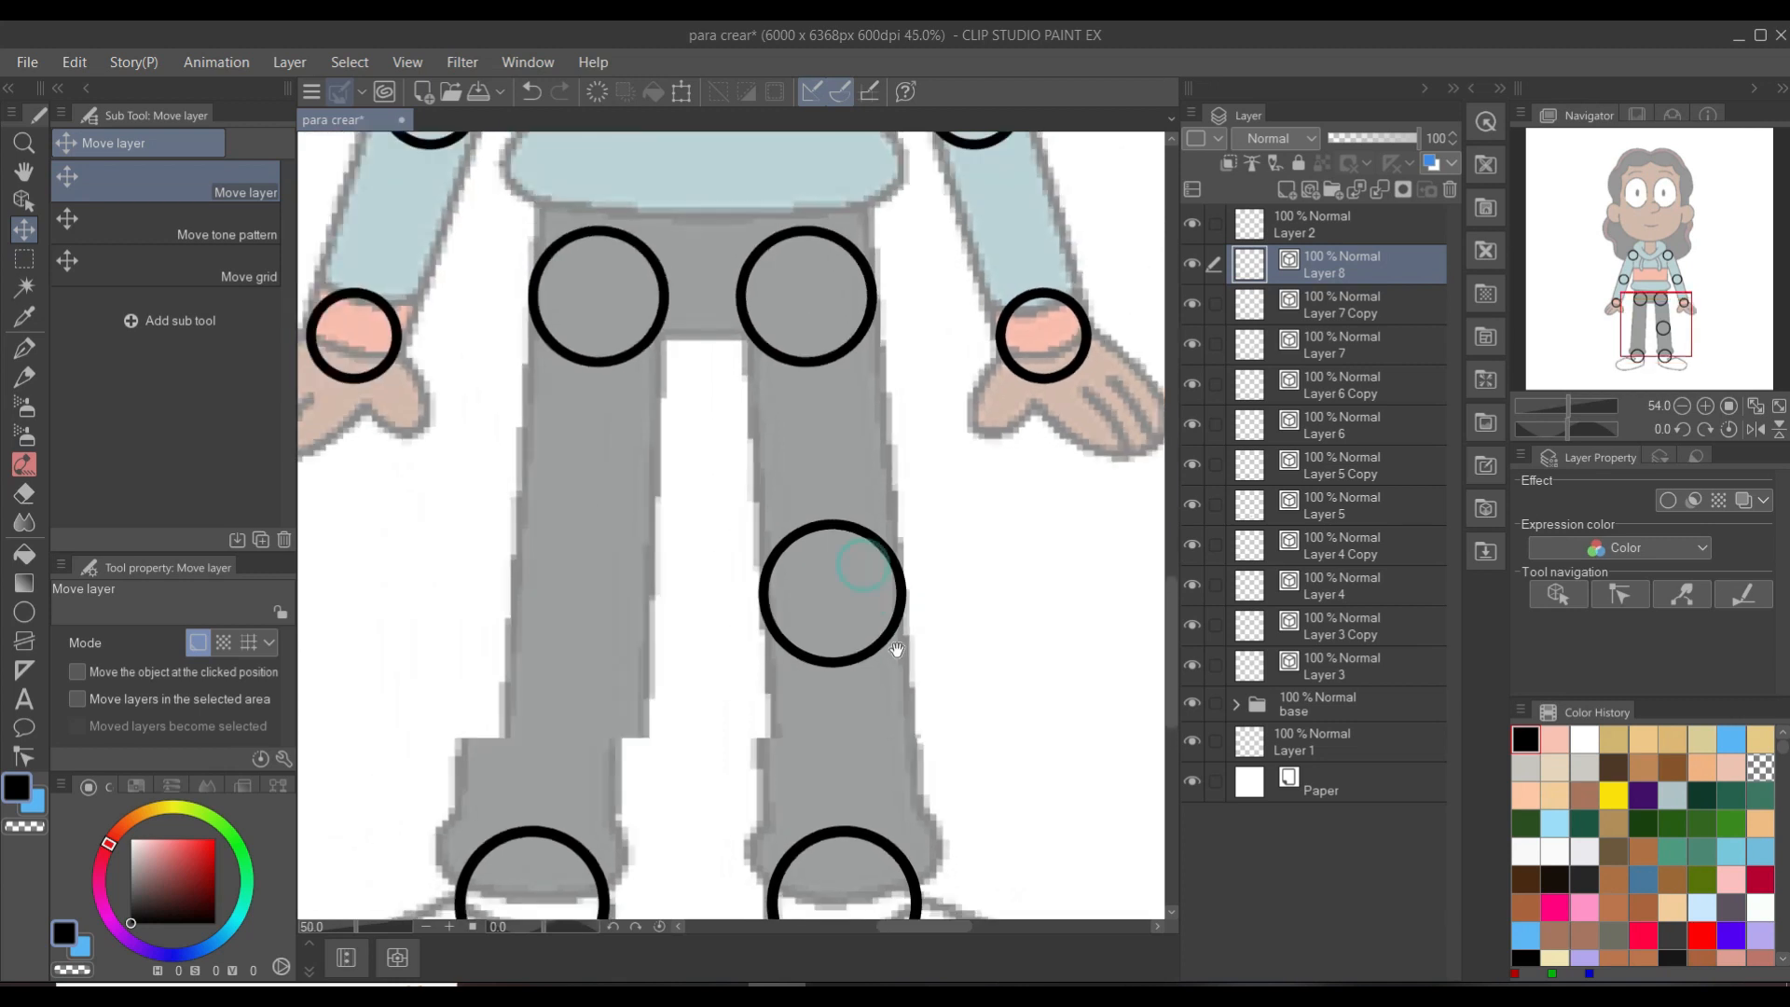
scroll(891, 659, up, 1)
scroll(834, 669, up, 2)
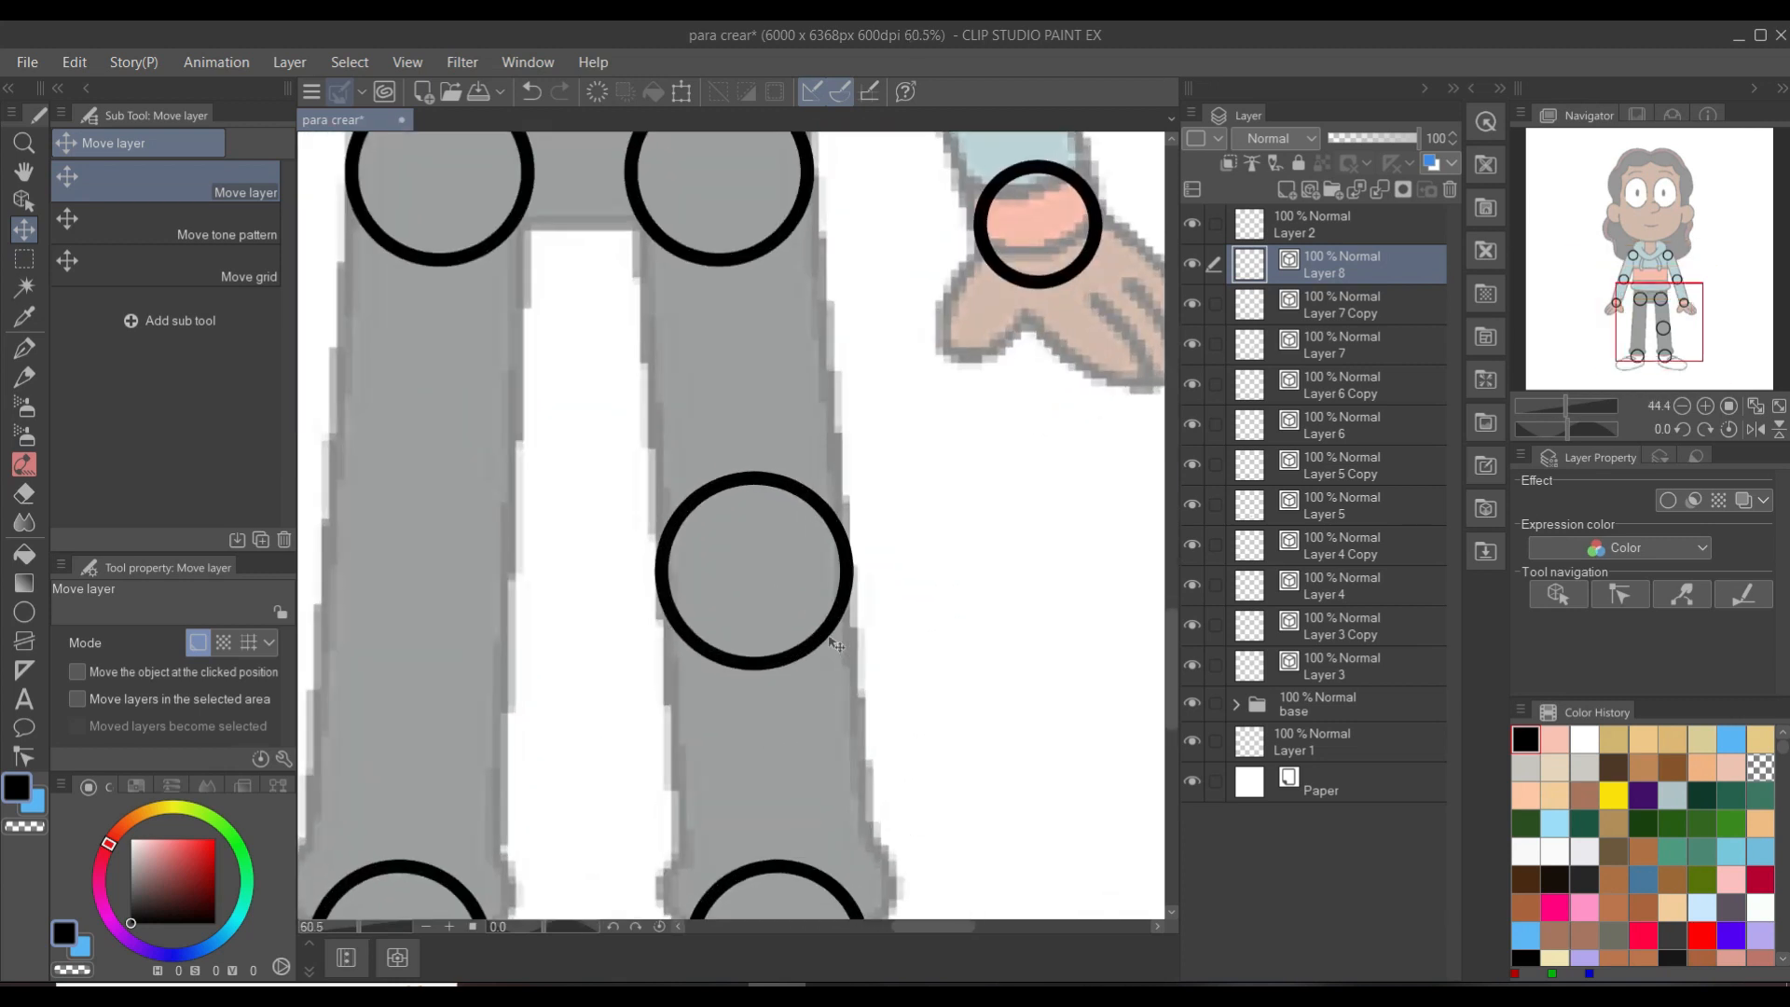
drag(831, 611, 831, 632)
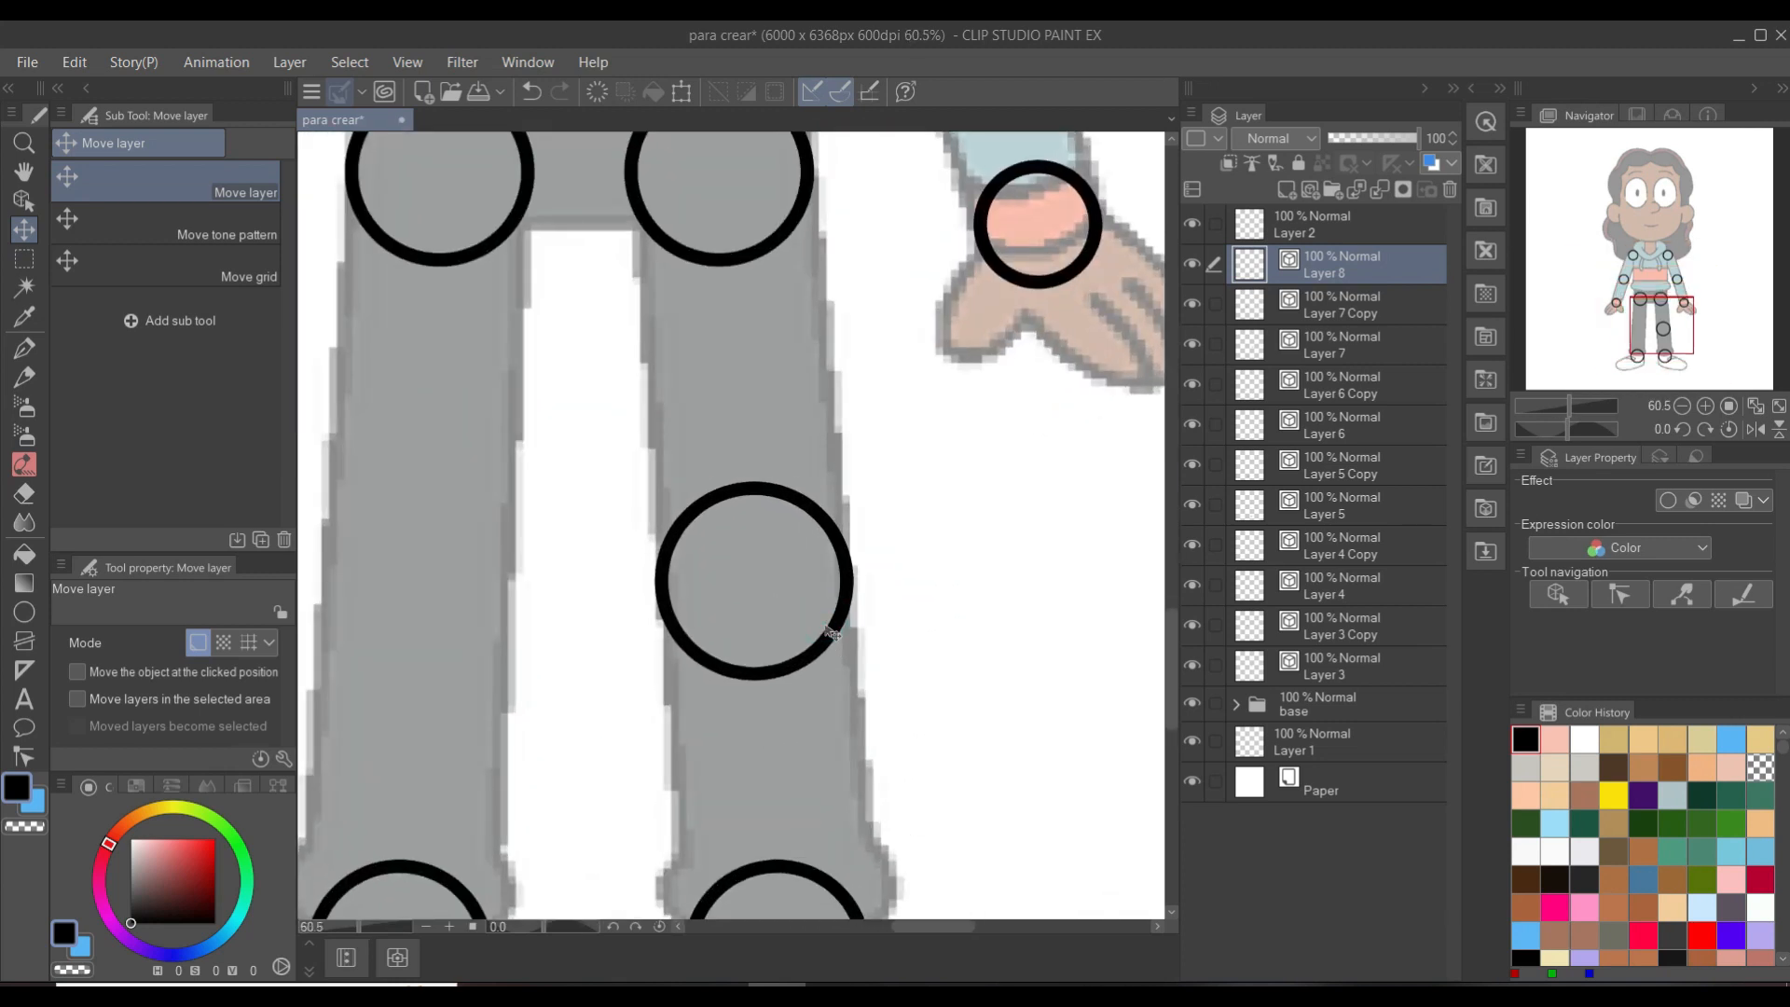
scroll(833, 634, down, 3)
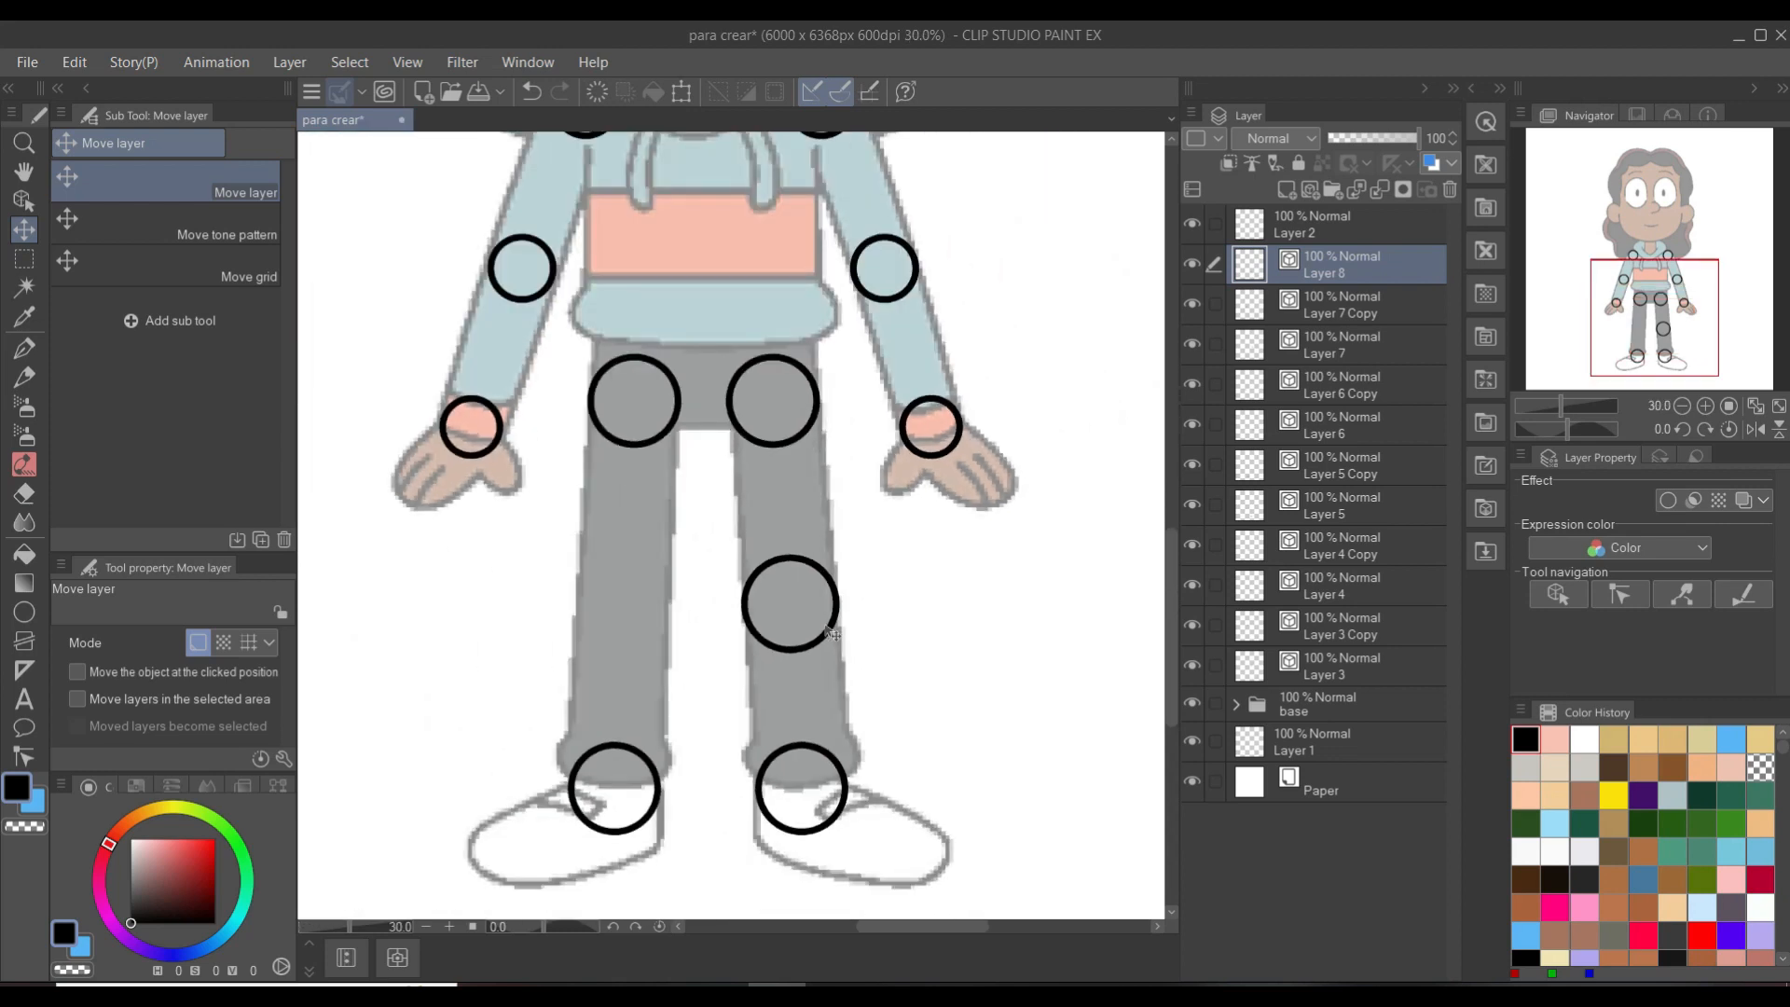
- Duplicate the left knee circle's layer and move the copy across onto the character's right knee
right_click(1323, 255)
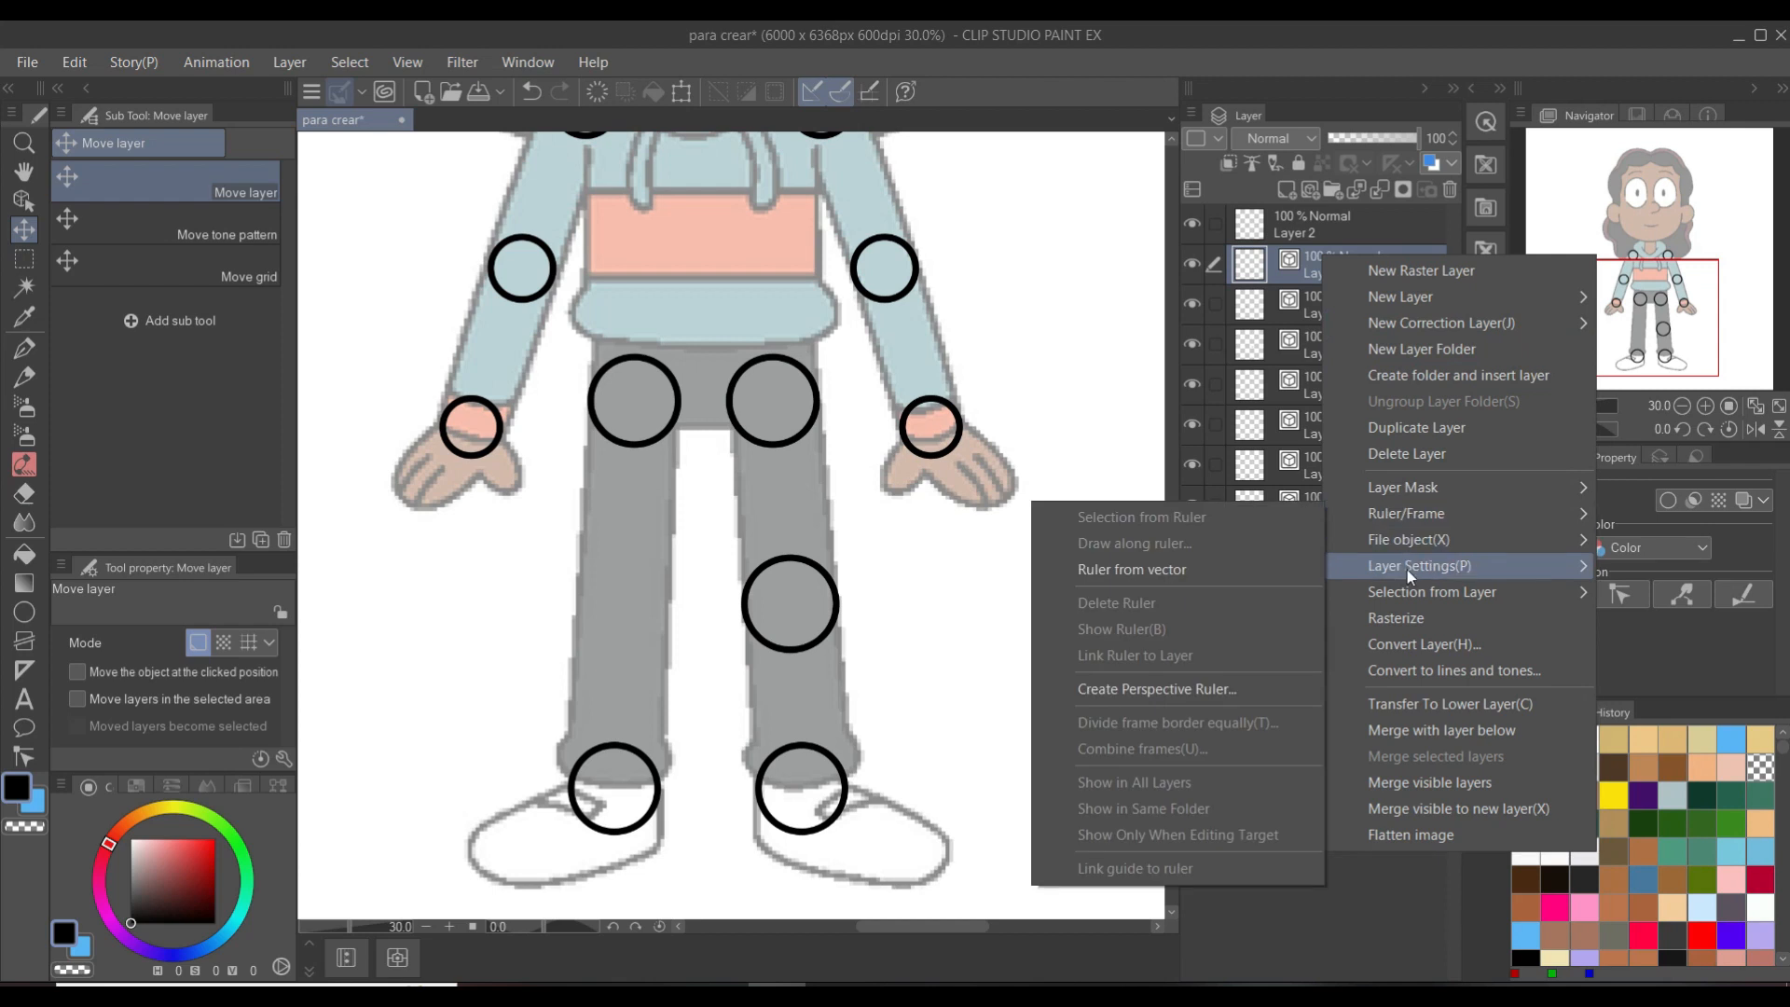
click(1428, 426)
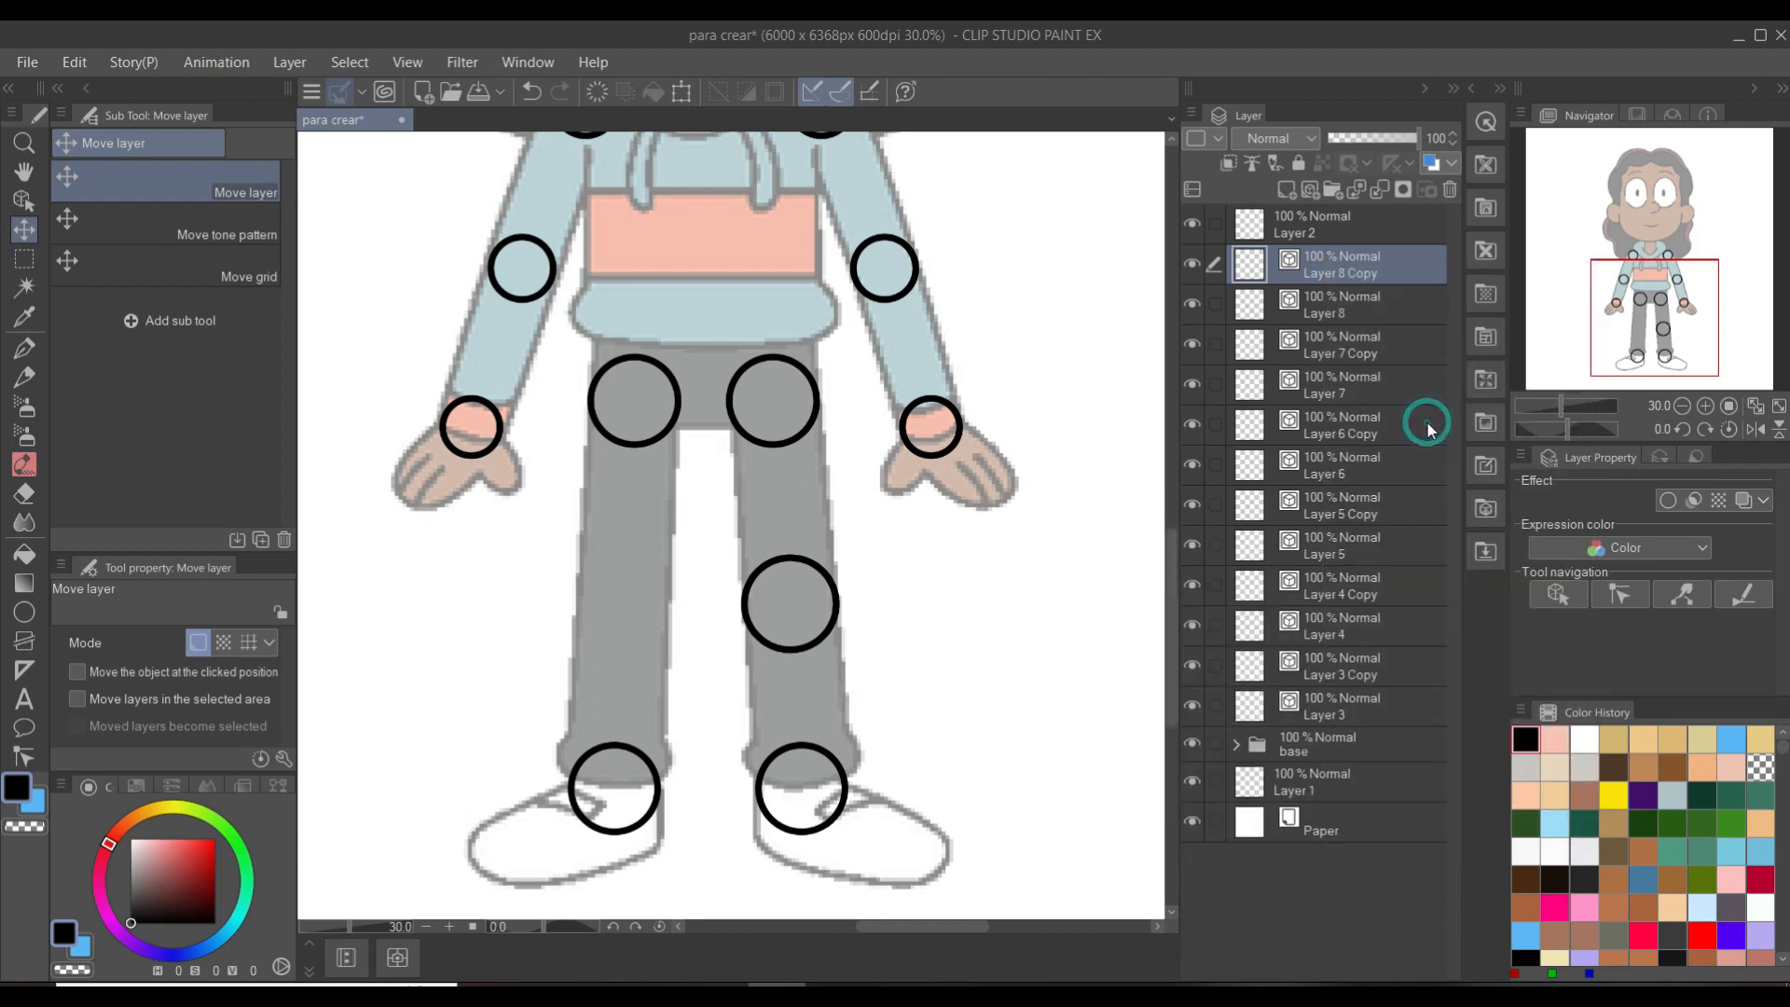
drag(873, 604, 706, 619)
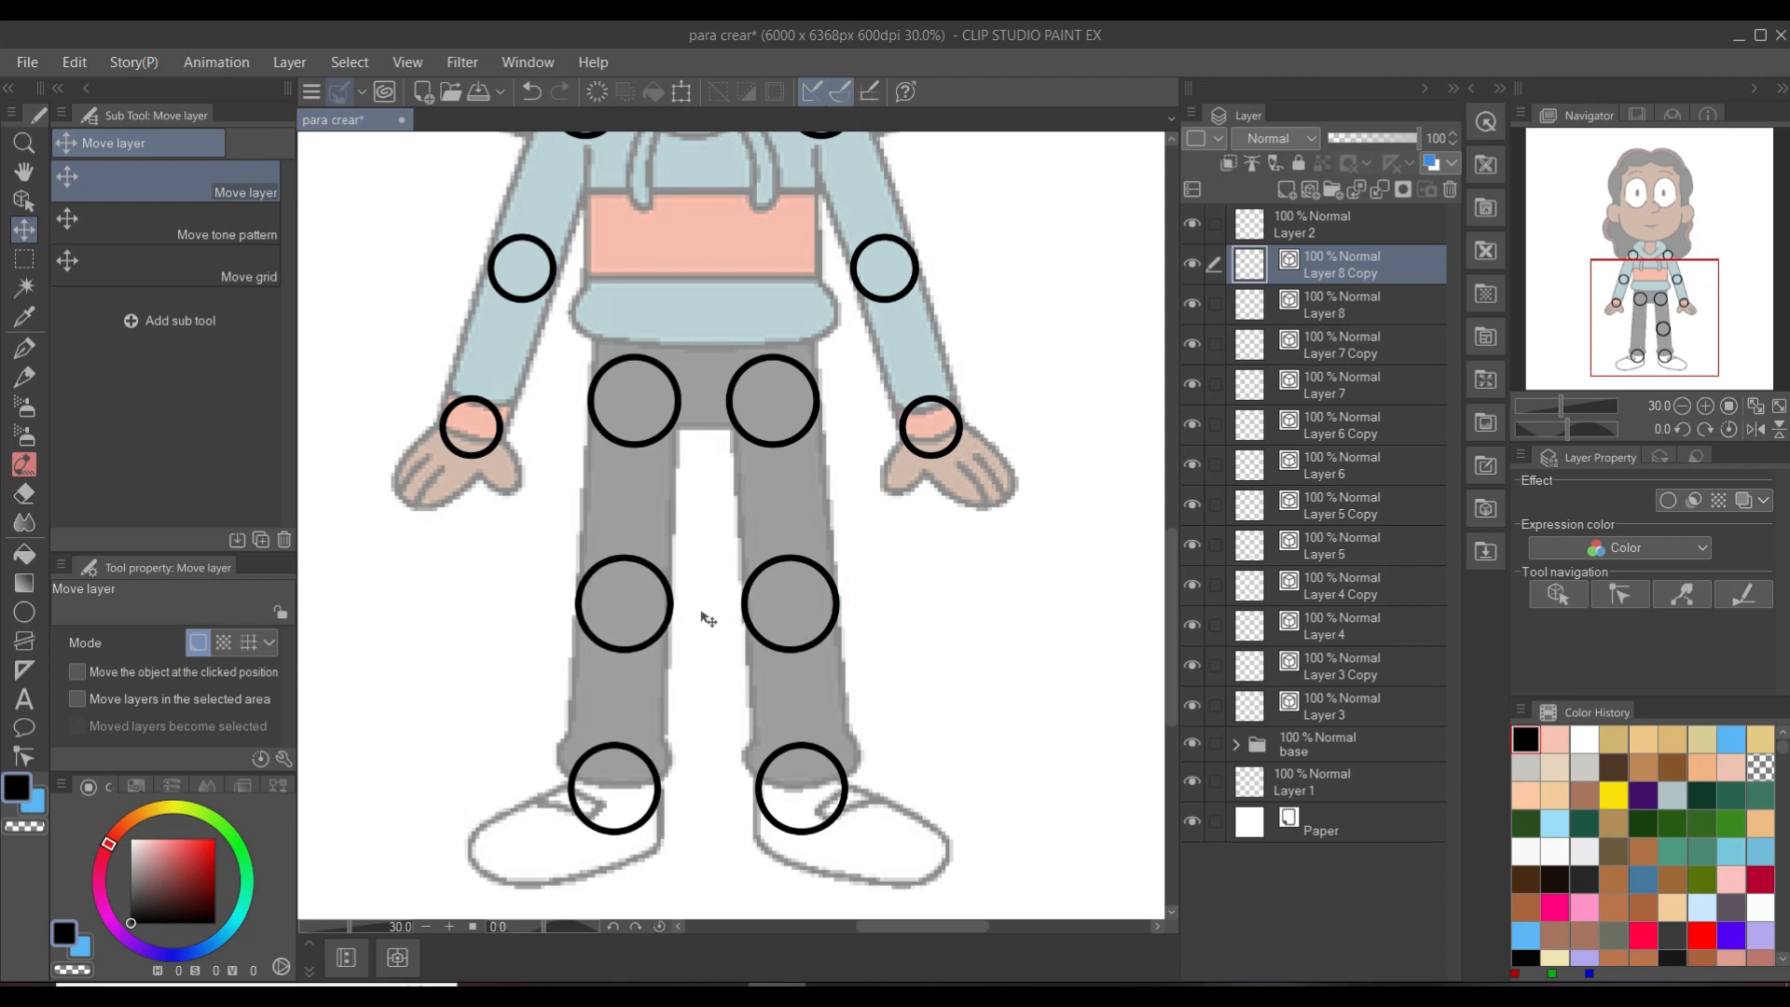
scroll(708, 617, up, 4)
scroll(708, 613, down, 5)
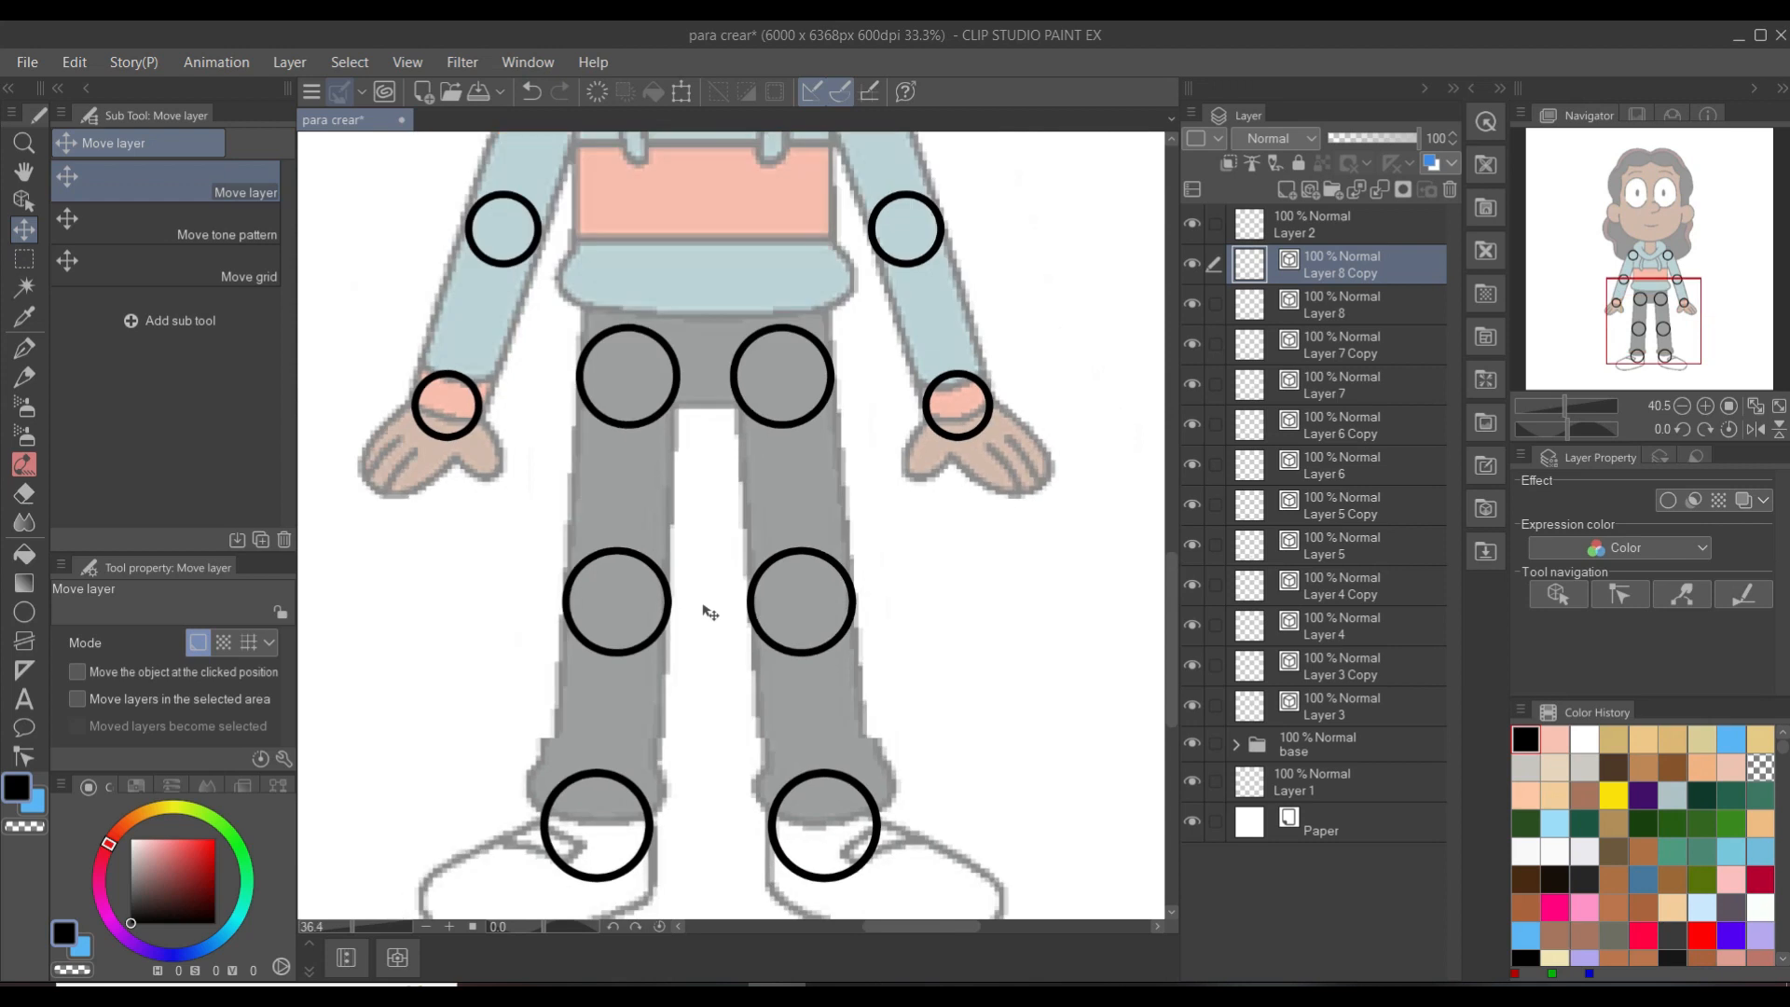
drag(1038, 479, 1038, 551)
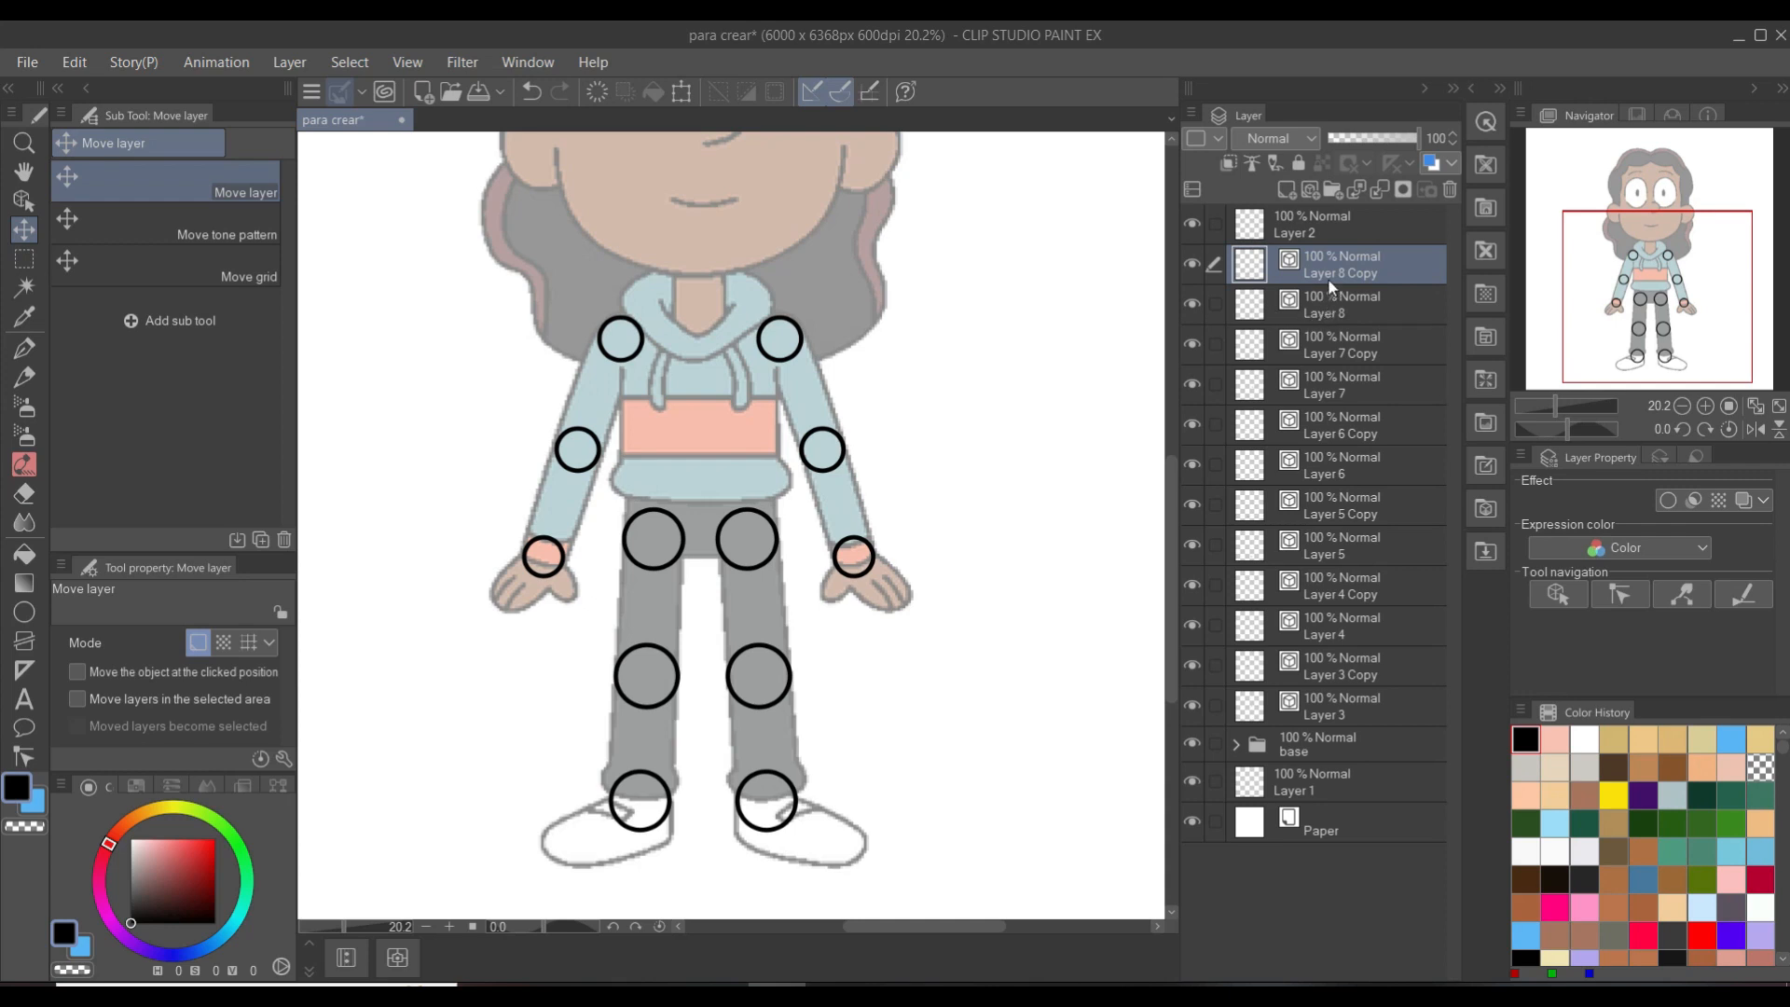
- Add a new vector layer and draw a black circle as wide as the neck over the top of the neck with the Ellipse tool
click(1309, 190)
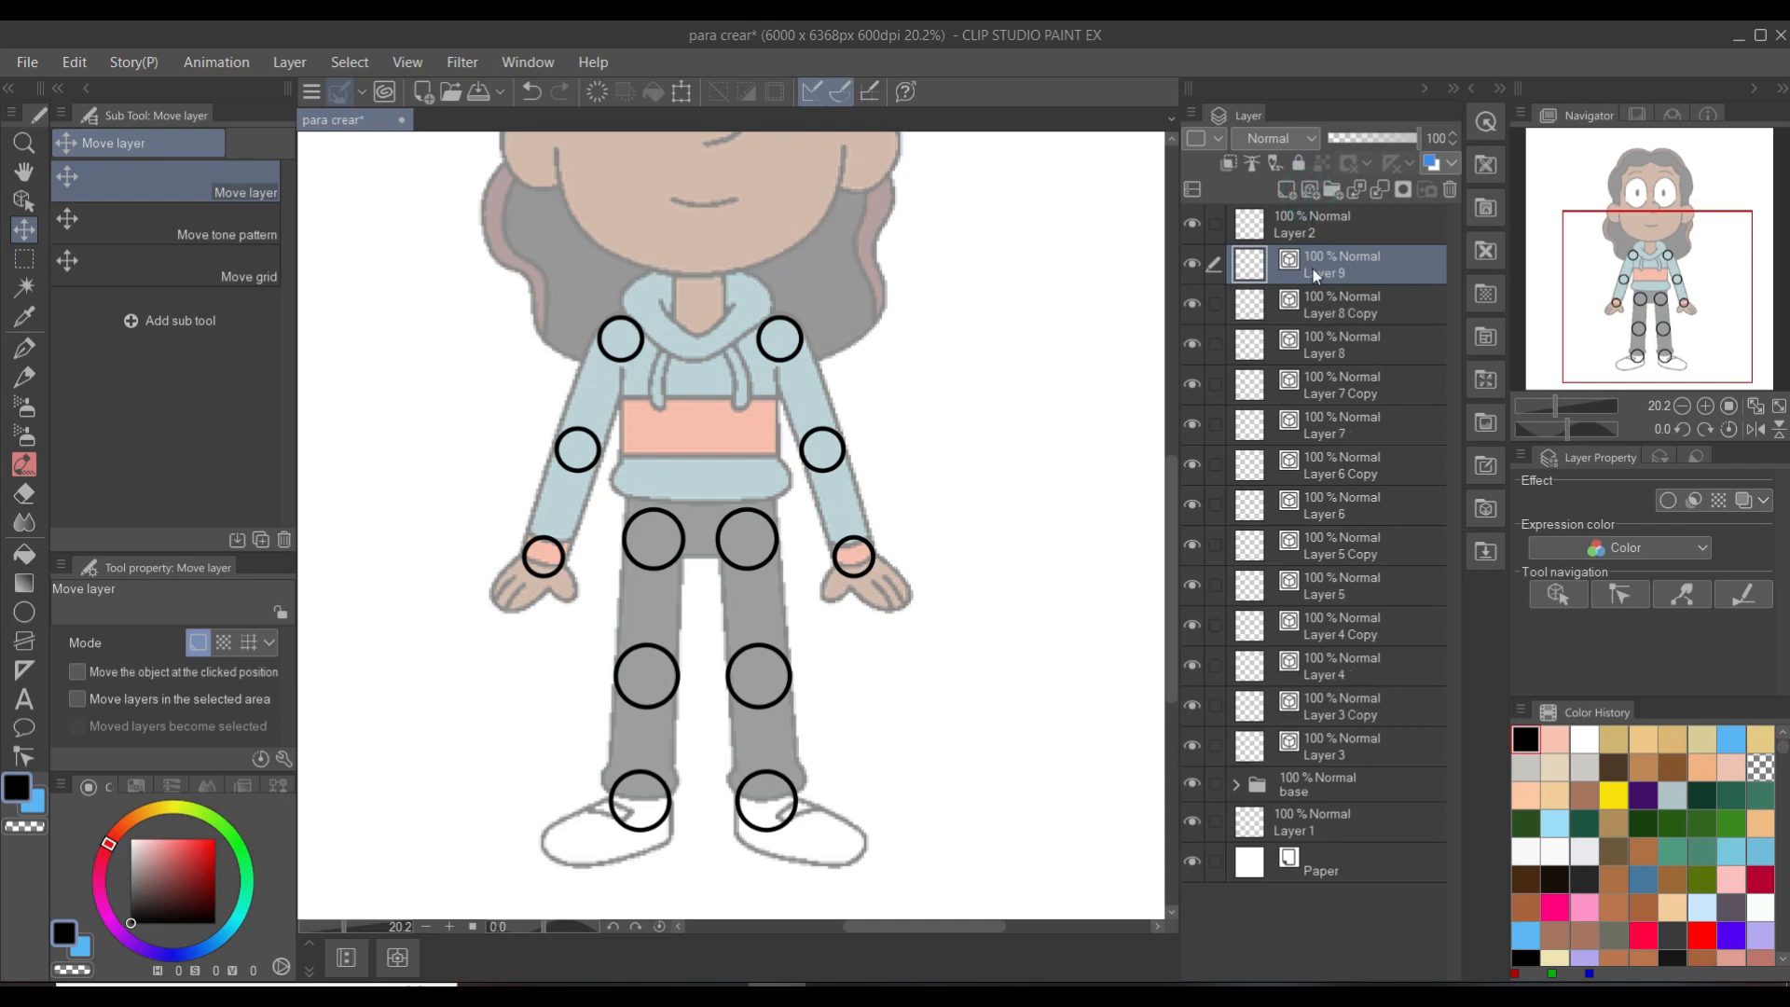
drag(636, 311, 660, 515)
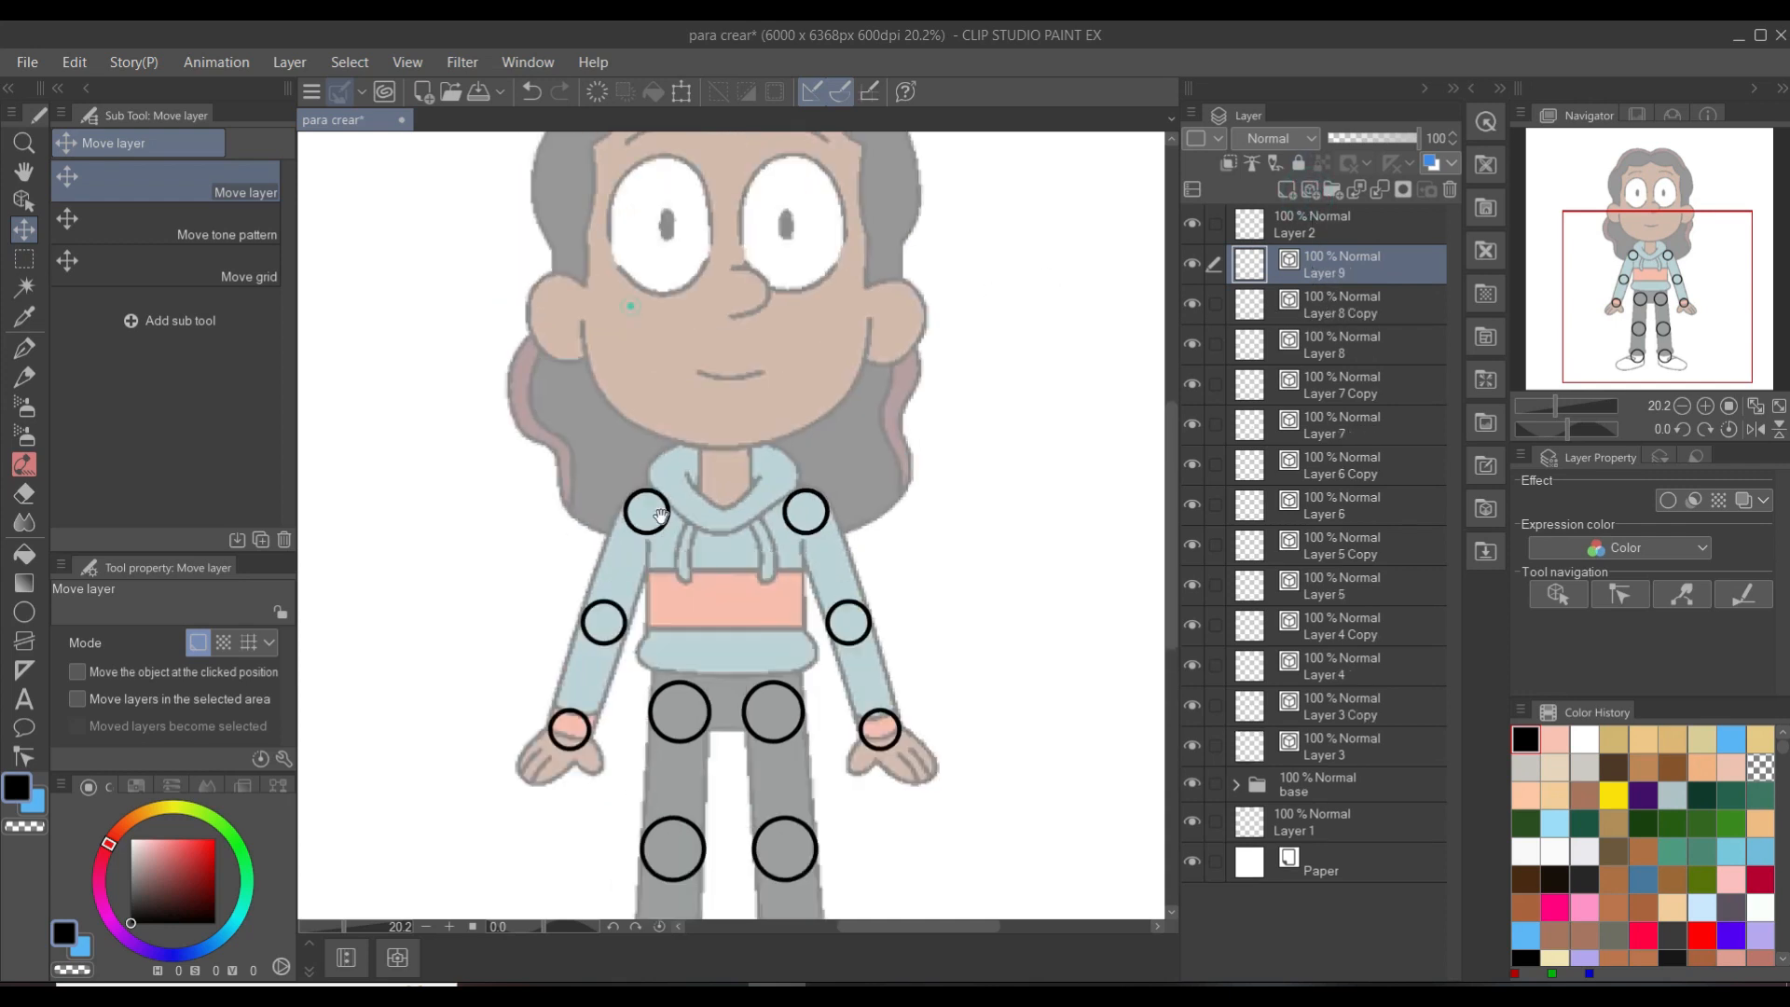
scroll(660, 515, up, 5)
drag(738, 586, 735, 583)
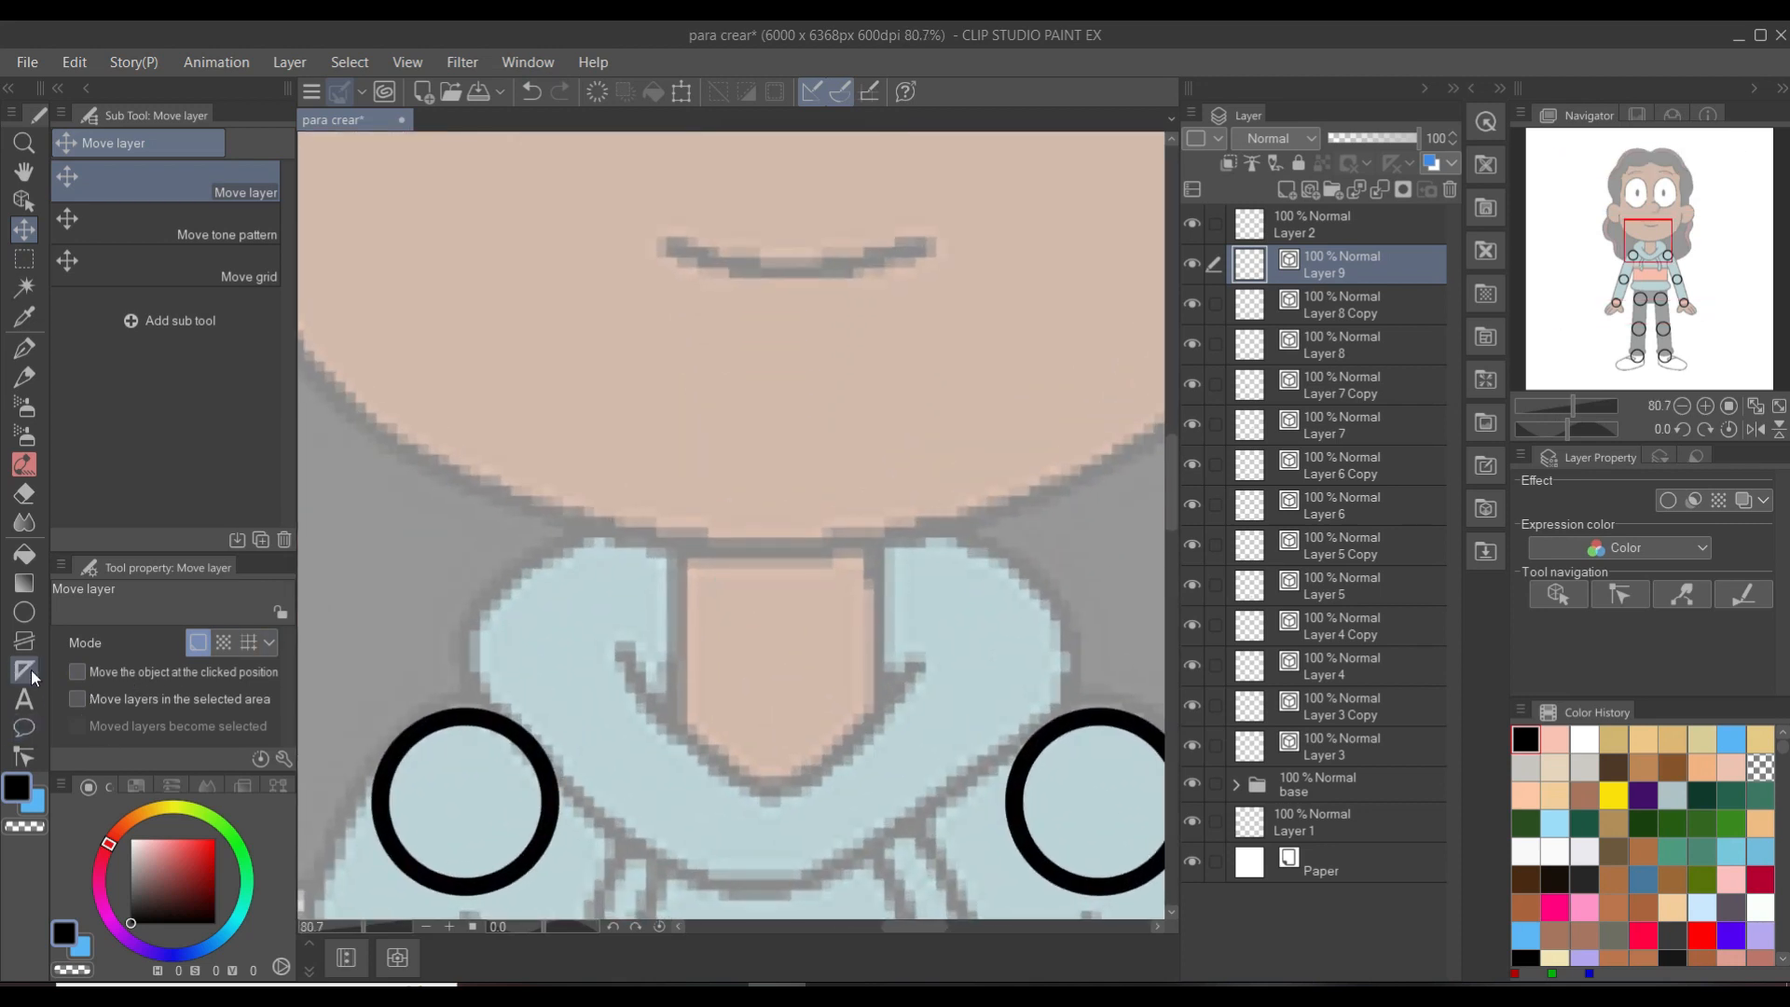
click(24, 610)
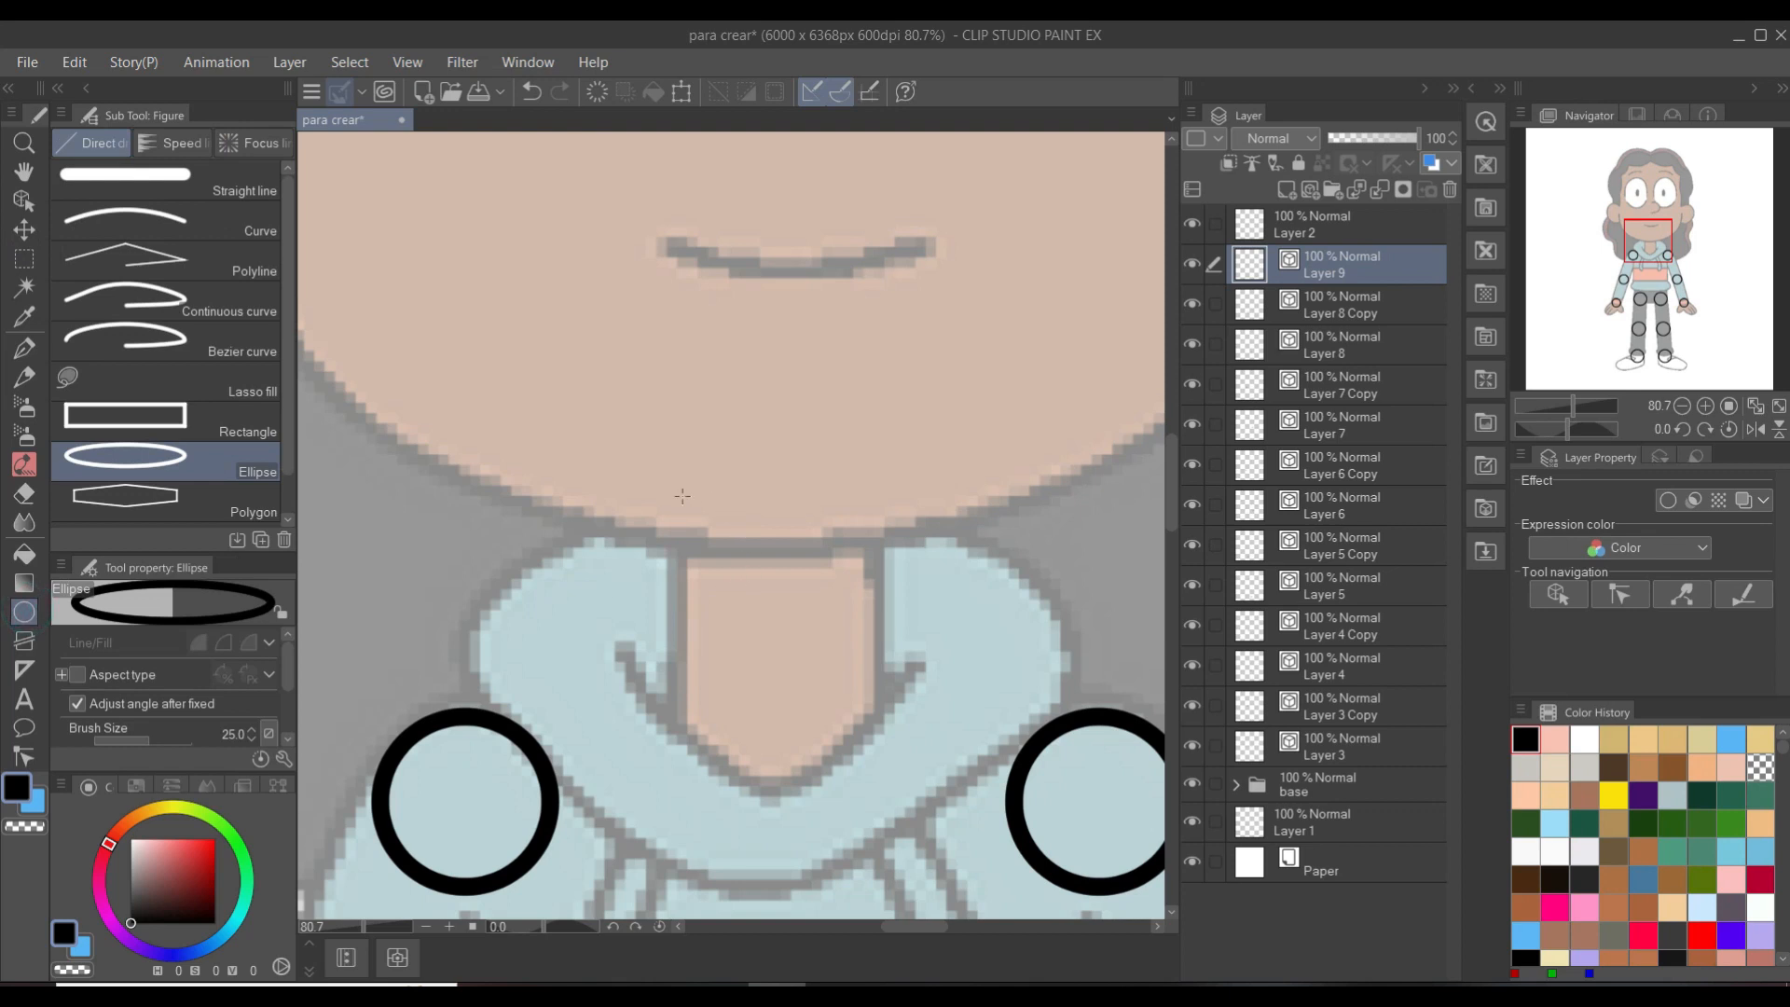
drag(669, 501, 821, 671)
- Move the neck circle straight up onto the lower face, overlapping the mouth, and check its placement against the whole figure
key(k)
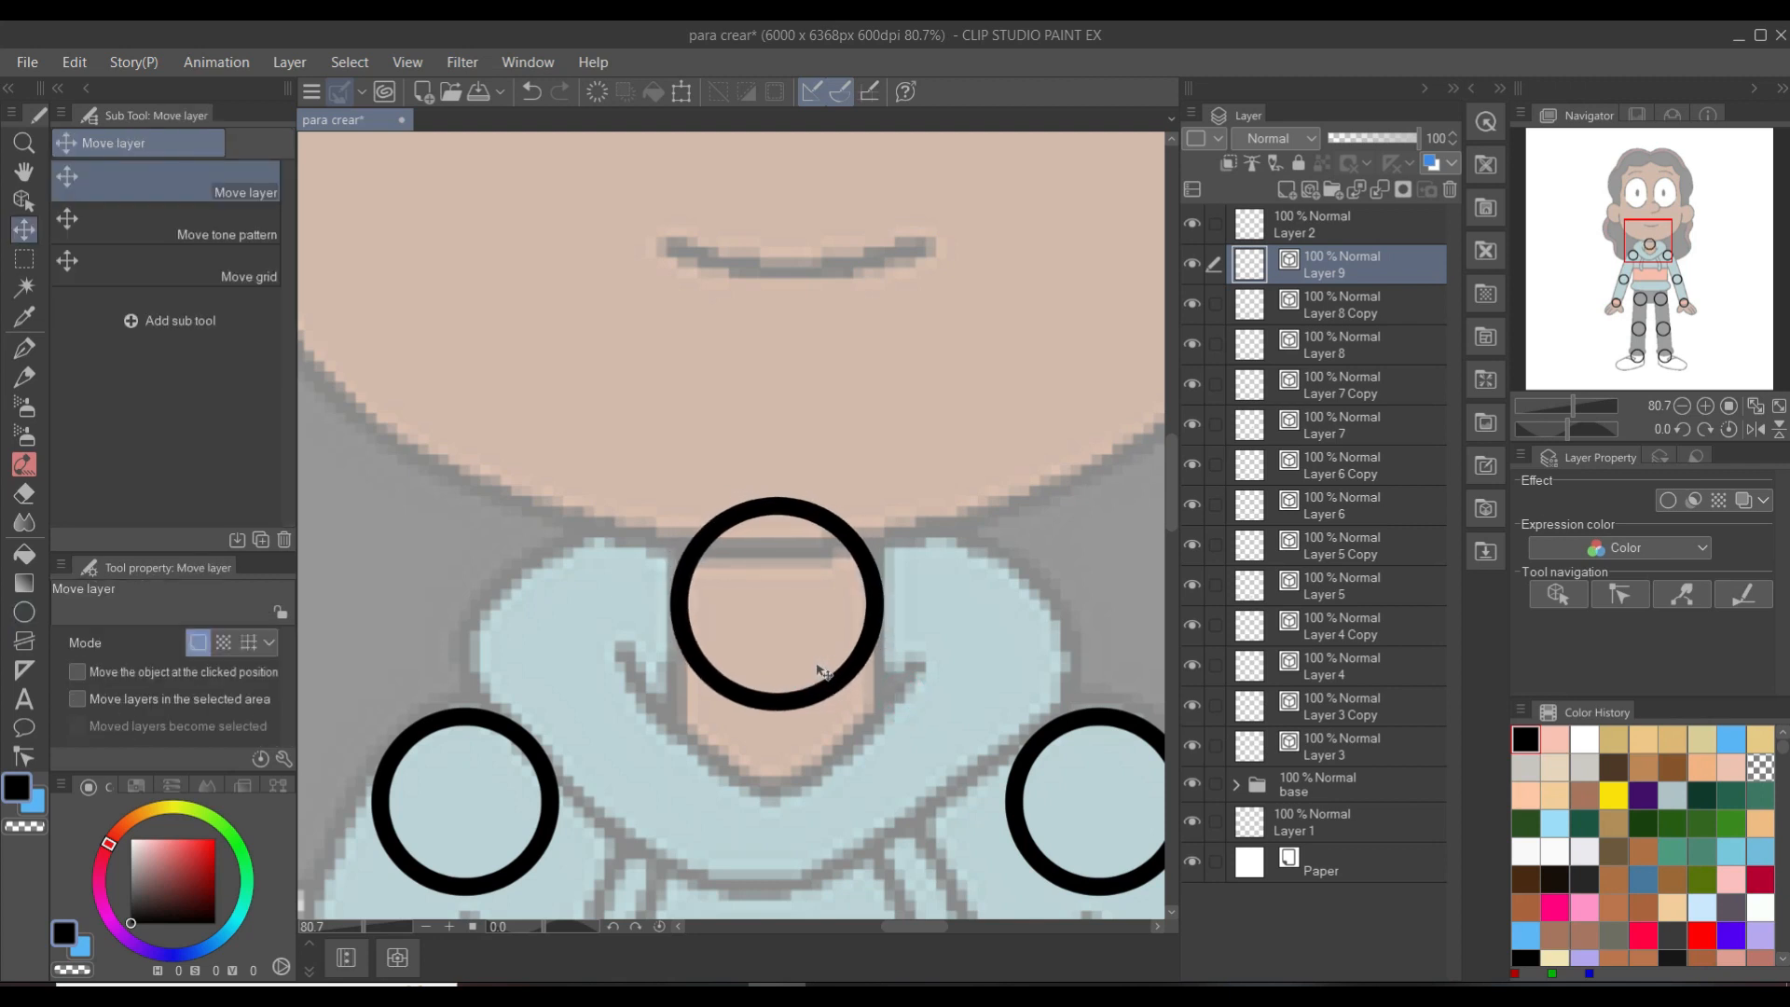
key(Left)
key(Up)
key(Up)
key(Up)
key(Up)
key(Up)
key(Up)
key(Up)
key(Up)
key(Up)
key(Up)
key(Up)
key(Up)
key(Up)
key(Up)
key(Up)
key(Up)
key(Up)
key(Up)
key(Up)
key(Up)
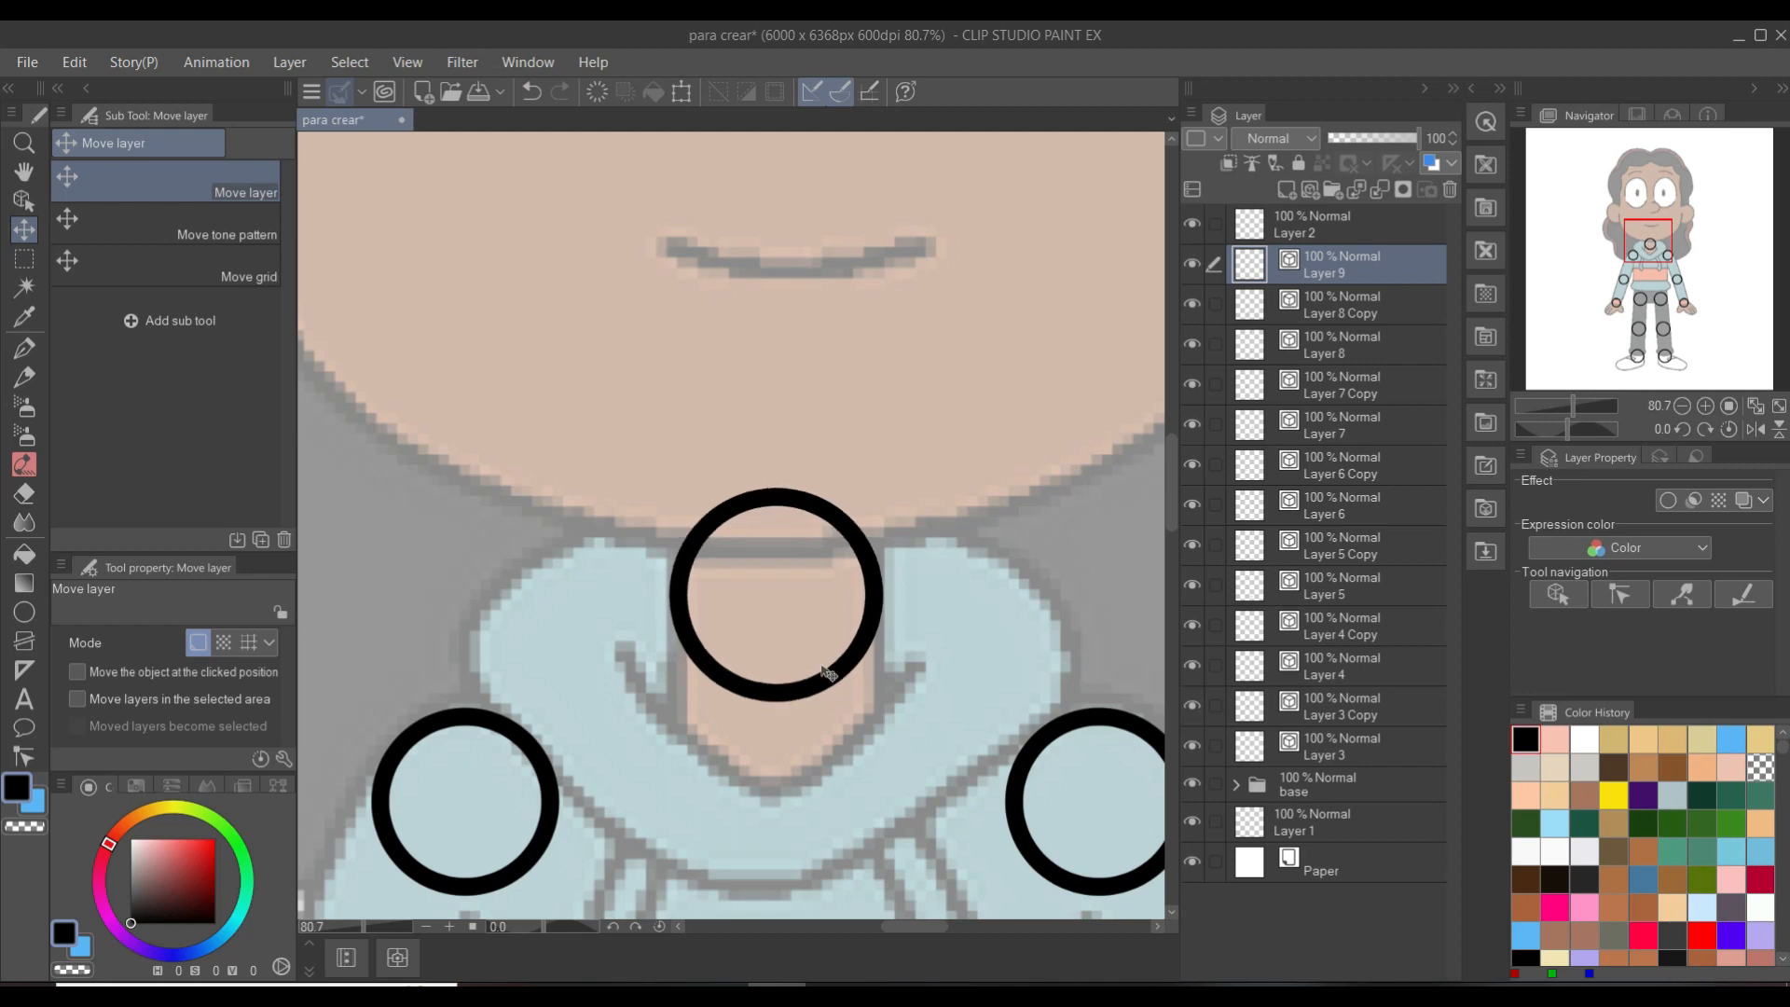
key(Up)
key(Up)
key(Up)
key(Up)
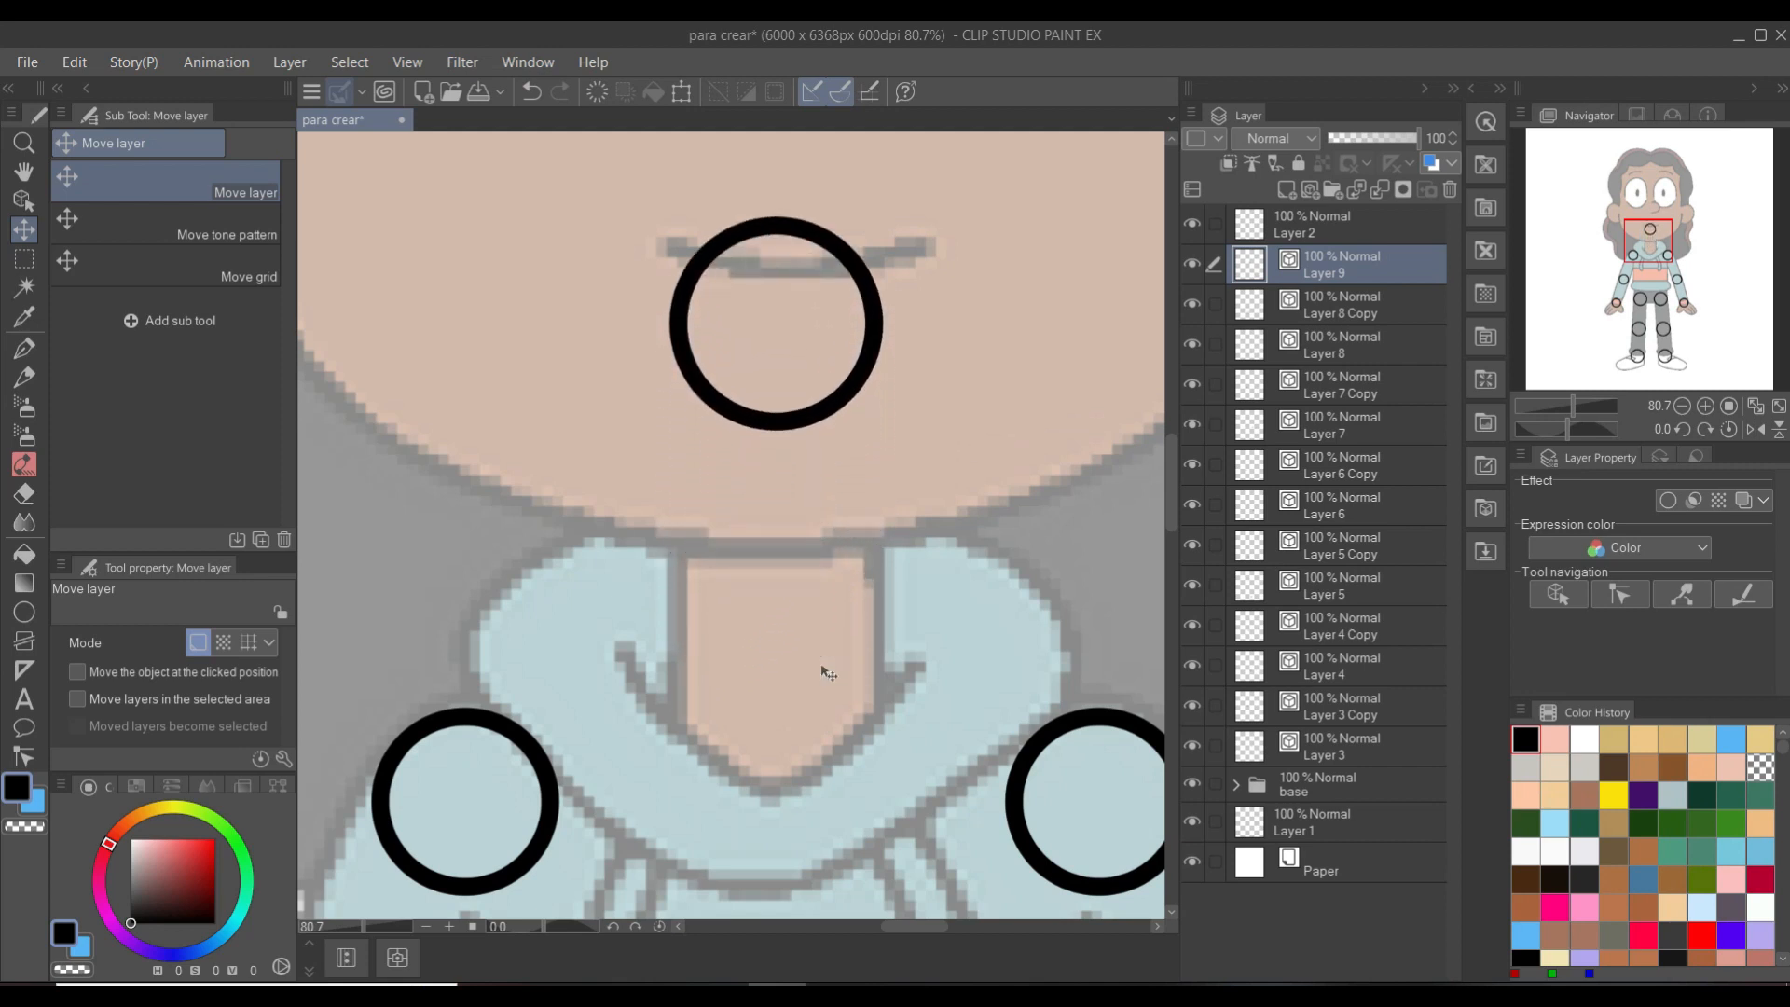
scroll(828, 673, down, 8)
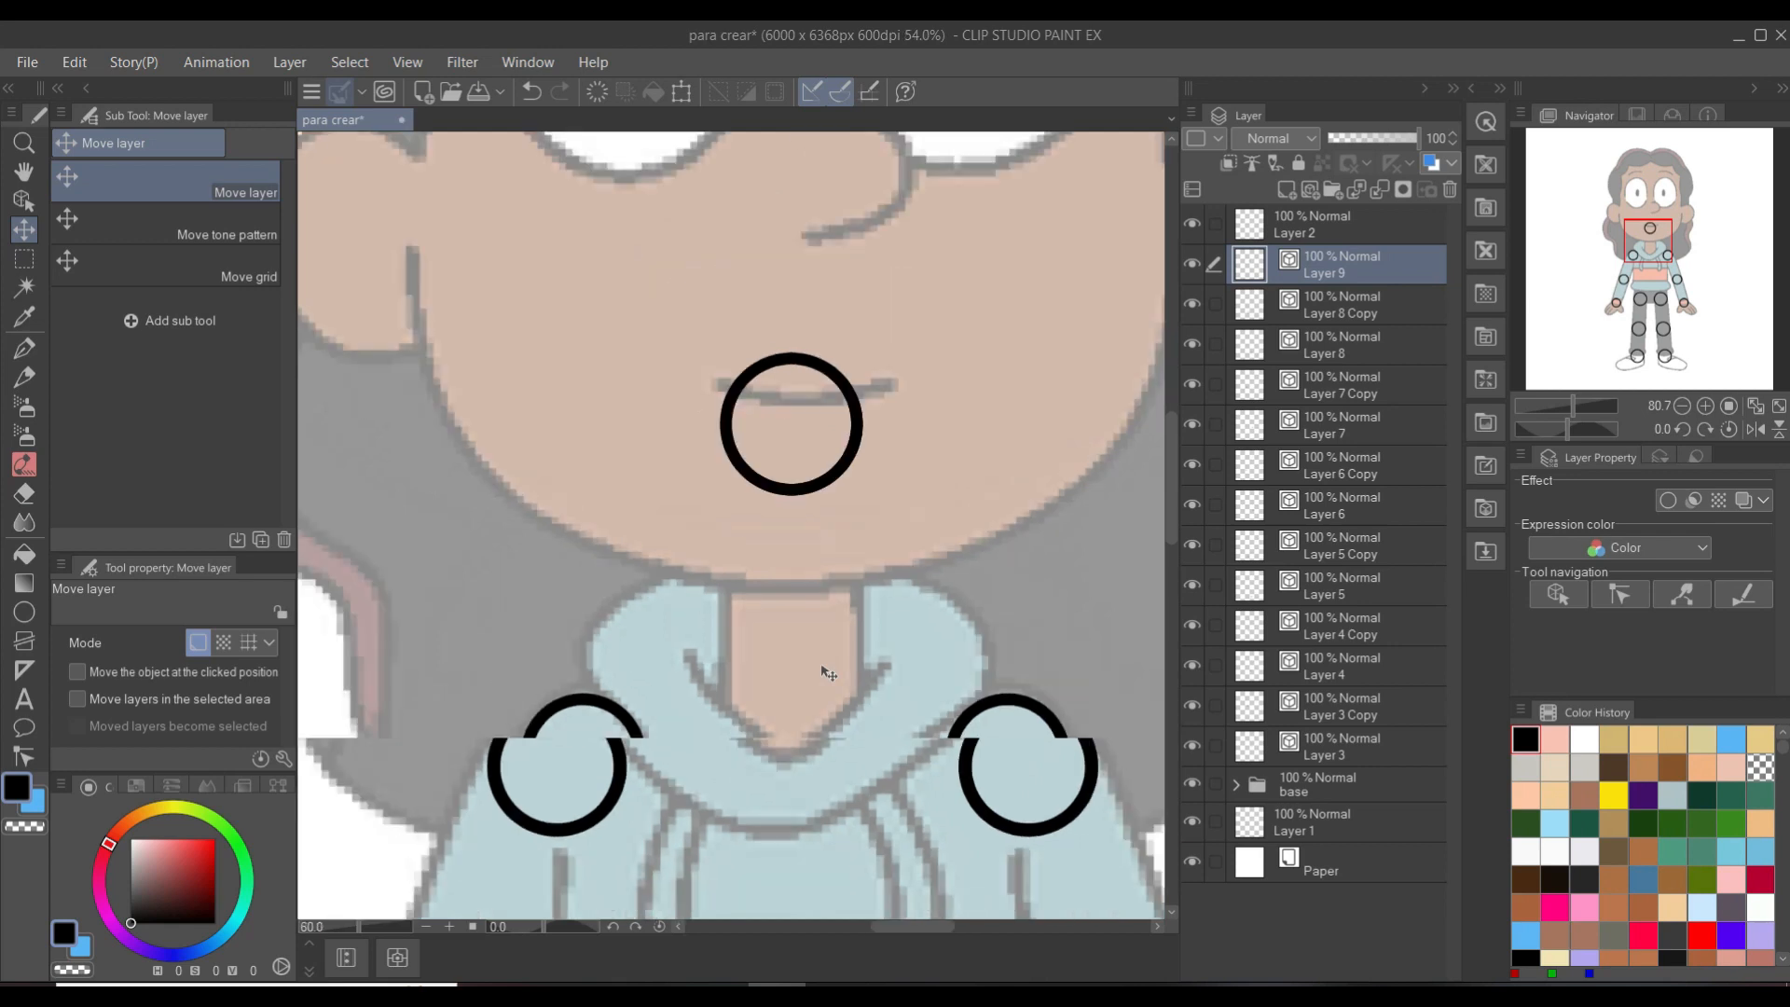
drag(811, 625, 779, 390)
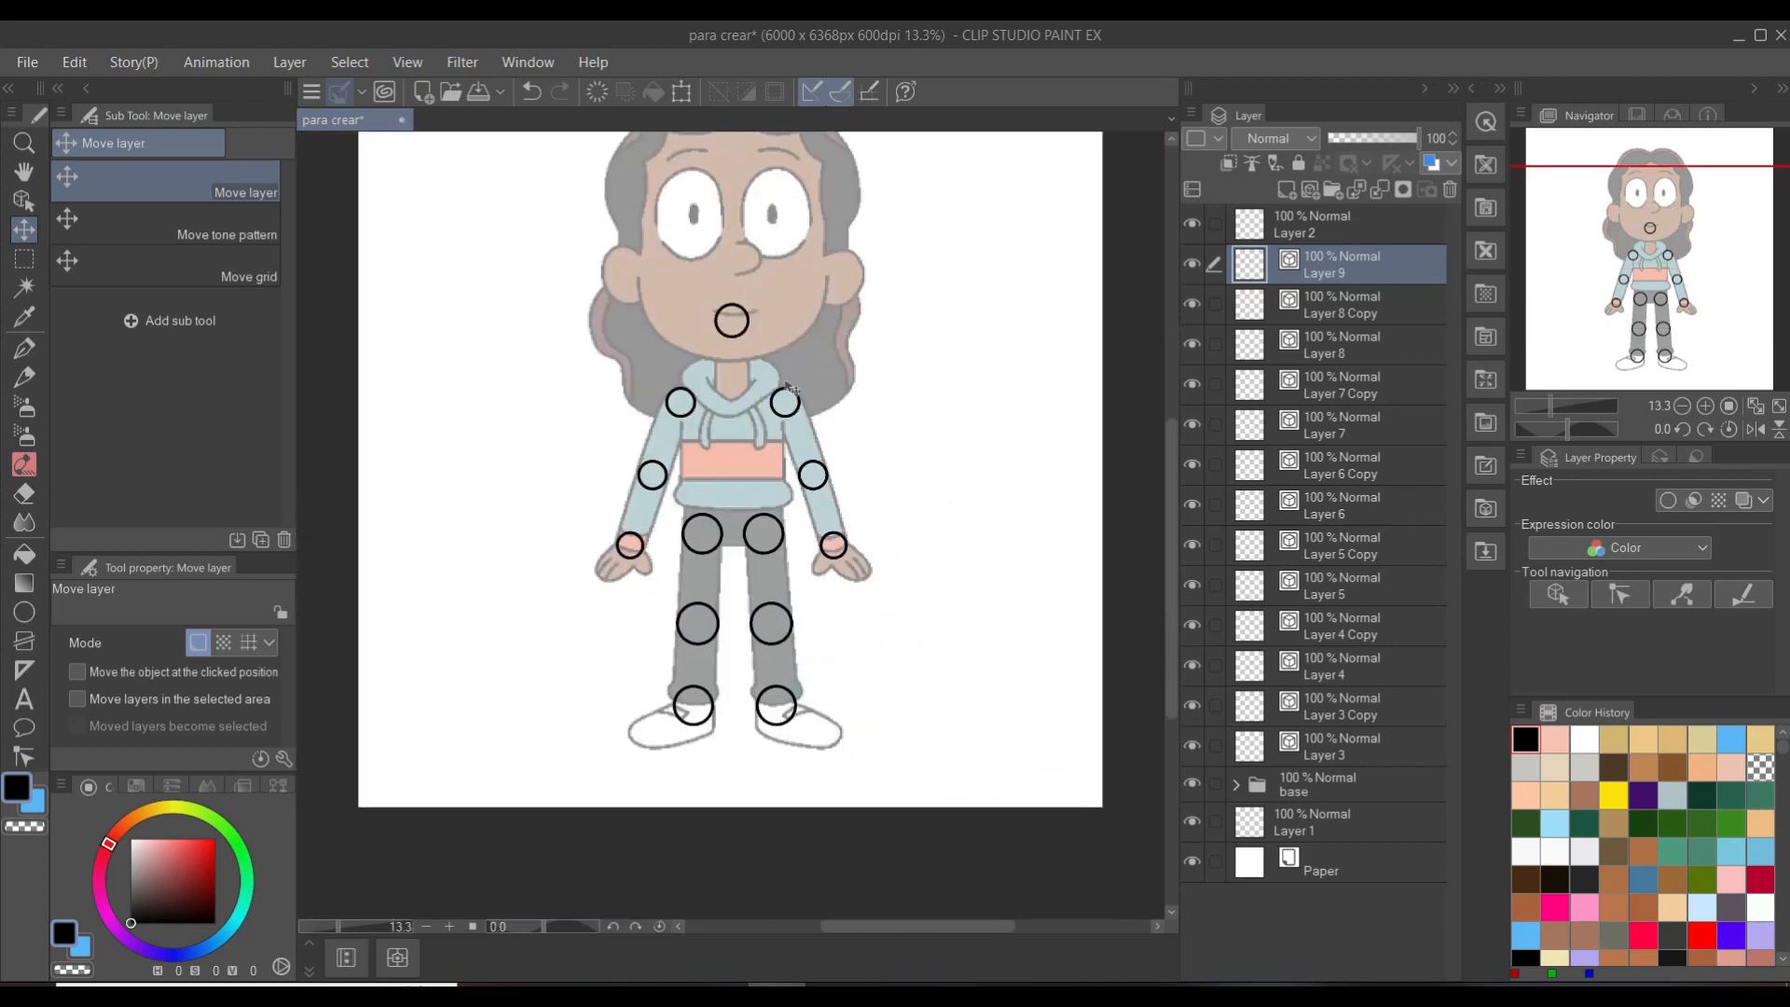
scroll(787, 455, up, 1)
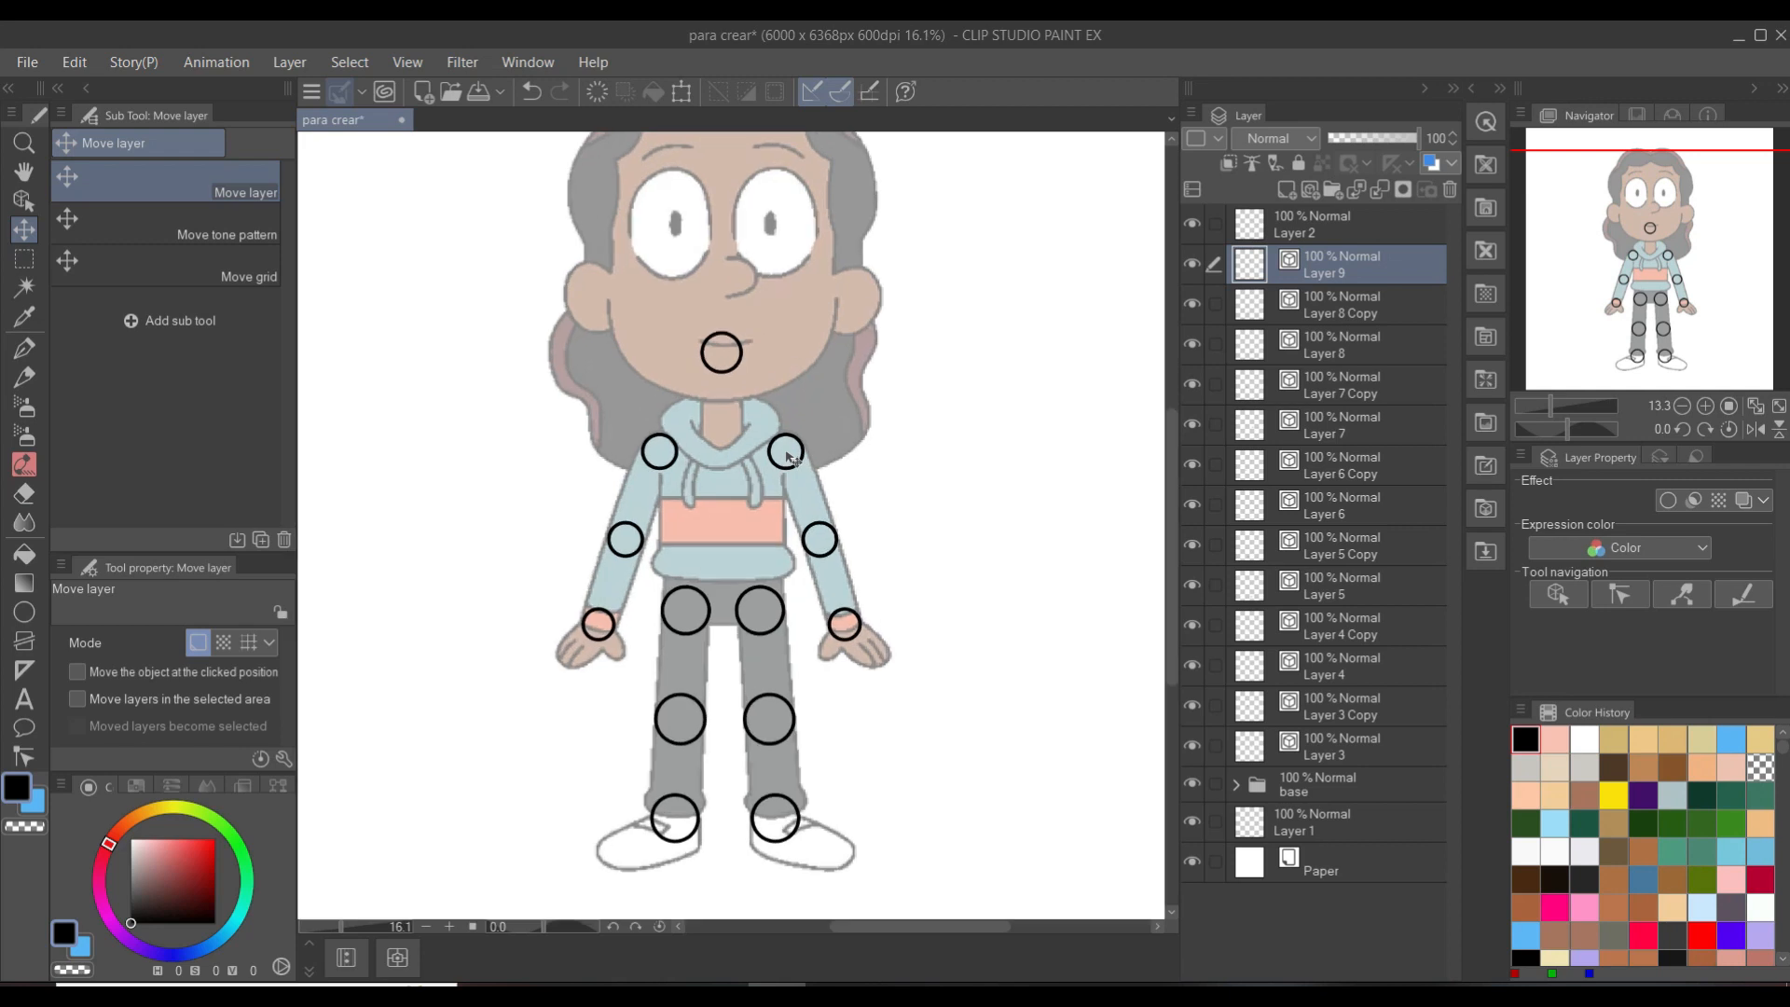
drag(756, 494, 772, 527)
scroll(773, 528, down, 1)
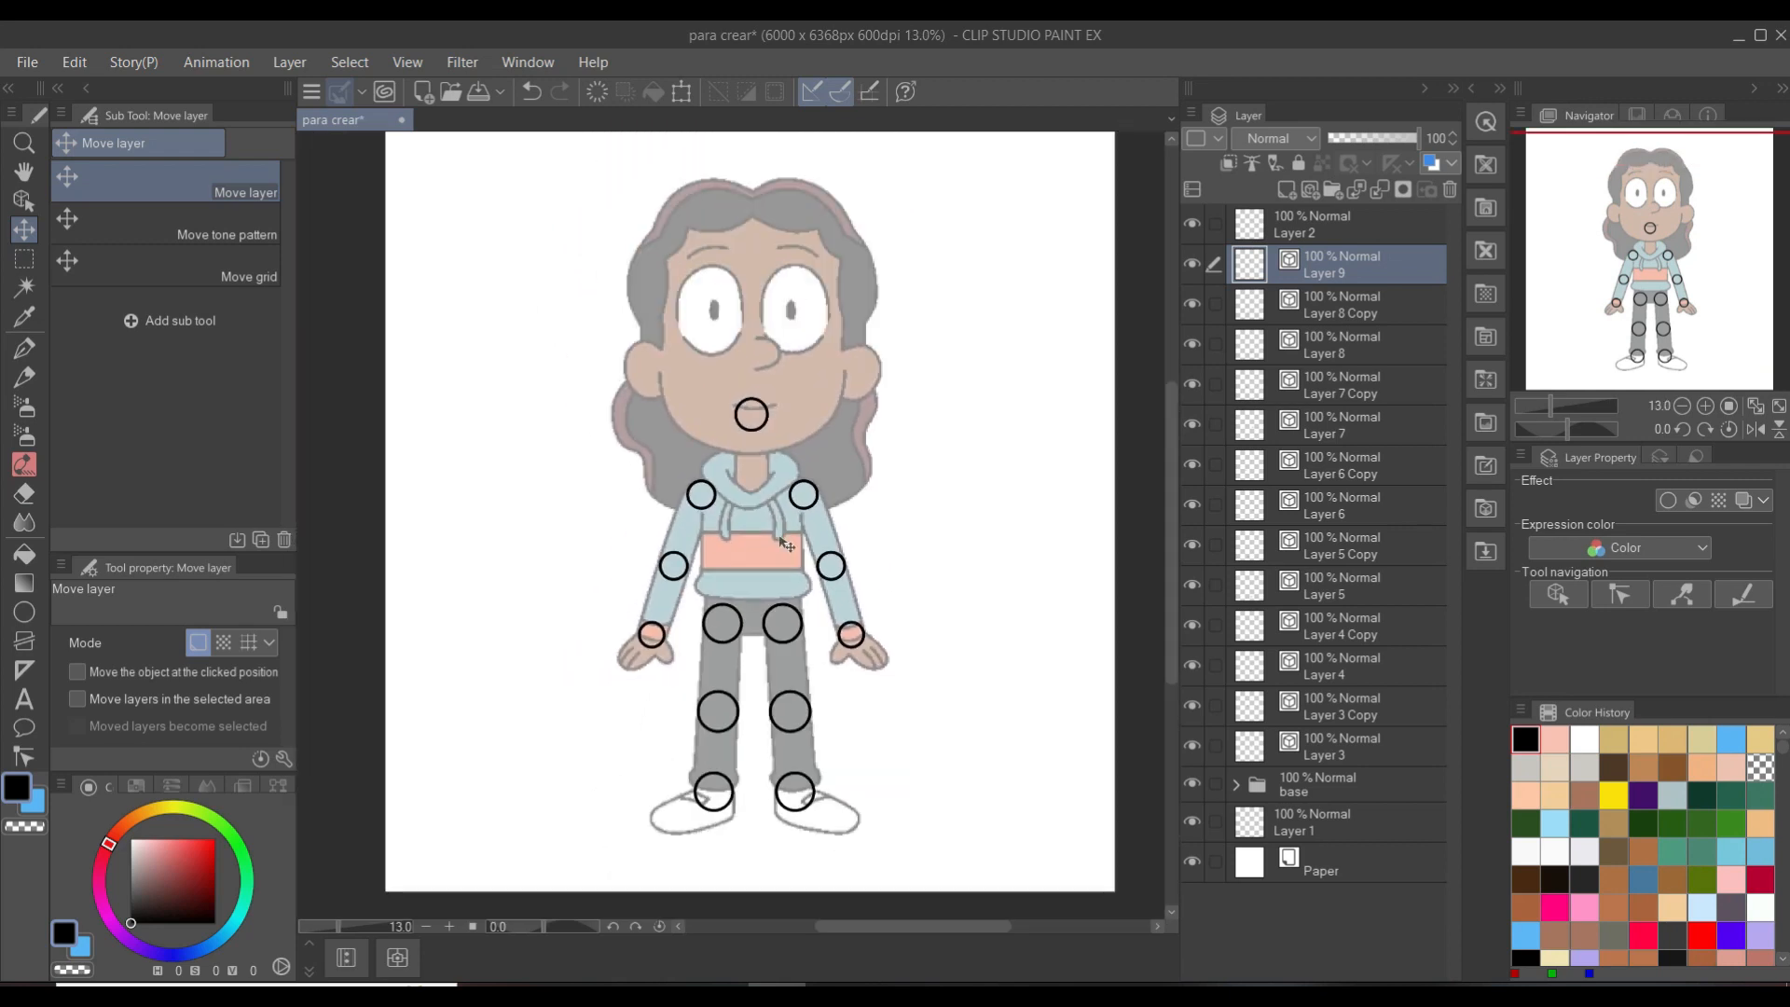